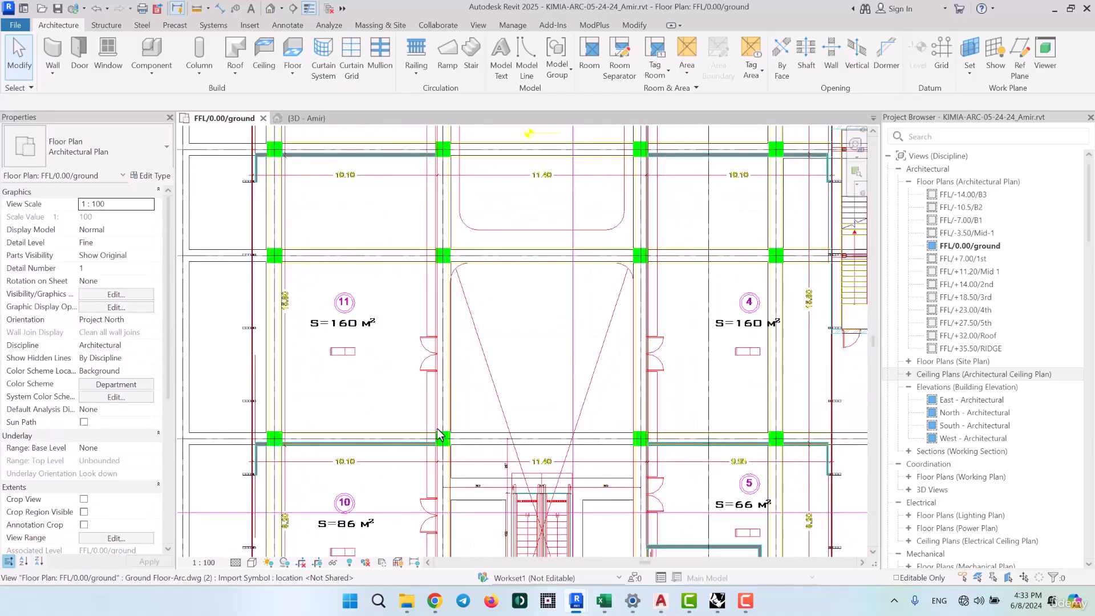
# Examine the ground-floor plan around the escalators, then switch to AutoCAD's 00.9.14-Kimia-Arch Eslahat drawing and show its ground-floor plan
pyautogui.moveTo(441, 313); pyautogui.dragTo(439, 146, button='middle')
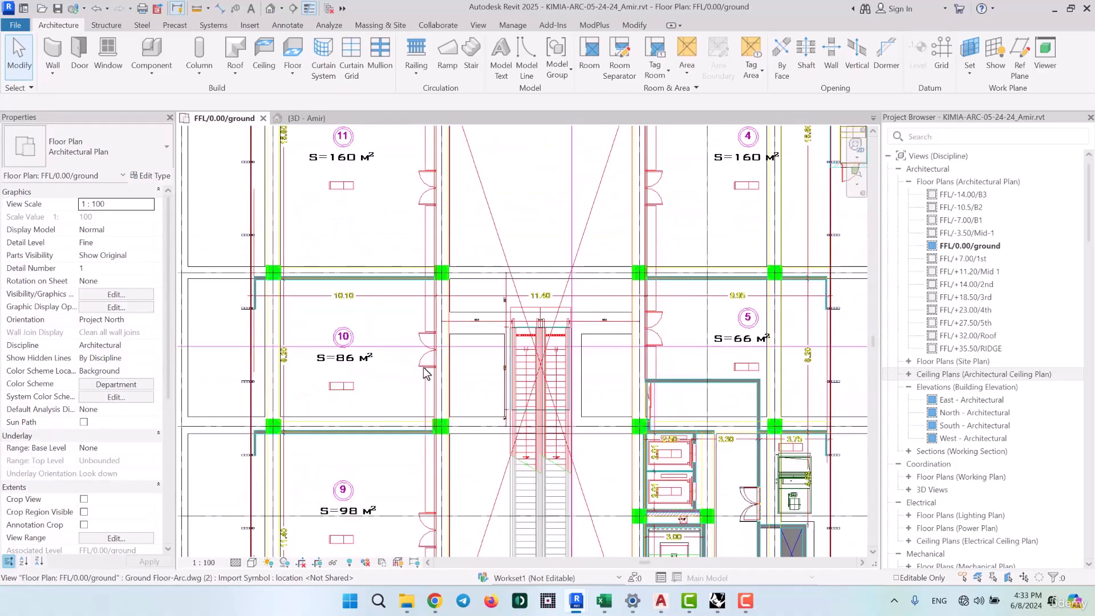
pyautogui.moveTo(437, 496); pyautogui.dragTo(441, 318, button='middle')
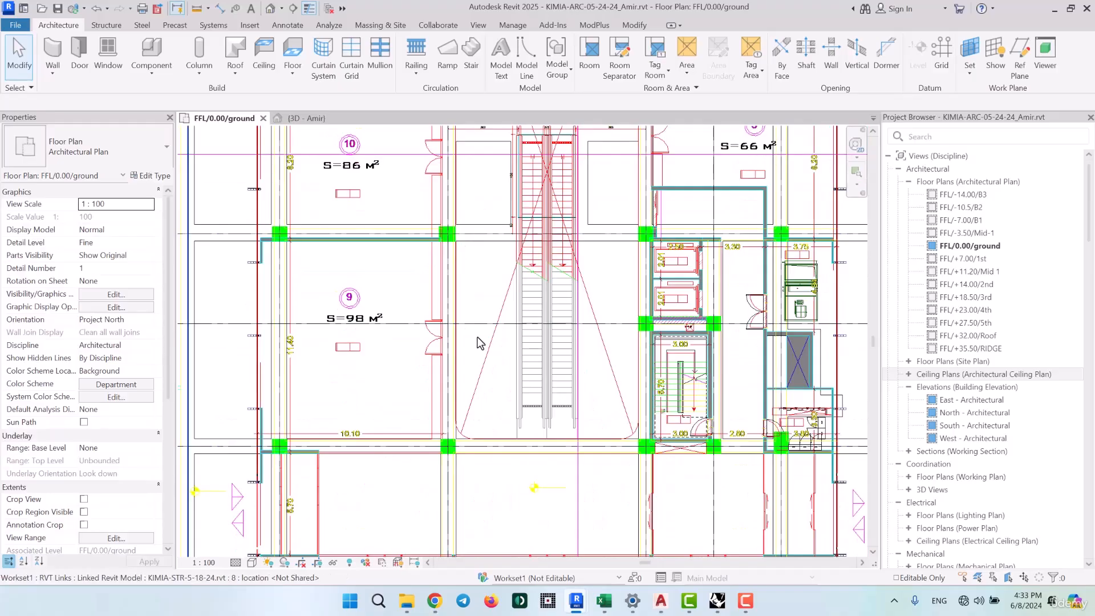
pyautogui.scroll(-3, 477, 338)
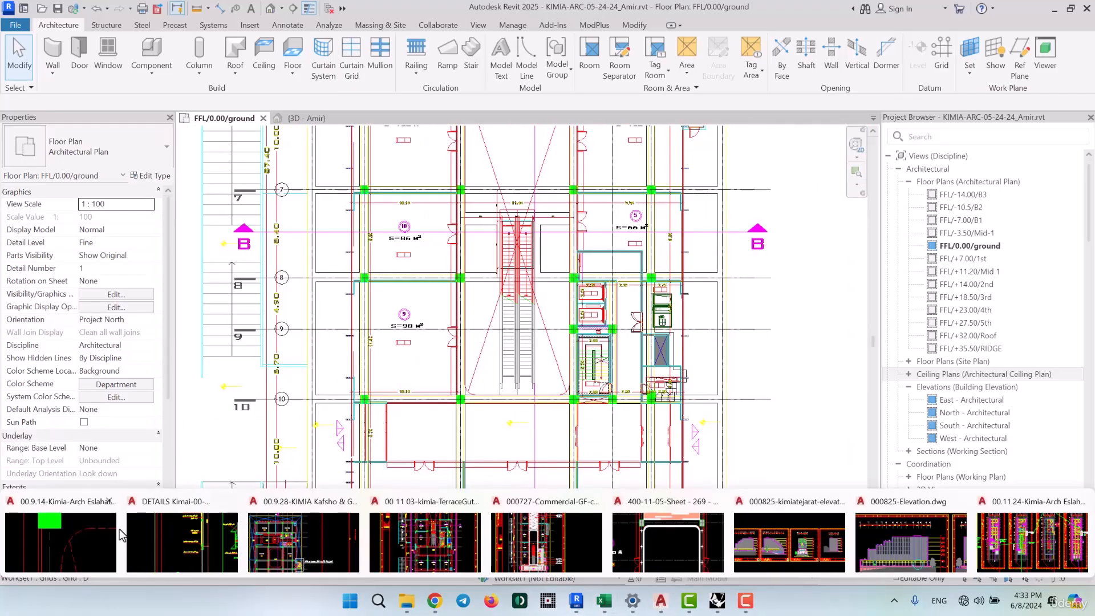
pyautogui.click(61, 542)
pyautogui.scroll(-5, 394, 381)
pyautogui.scroll(-5, 420, 332)
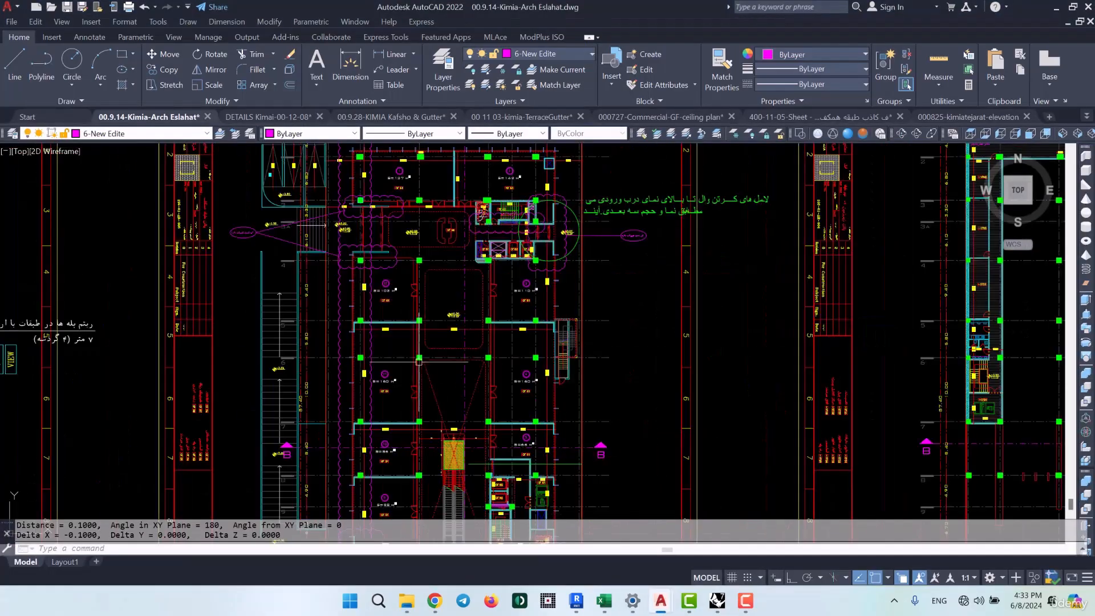
# Measure the distance between the two red shopfront lines of unit 12, at the lower edge of the column above its door
pyautogui.scroll(2, 420, 365)
pyautogui.scroll(4, 421, 387)
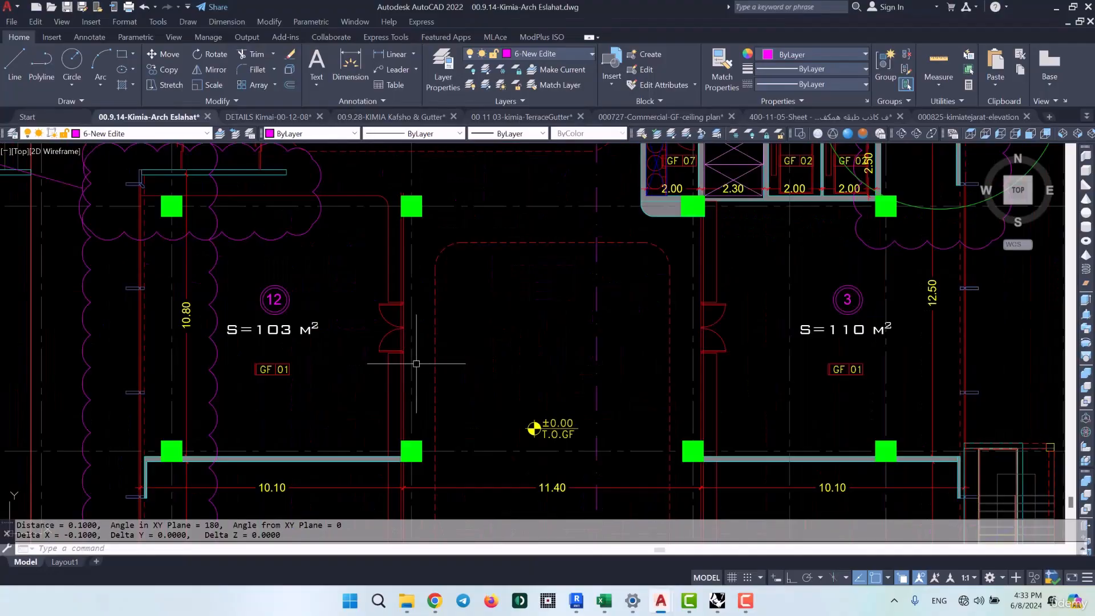
pyautogui.scroll(4, 411, 251)
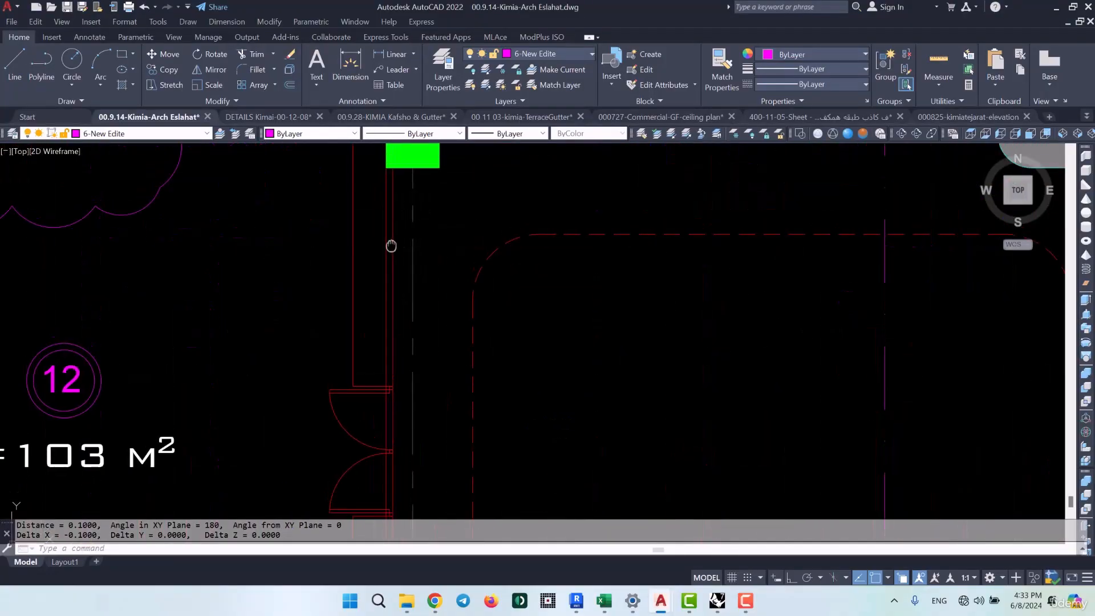
pyautogui.scroll(-3, 399, 248)
pyautogui.moveTo(414, 414); pyautogui.dragTo(441, 309, button='middle')
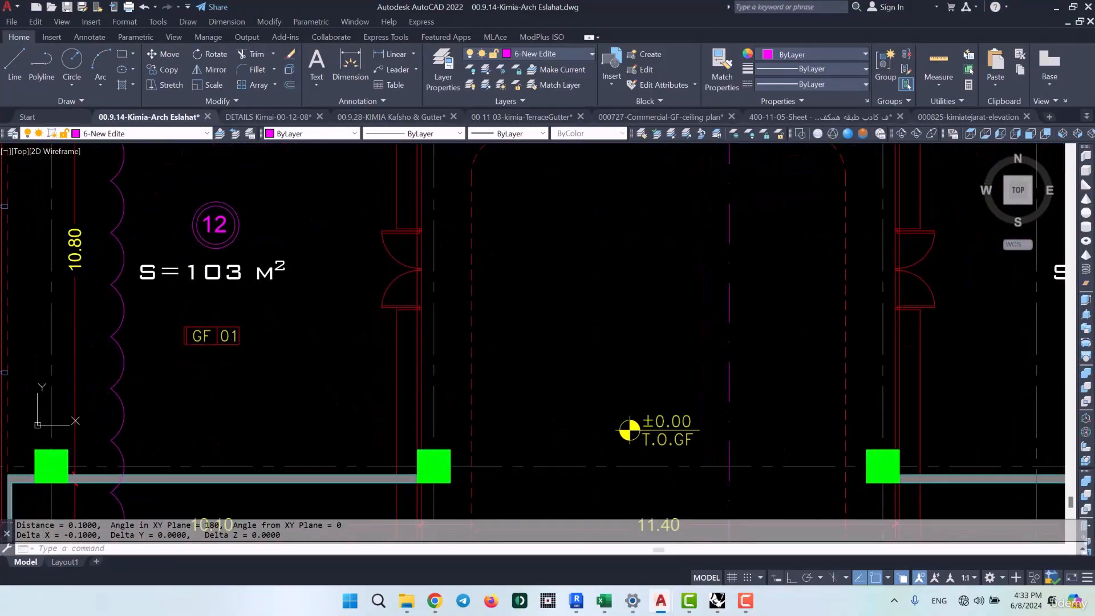
pyautogui.scroll(2, 420, 395)
pyautogui.moveTo(422, 165); pyautogui.dragTo(437, 303, button='middle')
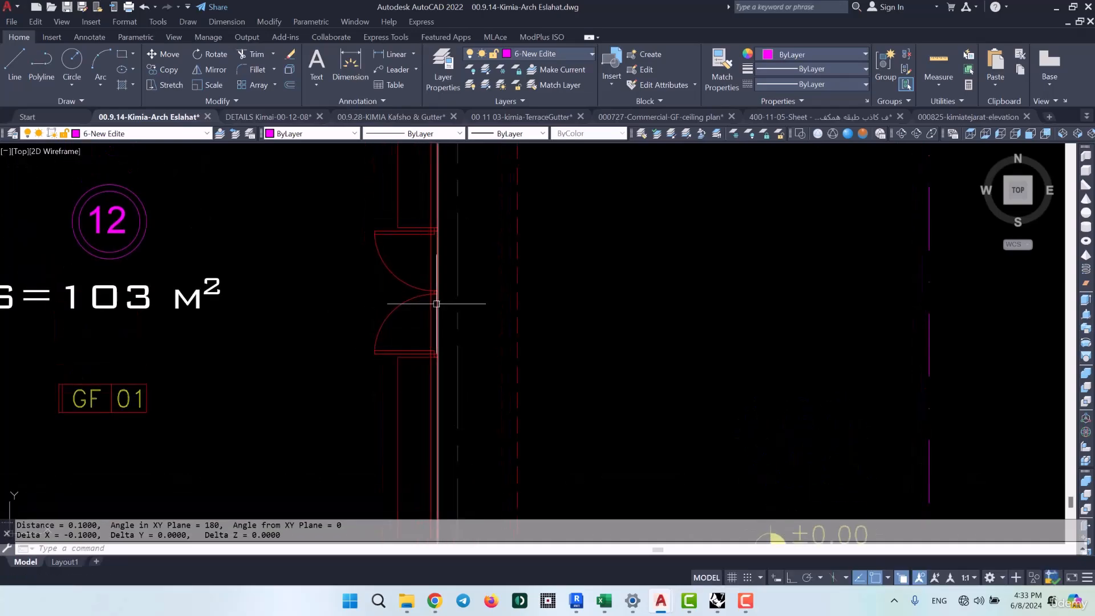
pyautogui.moveTo(447, 228); pyautogui.dragTo(435, 440, button='middle')
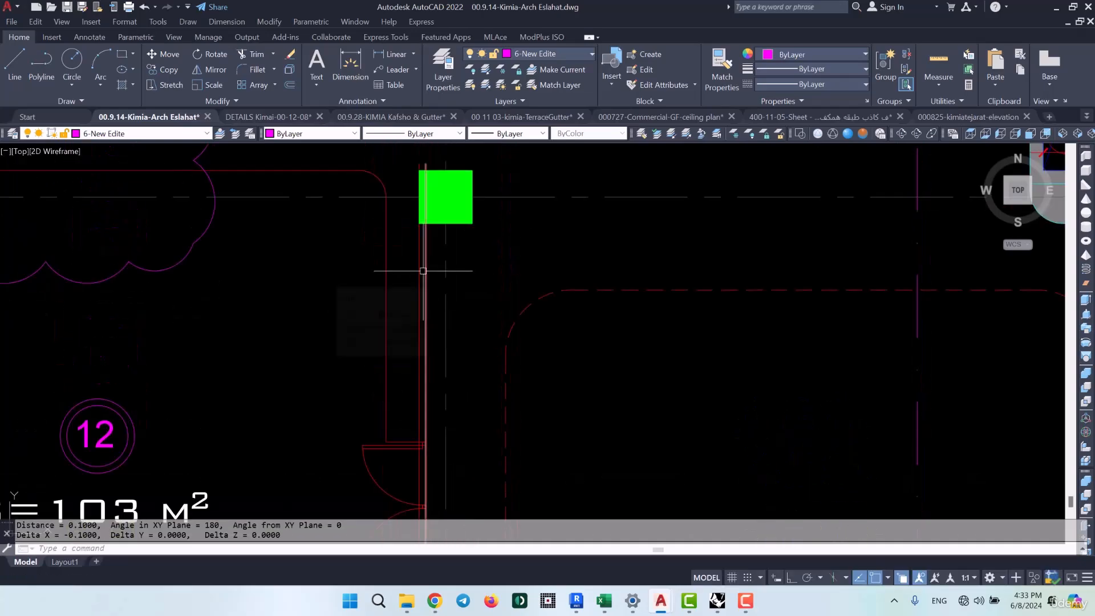
pyautogui.write('dist')
pyautogui.press('Return')
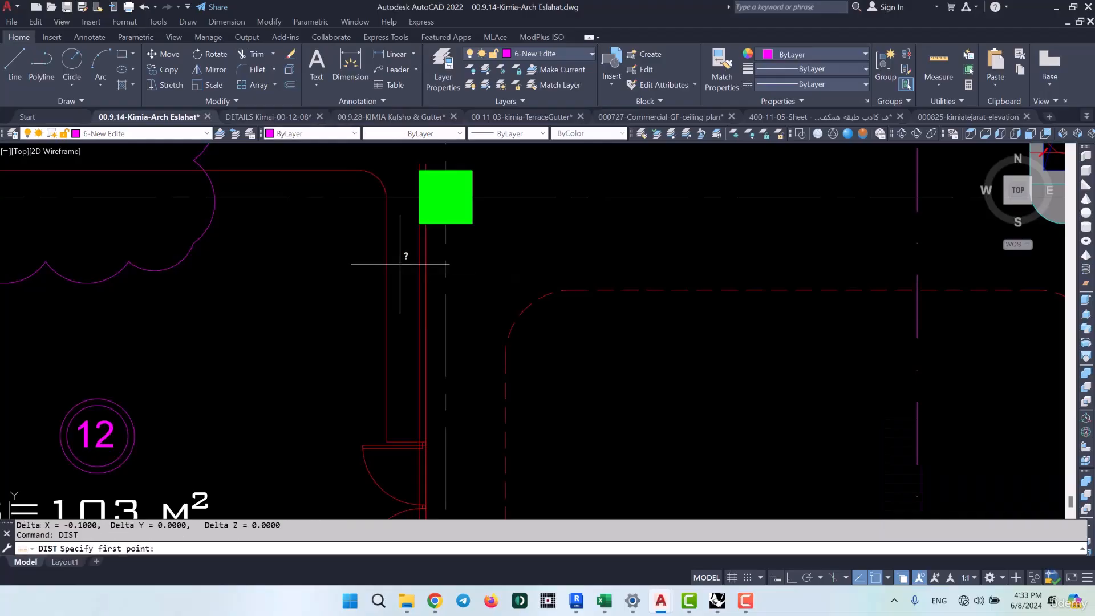
pyautogui.scroll(6, 407, 239)
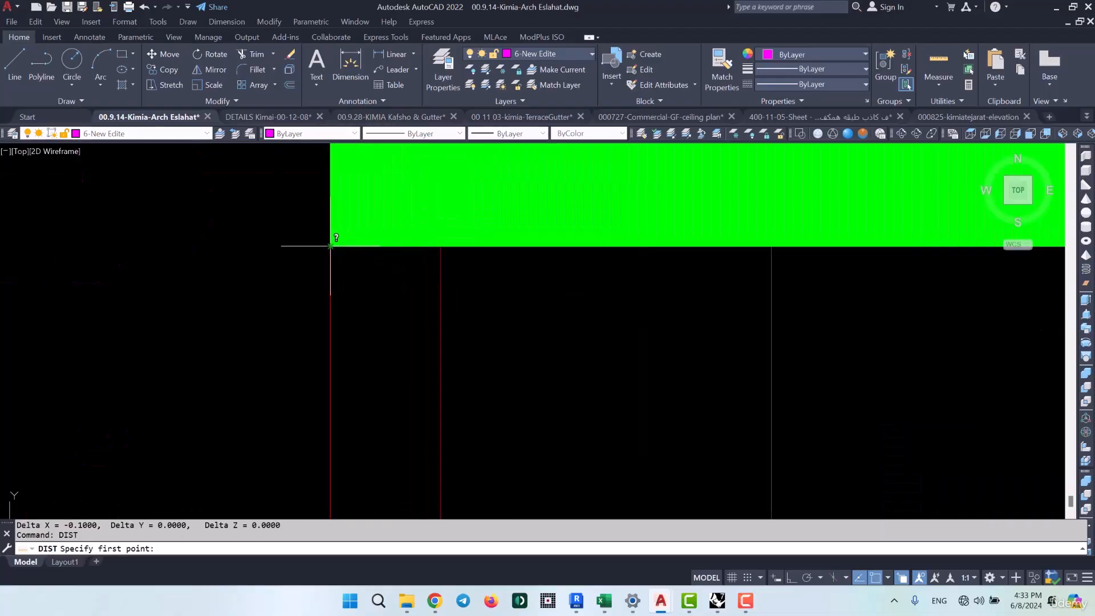
pyautogui.click(331, 246)
pyautogui.click(441, 246)
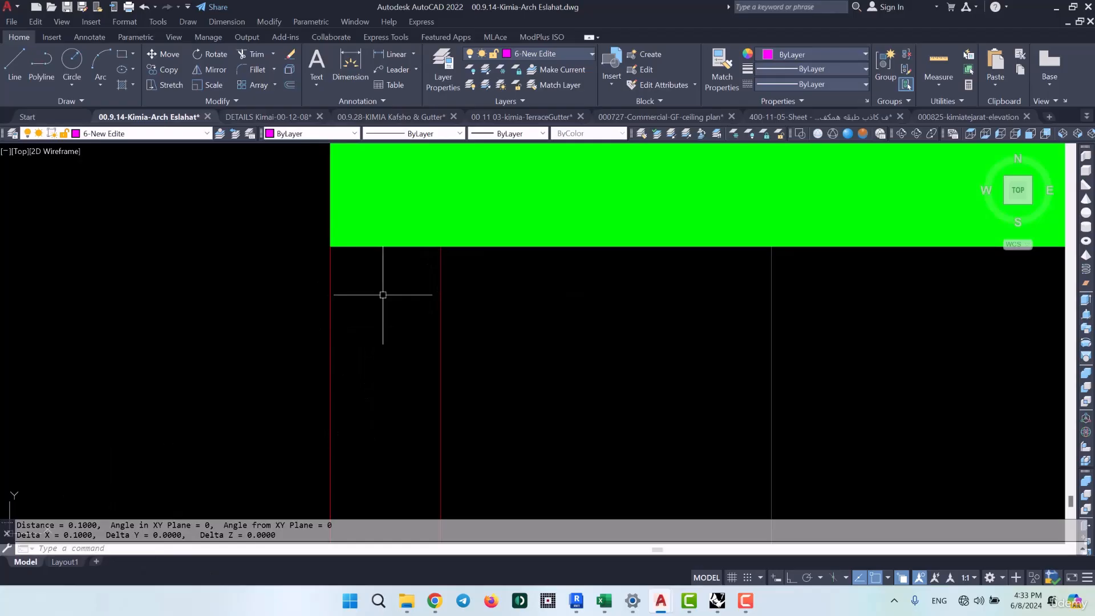
# Examine the shopfront lines and double door of unit 12 between its two corridor-side columns
pyautogui.scroll(-6, 411, 237)
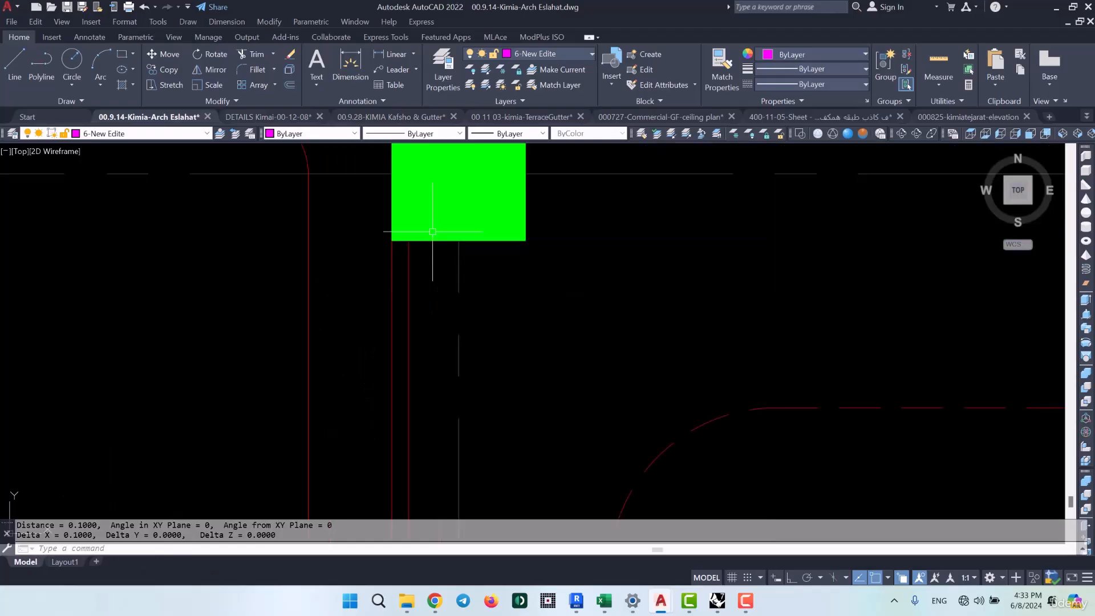
pyautogui.scroll(-8, 433, 231)
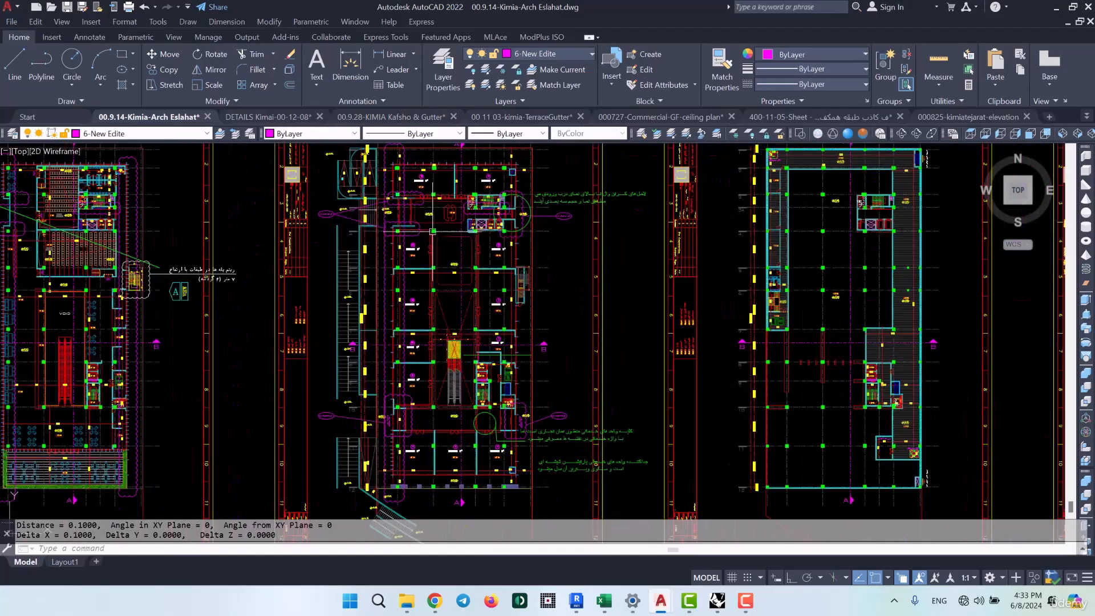
pyautogui.scroll(10, 434, 234)
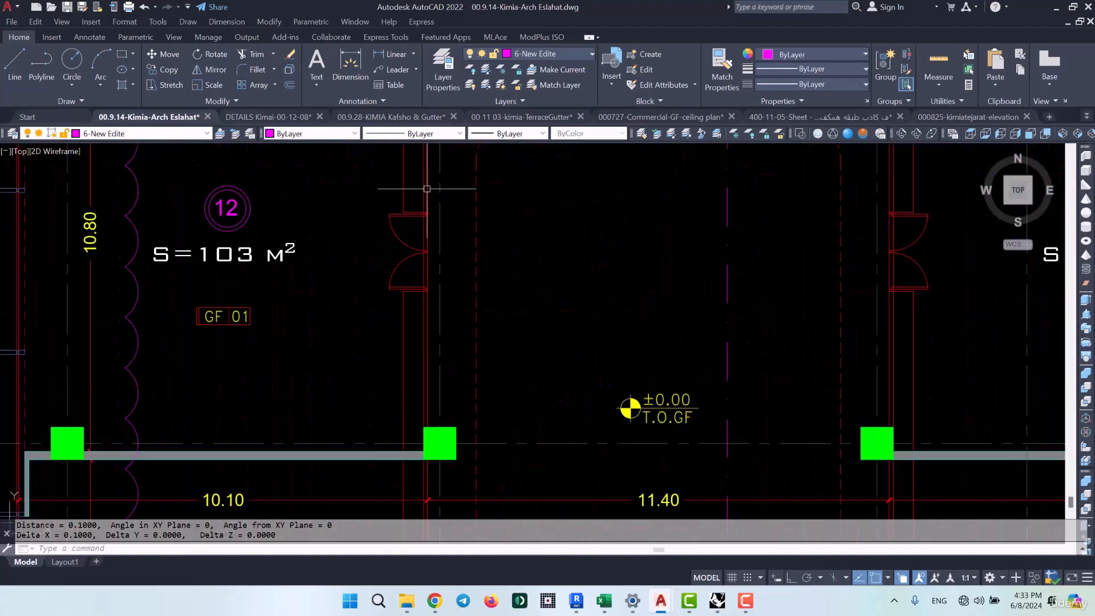
pyautogui.moveTo(443, 178); pyautogui.dragTo(423, 240, button='middle')
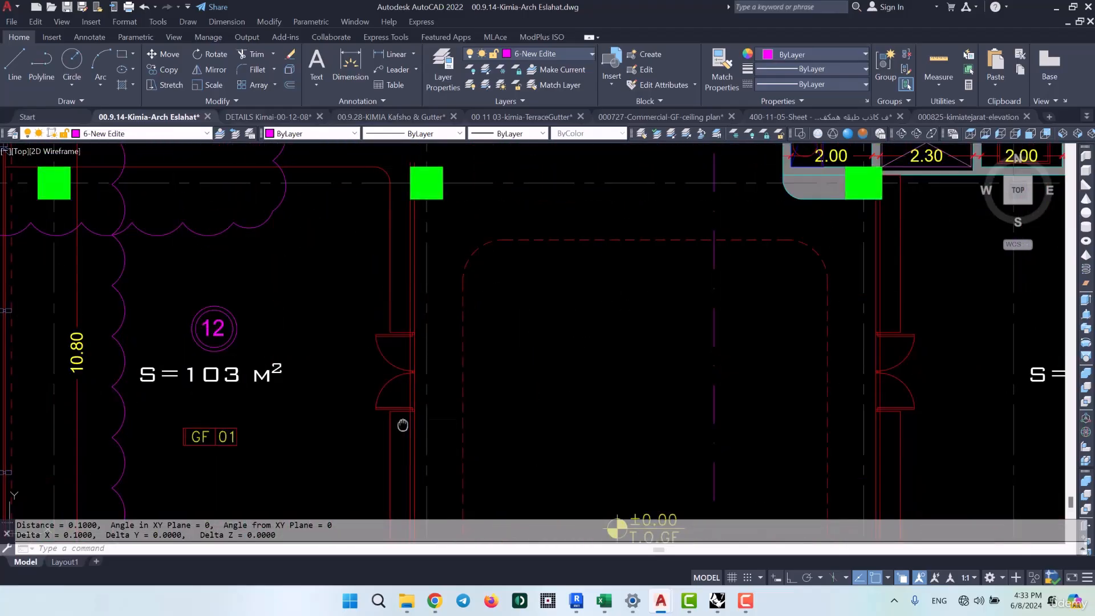
pyautogui.moveTo(404, 410); pyautogui.dragTo(383, 244, button='middle')
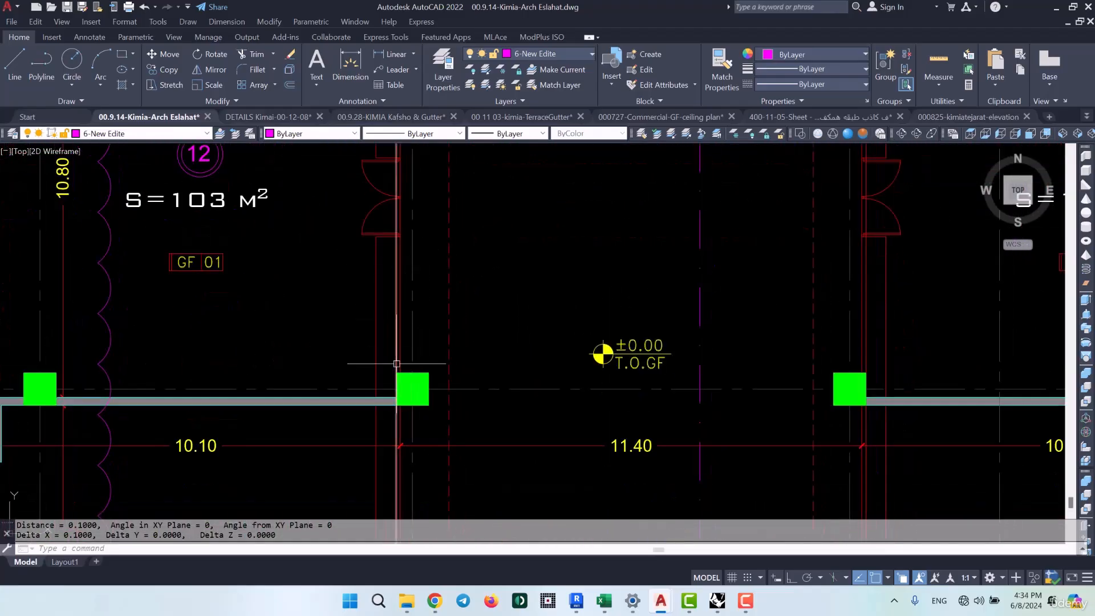
pyautogui.moveTo(396, 363)
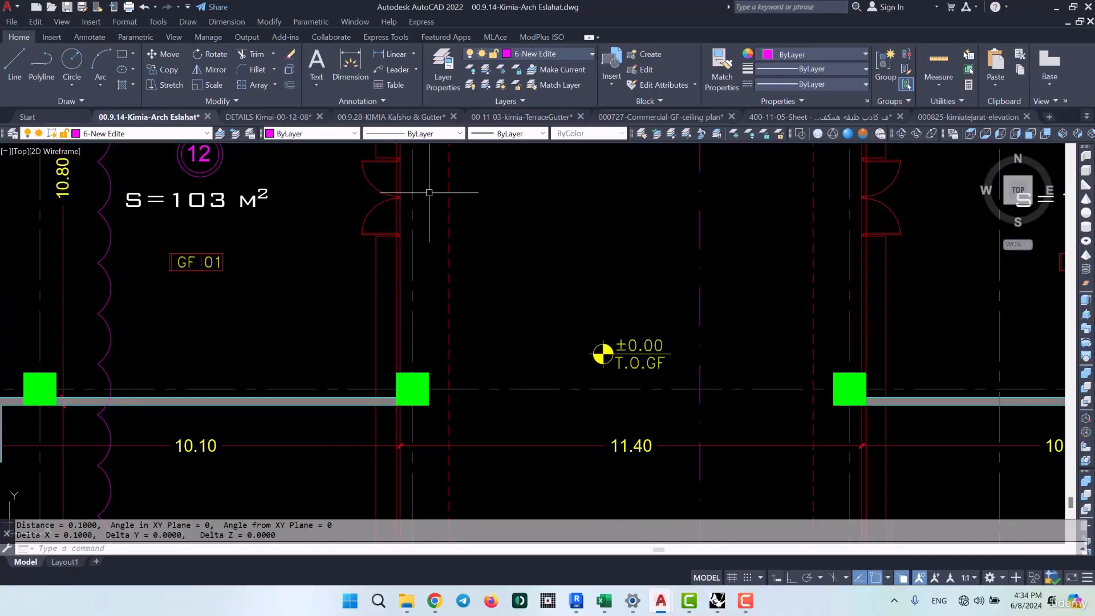
pyautogui.moveTo(429, 193); pyautogui.dragTo(425, 278, button='middle')
pyautogui.moveTo(382, 285)
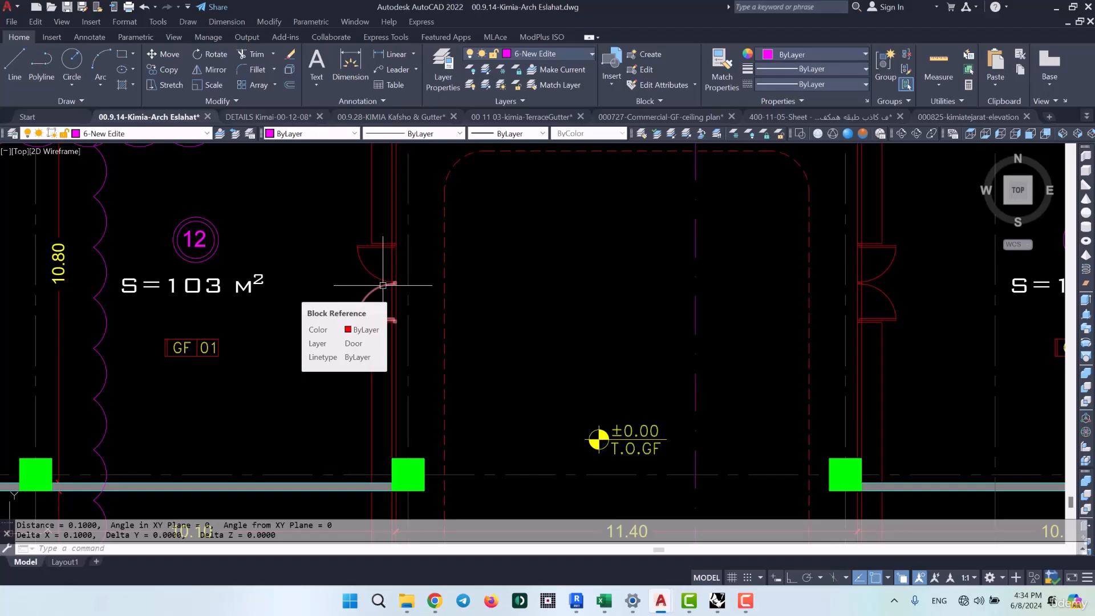
pyautogui.moveTo(382, 285); pyautogui.dragTo(436, 350, button='middle')
pyautogui.scroll(2, 508, 179)
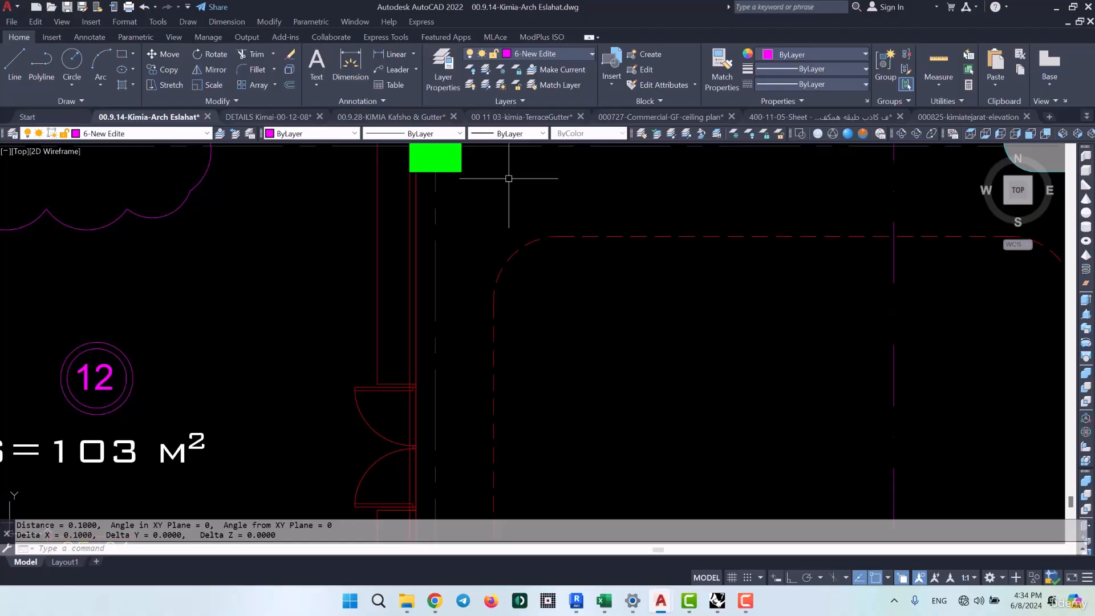
pyautogui.scroll(-4, 440, 194)
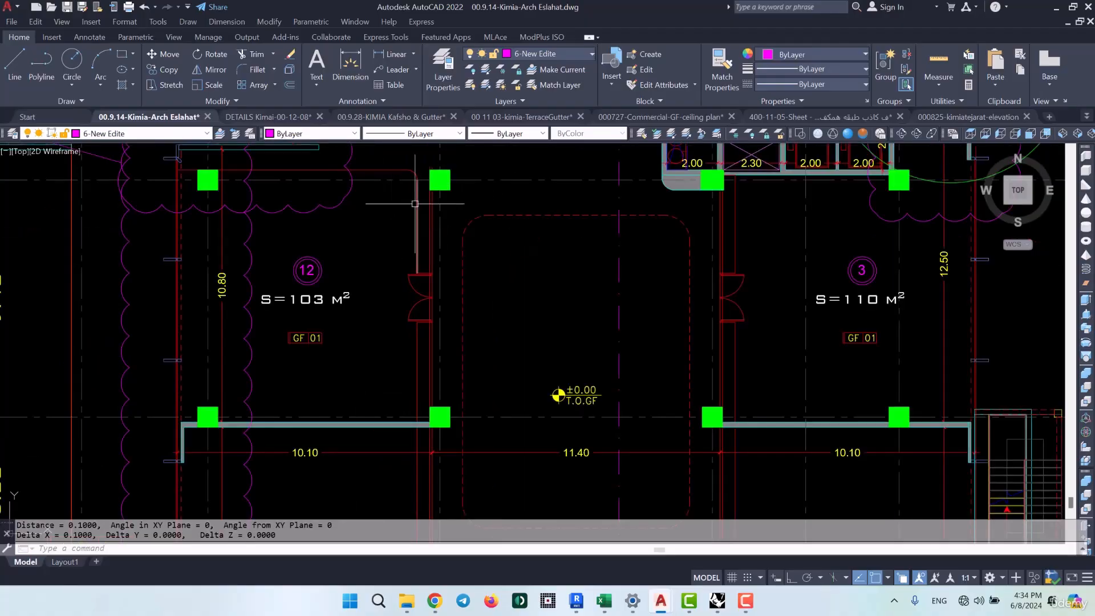
pyautogui.moveTo(416, 203)
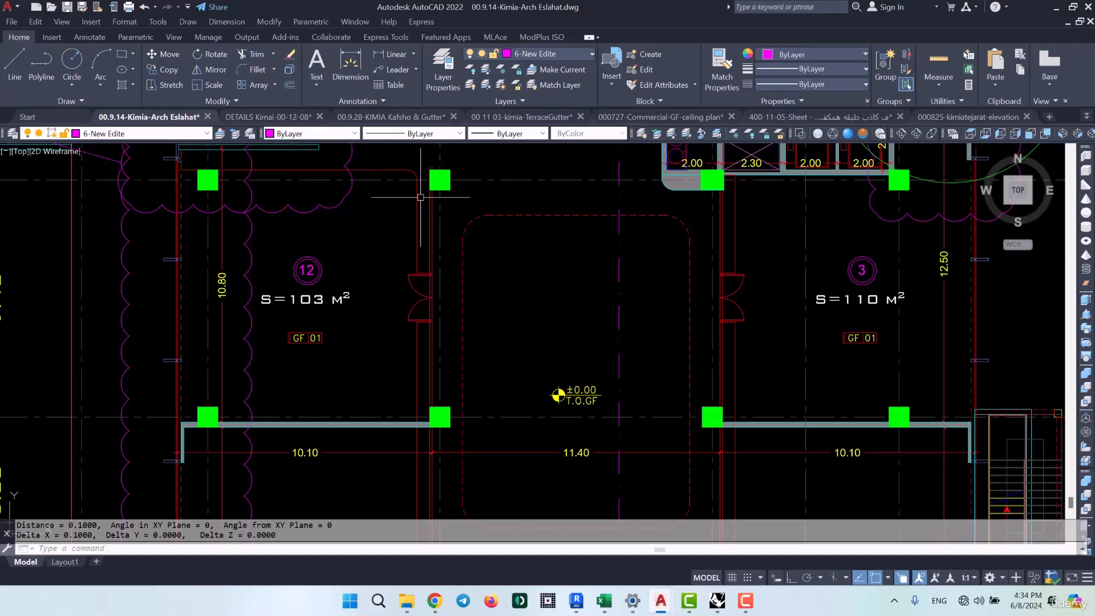
pyautogui.scroll(6, 415, 200)
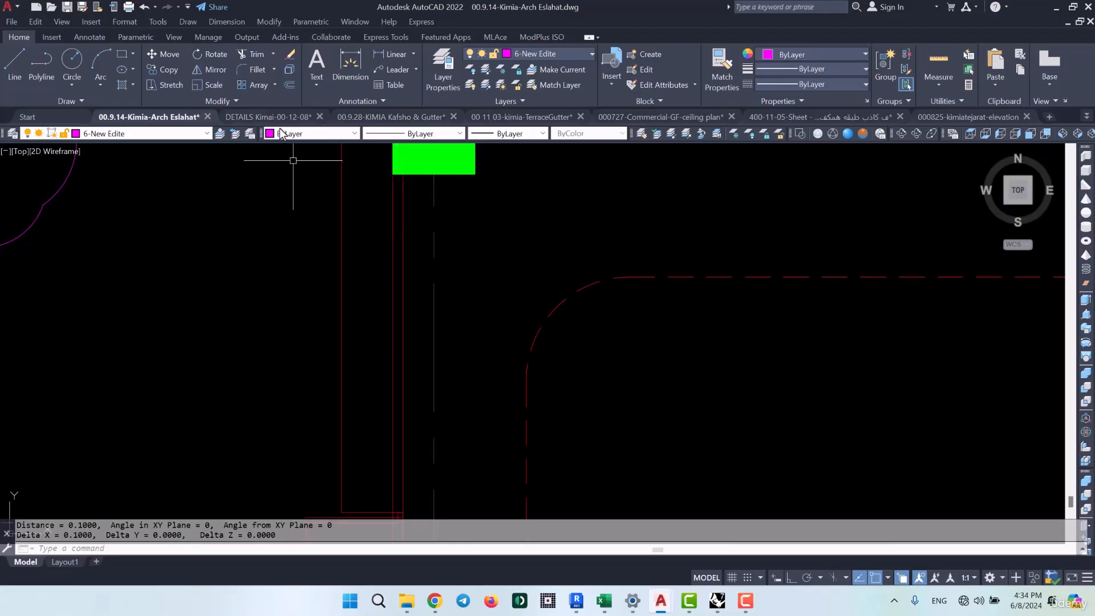
# Bring up the DETAILS Kimai-00-12-08 drawing and examine the commercial-unit shopfront door detail DET.166
pyautogui.click(293, 117)
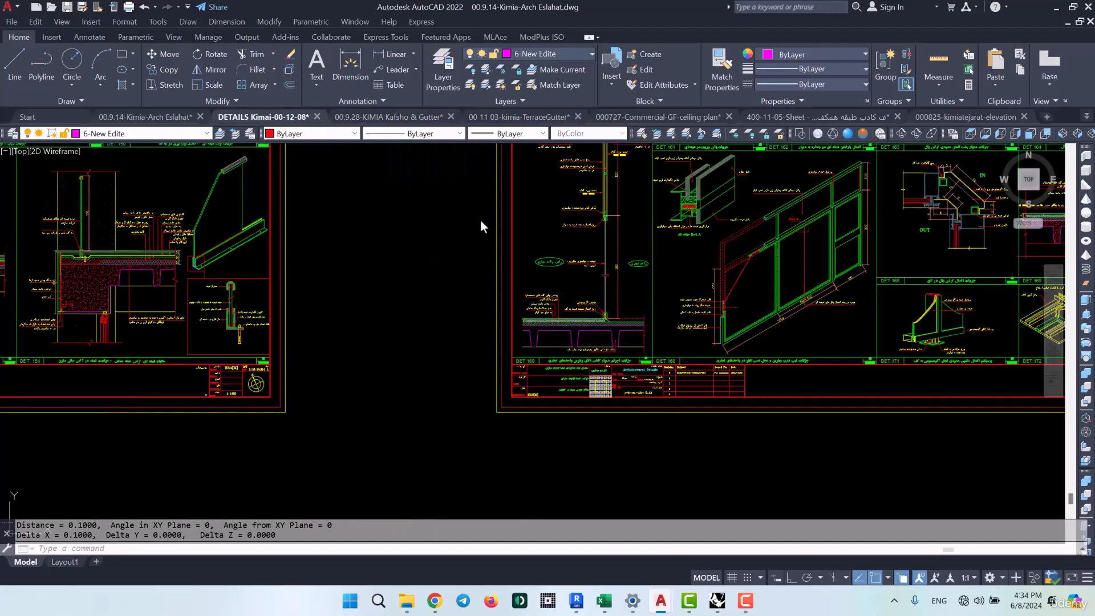
pyautogui.scroll(-3, 480, 220)
pyautogui.moveTo(600, 206)
pyautogui.mouseDown(button='middle')
pyautogui.moveTo(535, 231)
pyautogui.moveTo(488, 218)
pyautogui.mouseUp(button='middle')
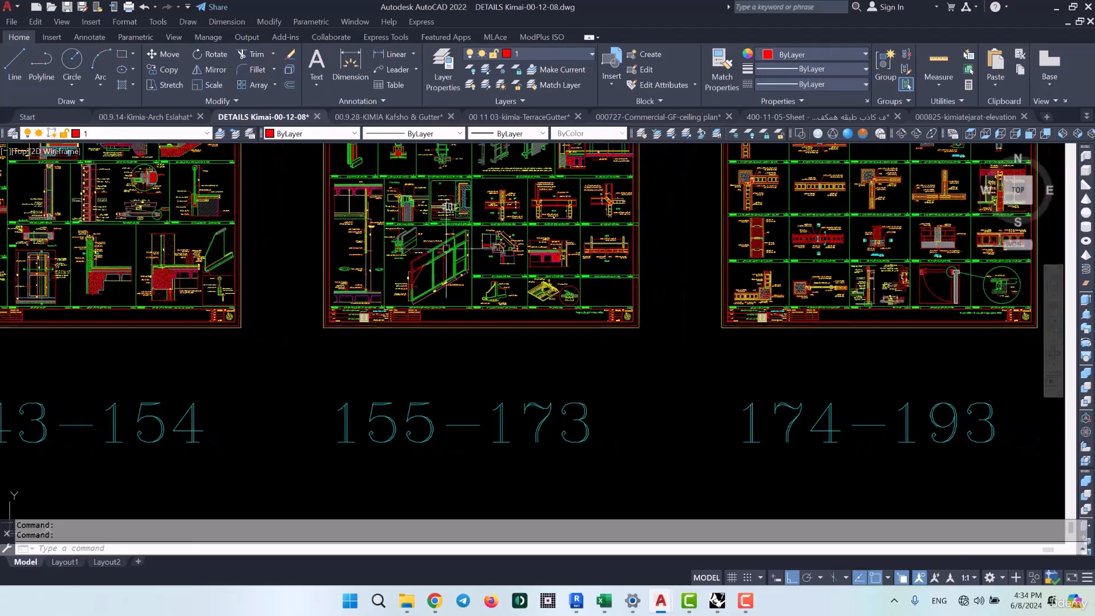
pyautogui.scroll(8, 479, 268)
pyautogui.moveTo(393, 433); pyautogui.dragTo(481, 296, button='middle')
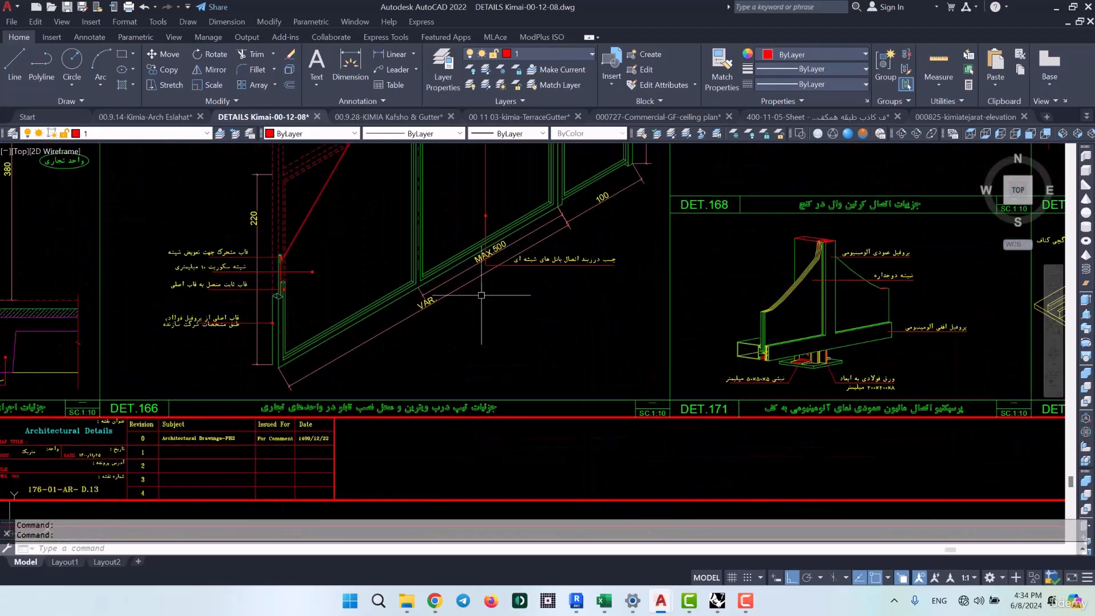
pyautogui.scroll(-2, 485, 320)
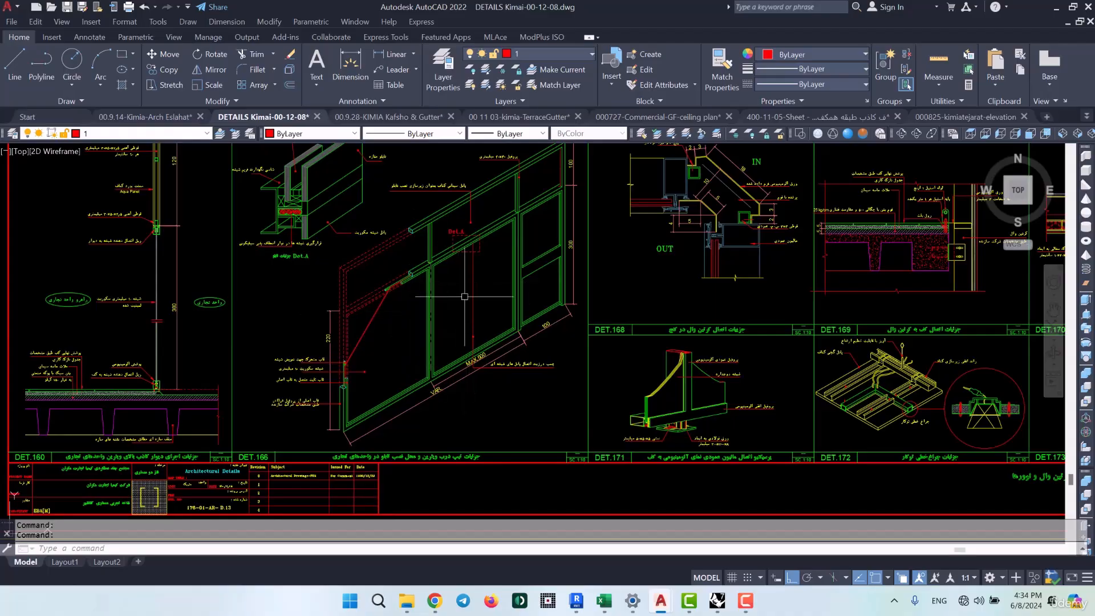
pyautogui.moveTo(500, 237); pyautogui.dragTo(474, 278, button='middle')
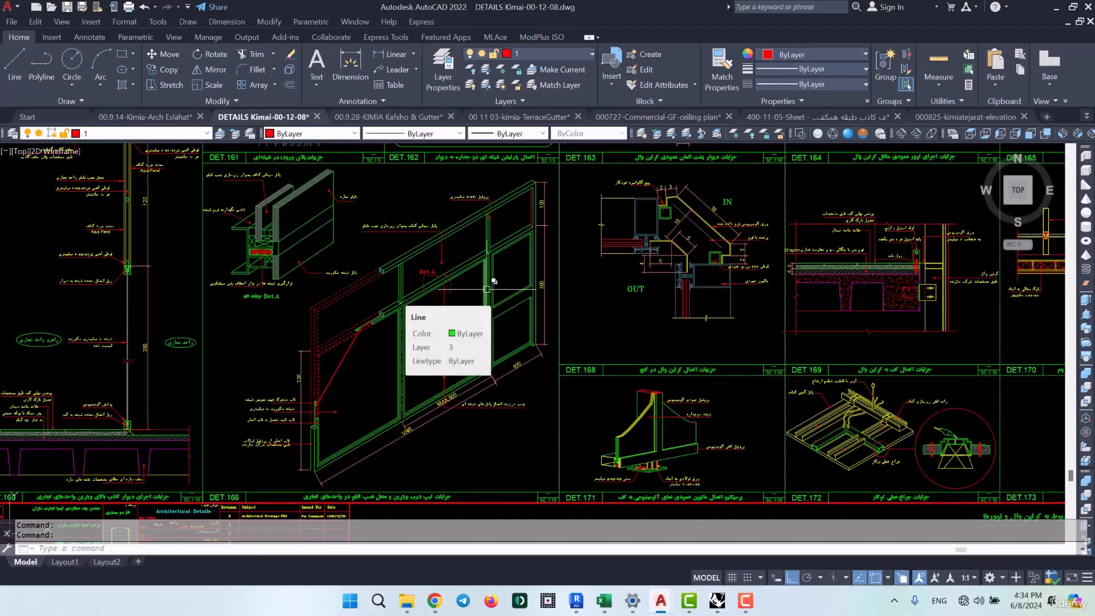
# Return to the 00.9.14-Kimia-Arch Eslahat drawing and examine the GF room-code legend and commercial units 10 and 11 on the ground-floor plan
pyautogui.click(146, 117)
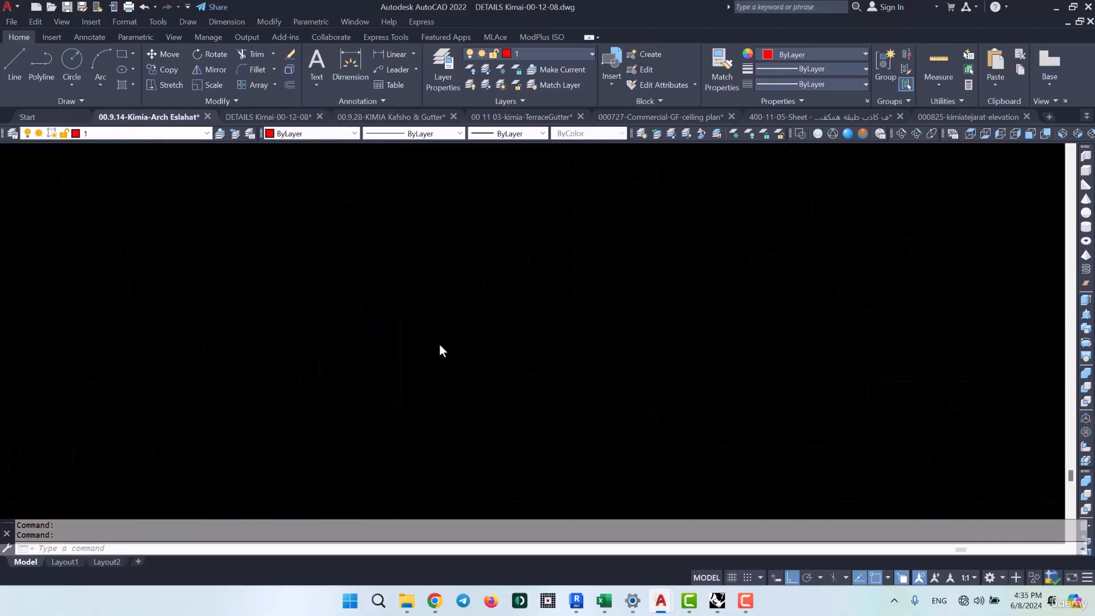
pyautogui.scroll(5, 343, 382)
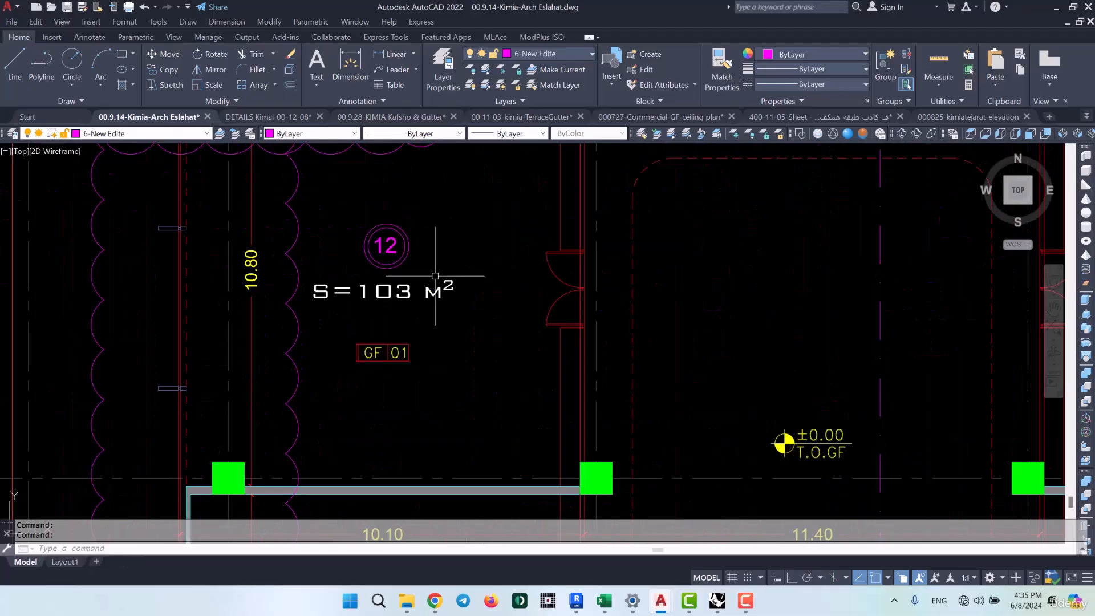
pyautogui.scroll(-7, 414, 307)
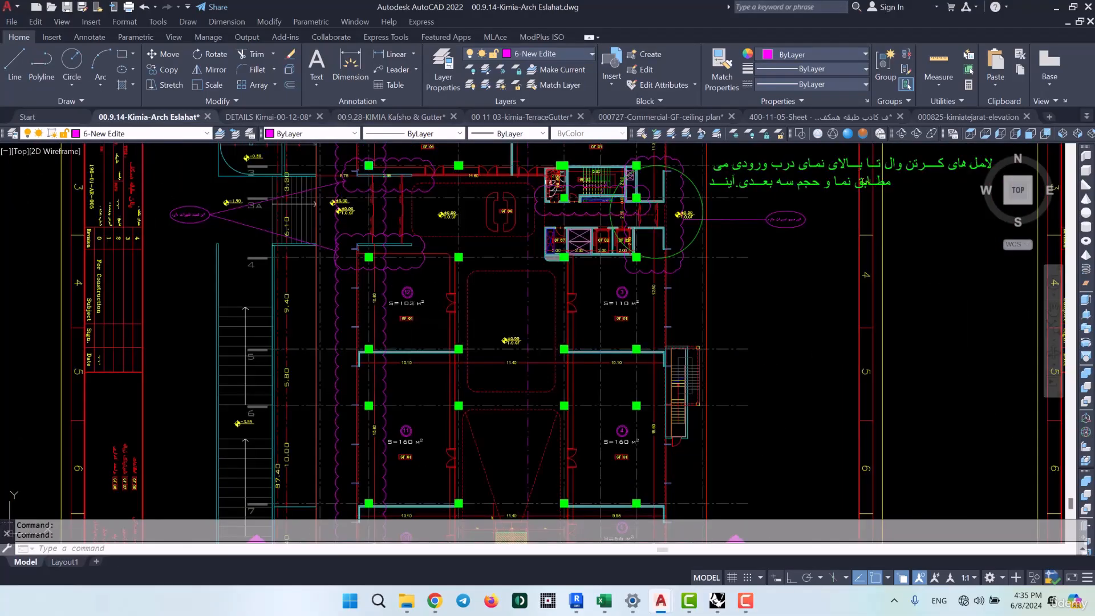
pyautogui.moveTo(366, 370); pyautogui.dragTo(424, 187, button='middle')
pyautogui.moveTo(308, 351); pyautogui.dragTo(340, 321, button='middle')
pyautogui.scroll(7, 229, 343)
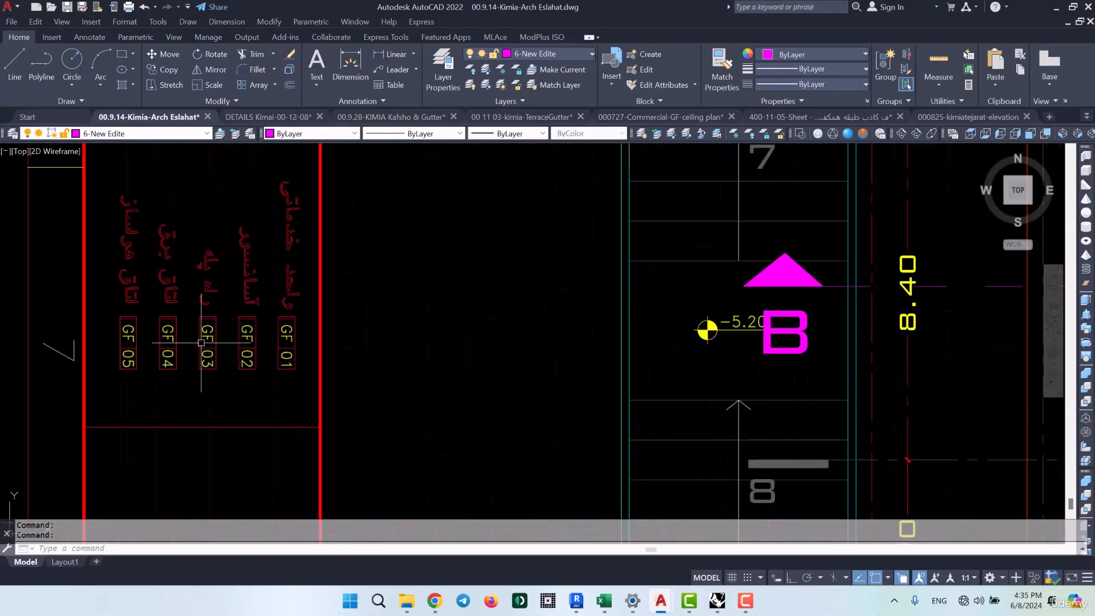
pyautogui.moveTo(293, 262); pyautogui.dragTo(273, 278, button='middle')
pyautogui.scroll(-4, 300, 306)
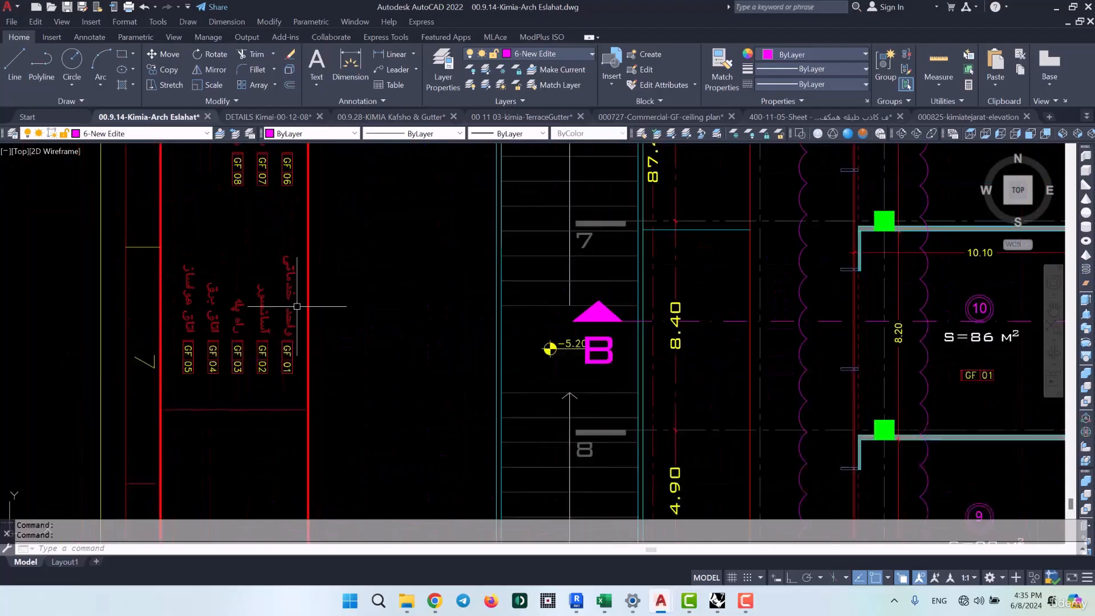
pyautogui.moveTo(573, 226); pyautogui.dragTo(307, 275, button='middle')
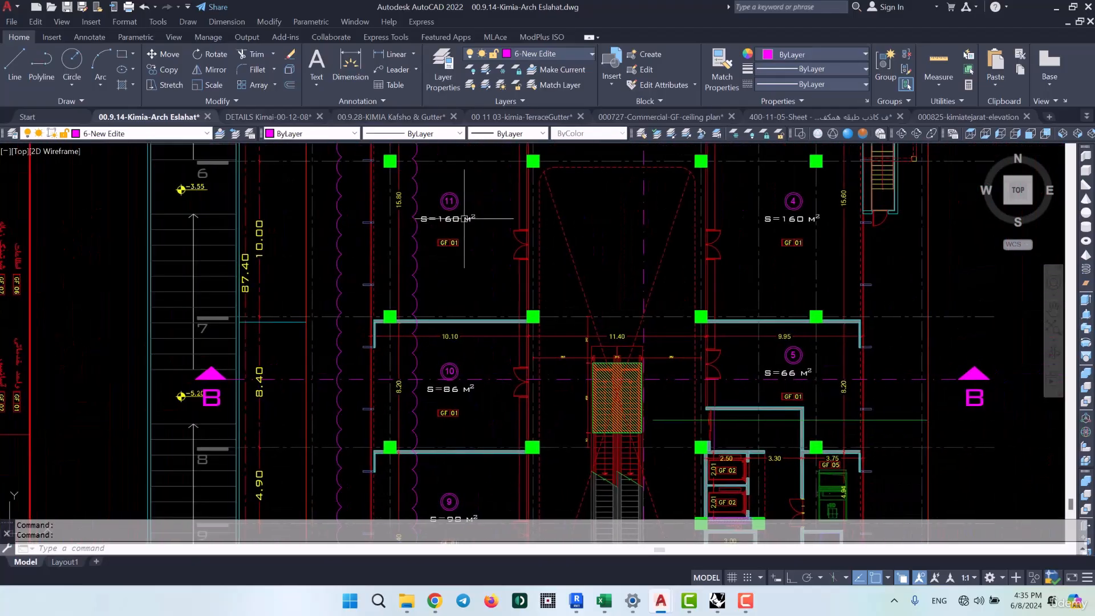
pyautogui.moveTo(477, 201); pyautogui.dragTo(438, 311, button='middle')
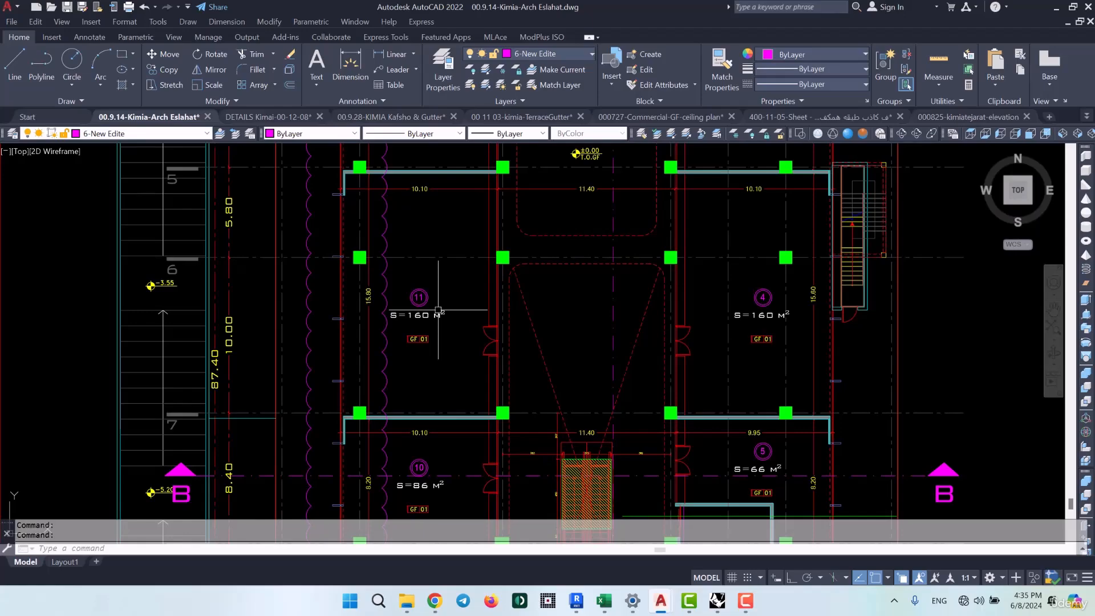
# Bring up the DETAILS Kimai-00-12-08 drawing and examine the lower frame, glass panels and width dimensions of shopfront detail DET.166
pyautogui.scroll(5, 505, 264)
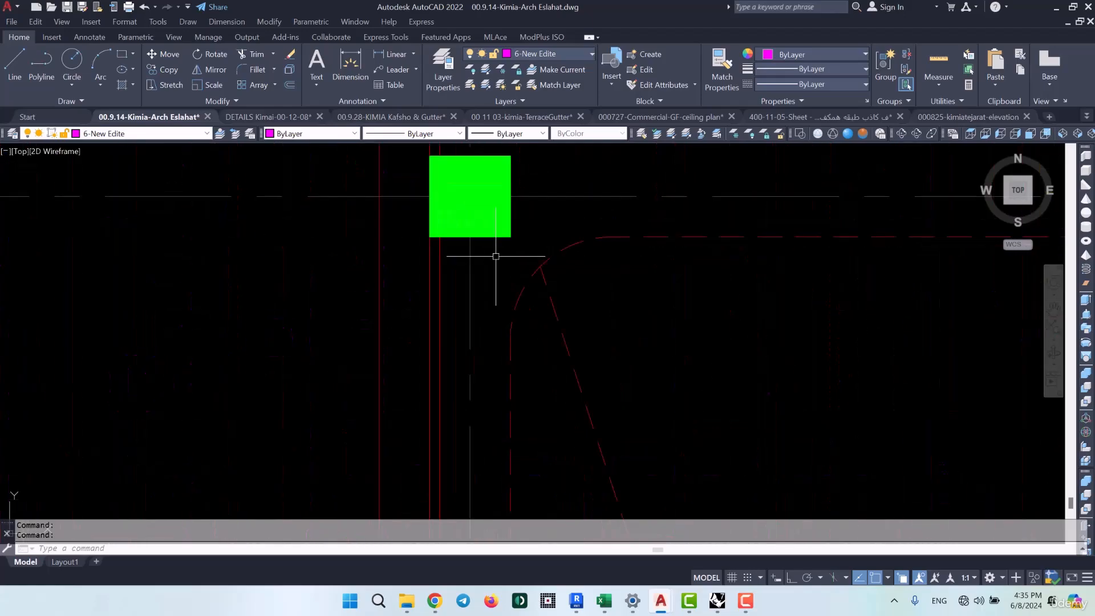
pyautogui.click(282, 117)
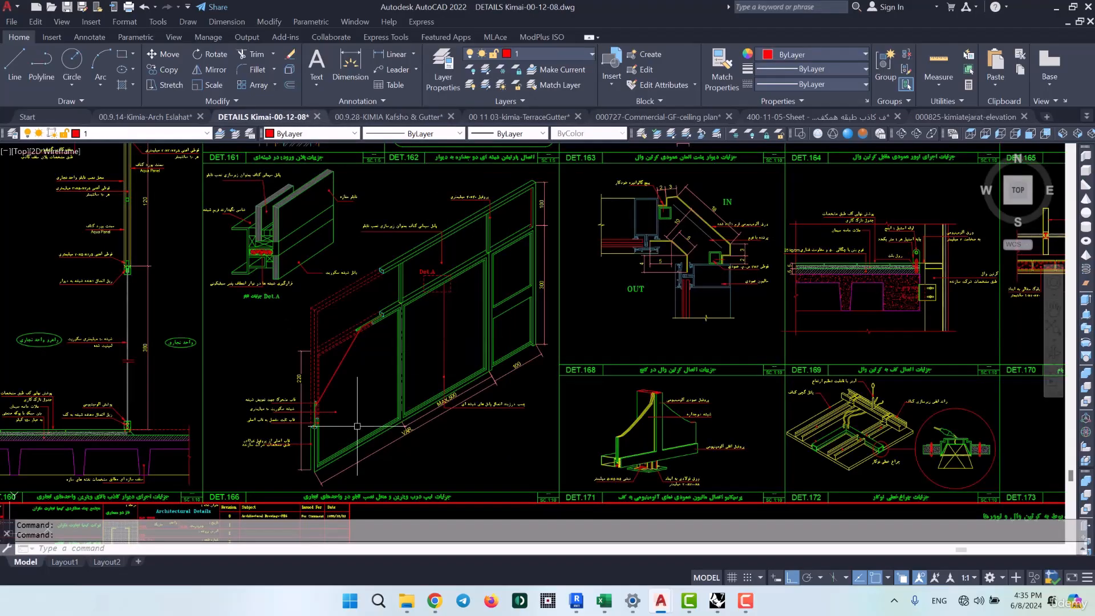
pyautogui.scroll(3, 325, 446)
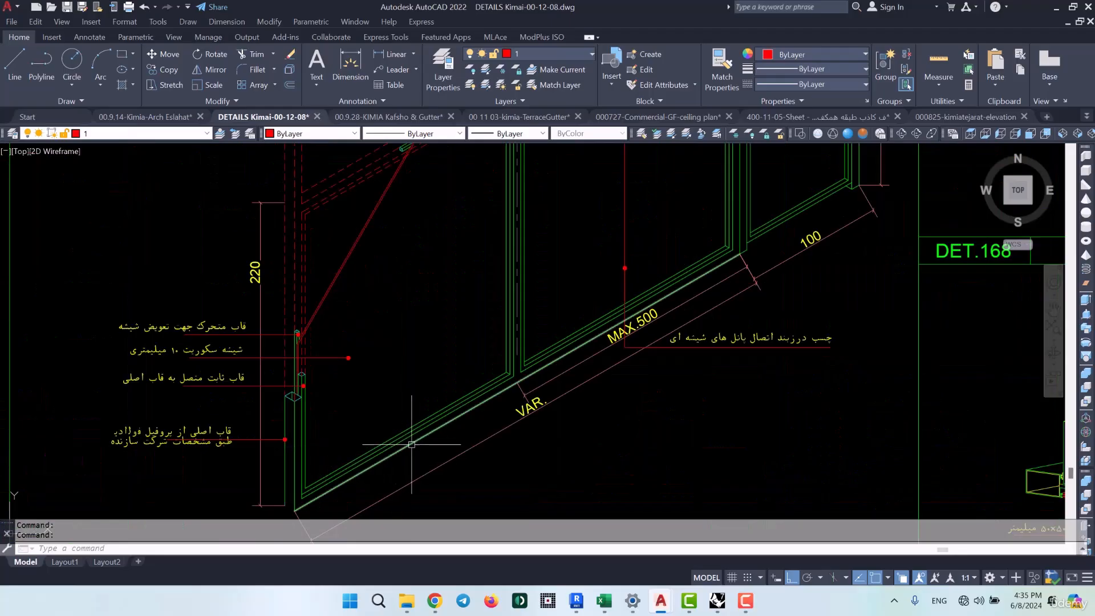
pyautogui.moveTo(410, 436)
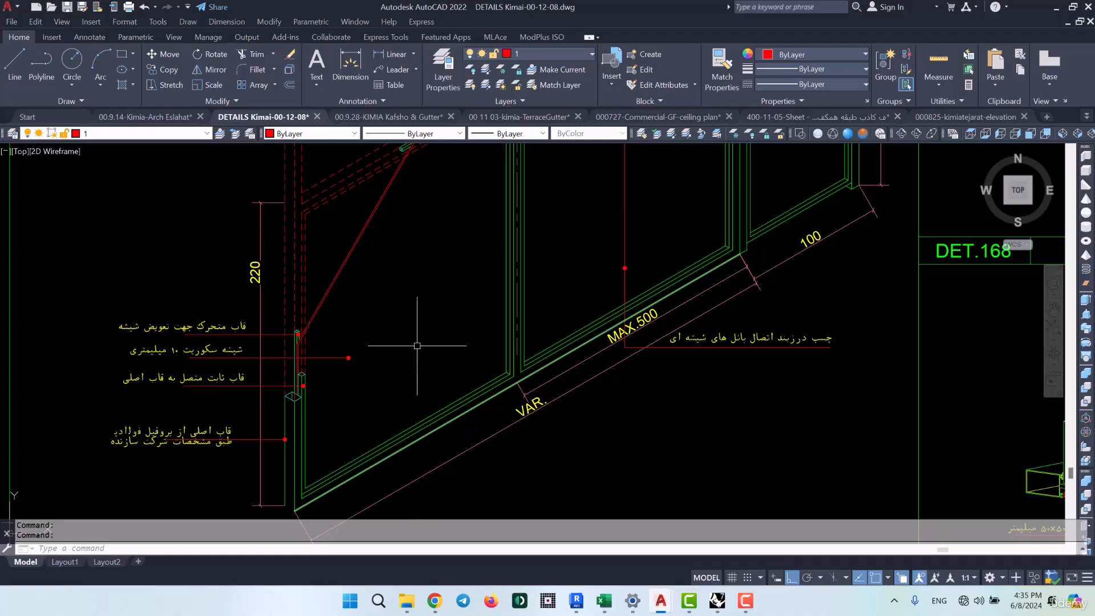
pyautogui.scroll(-5, 416, 379)
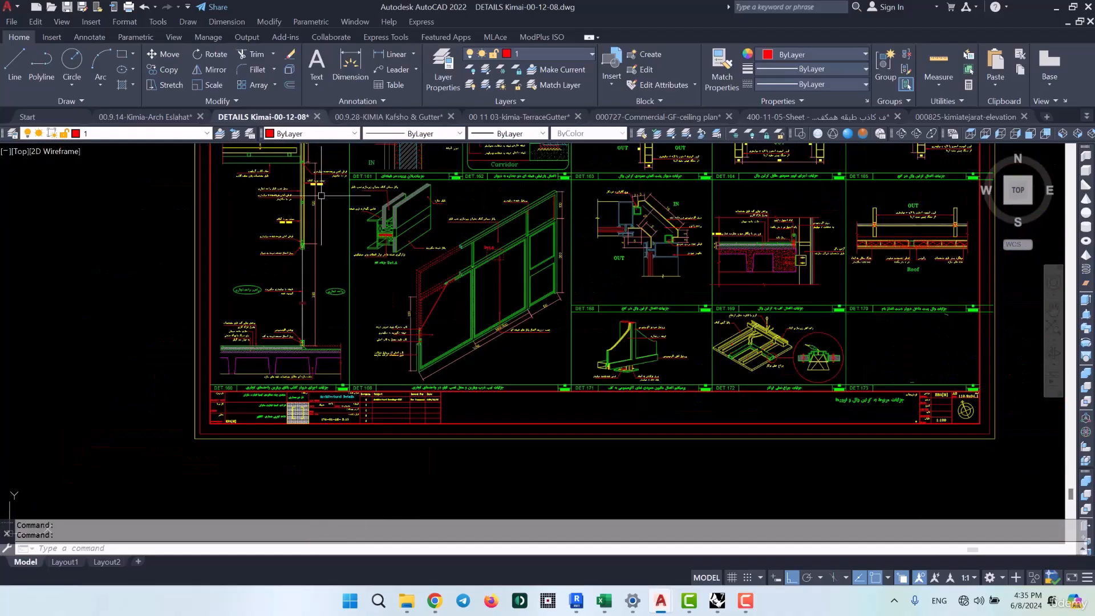
# Return to the 00.9.14-Kimia-Arch Eslahat drawing and examine the corridor-side shopfront lines, columns and double door of unit 11
pyautogui.click(148, 116)
pyautogui.scroll(-6, 439, 282)
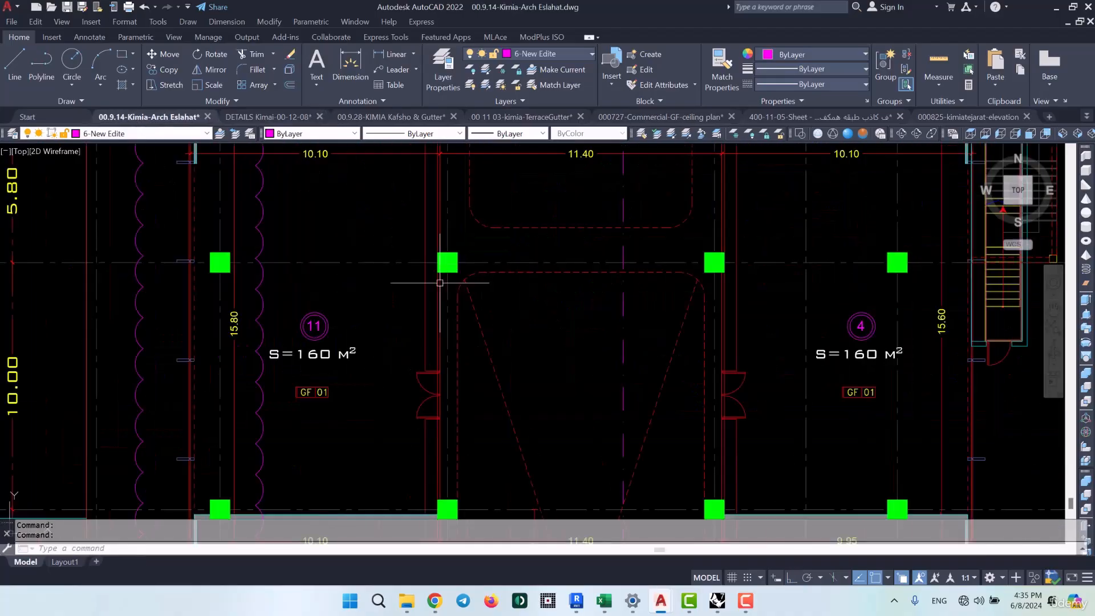
pyautogui.moveTo(440, 282)
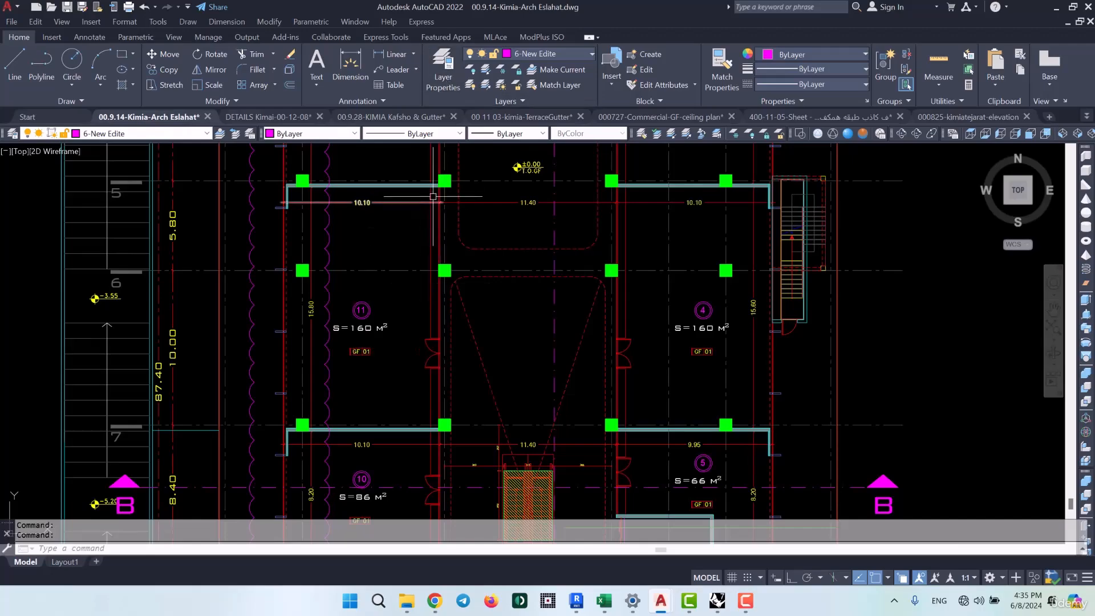
pyautogui.scroll(2, 441, 198)
pyautogui.scroll(-2, 441, 198)
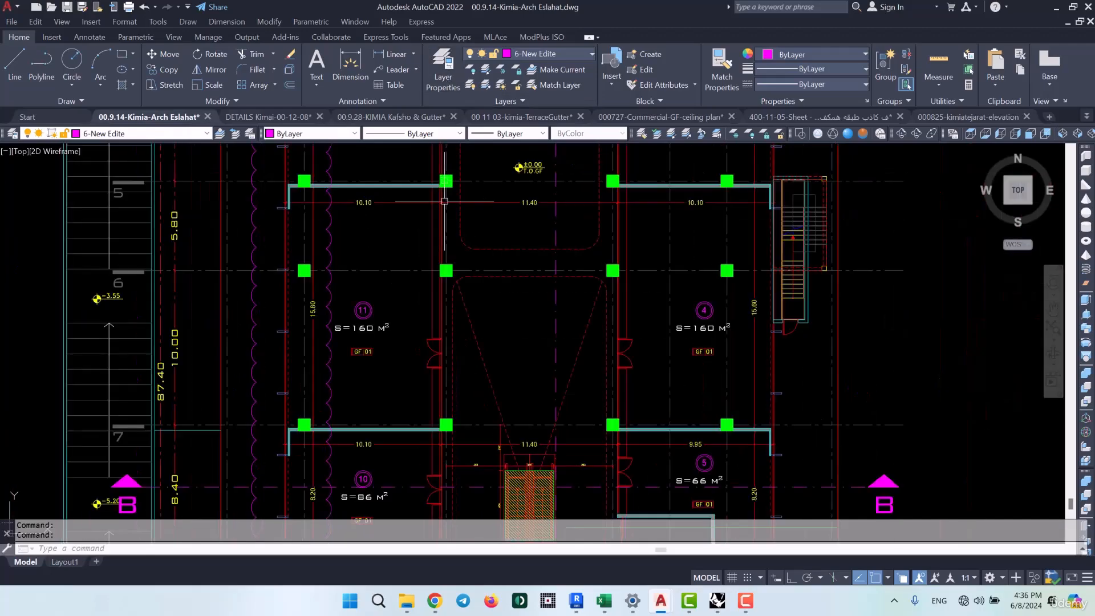
pyautogui.scroll(2, 443, 407)
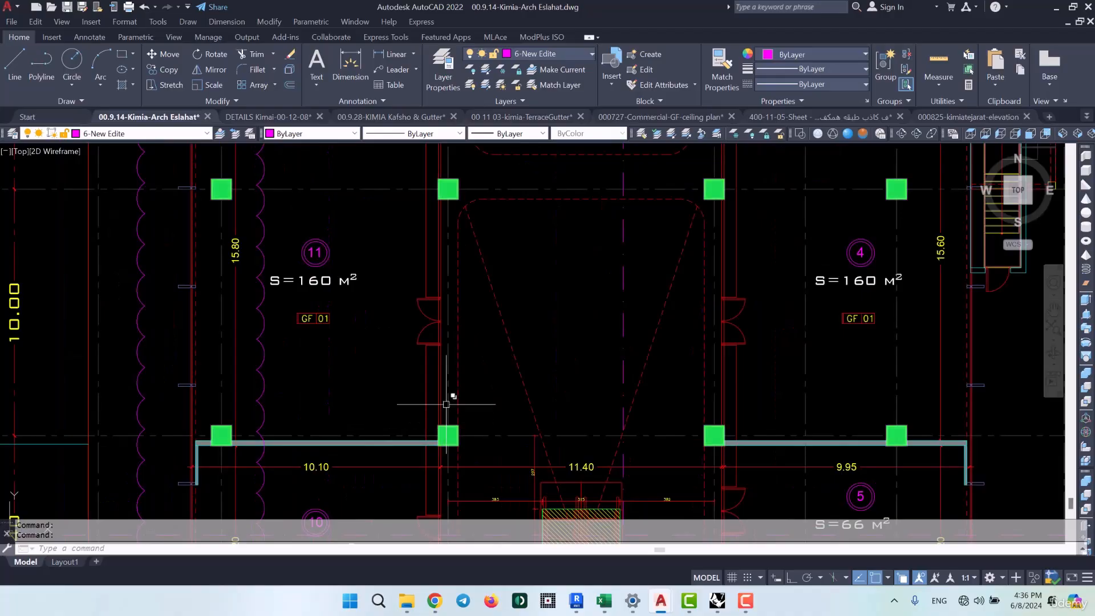
pyautogui.moveTo(465, 207); pyautogui.dragTo(464, 360, button='middle')
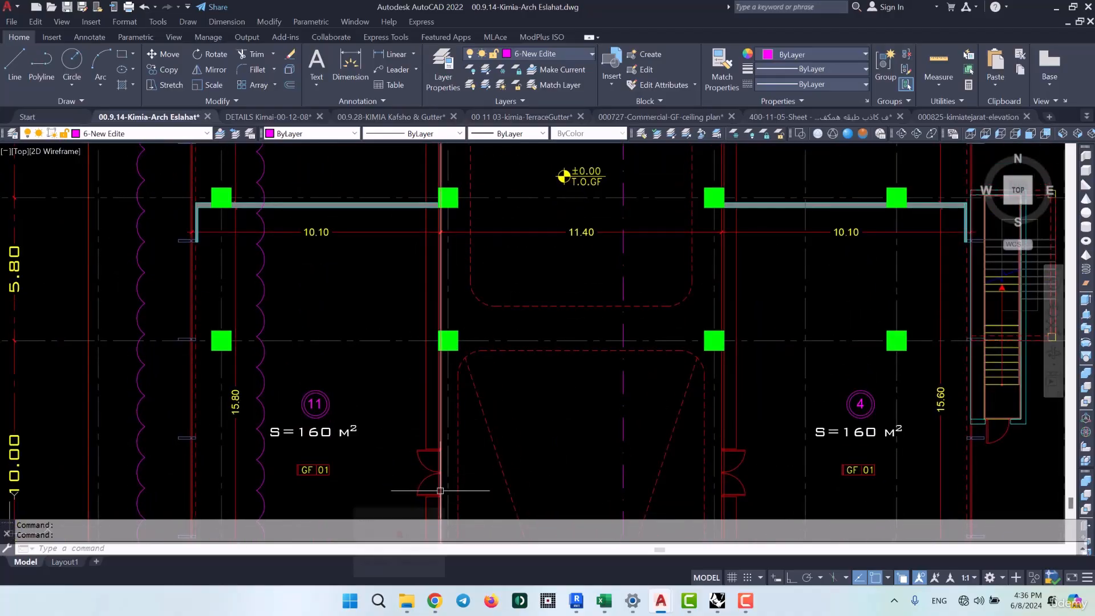
pyautogui.moveTo(442, 354); pyautogui.dragTo(440, 265, button='middle')
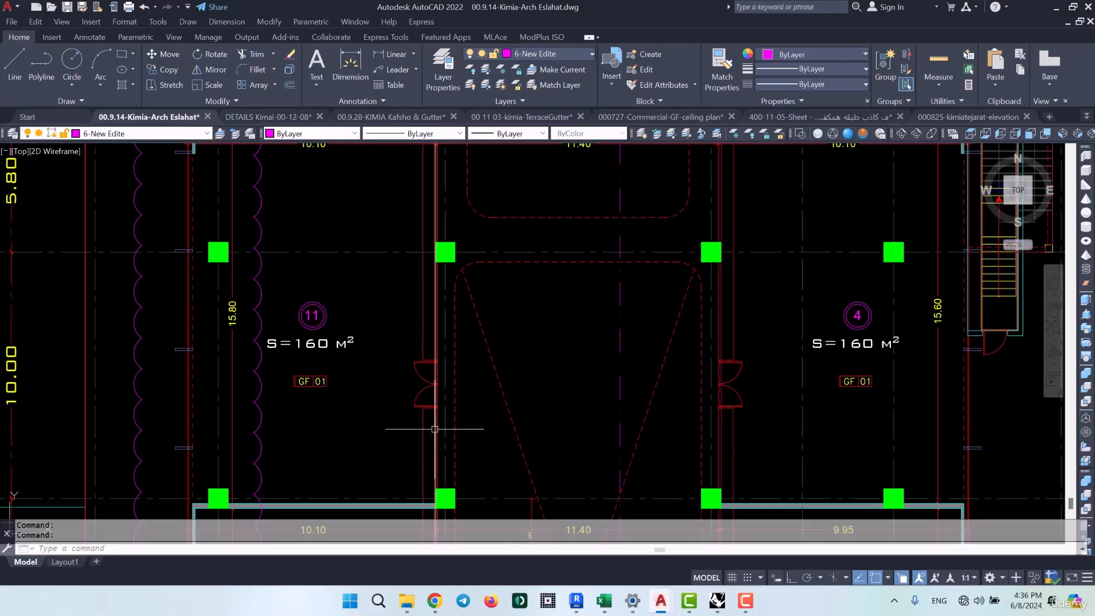
pyautogui.moveTo(430, 357)
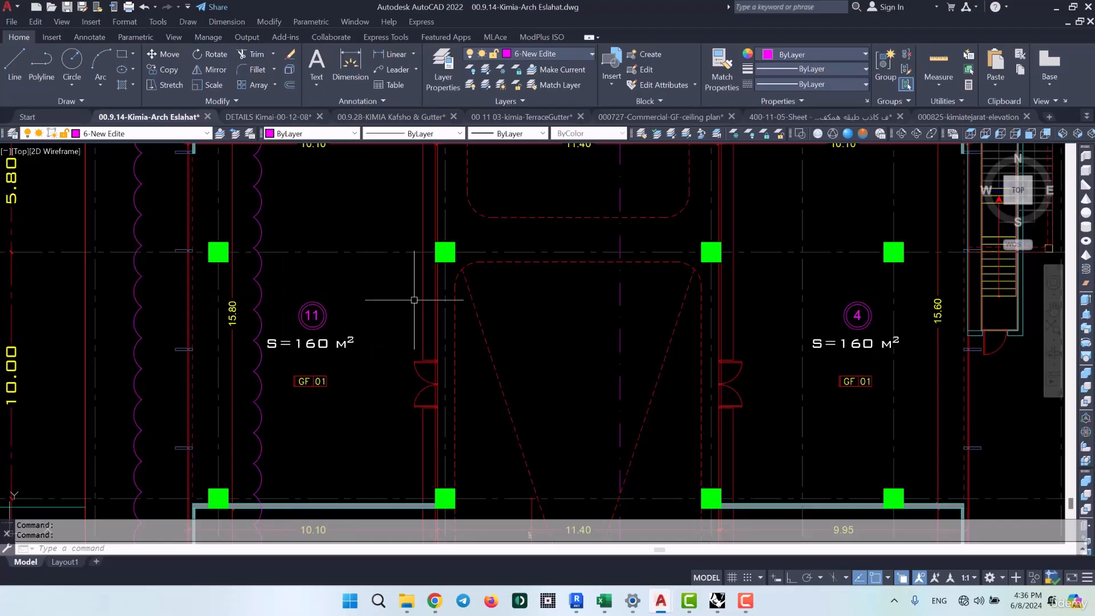
pyautogui.scroll(5, 479, 179)
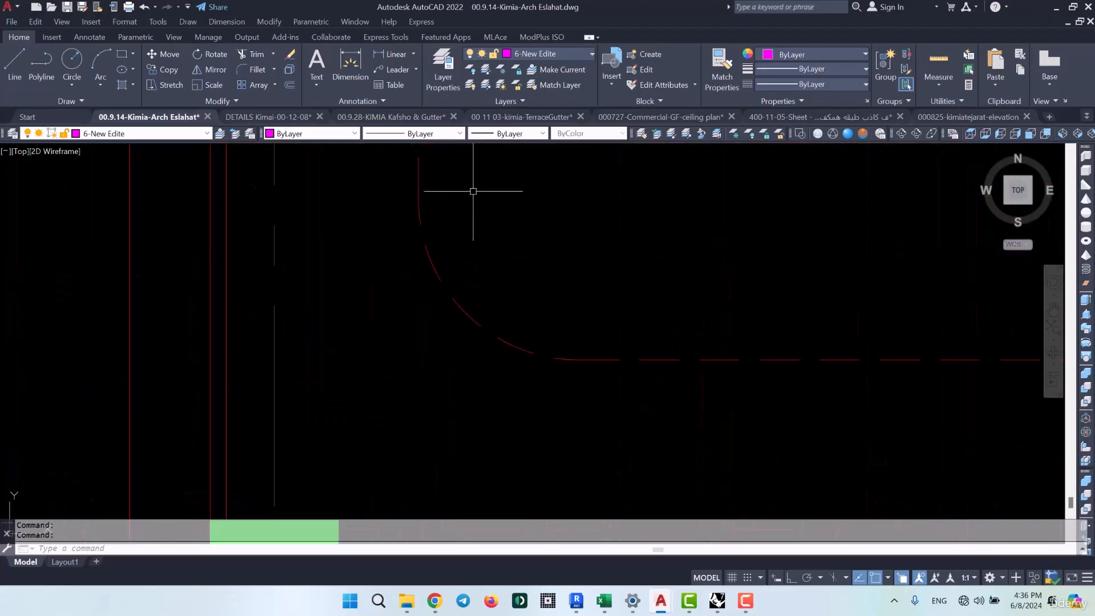
pyautogui.scroll(-5, 271, 295)
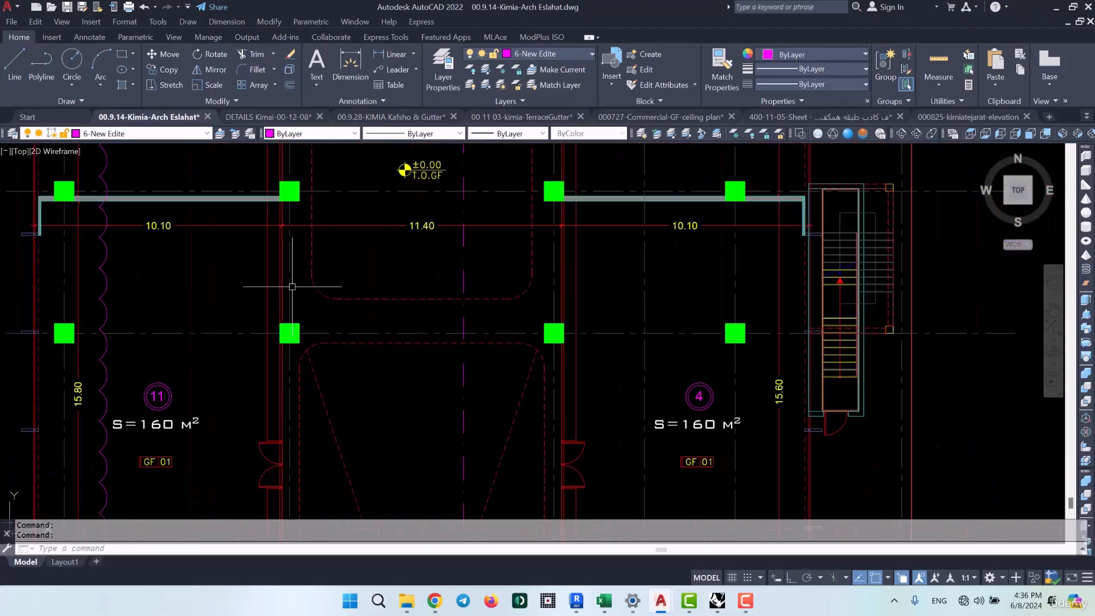
# Switch to the FFL/0.00/ground plan in Revit and start a wall using the M_Storefront curtain wall type at unit 9
pyautogui.click(1054, 10)
pyautogui.scroll(4, 485, 332)
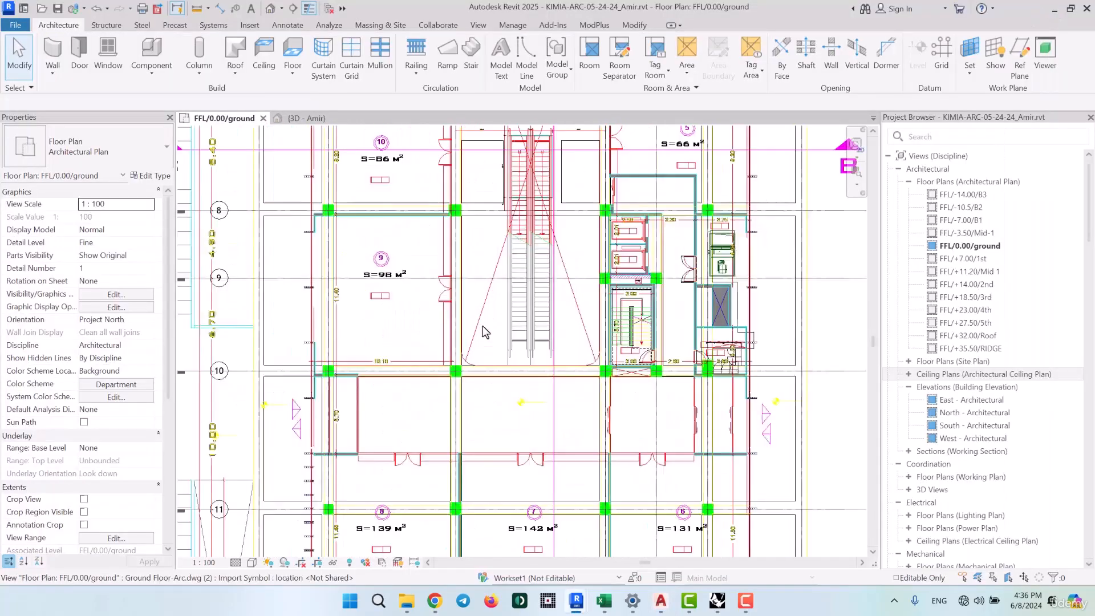
pyautogui.scroll(4, 504, 238)
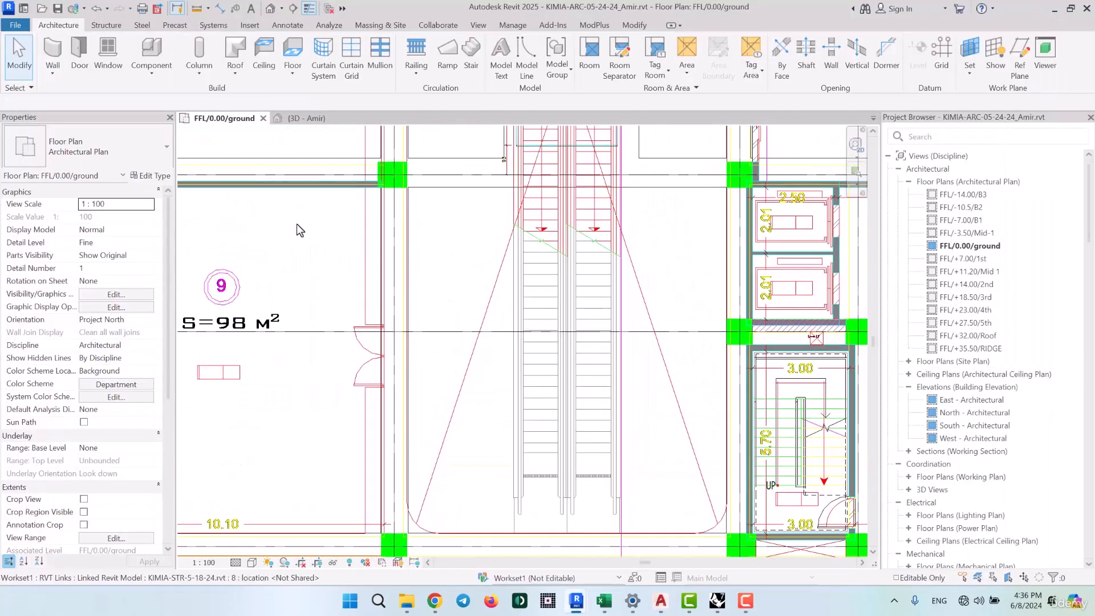
pyautogui.press('w')
pyautogui.press('a')
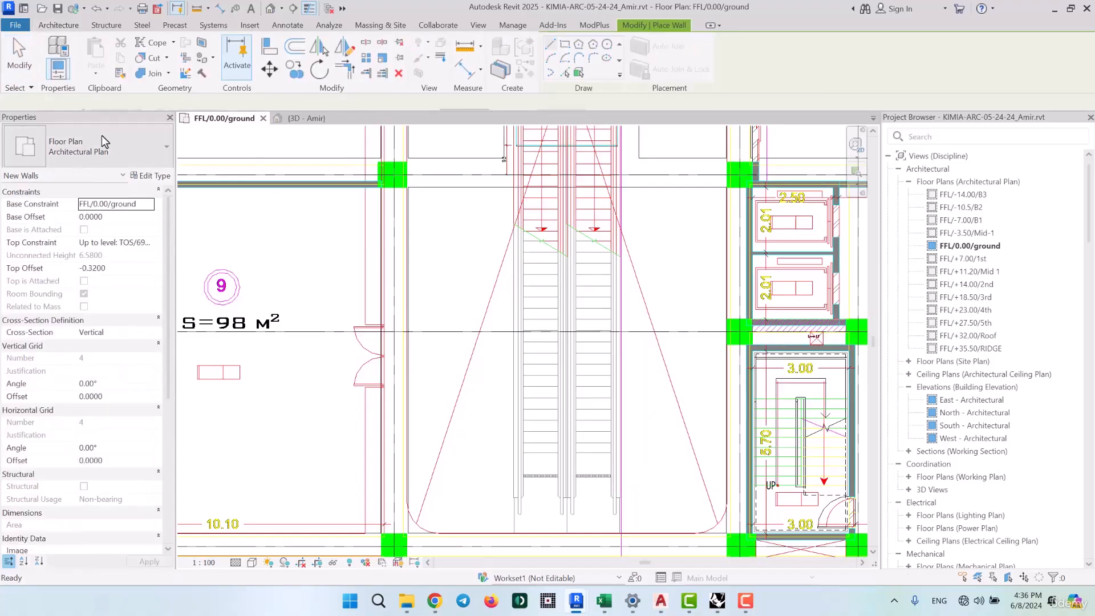
pyautogui.click(111, 152)
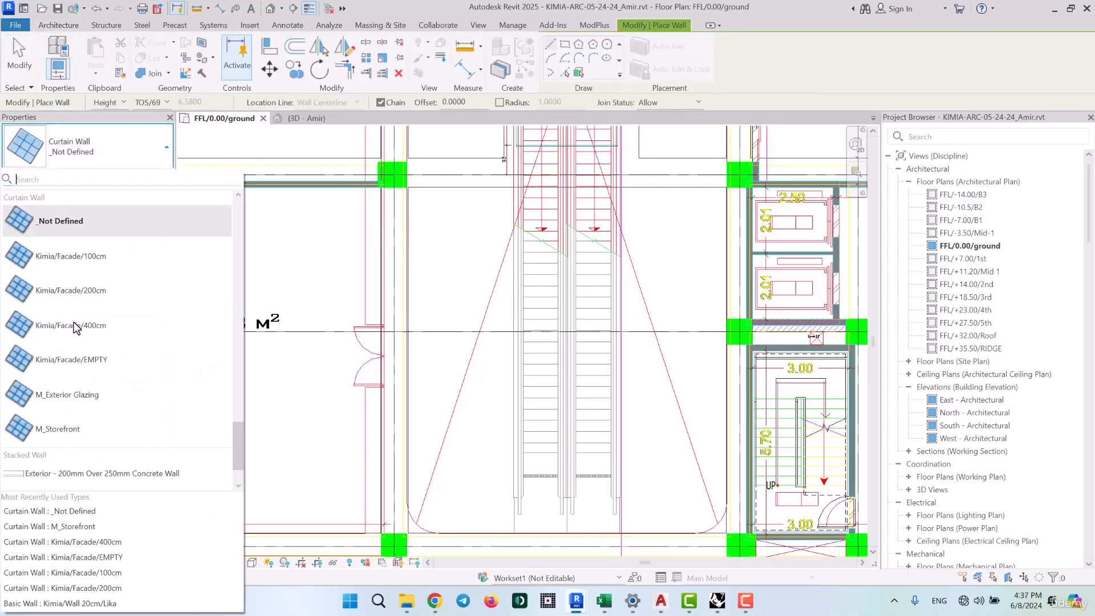
pyautogui.scroll(-2, 110, 367)
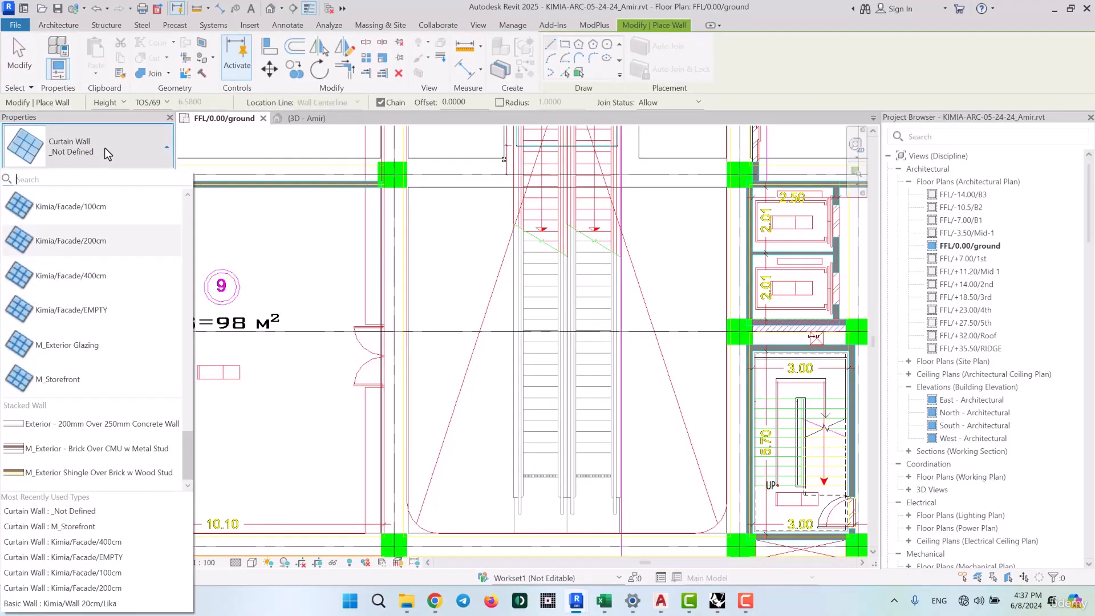
pyautogui.click(83, 377)
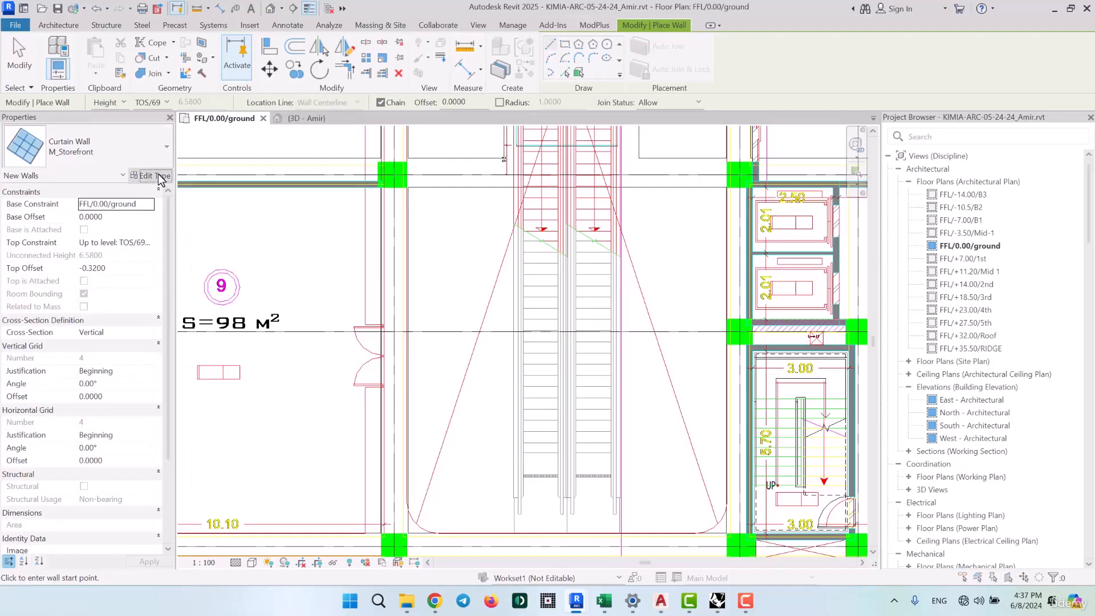
# Duplicate the M_Storefront curtain wall type as Kimia/Partition 4cm
pyautogui.click(158, 176)
pyautogui.click(580, 94)
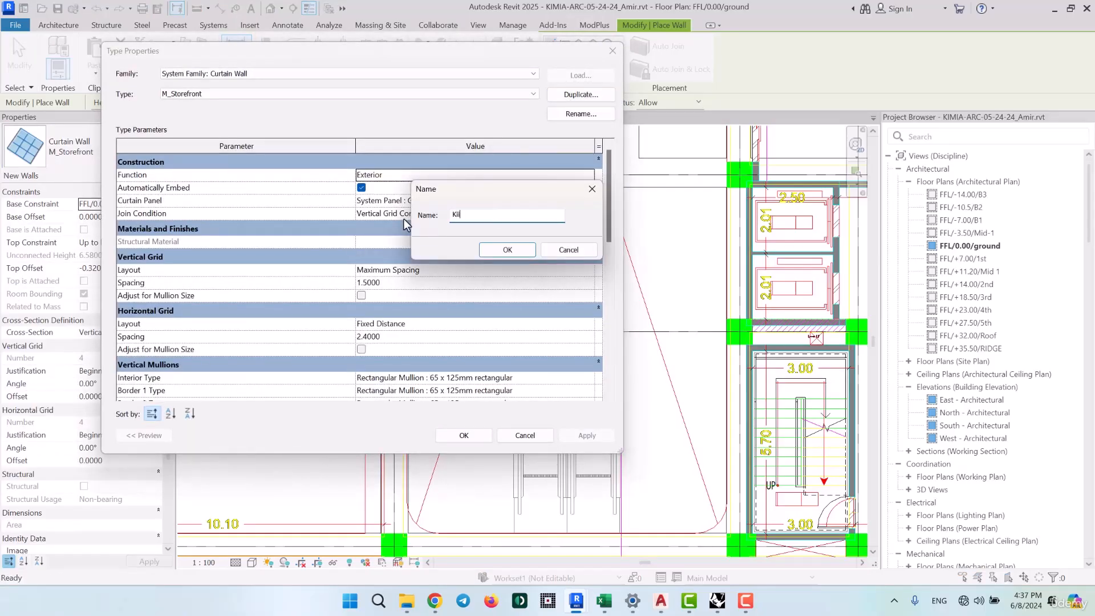
pyautogui.write('Kimia/Partition 4cm')
pyautogui.press('Return')
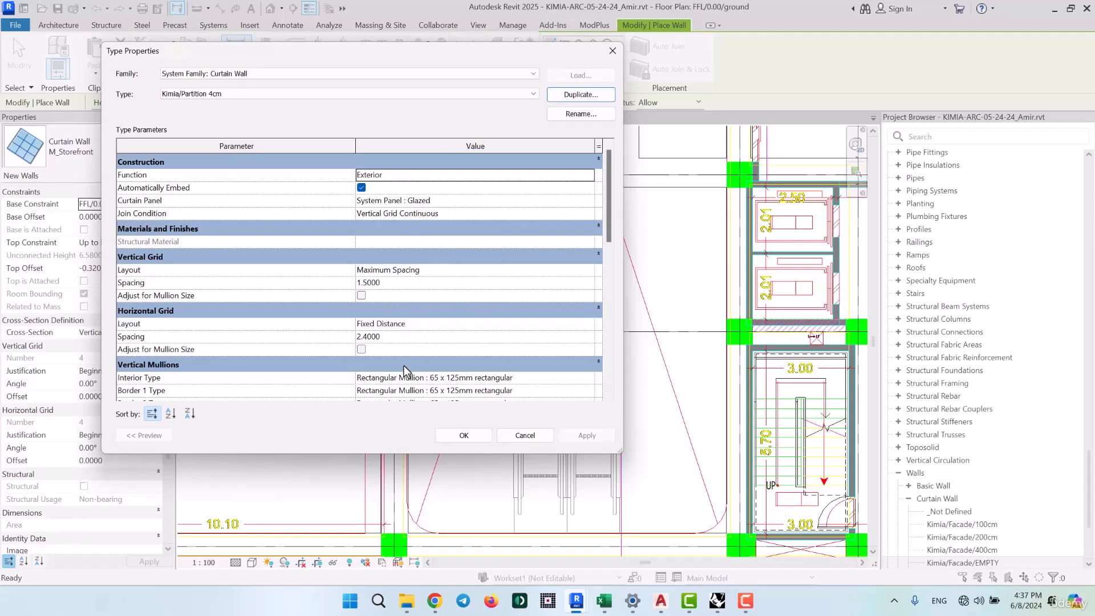
pyautogui.click(464, 435)
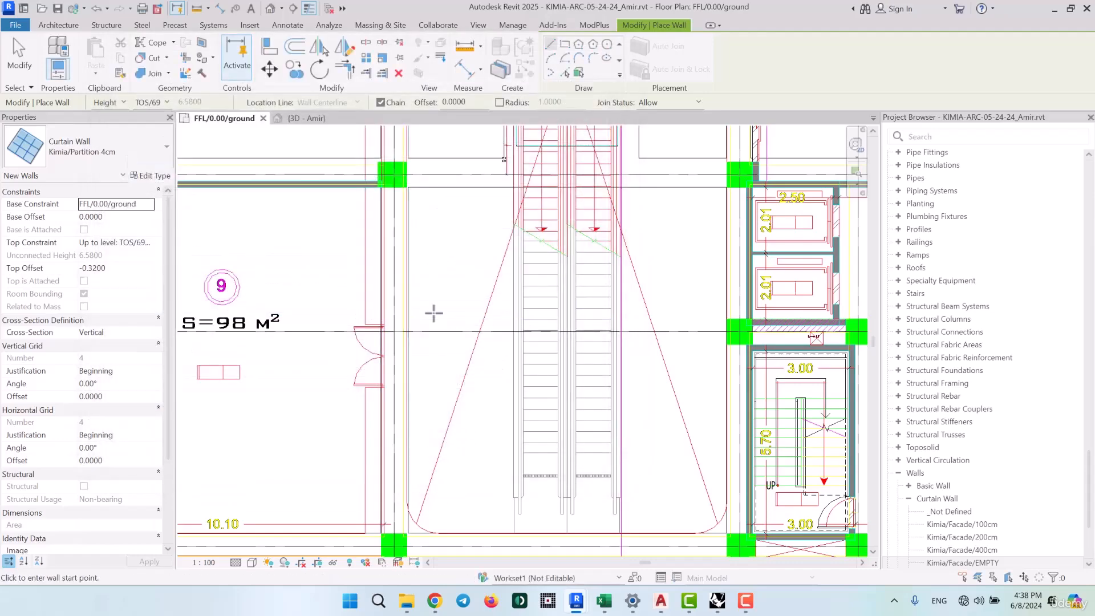
pyautogui.press('Escape')
# Duplicate the 10*10cm rectangular mullion type and name the new type Mullion 40*40mm
pyautogui.click(383, 59)
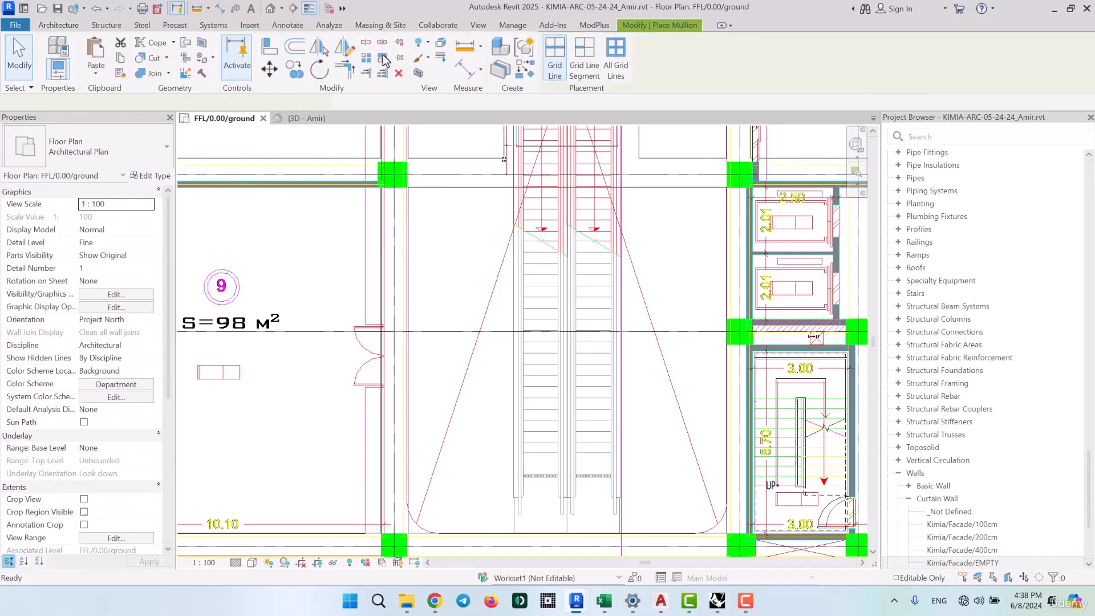
pyautogui.click(162, 176)
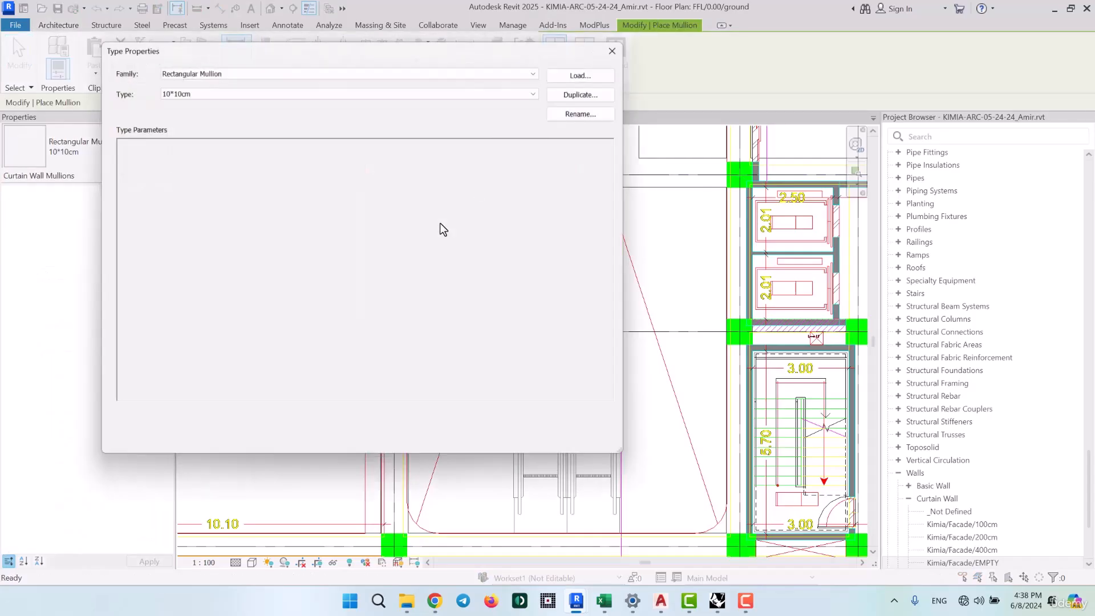
pyautogui.click(579, 94)
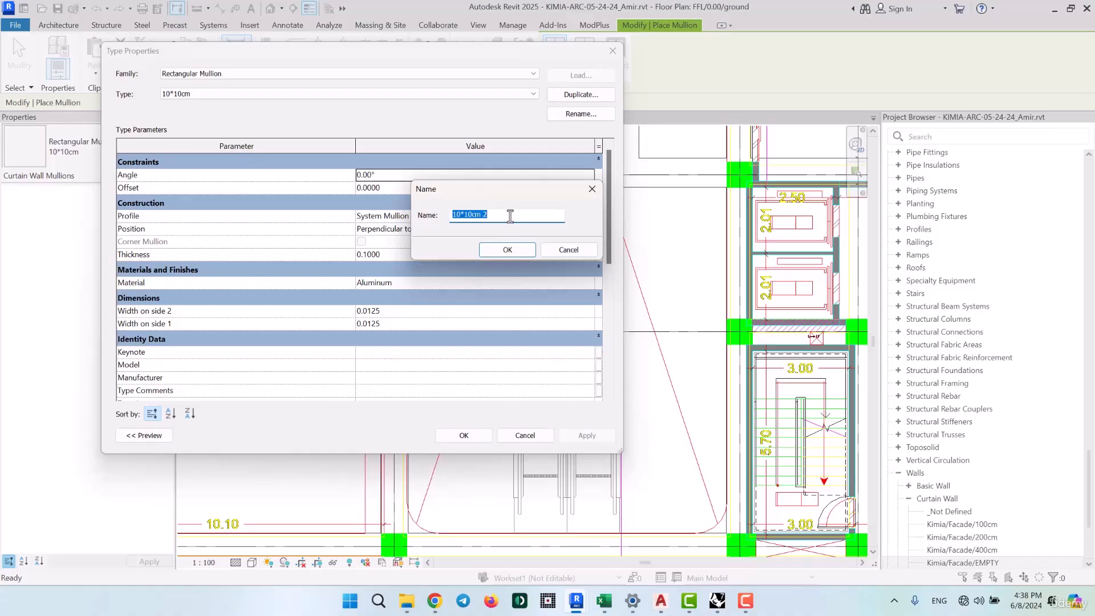
pyautogui.write('Mullion 40*40')
pyautogui.press('Return')
pyautogui.click(577, 114)
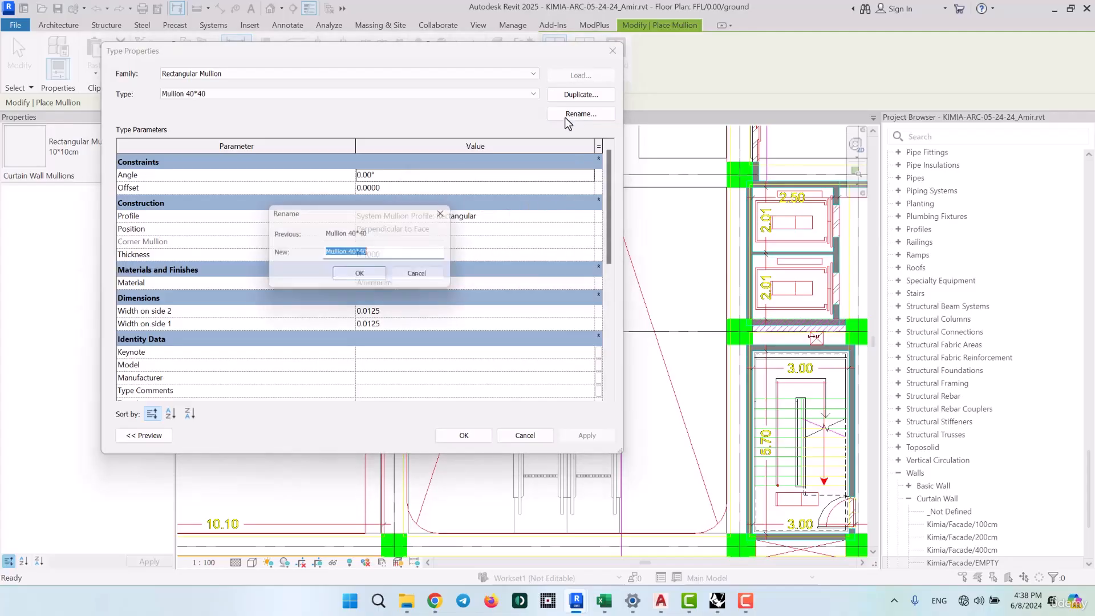
pyautogui.click(387, 255)
pyautogui.write('mm')
pyautogui.press('Return')
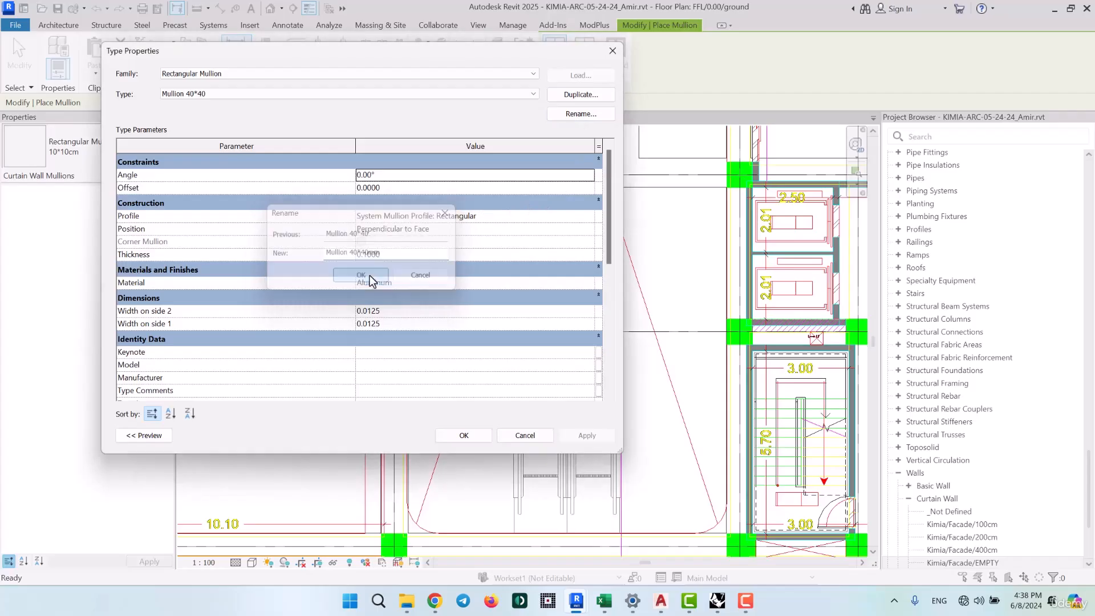
# Set the thickness of the Mullion 40*40mm type to 0.04
pyautogui.click(397, 255)
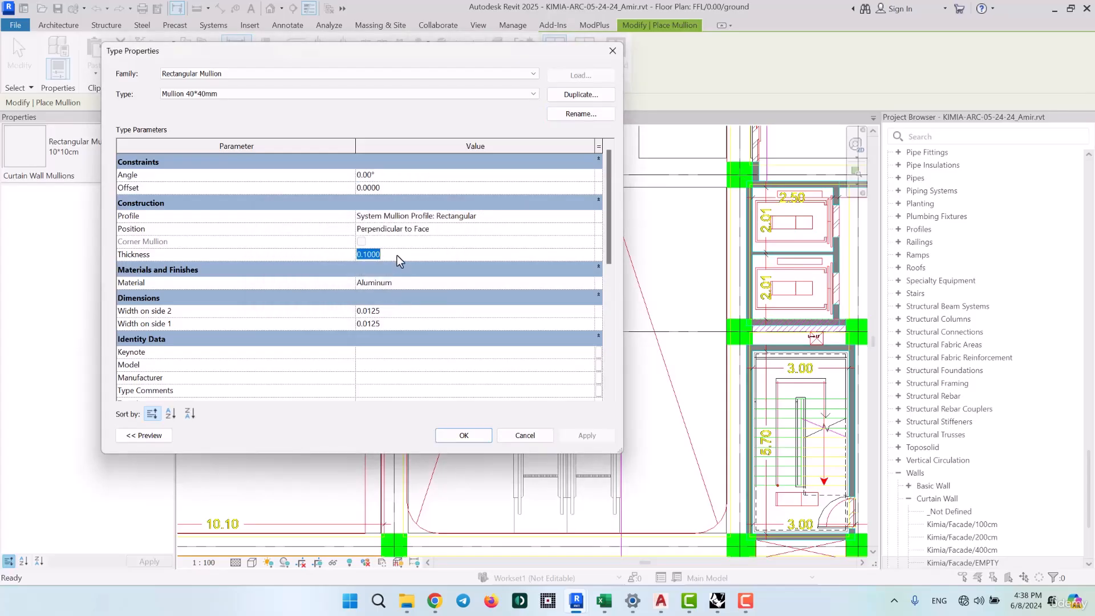
pyautogui.write('0.04')
pyautogui.click(463, 435)
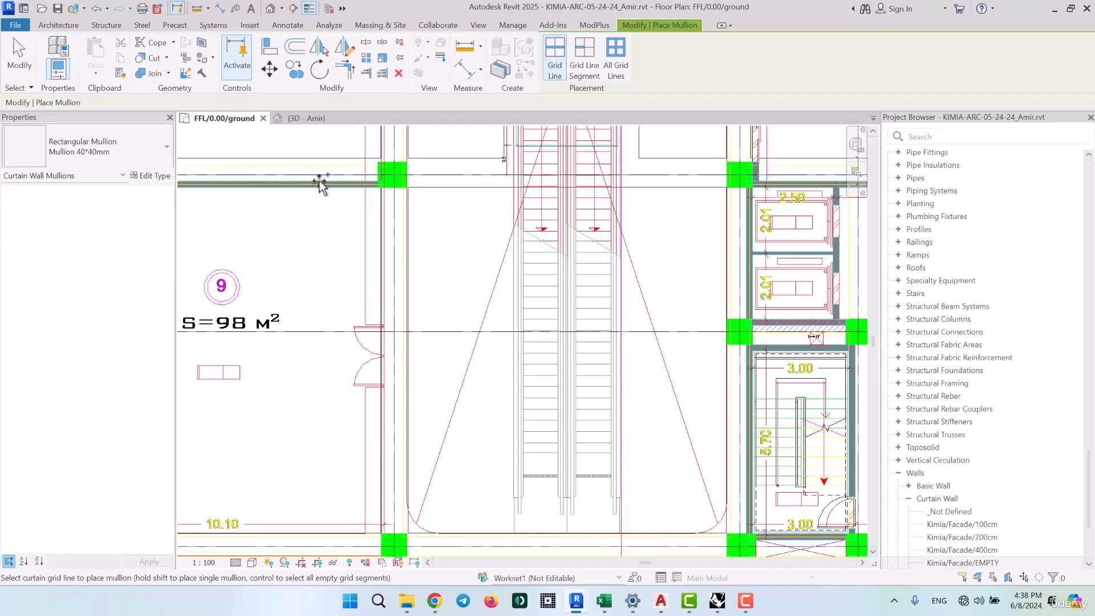
pyautogui.press('Escape')
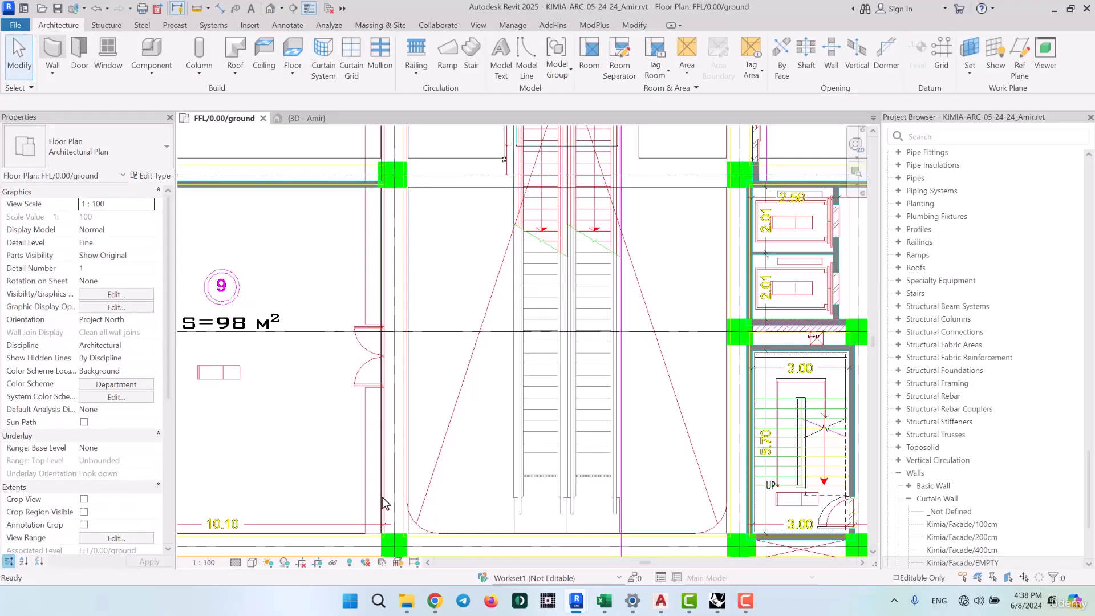
# Draw a short vertical Kimia/Partition 4cm curtain wall along the shopfront line at the door of unit 9
pyautogui.press('w')
pyautogui.press('a')
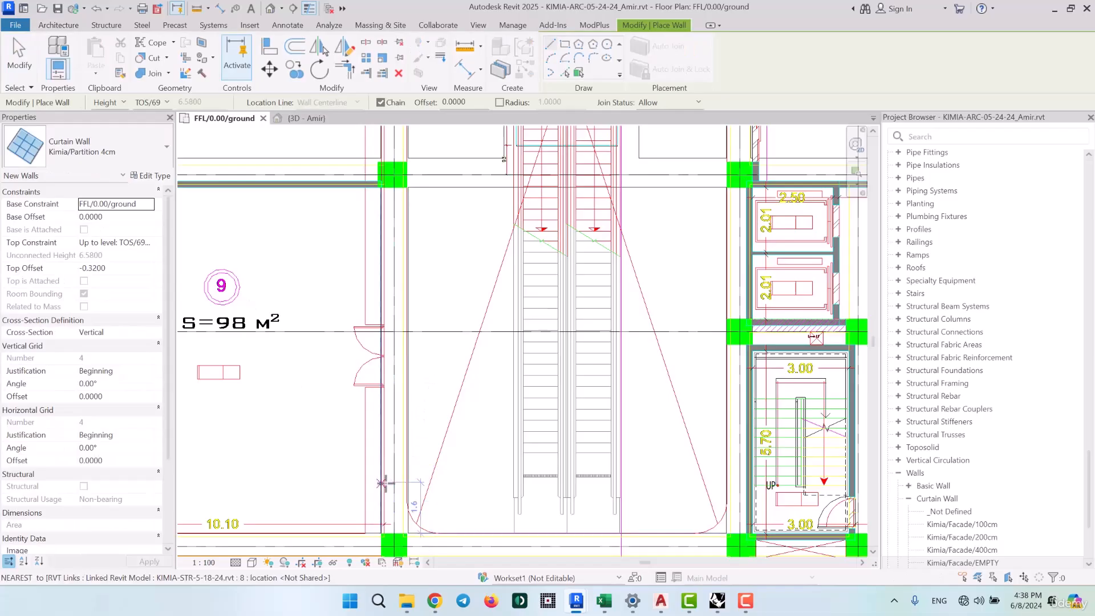
pyautogui.click(383, 484)
pyautogui.click(382, 332)
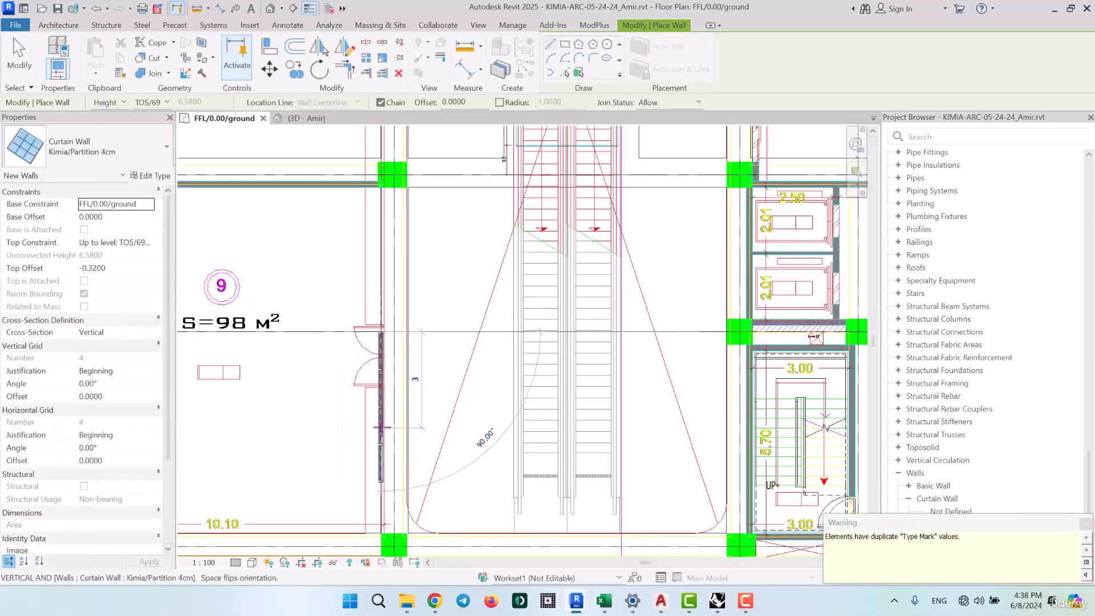
pyautogui.press('Escape')
pyautogui.press('Escape')
# Duplicate the Glazed system panel type of the short curtain wall and name the new type Glazed 1cm
pyautogui.scroll(5, 382, 468)
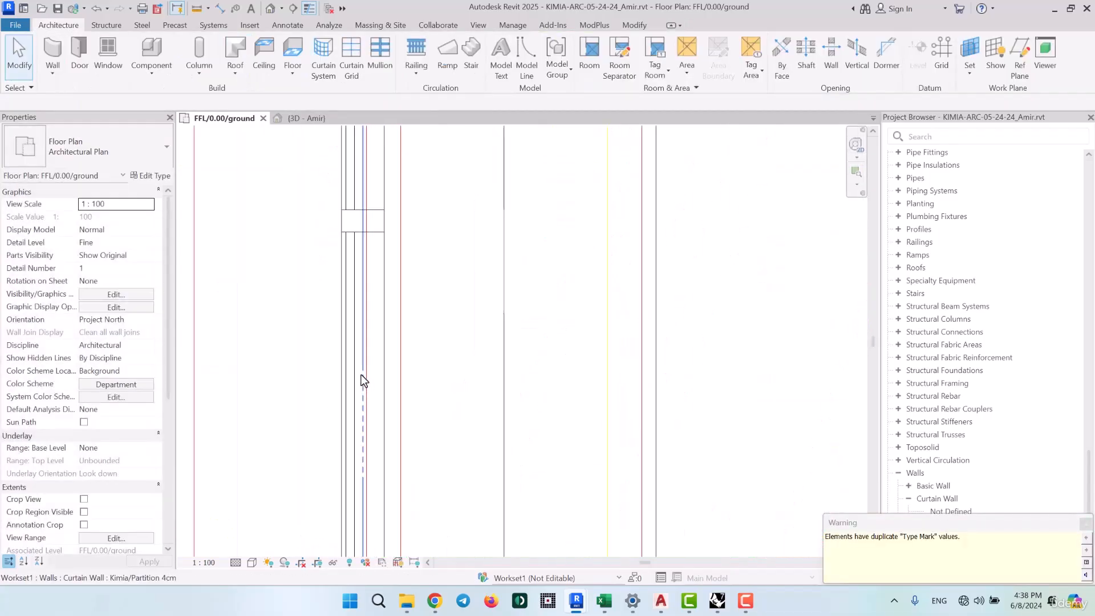
pyautogui.click(350, 363)
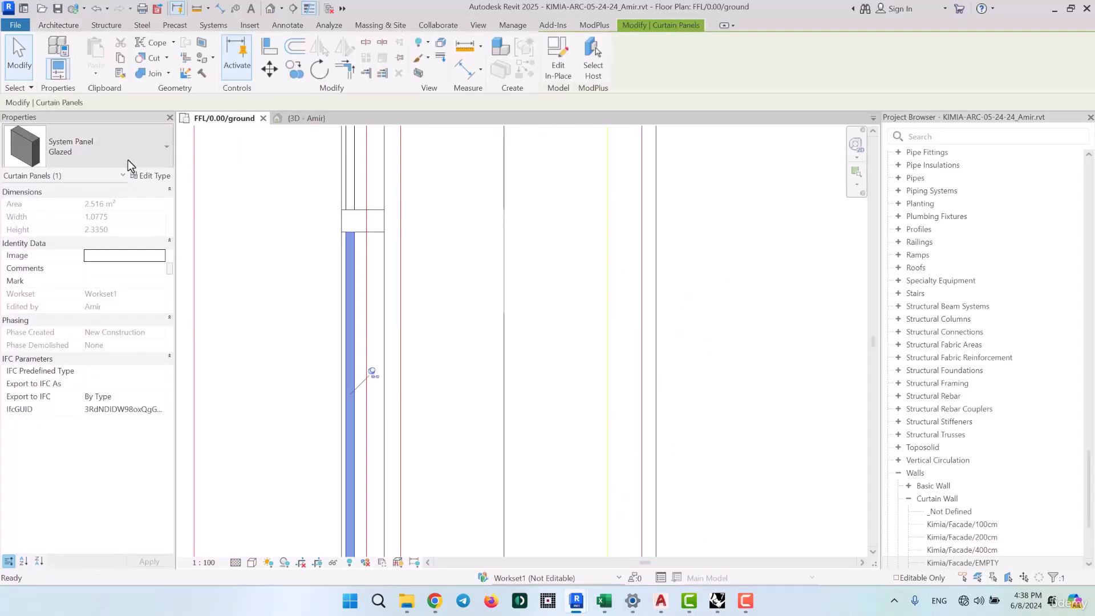
pyautogui.click(151, 176)
pyautogui.click(582, 95)
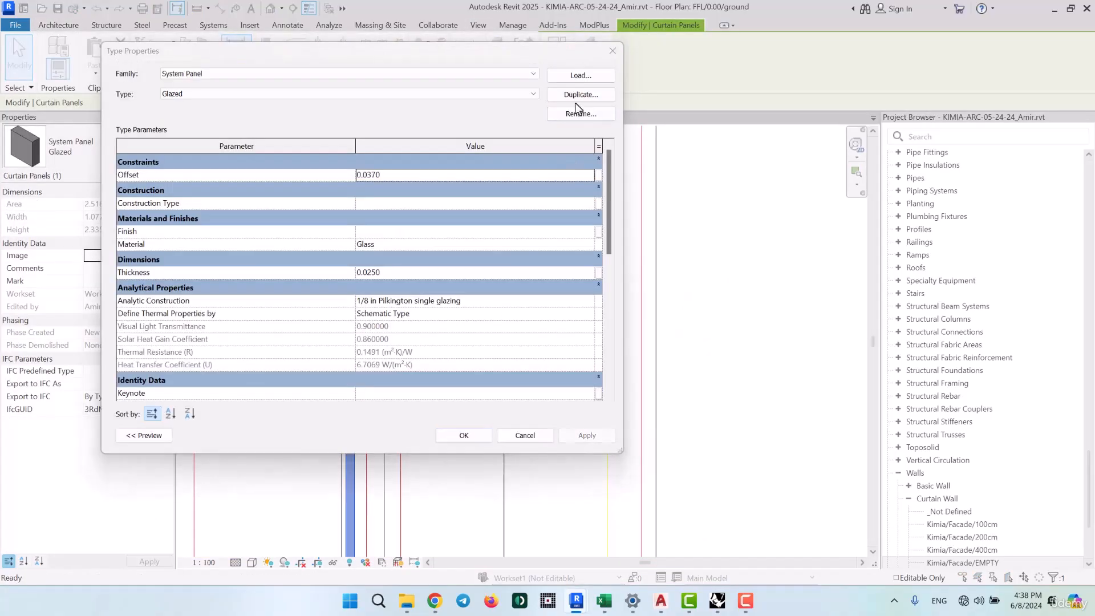
pyautogui.click(488, 215)
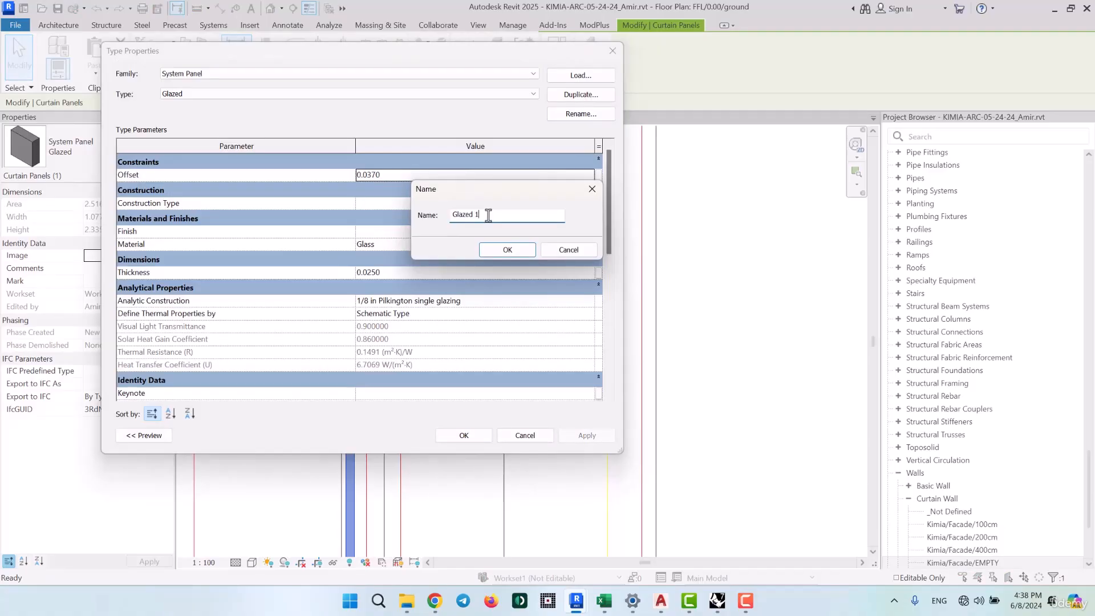
pyautogui.click(513, 249)
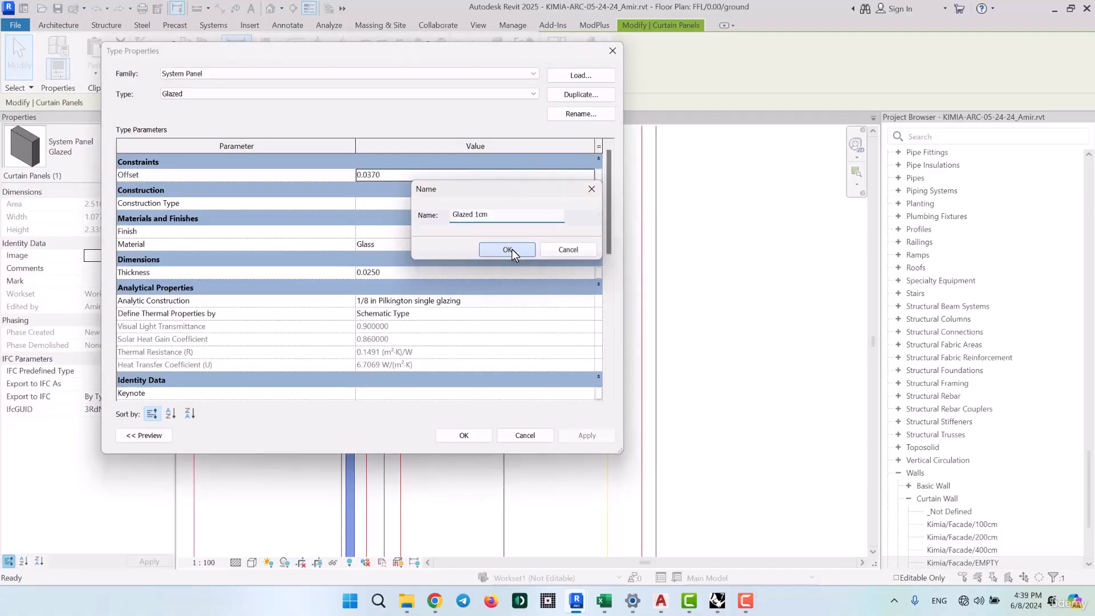
# Reduce the thickness of the Glazed 1cm panel type to the size given in its name
pyautogui.click(400, 271)
pyautogui.write('0.')
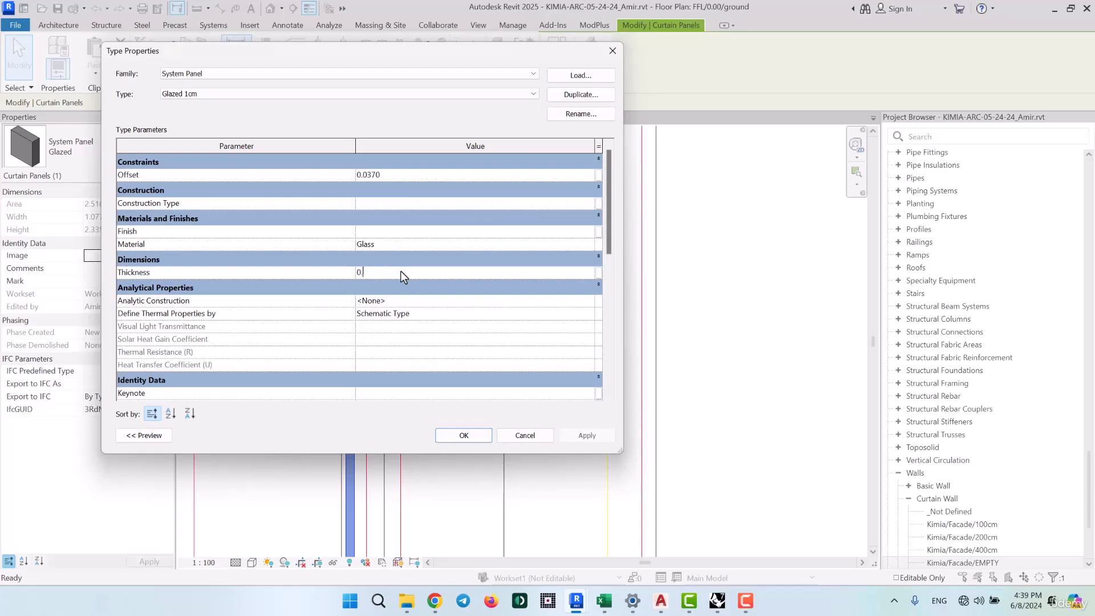
pyautogui.click(474, 432)
# Delete the short trial curtain wall at the door of unit 9
pyautogui.click(379, 282)
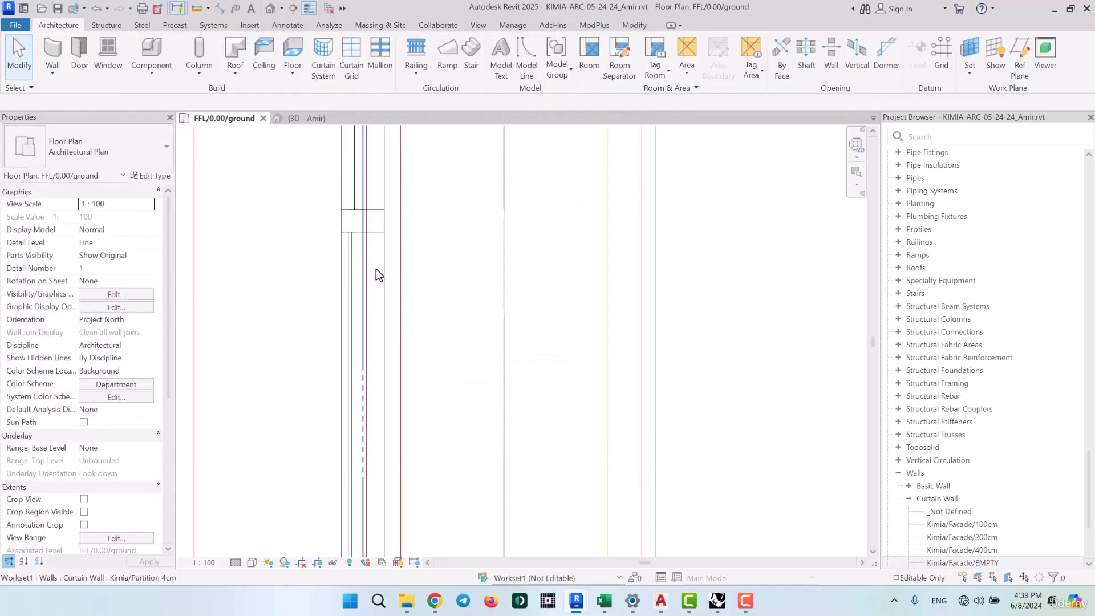
pyautogui.click(365, 234)
pyautogui.press('Delete')
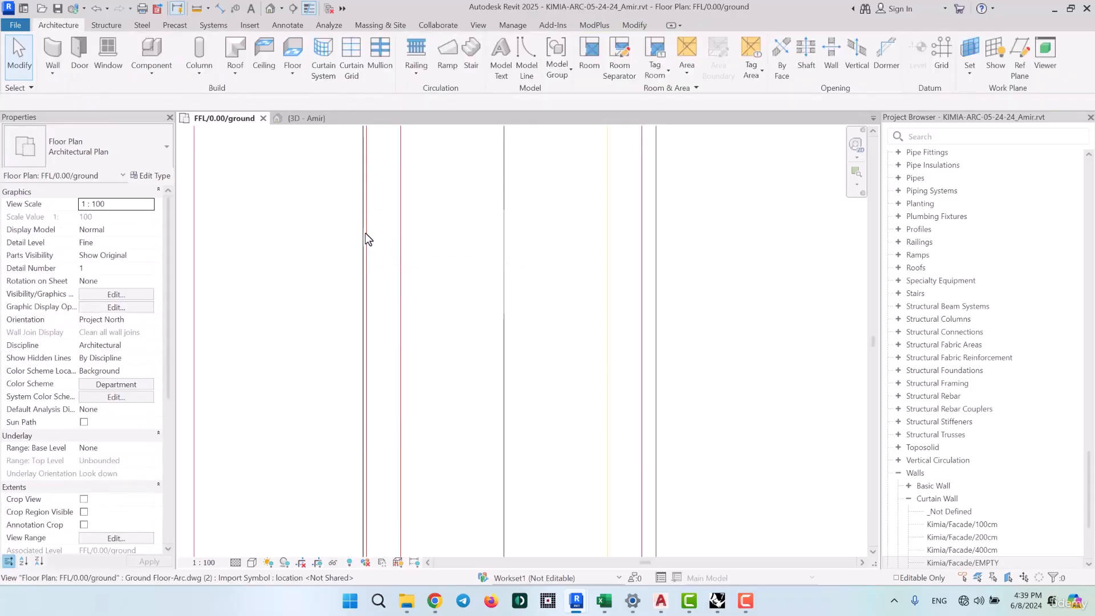
# Set the curtain panel of the Kimia/Partition 4cm wall type to System Panel : Glazed 1cm
pyautogui.press('w')
pyautogui.press('a')
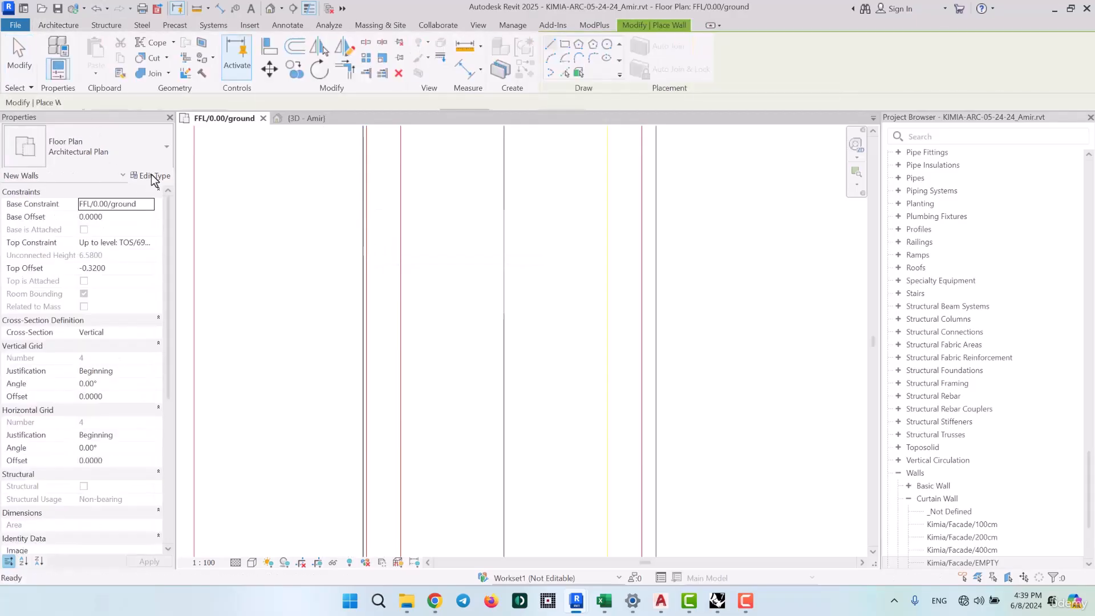
pyautogui.click(151, 175)
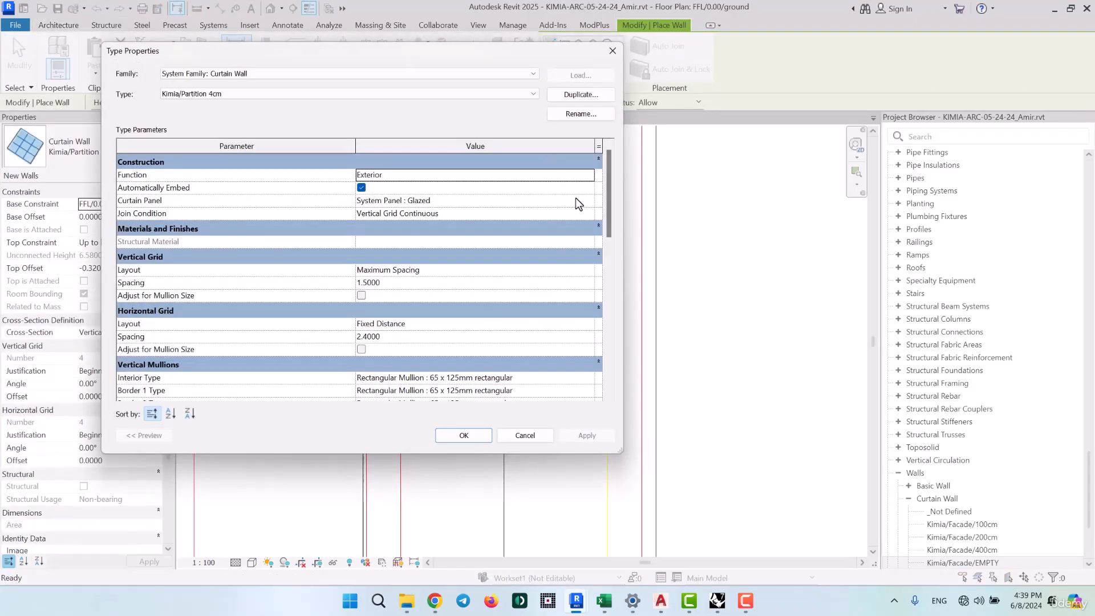
pyautogui.click(587, 200)
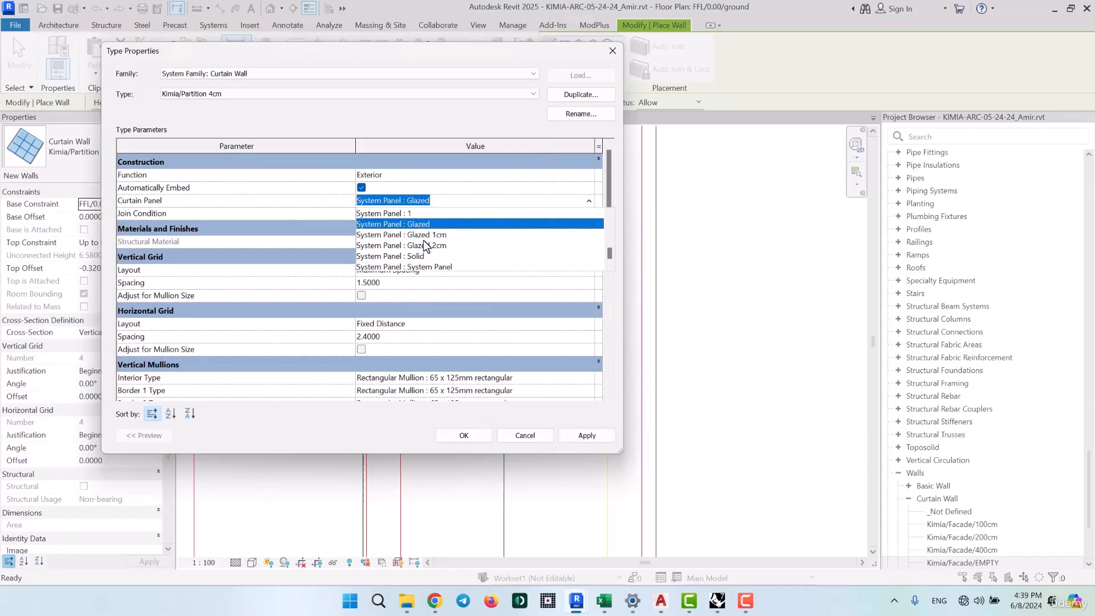
pyautogui.click(447, 234)
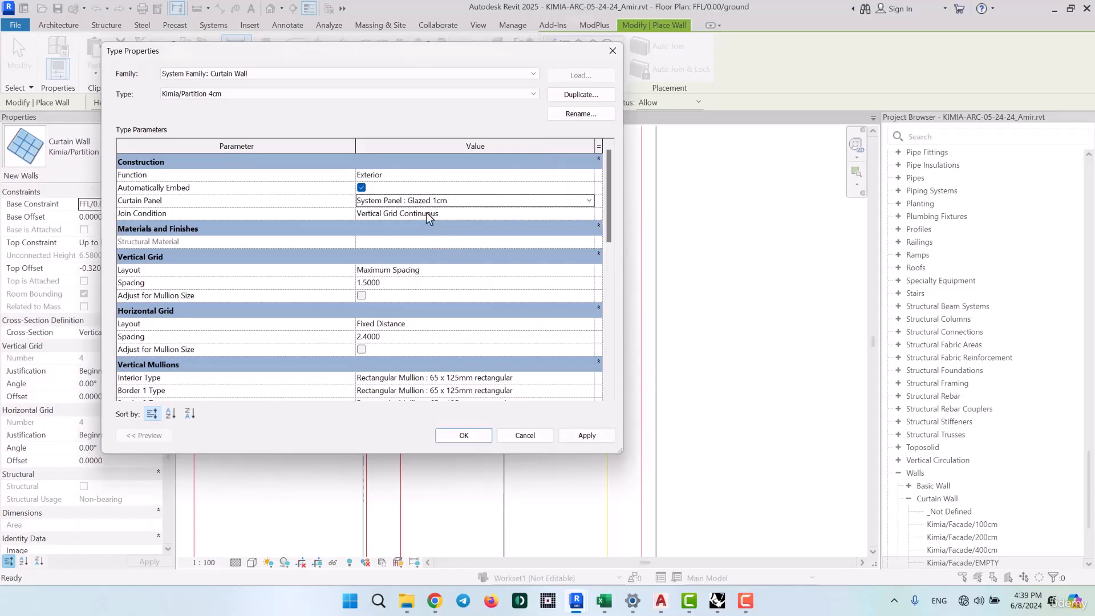
# Set the interior type of the vertical mullions to Rectangular Mullion : Mullion 40*40mm
pyautogui.scroll(-2, 533, 314)
pyautogui.click(587, 311)
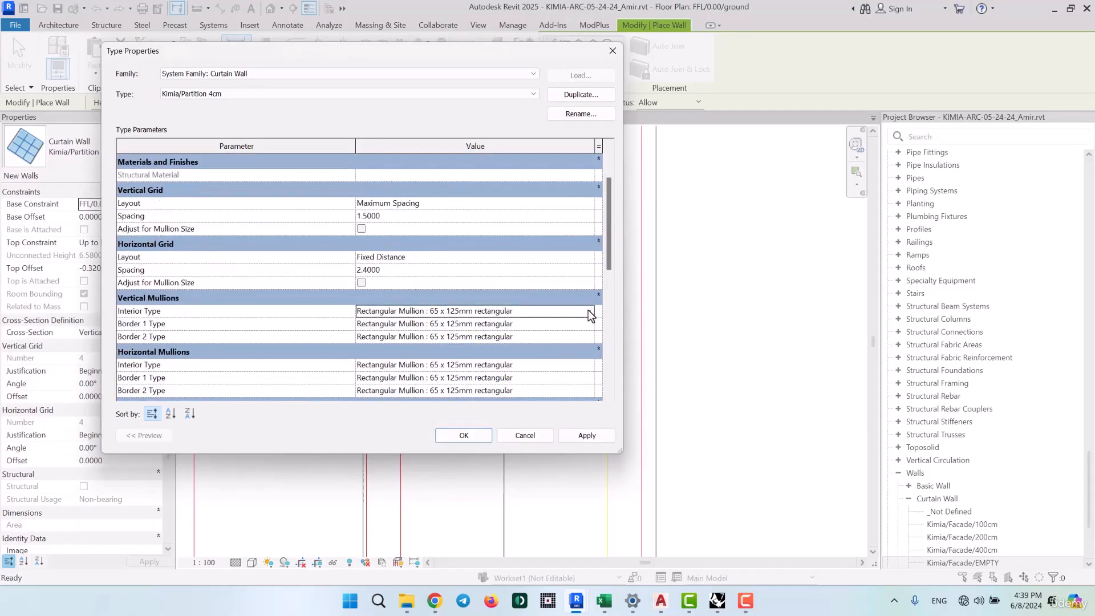
pyautogui.click(587, 311)
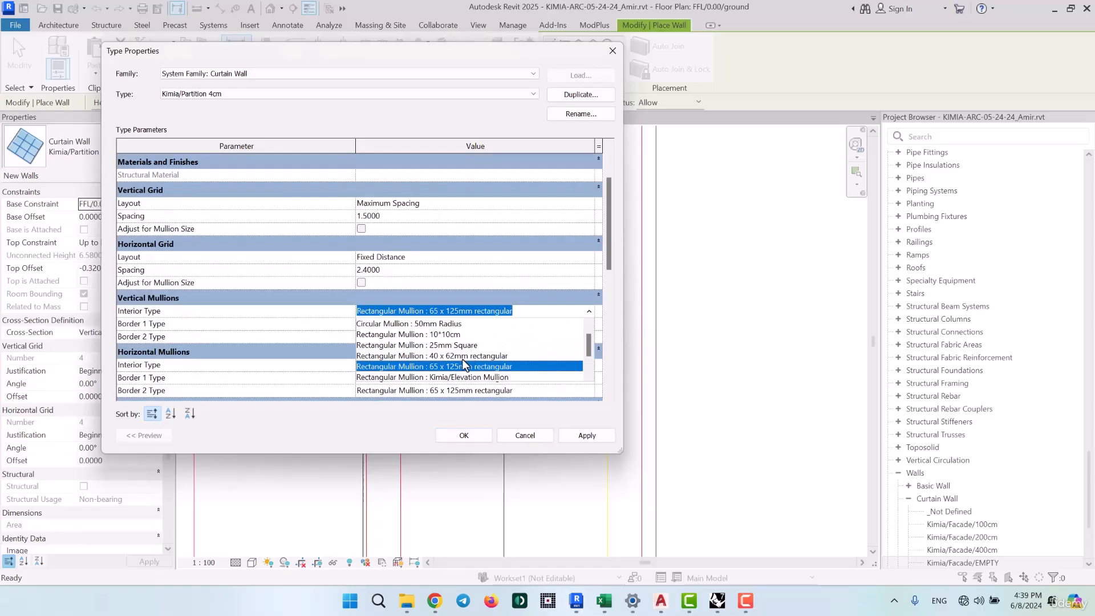
pyautogui.scroll(1, 452, 355)
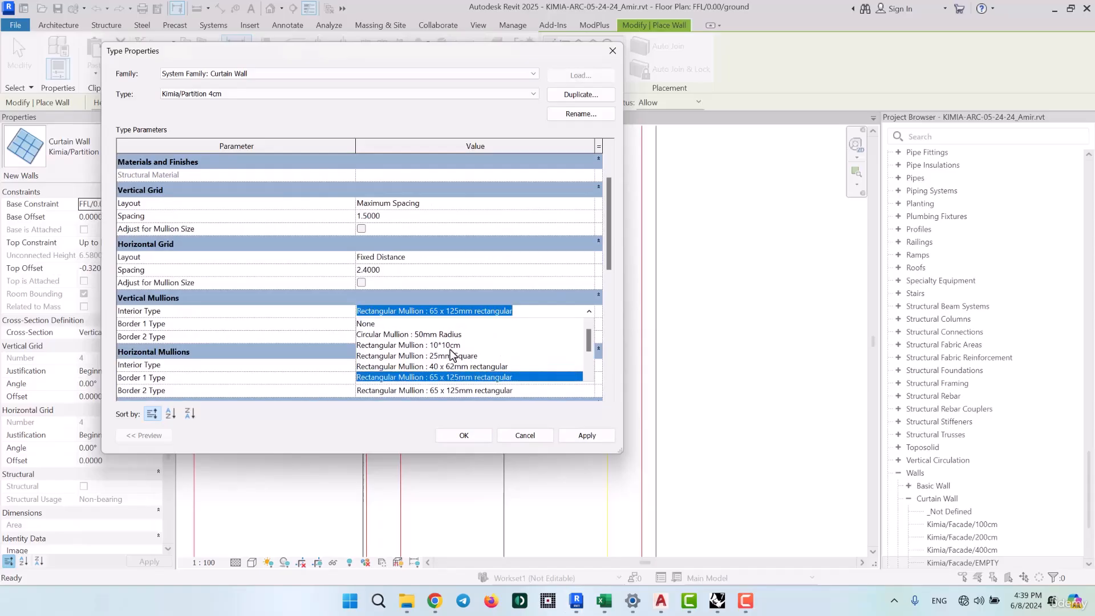
pyautogui.scroll(-1, 451, 354)
pyautogui.scroll(-1, 450, 355)
pyautogui.click(460, 365)
# Assign Rectangular Mullion : Mullion 40*40mm to both border types of the vertical mullions
pyautogui.click(587, 324)
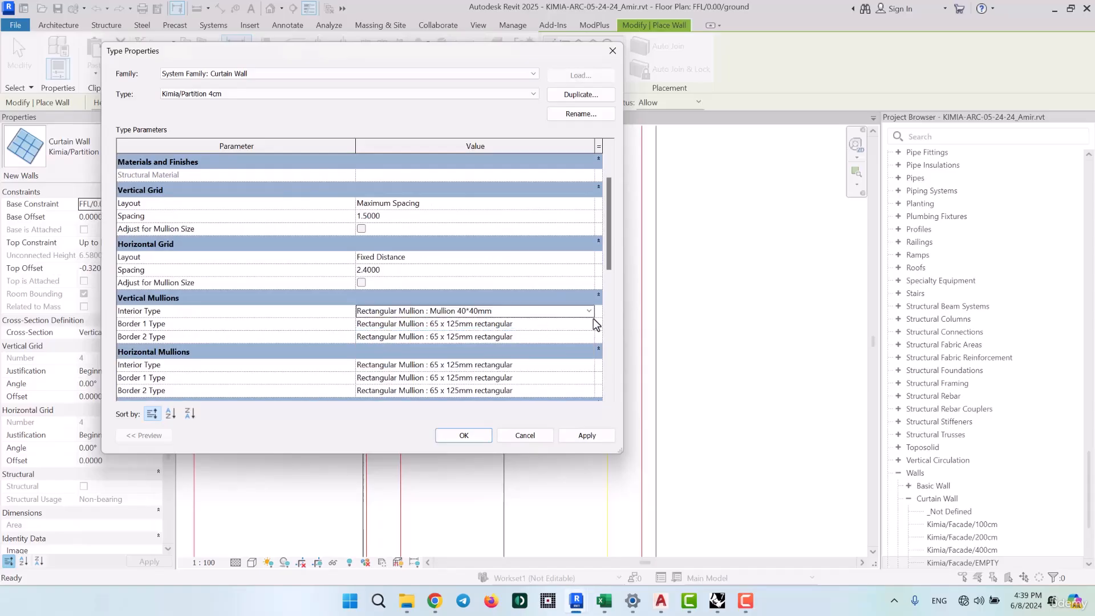
pyautogui.click(587, 323)
pyautogui.scroll(-2, 453, 366)
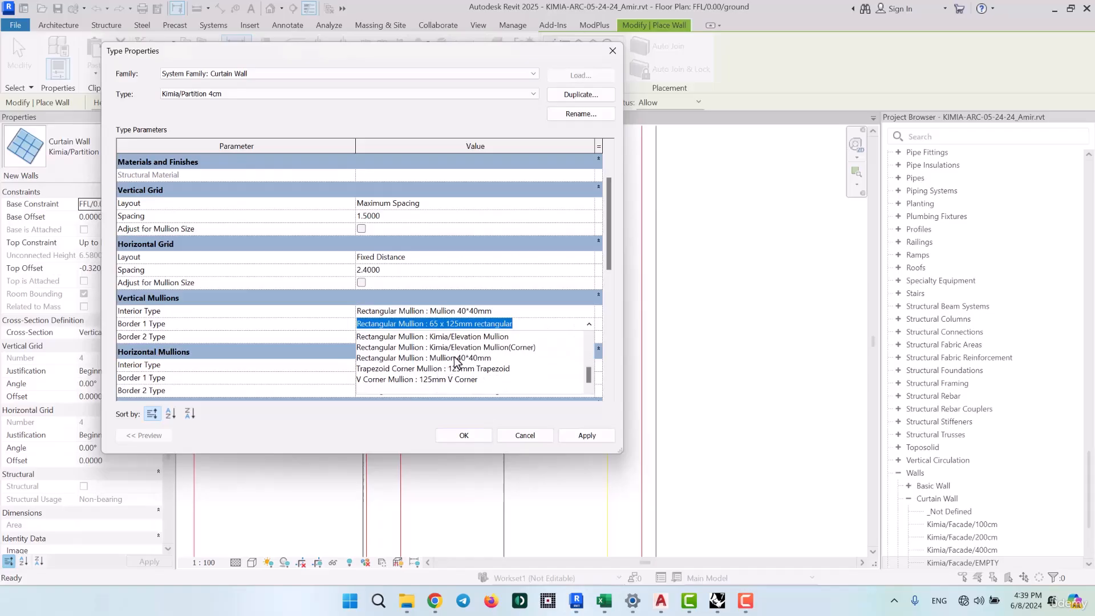
pyautogui.click(454, 357)
pyautogui.click(589, 337)
pyautogui.click(589, 337)
pyautogui.scroll(-2, 478, 382)
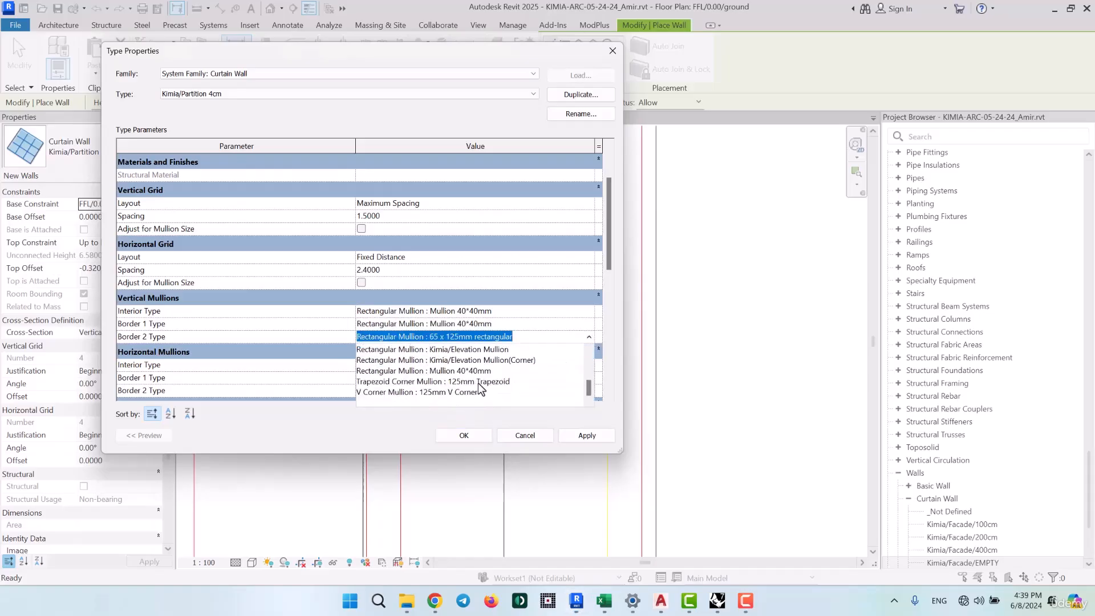
pyautogui.click(451, 371)
# Set the interior type of the horizontal mullions to Rectangular Mullion : Mullion 40*40mm
pyautogui.click(588, 365)
pyautogui.click(588, 365)
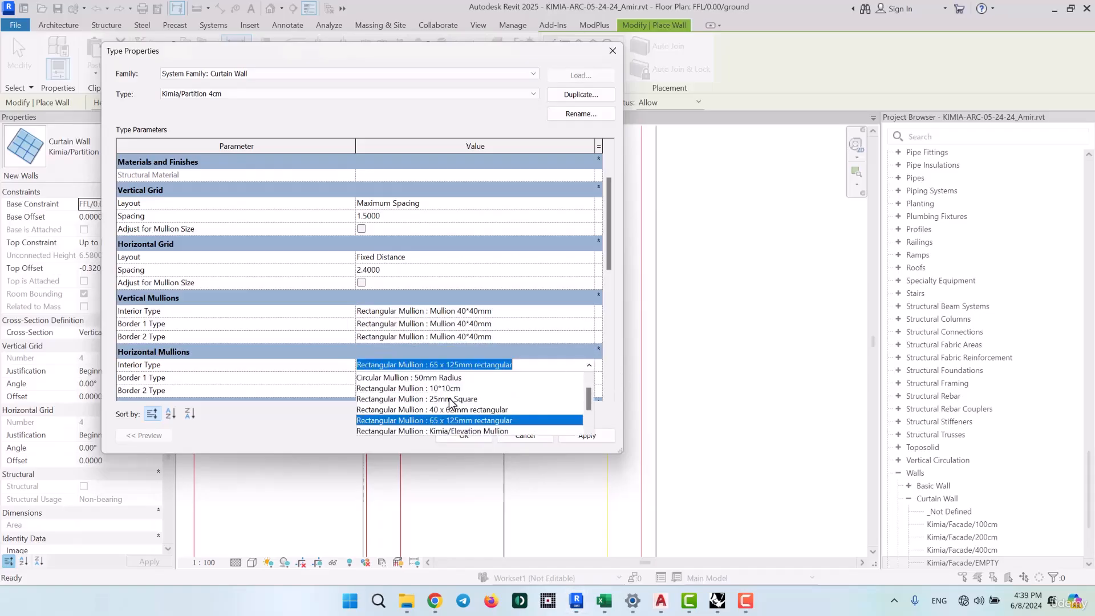
pyautogui.scroll(-2, 451, 403)
pyautogui.click(456, 420)
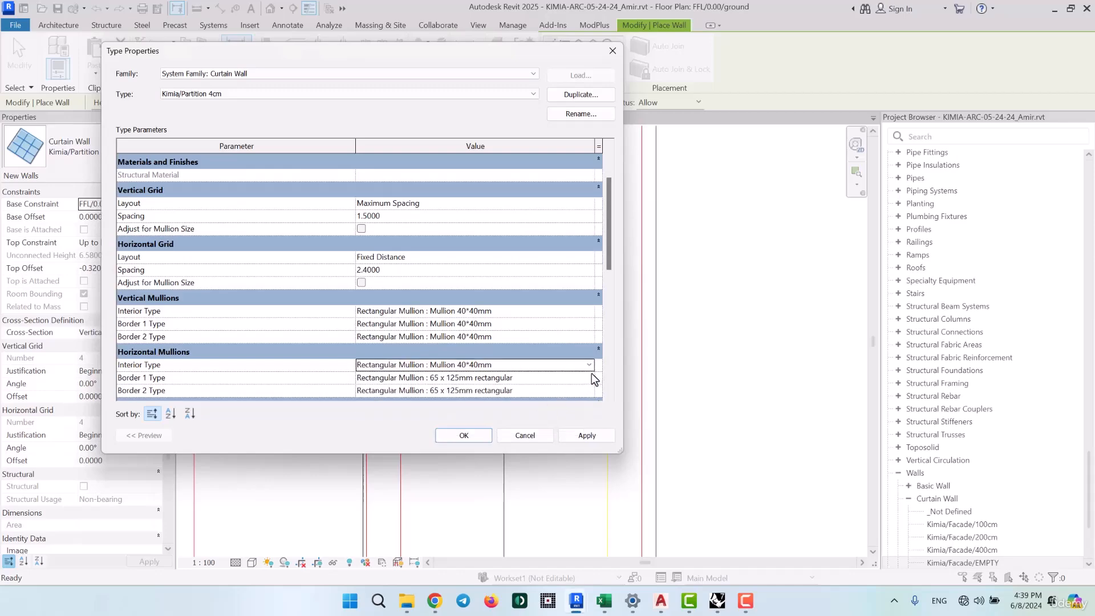
# Assign Rectangular Mullion : Mullion 40*40mm to both horizontal border types and accept the wall type changes
pyautogui.click(592, 377)
pyautogui.click(591, 378)
pyautogui.scroll(-2, 468, 419)
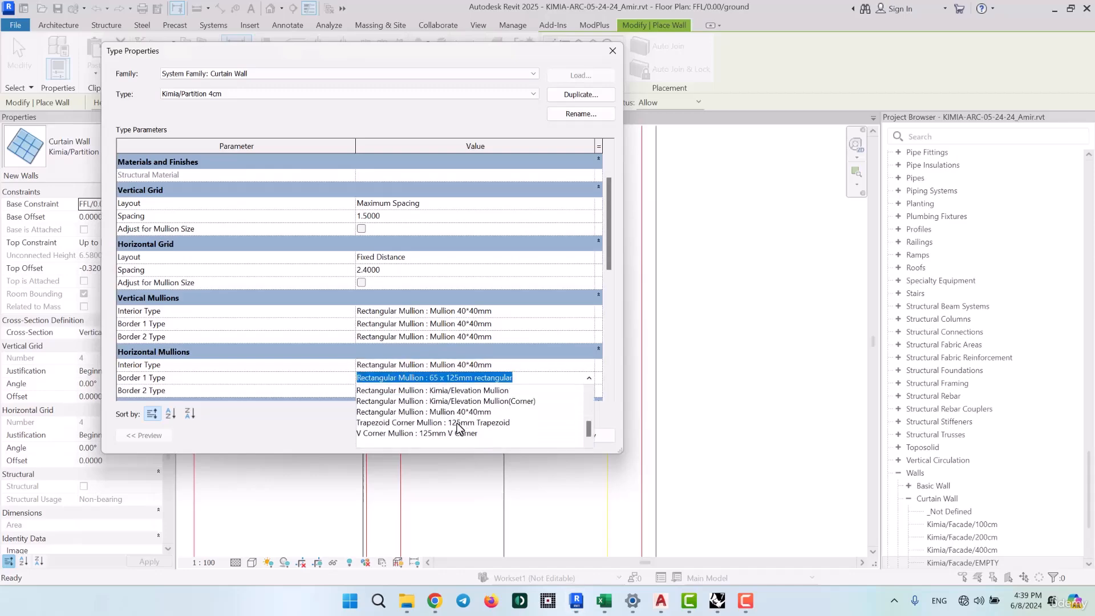
pyautogui.click(468, 412)
pyautogui.click(589, 390)
pyautogui.click(590, 390)
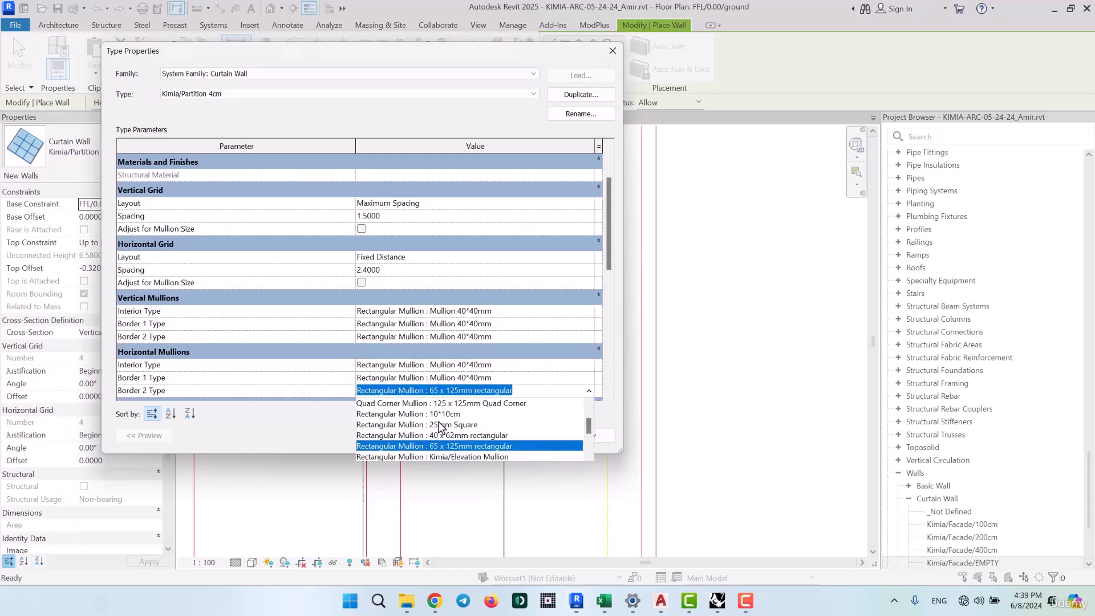
pyautogui.scroll(-2, 452, 417)
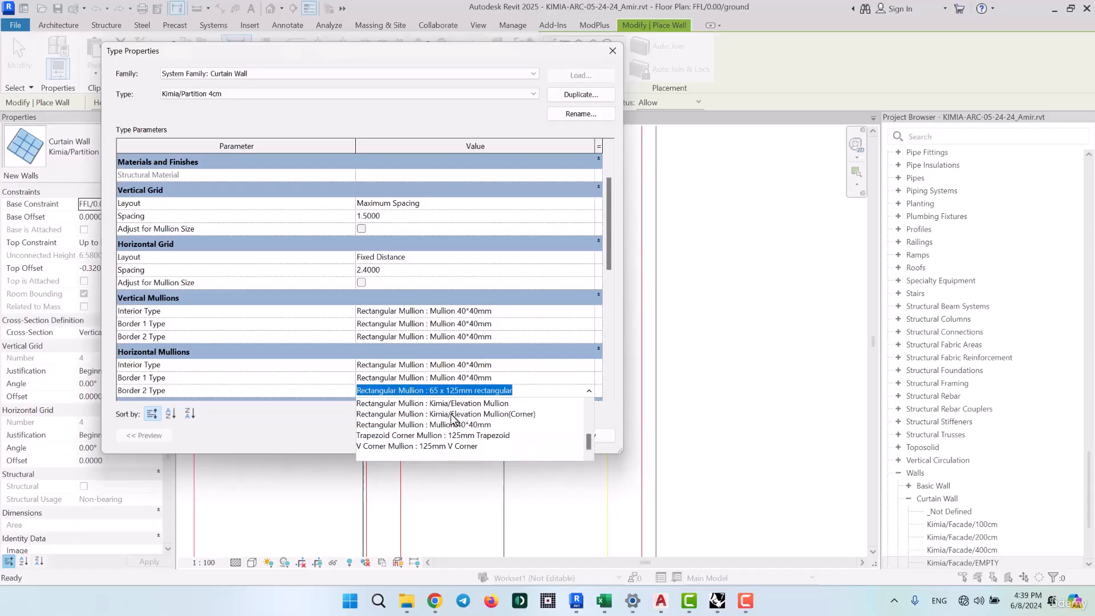
pyautogui.click(451, 425)
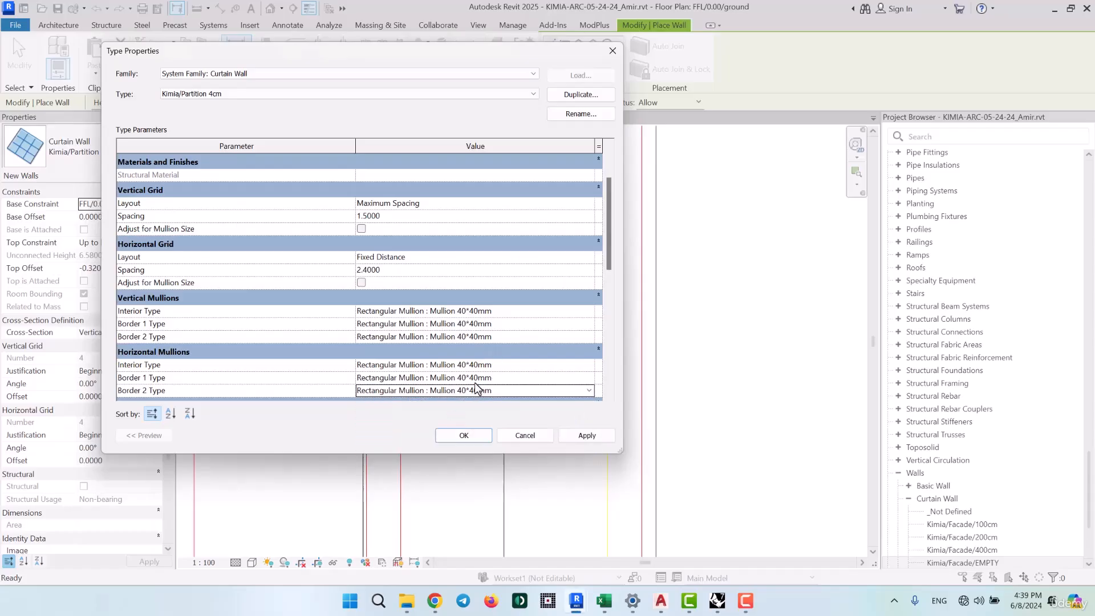
pyautogui.click(464, 435)
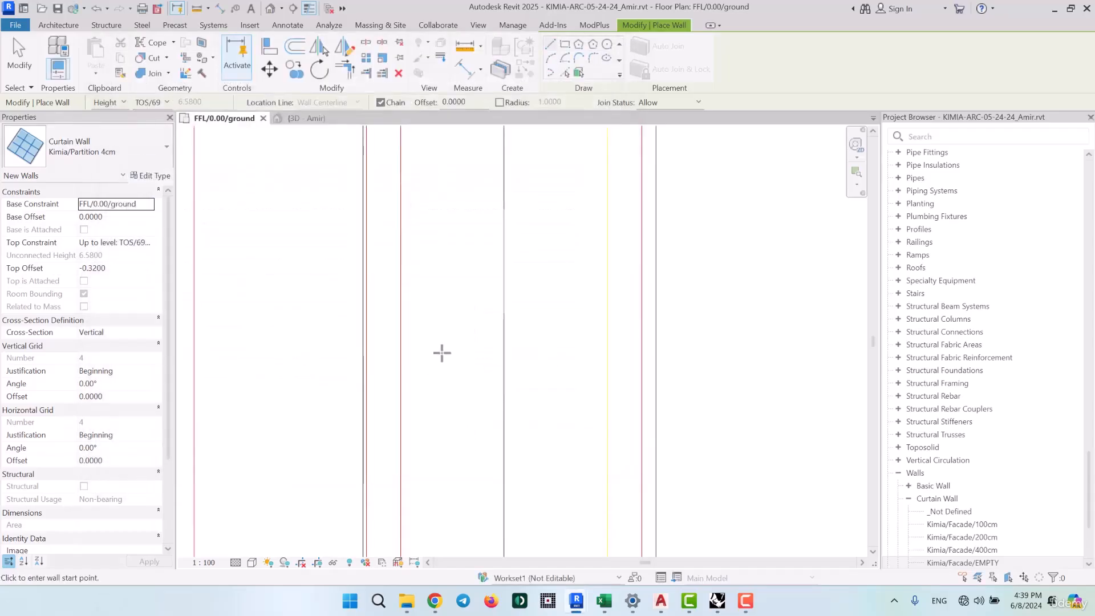
pyautogui.scroll(4, 443, 353)
pyautogui.scroll(-2, 443, 352)
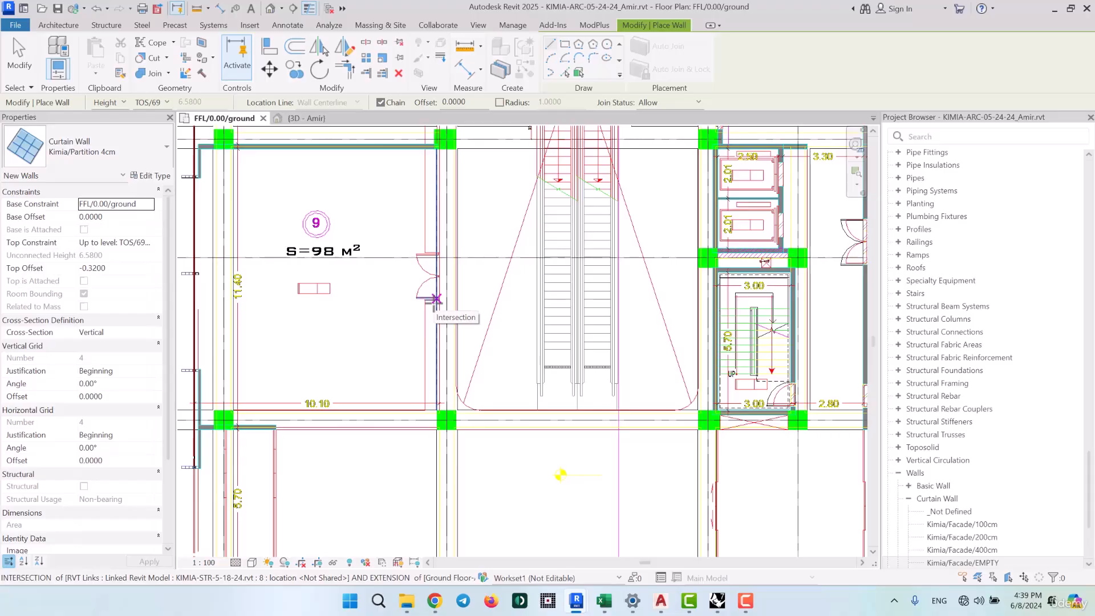
pyautogui.moveTo(474, 244); pyautogui.dragTo(497, 500, button='middle')
pyautogui.moveTo(488, 272); pyautogui.dragTo(483, 318, button='middle')
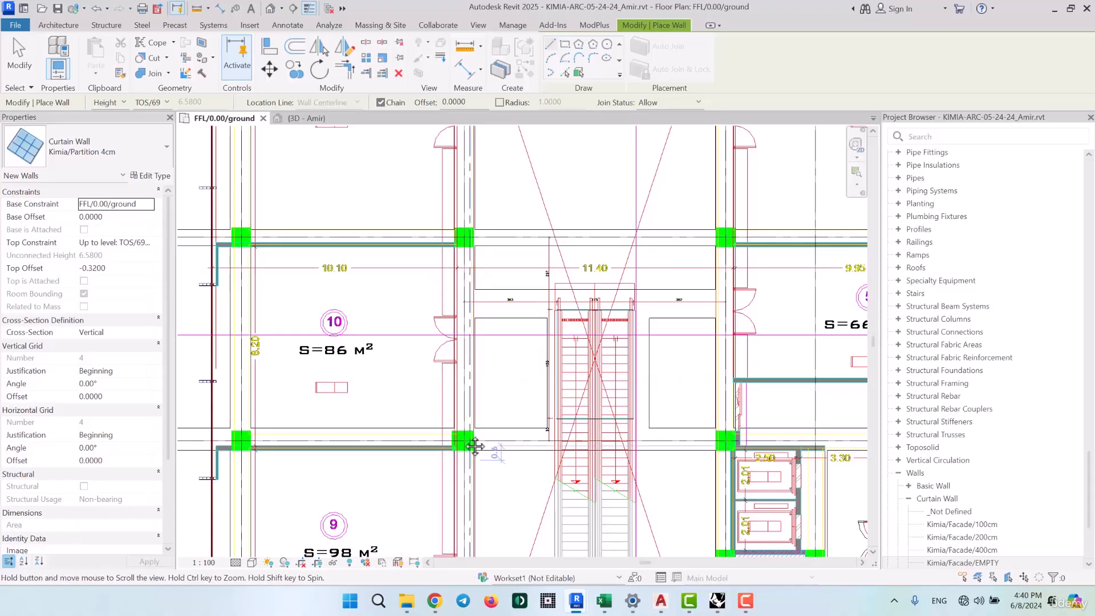
pyautogui.scroll(5, 452, 436)
pyautogui.scroll(5, 417, 408)
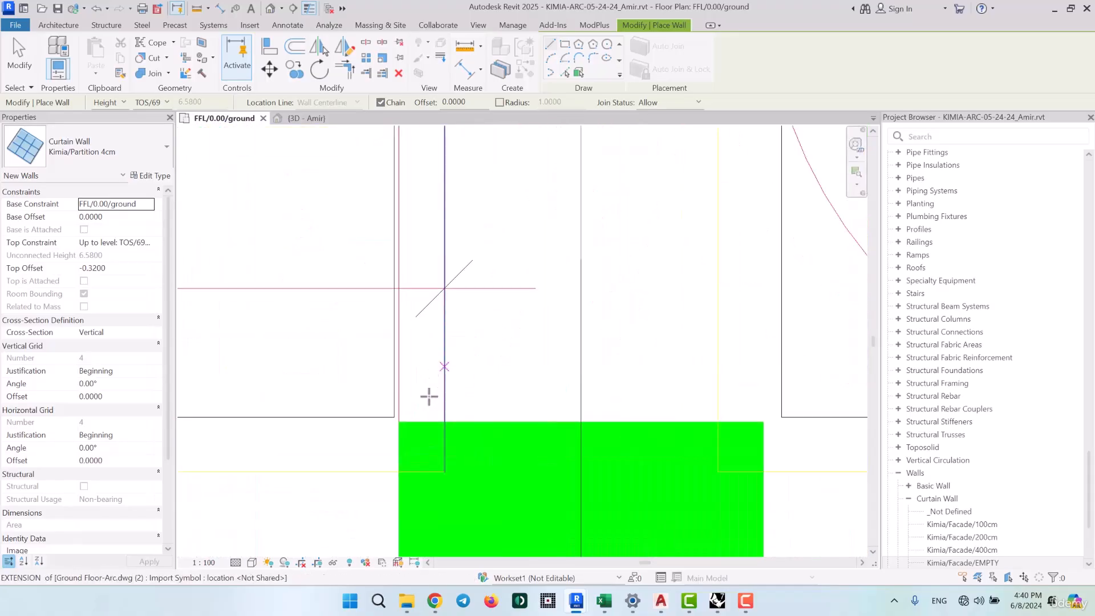
pyautogui.click(420, 422)
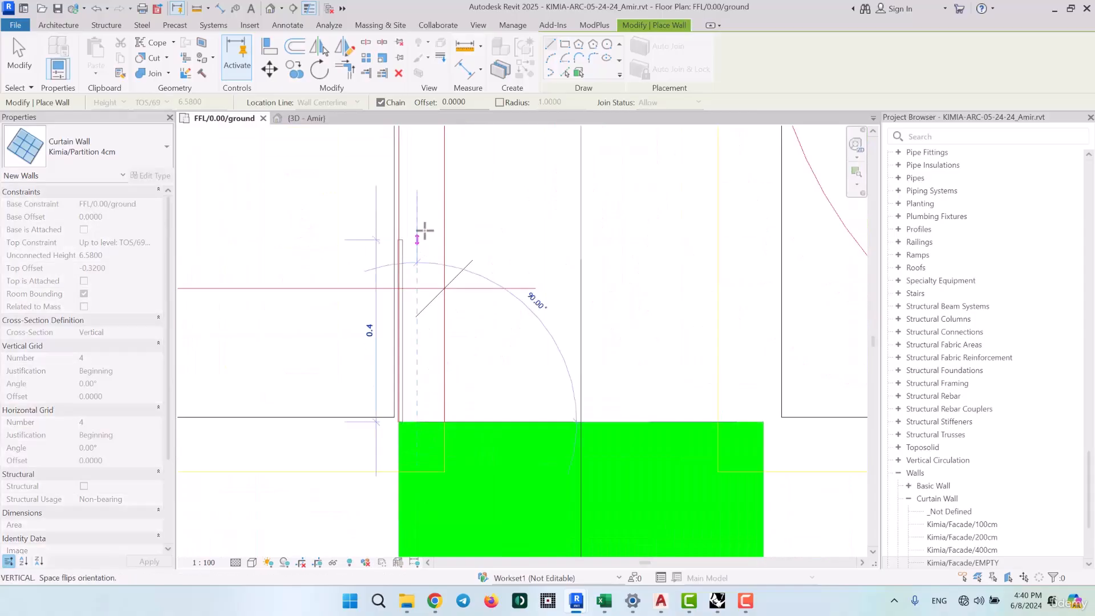
pyautogui.scroll(-1, 421, 224)
pyautogui.press('Escape')
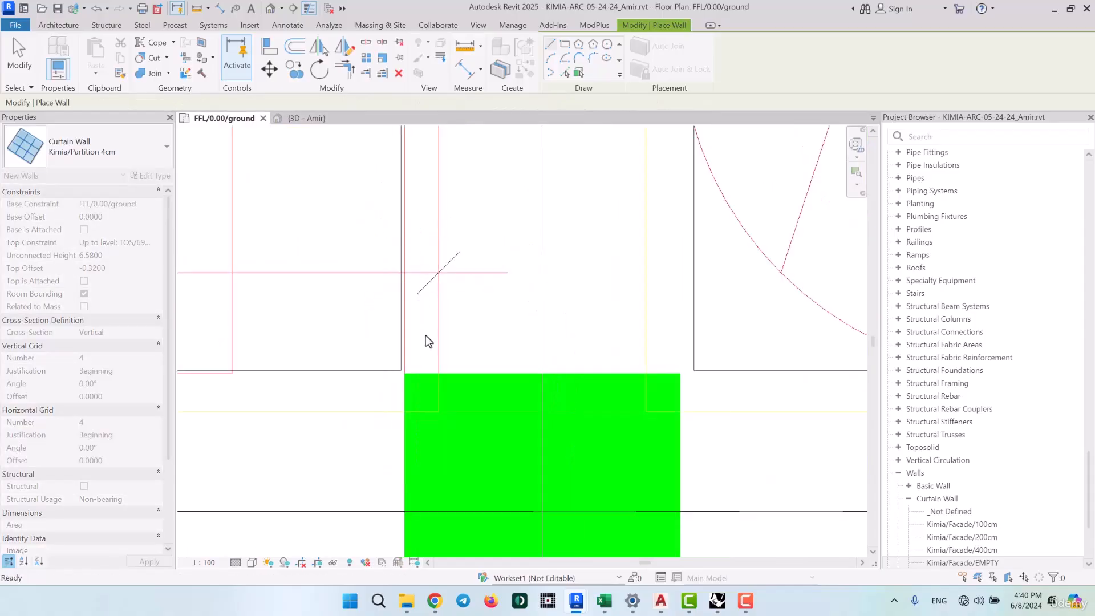
# Draw a vertical Kimia/Partition 4cm curtain wall along the shopfront of unit 9, from the lower column up to the face of the upper column
pyautogui.click(425, 371)
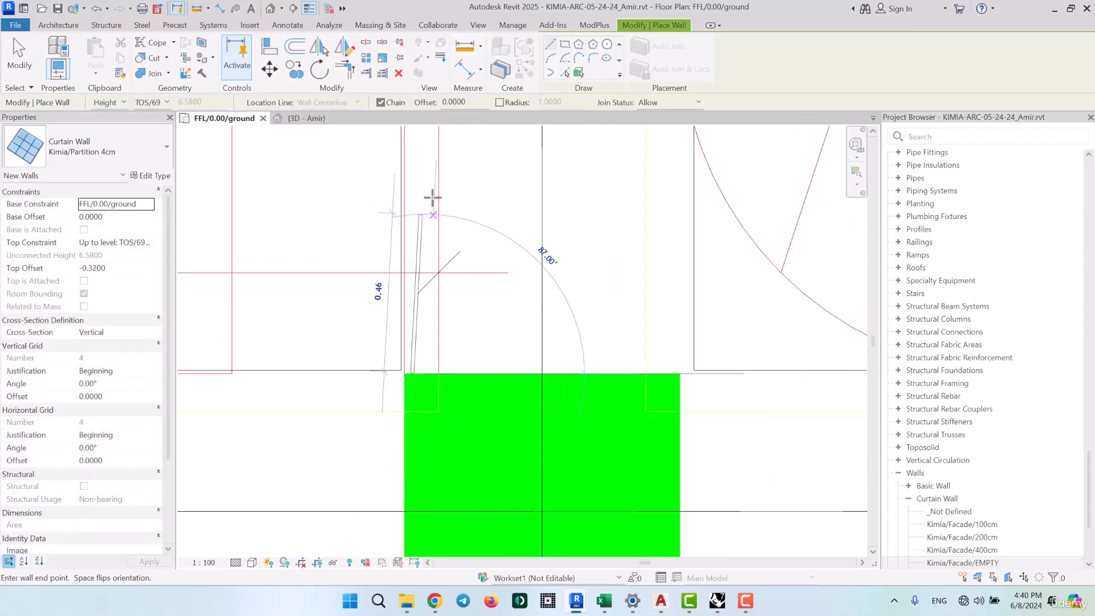
pyautogui.moveTo(444, 206); pyautogui.dragTo(436, 405, button='middle')
pyautogui.scroll(-5, 435, 403)
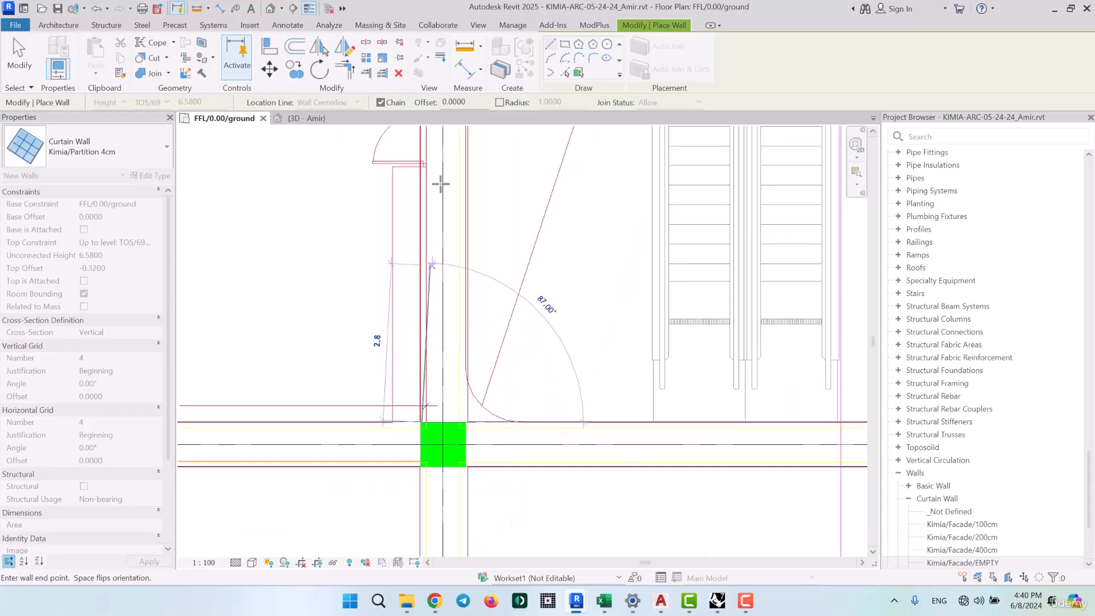
pyautogui.moveTo(441, 186); pyautogui.dragTo(441, 483, button='middle')
pyautogui.moveTo(412, 154); pyautogui.dragTo(416, 408, button='middle')
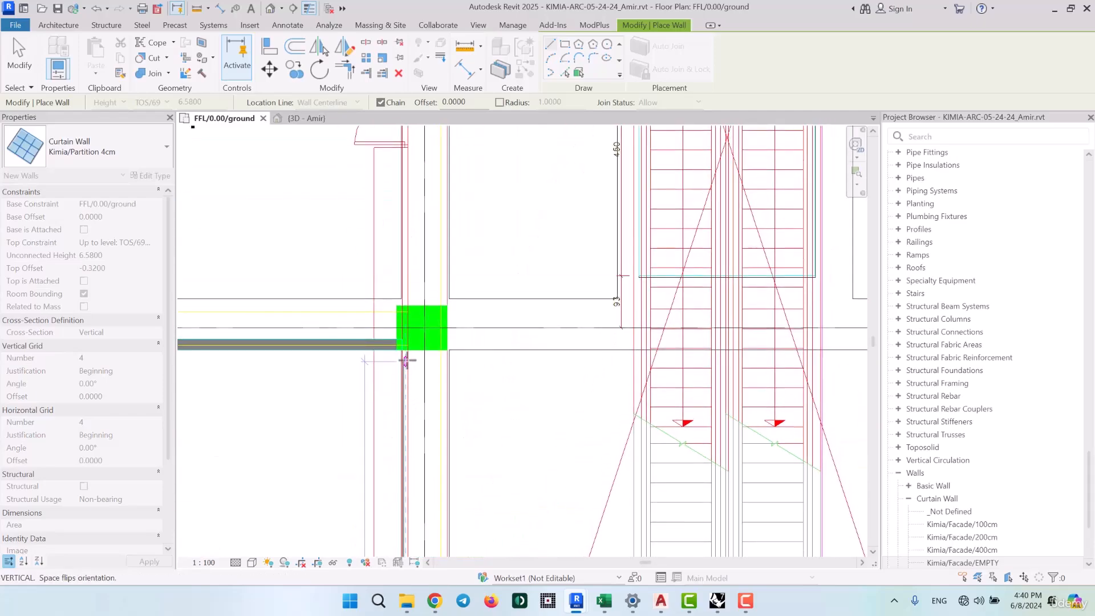
pyautogui.scroll(6, 403, 359)
pyautogui.scroll(3, 399, 315)
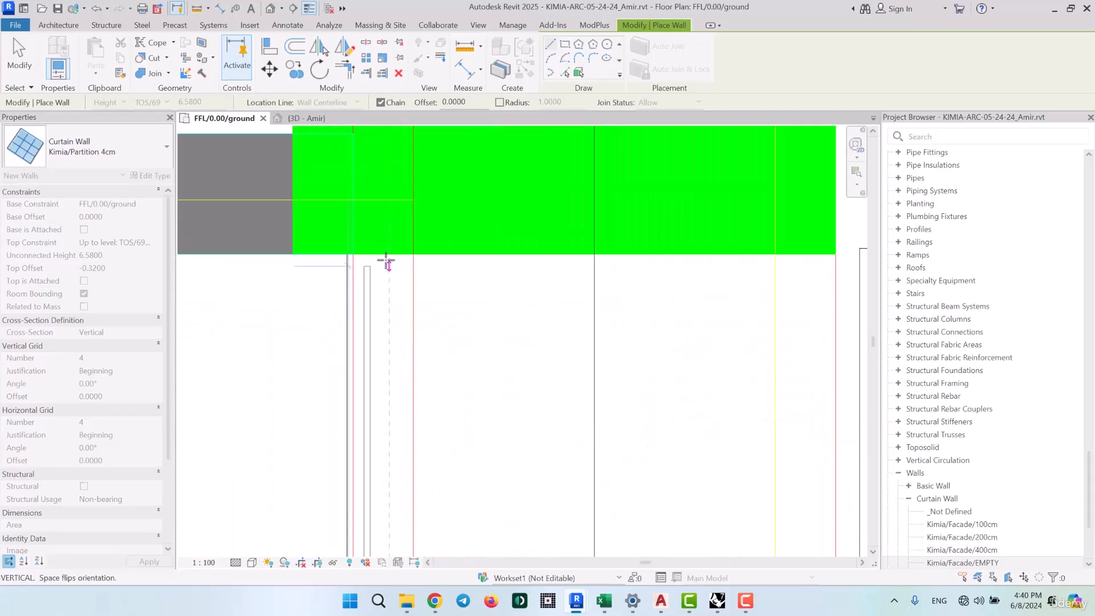
pyautogui.click(399, 283)
pyautogui.press('Escape')
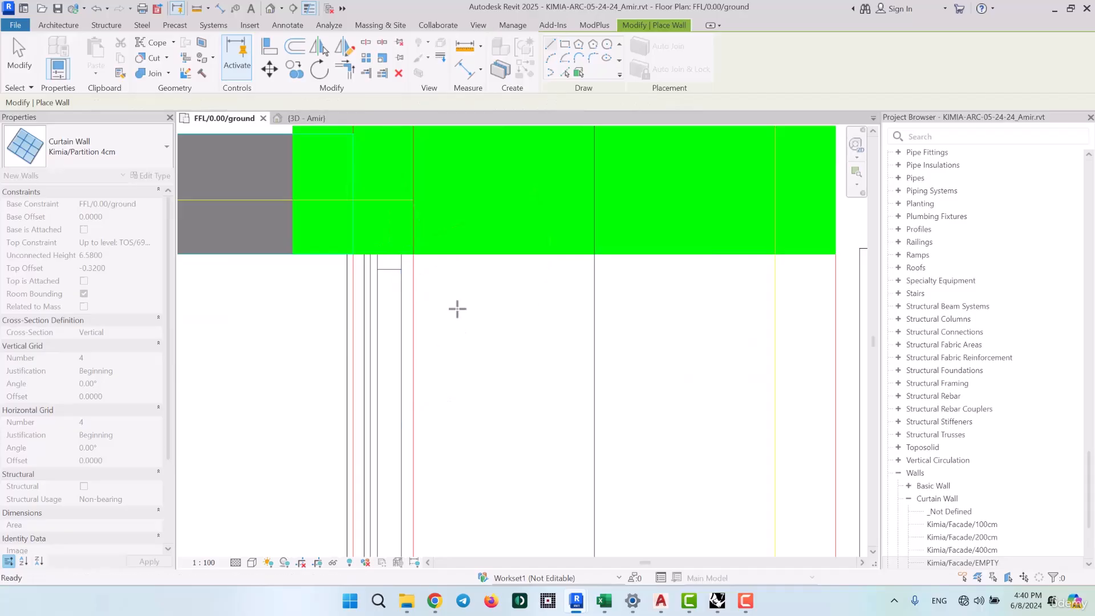
# Finish placing the partition and switch the ground-floor plan to the Shaded visual style around its upper end
pyautogui.press('Escape')
pyautogui.press('s')
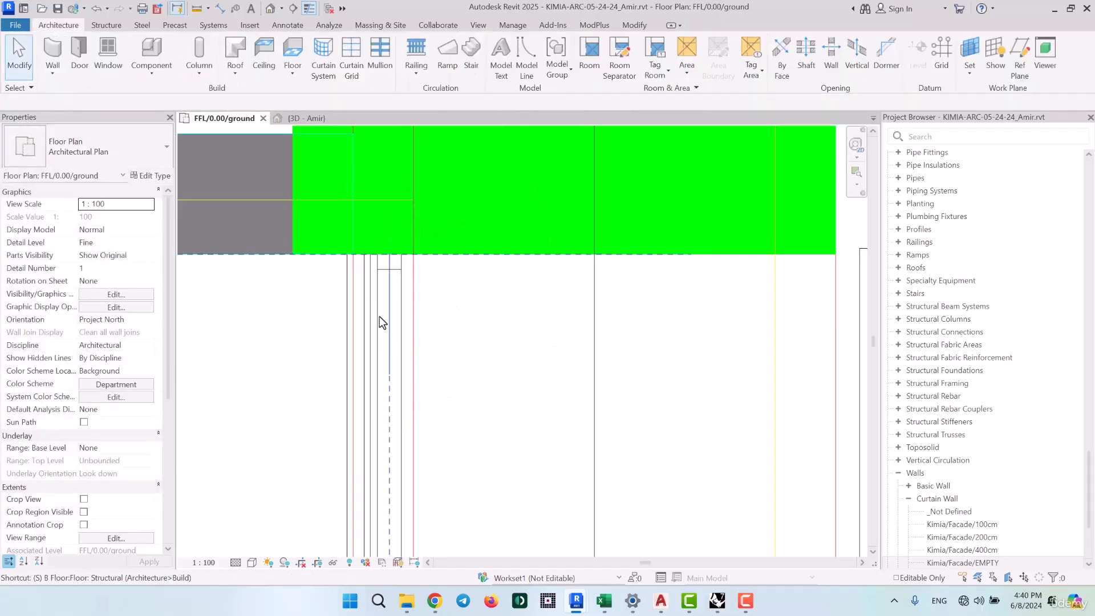
pyautogui.press('d')
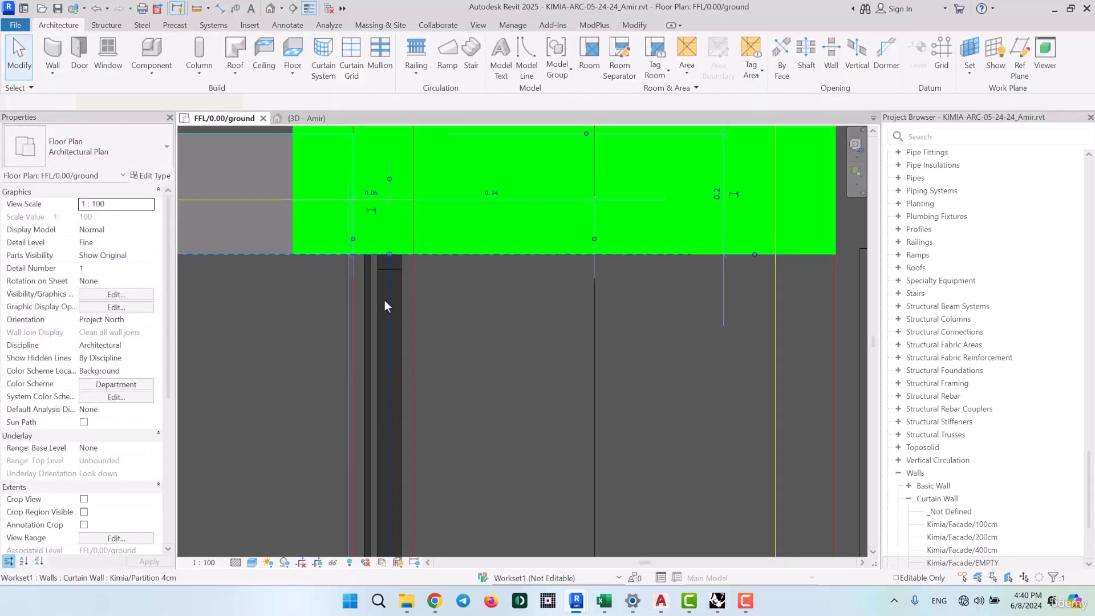
pyautogui.click(384, 300)
pyautogui.scroll(1, 384, 305)
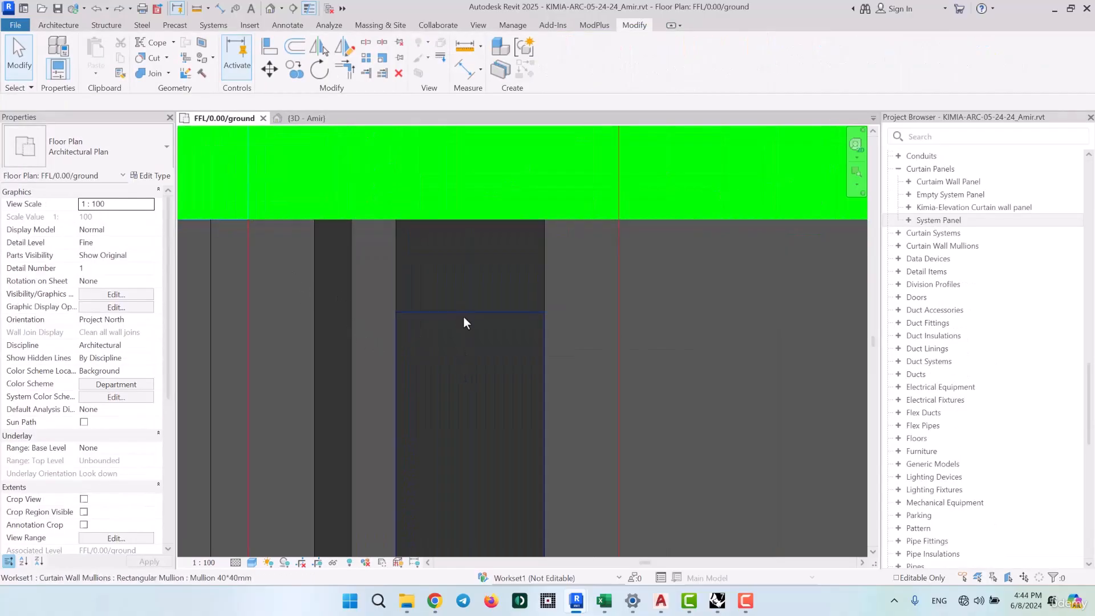
# Set the offset of the System Panel : Glazed 1cm type to 0 and accept the type changes
pyautogui.click(344, 308)
pyautogui.click(150, 177)
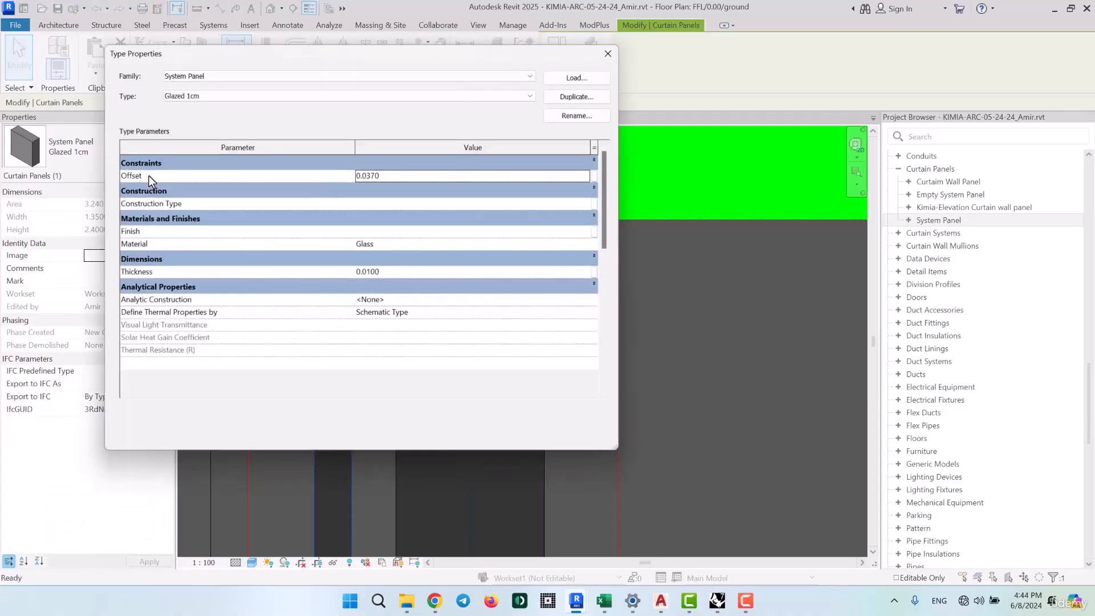
pyautogui.click(403, 175)
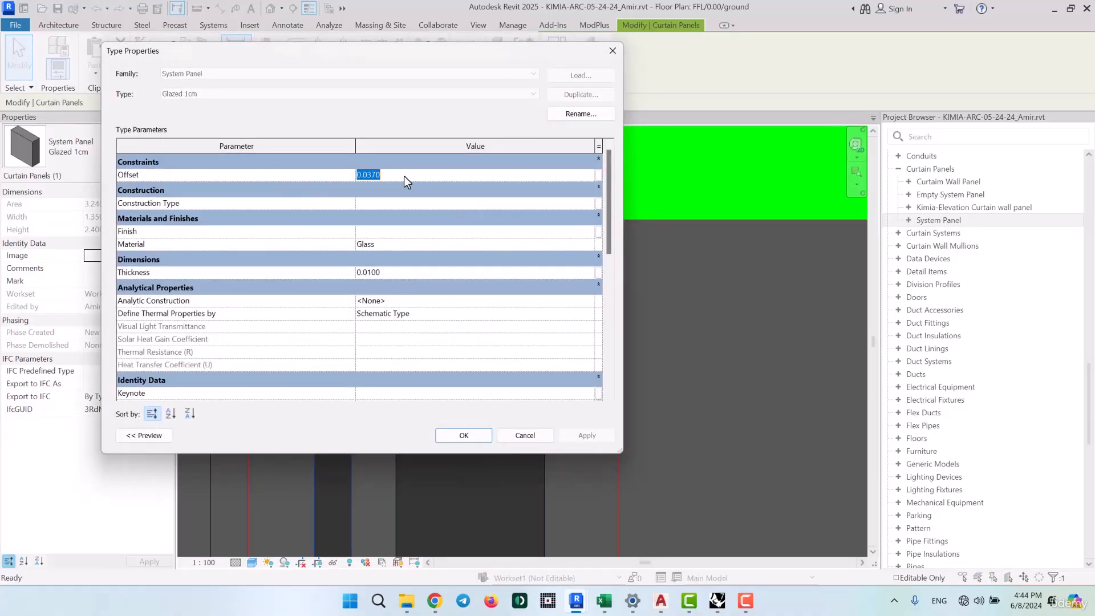
pyautogui.write('00')
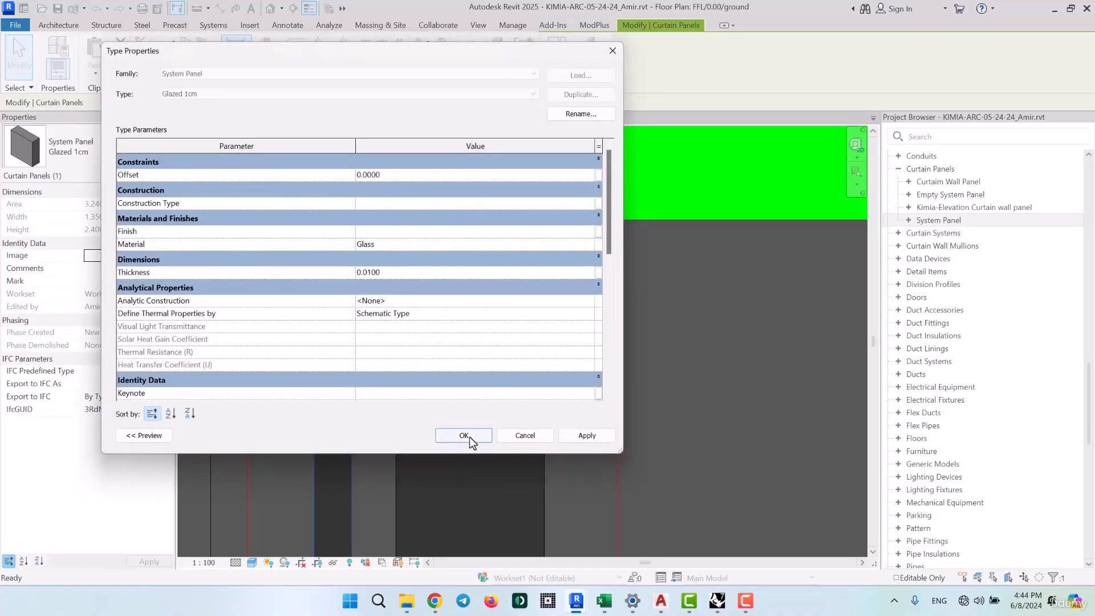
pyautogui.click(468, 436)
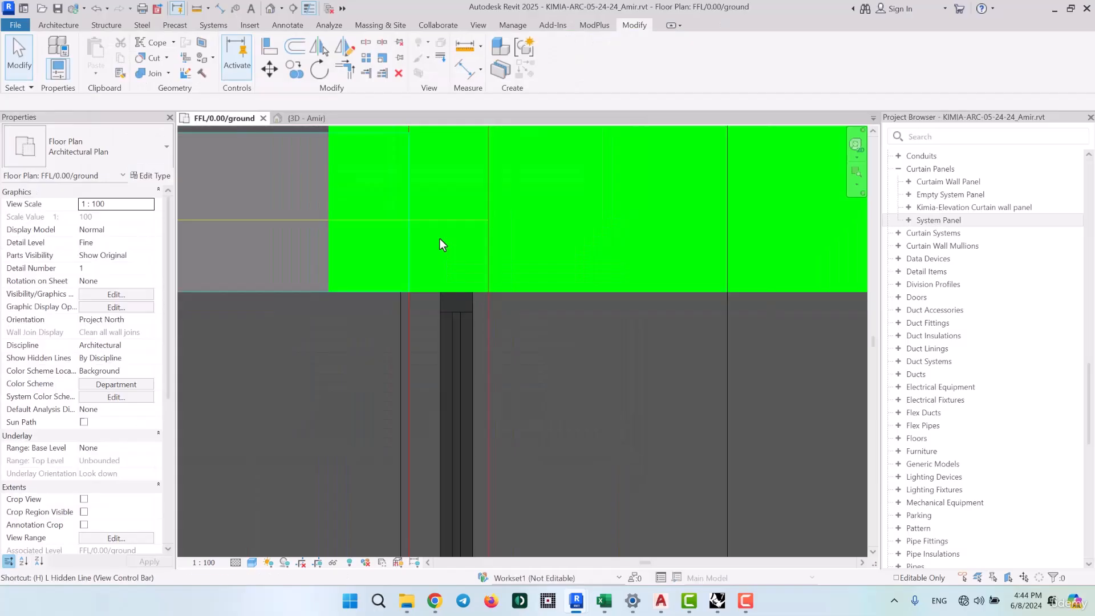
# Move the unit 9 partition sideways so that its mullion's outer corner meets the lower column's corner
pyautogui.scroll(-14, 440, 238)
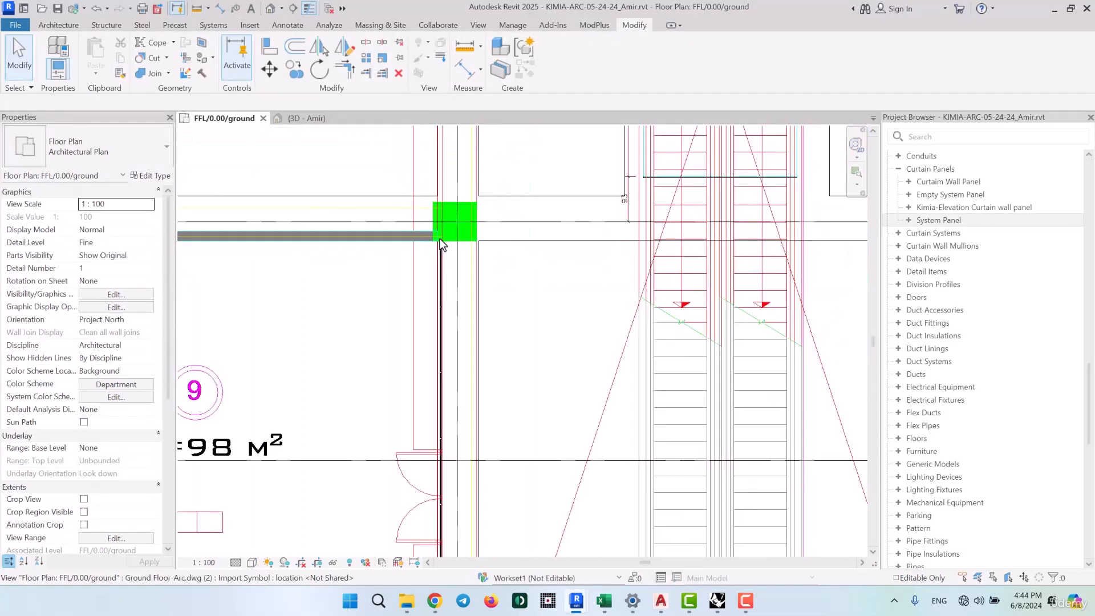
pyautogui.scroll(-1, 455, 520)
pyautogui.moveTo(455, 520); pyautogui.dragTo(417, 296, button='middle')
pyautogui.scroll(15, 419, 300)
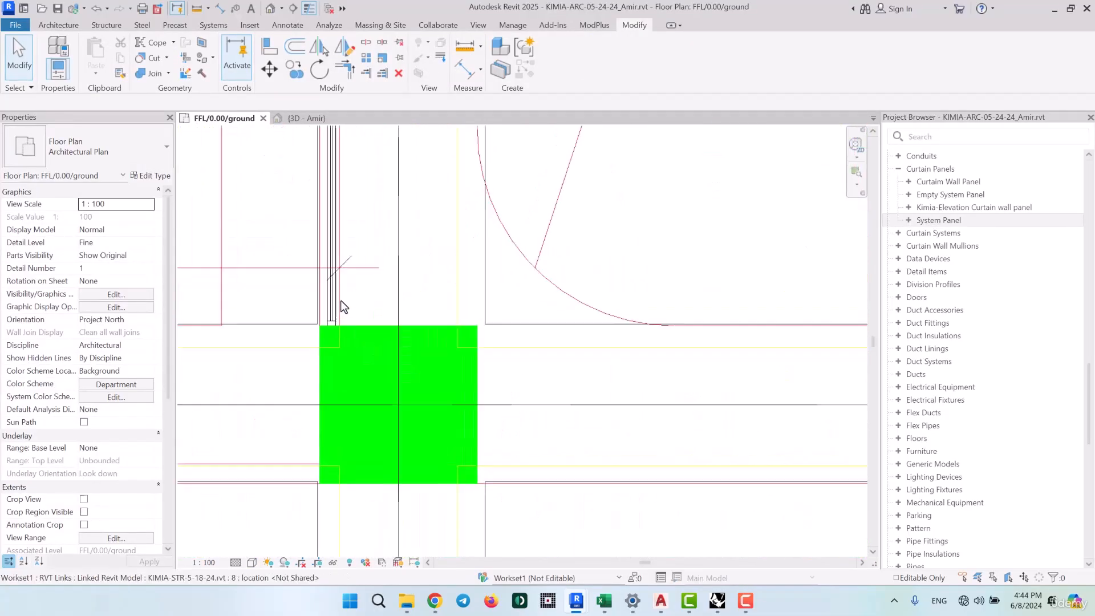
pyautogui.click(335, 336)
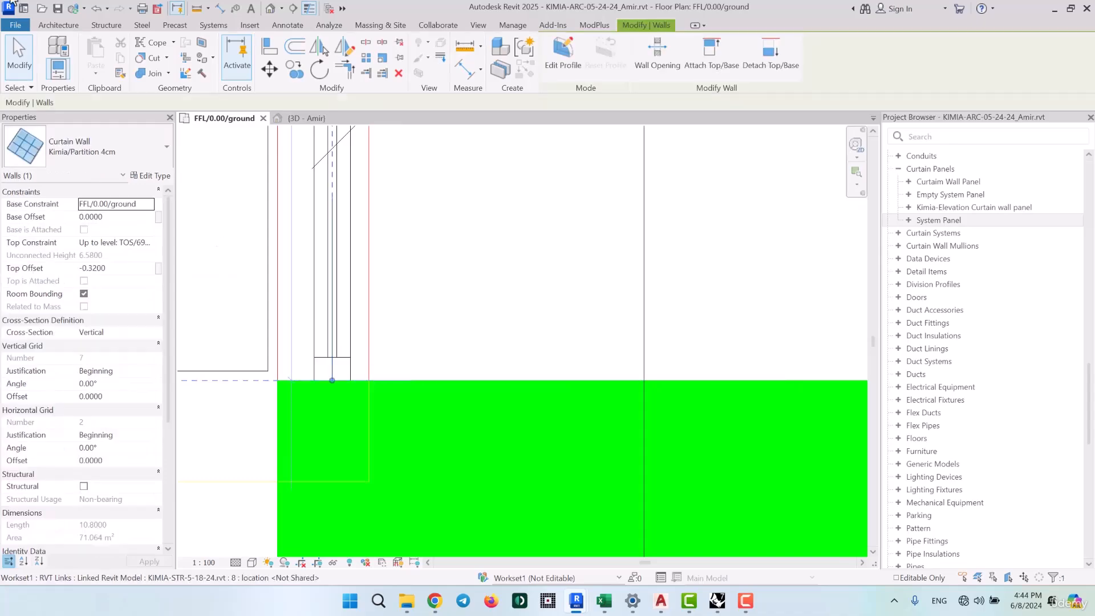
pyautogui.click(268, 69)
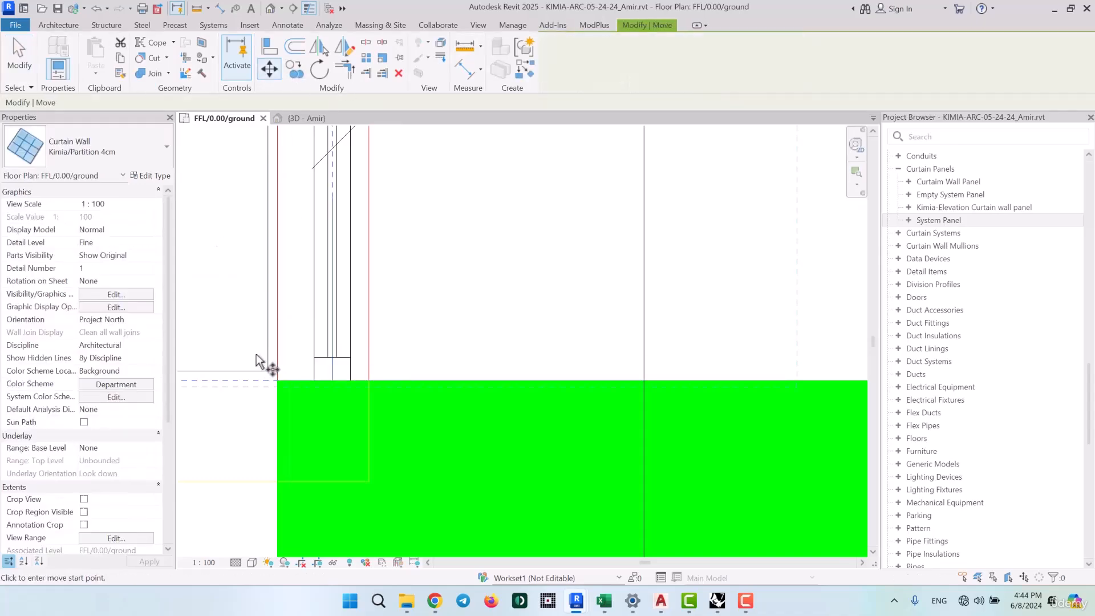
pyautogui.scroll(3, 362, 427)
pyautogui.click(373, 407)
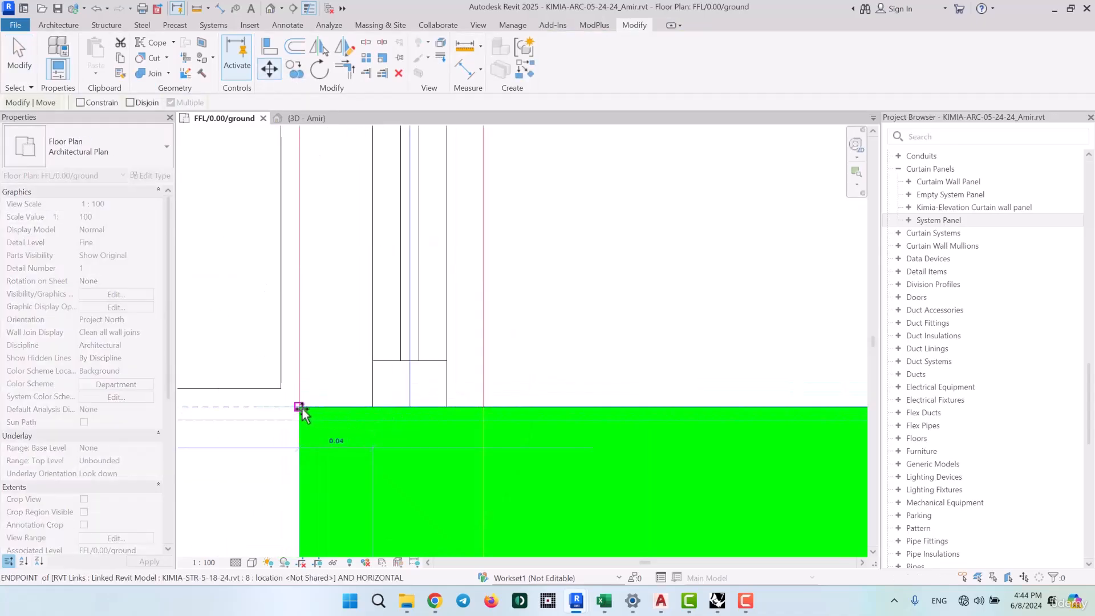
pyautogui.click(436, 442)
pyautogui.press('Escape')
pyautogui.scroll(-3, 435, 439)
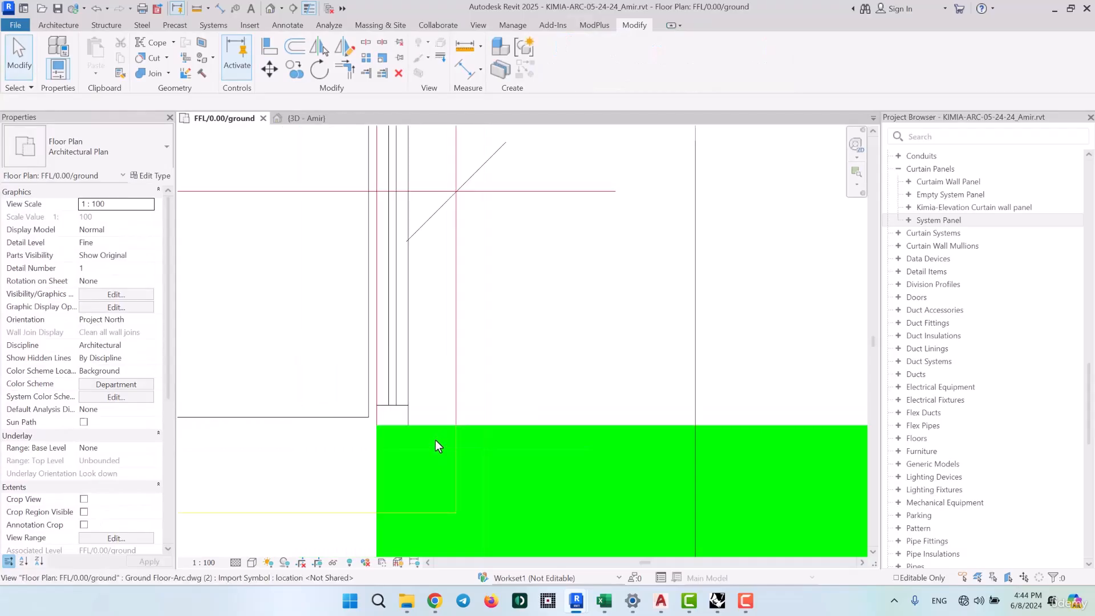
# Examine the alignment of the moved unit 9 partition with the columns at both of its ends
pyautogui.scroll(-2, 436, 440)
pyautogui.scroll(4, 430, 461)
pyautogui.scroll(-2, 422, 429)
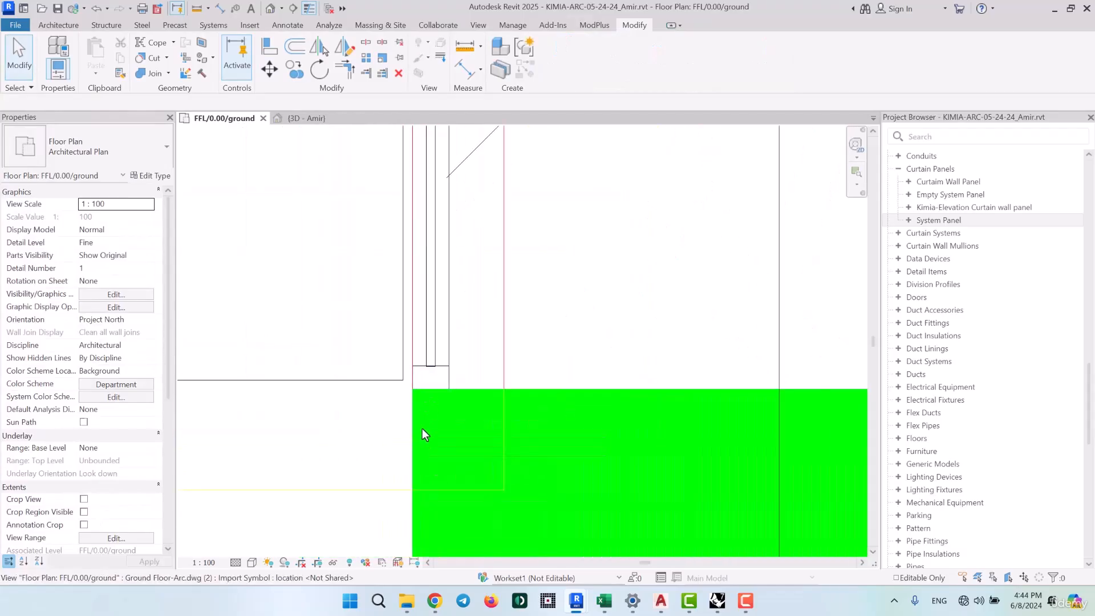
pyautogui.scroll(-3, 428, 426)
pyautogui.scroll(3, 429, 313)
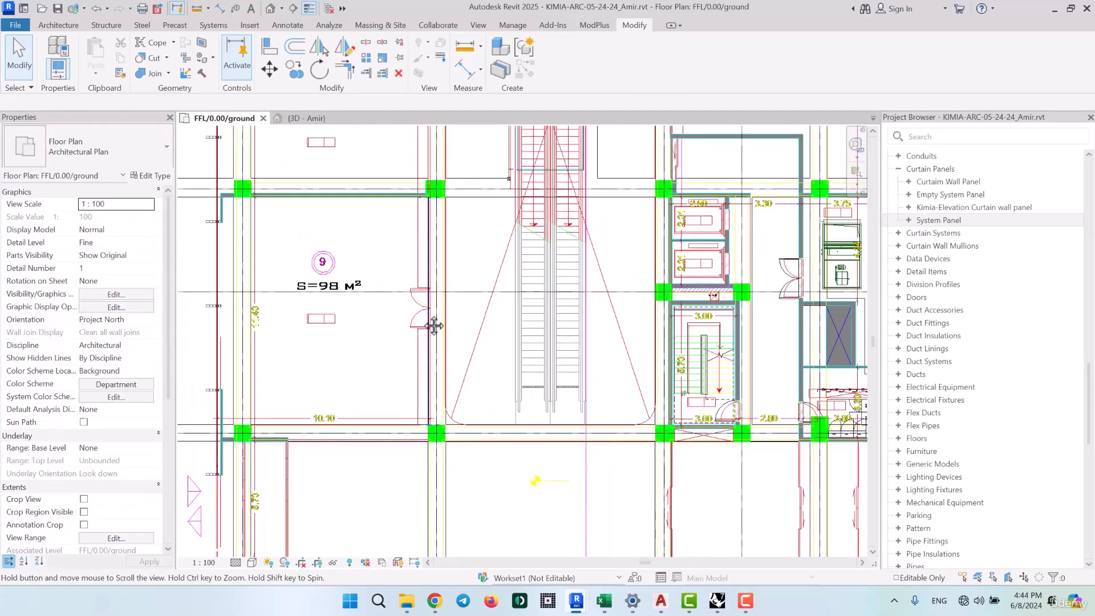
pyautogui.scroll(6, 433, 280)
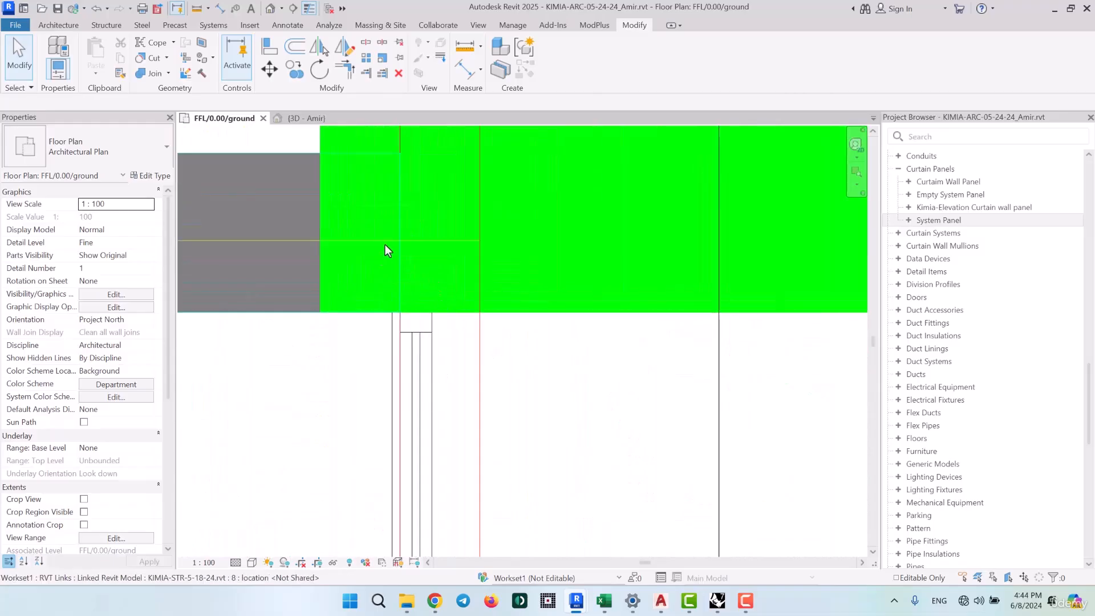
pyautogui.scroll(-2, 514, 399)
pyautogui.scroll(-4, 507, 450)
# Draw a matching Kimia/Partition 4cm wall along the front of unit 10, from the column above unit 9 to the next column
pyautogui.scroll(3, 567, 433)
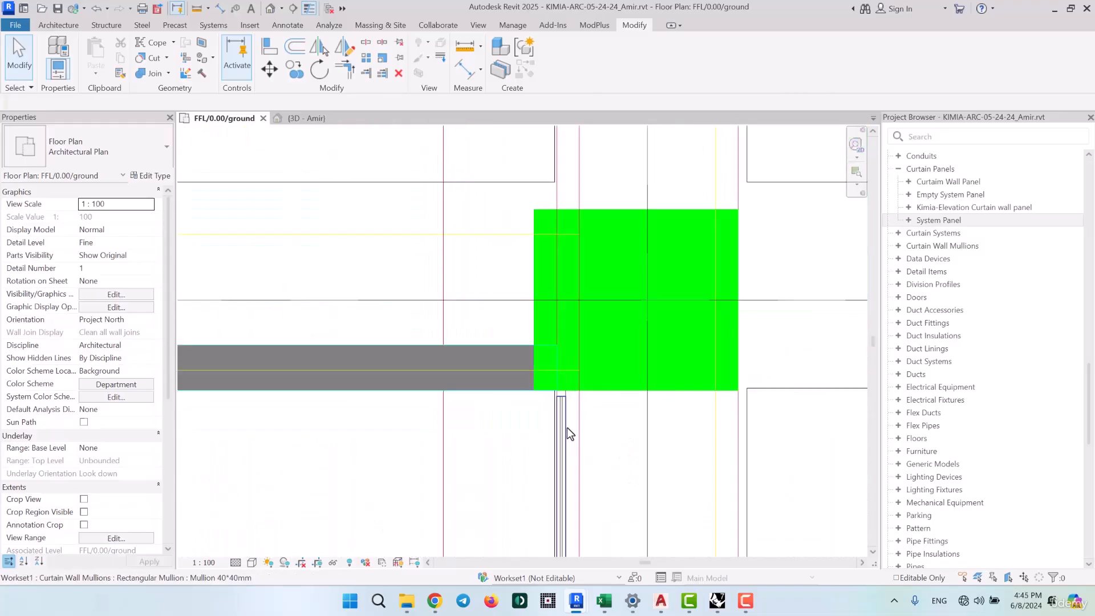
pyautogui.click(566, 471)
pyautogui.click(517, 70)
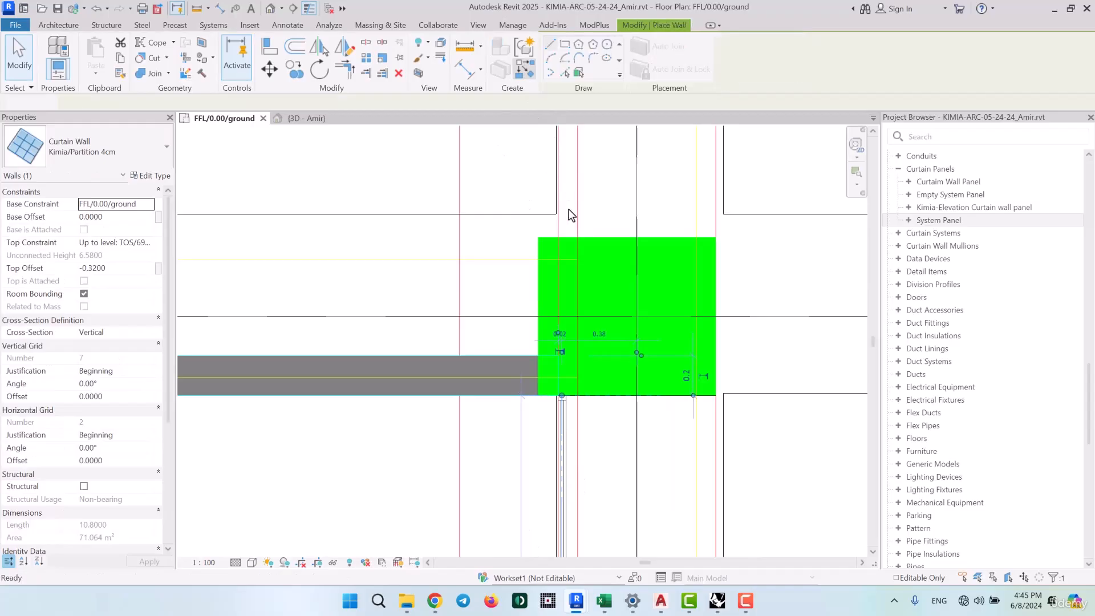
pyautogui.scroll(2, 568, 209)
pyautogui.click(564, 260)
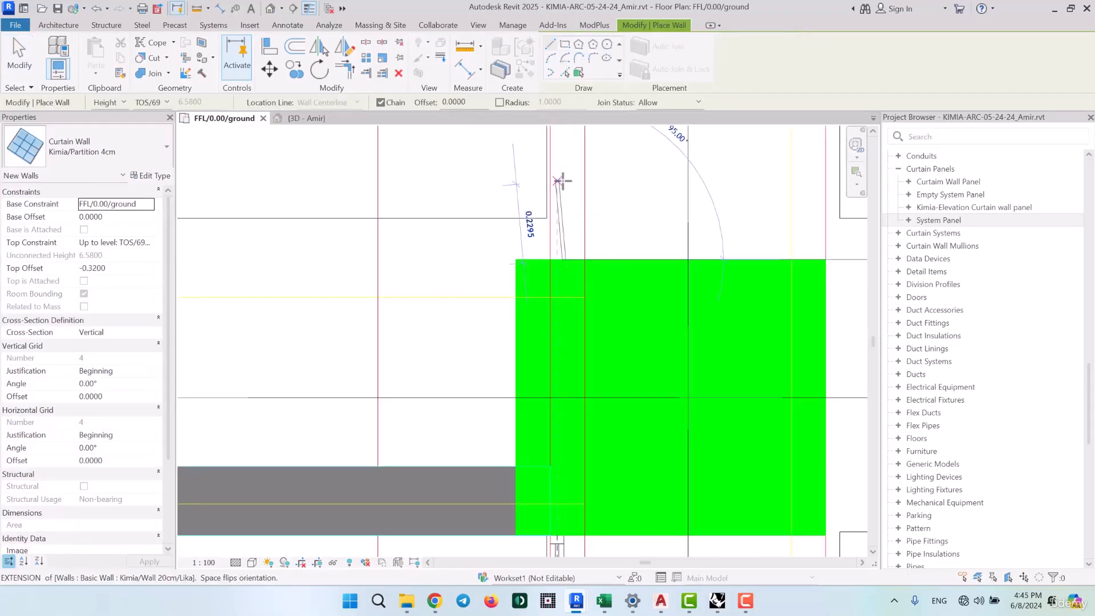
pyautogui.moveTo(567, 184); pyautogui.dragTo(567, 386, button='middle')
pyautogui.scroll(-4, 557, 374)
pyautogui.moveTo(577, 195); pyautogui.dragTo(569, 474, button='middle')
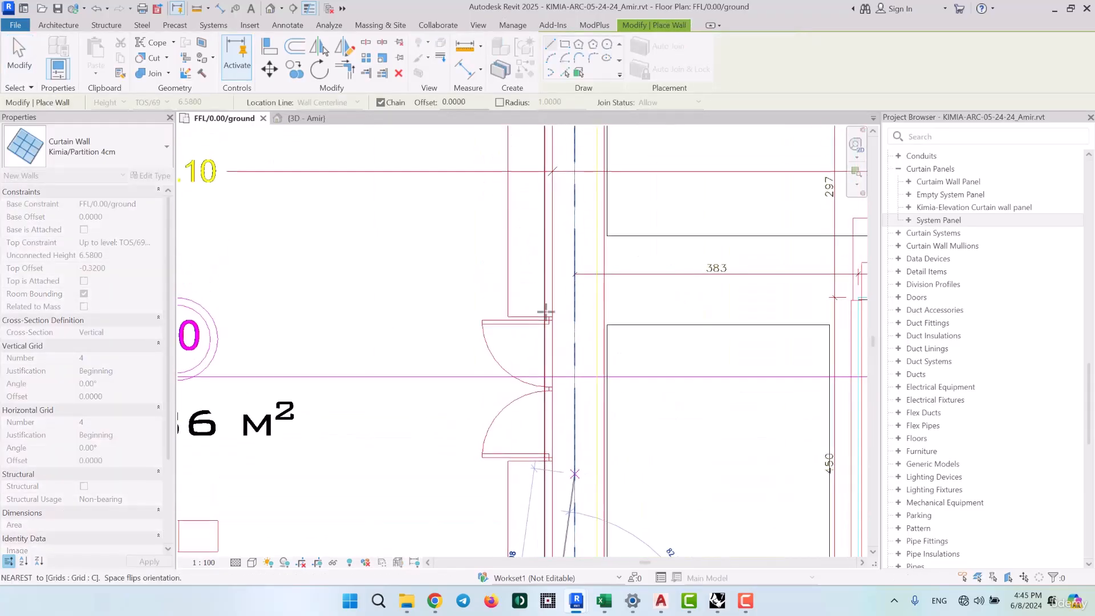
pyautogui.moveTo(574, 231); pyautogui.dragTo(544, 403, button='middle')
pyautogui.scroll(5, 529, 348)
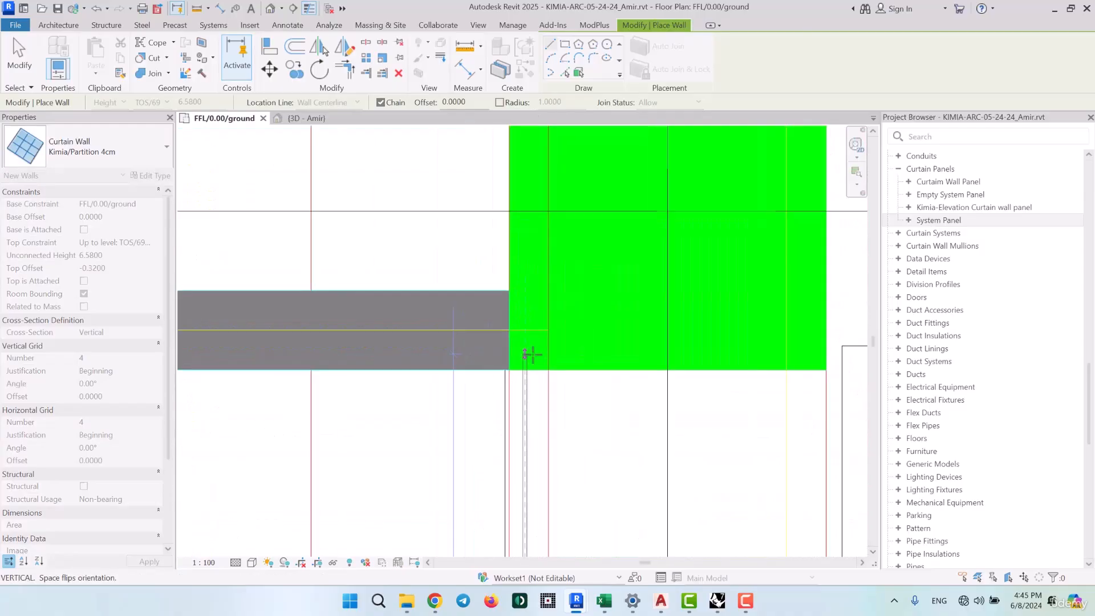
pyautogui.scroll(-3, 537, 424)
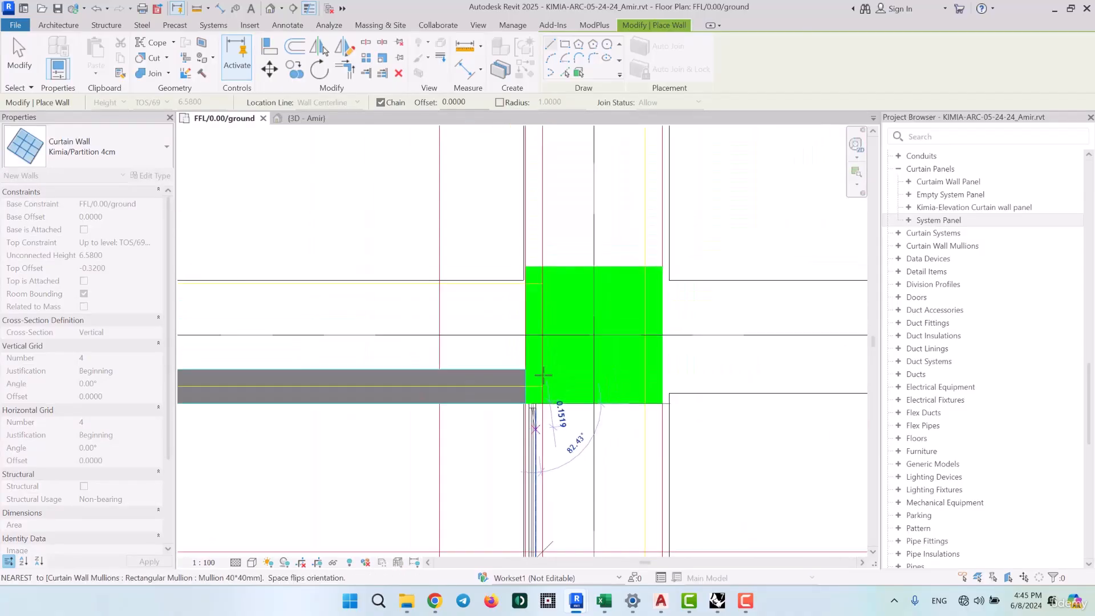
pyautogui.moveTo(544, 300); pyautogui.dragTo(541, 365, button='middle')
pyautogui.press('Escape')
# Draw a vertical Kimia/Partition 4cm wall along the front of unit 11, from its lower column up to the next column's lower face
pyautogui.click(530, 329)
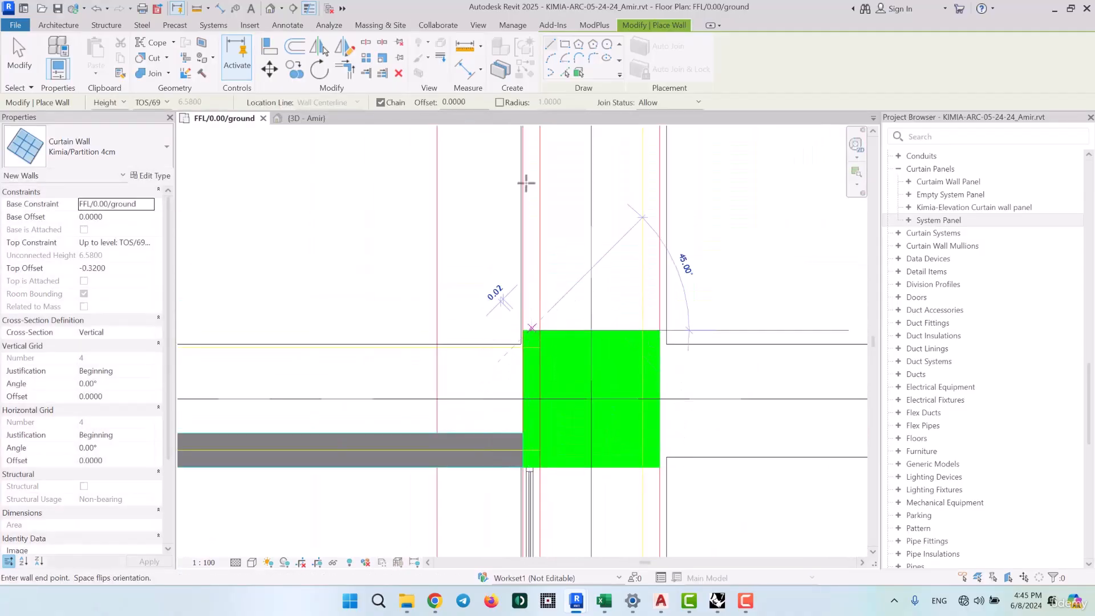
pyautogui.moveTo(541, 140); pyautogui.dragTo(536, 373, button='middle')
pyautogui.moveTo(541, 193); pyautogui.dragTo(518, 518, button='middle')
pyautogui.scroll(-5, 511, 434)
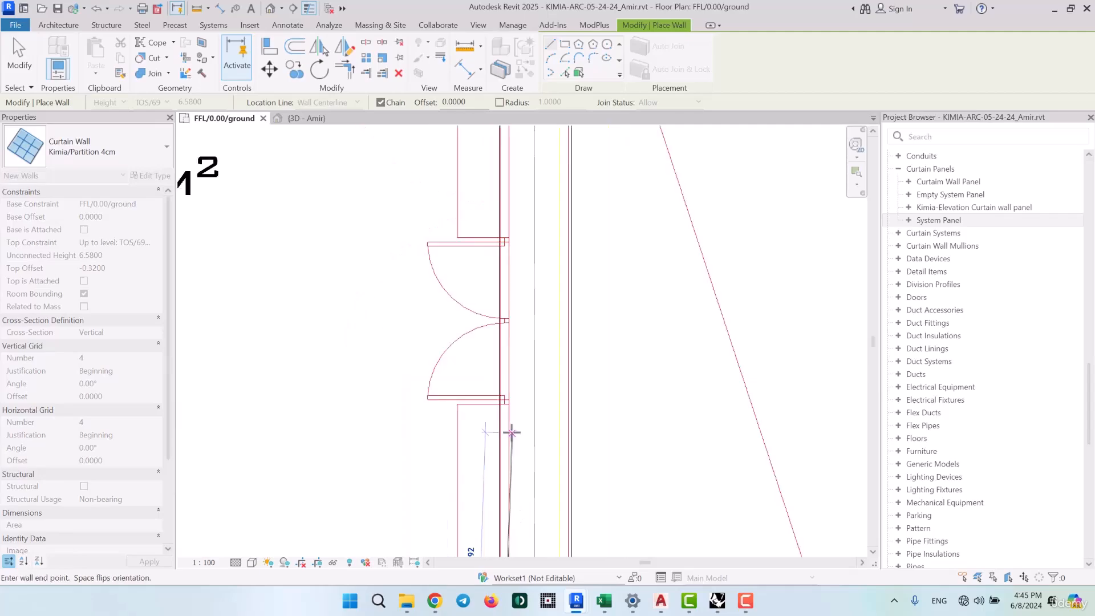
pyautogui.scroll(5, 515, 213)
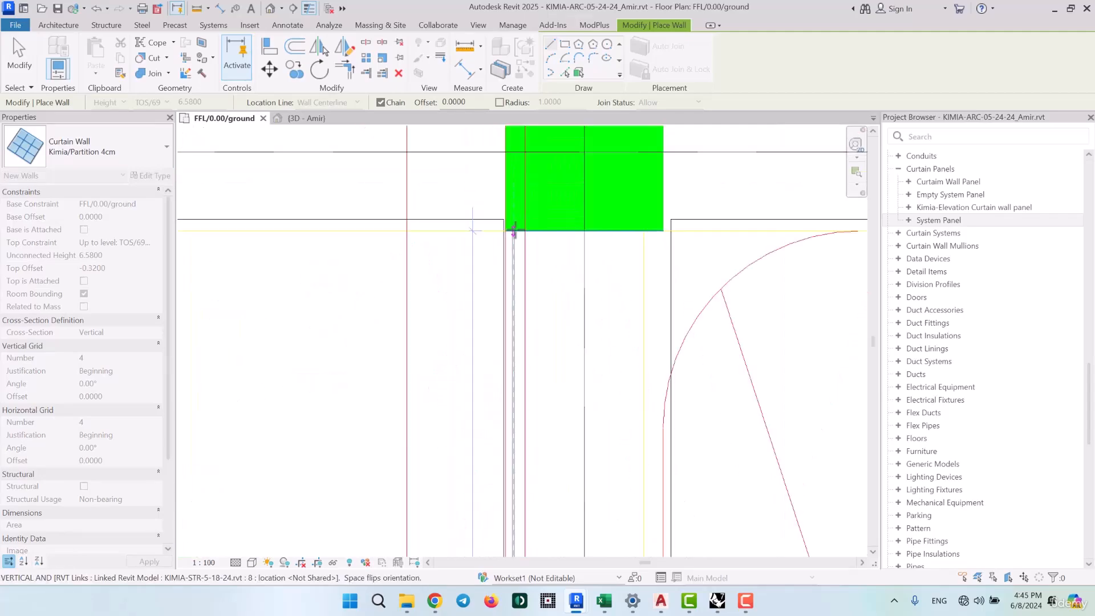
pyautogui.click(508, 402)
pyautogui.scroll(-6, 507, 405)
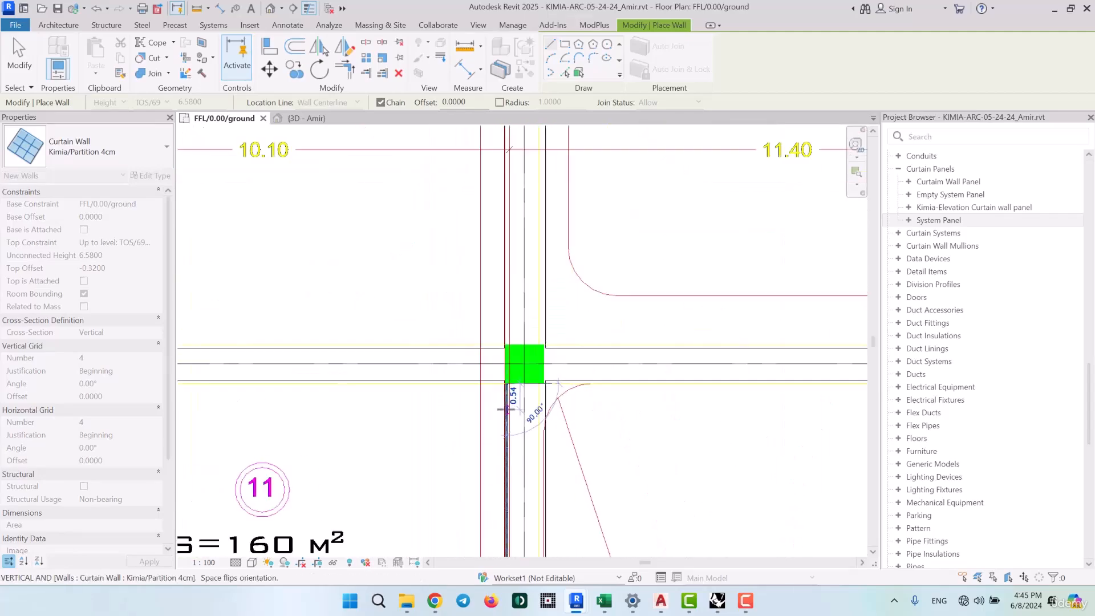
# Continue the unit 11 front with another Kimia/Partition 4cm wall, from that column's upper face up to the column at unit 12's dividing wall
pyautogui.scroll(5, 520, 363)
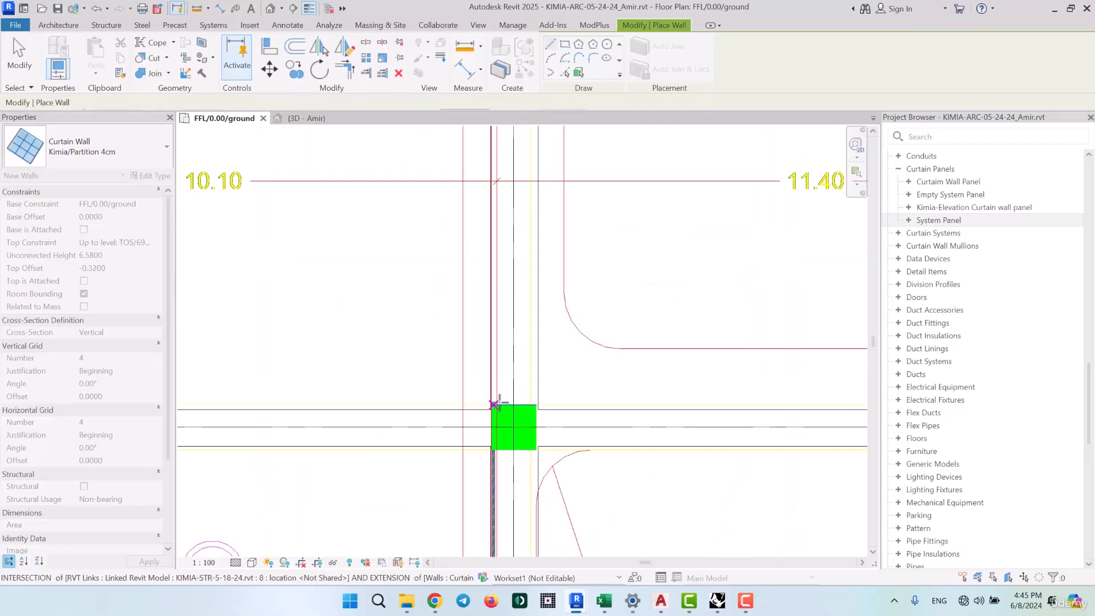
pyautogui.scroll(3, 494, 396)
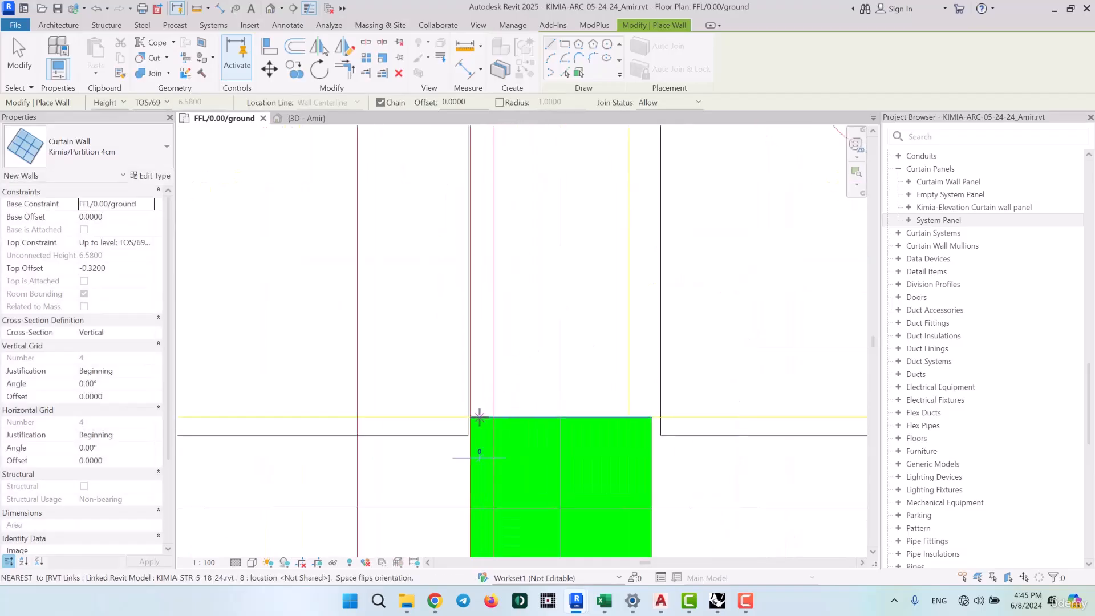
pyautogui.click(480, 417)
pyautogui.moveTo(480, 164); pyautogui.dragTo(463, 399, button='middle')
pyautogui.moveTo(465, 203); pyautogui.dragTo(491, 410, button='middle')
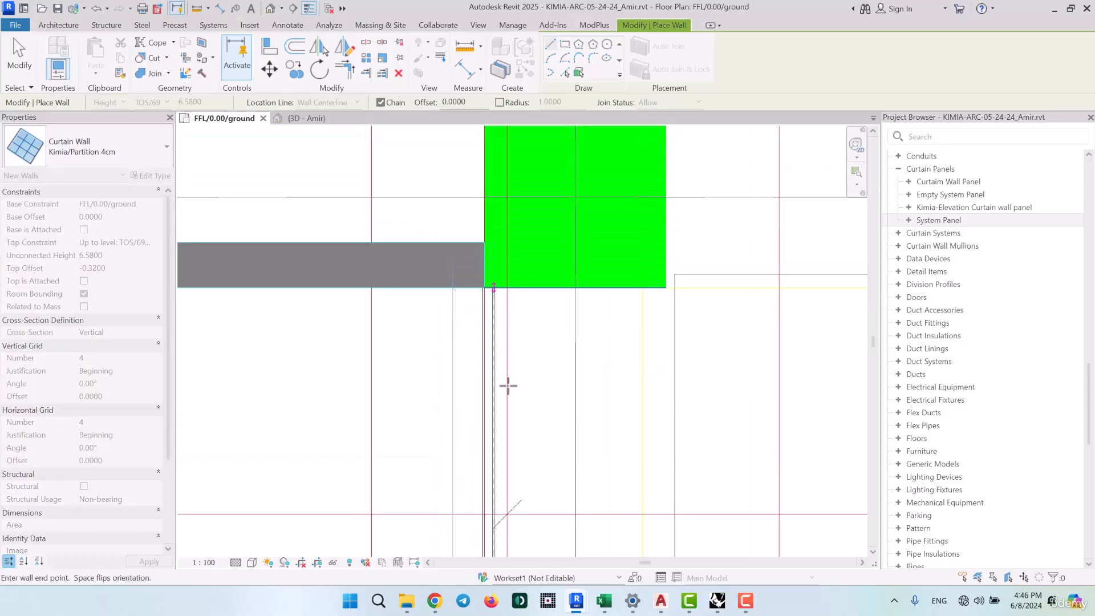
pyautogui.scroll(-7, 509, 385)
pyautogui.press('Escape')
pyautogui.press('Escape')
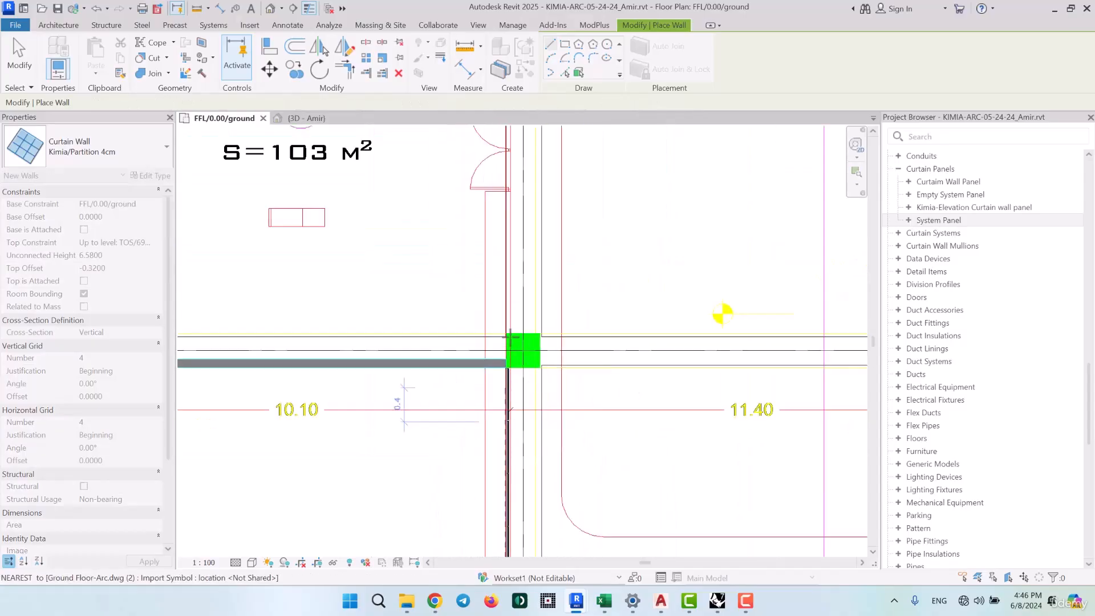
# Draw a Kimia/Partition 4cm wall along the front of unit 12, from its lower column up to the column on grid 4
pyautogui.scroll(10, 507, 335)
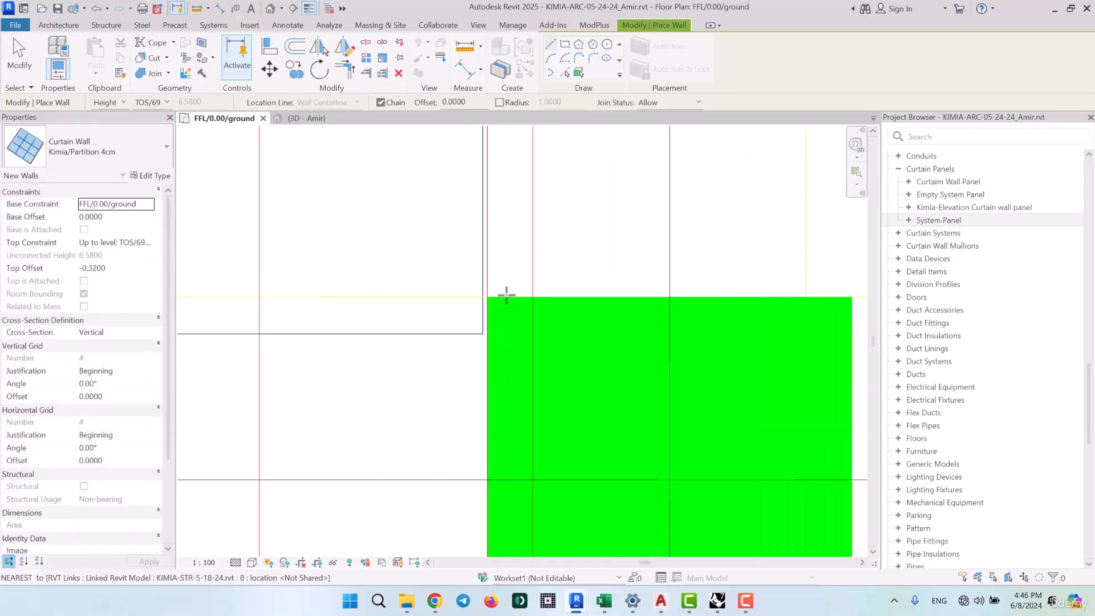
pyautogui.click(506, 294)
pyautogui.scroll(-5, 513, 371)
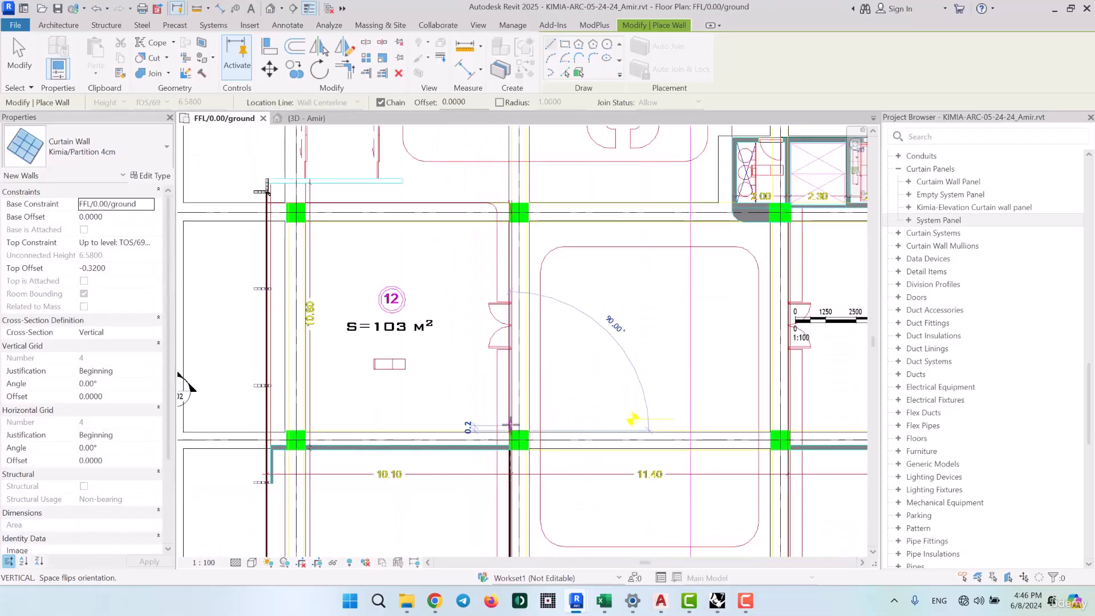
pyautogui.scroll(8, 516, 223)
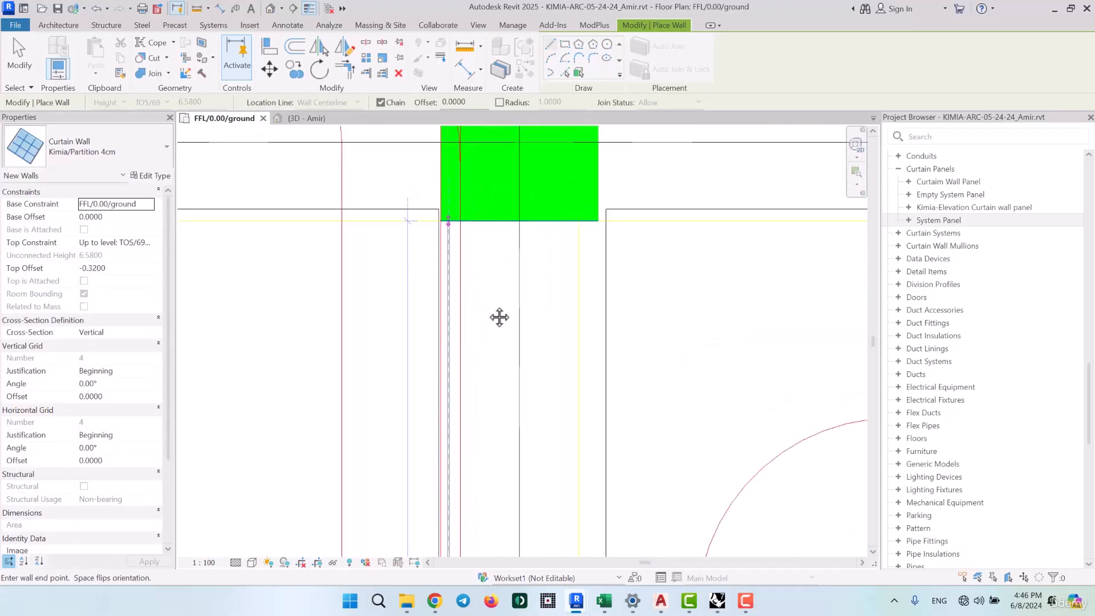
pyautogui.moveTo(500, 317); pyautogui.dragTo(478, 418, button='middle')
pyautogui.click(477, 418)
pyautogui.press('Escape')
pyautogui.press('Escape')
pyautogui.scroll(-5, 467, 346)
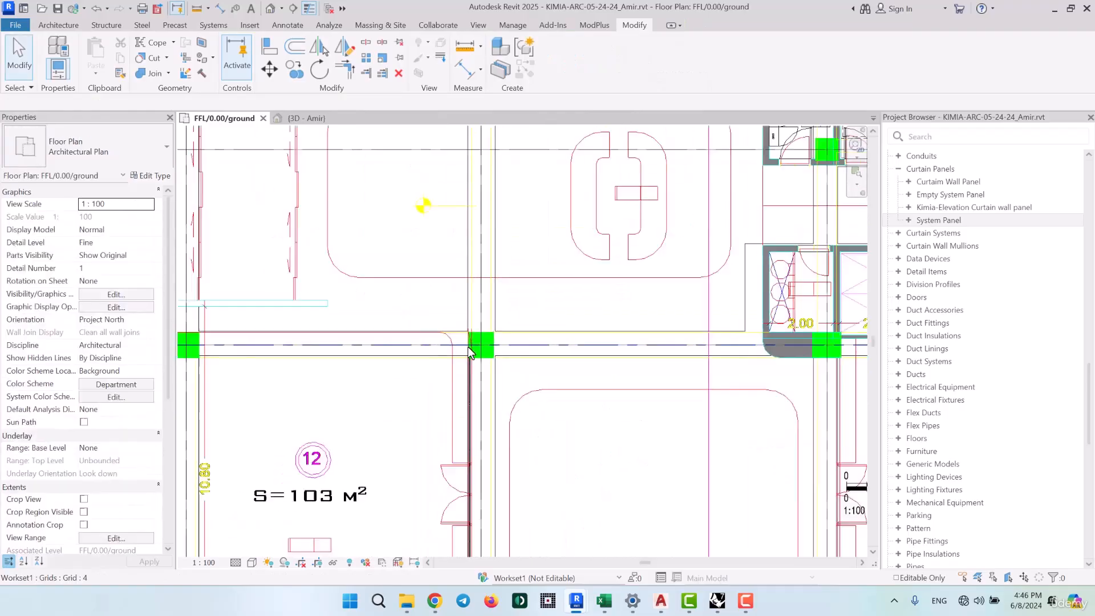
pyautogui.scroll(-5, 467, 347)
pyautogui.moveTo(516, 319); pyautogui.dragTo(510, 387, button='middle')
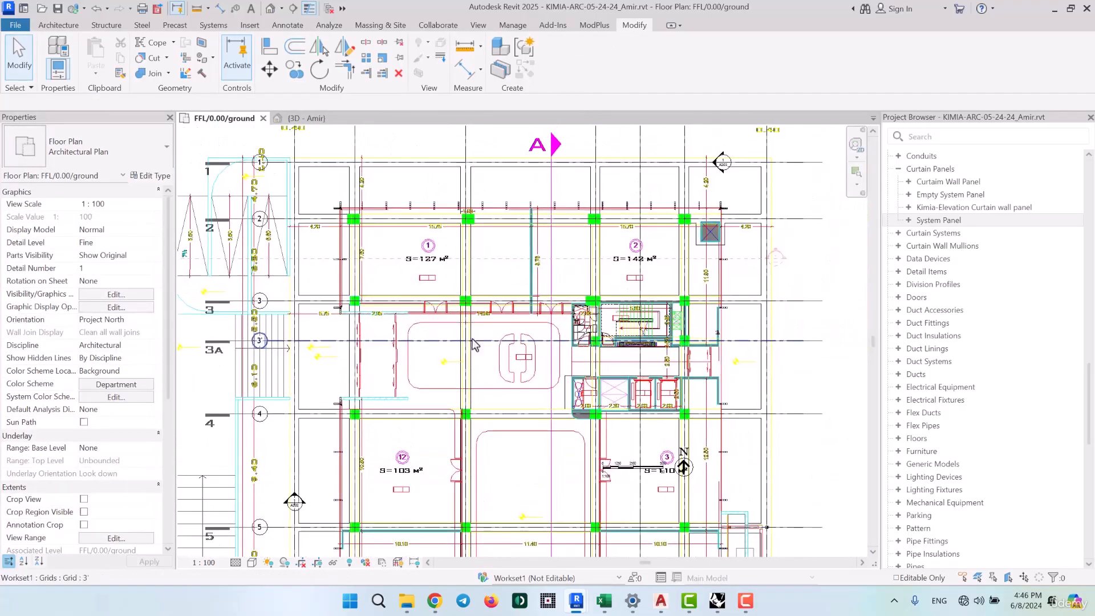
# Draw a horizontal Kimia/Partition 4cm wall along the front of unit 1, from the entrance wall's end to the dividing wall with unit 2
pyautogui.scroll(4, 390, 312)
pyautogui.click(58, 25)
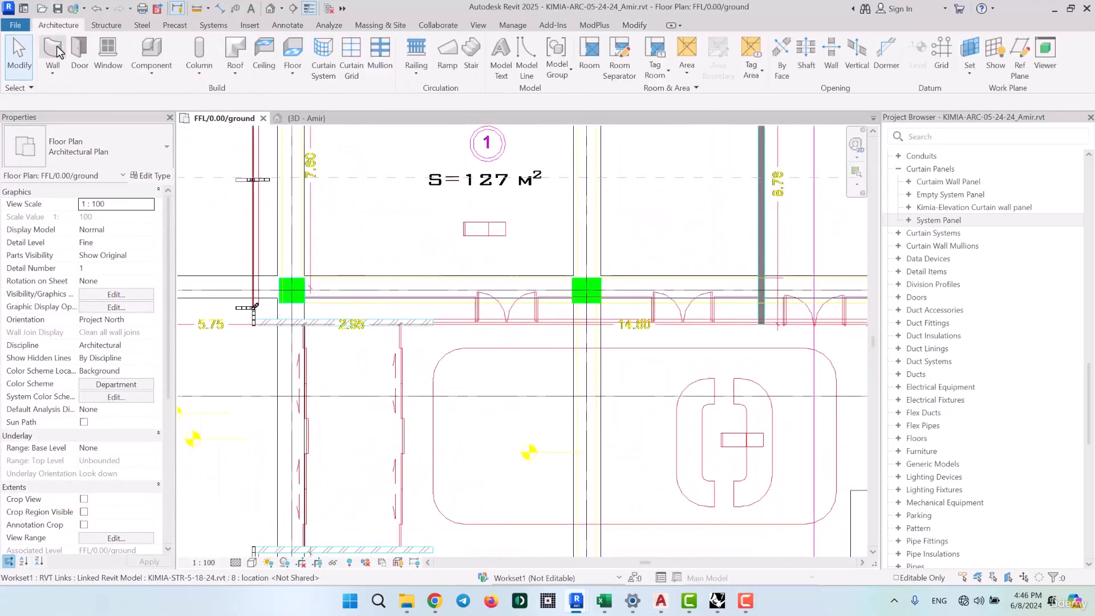
pyautogui.press('w')
pyautogui.press('a')
pyautogui.scroll(5, 400, 334)
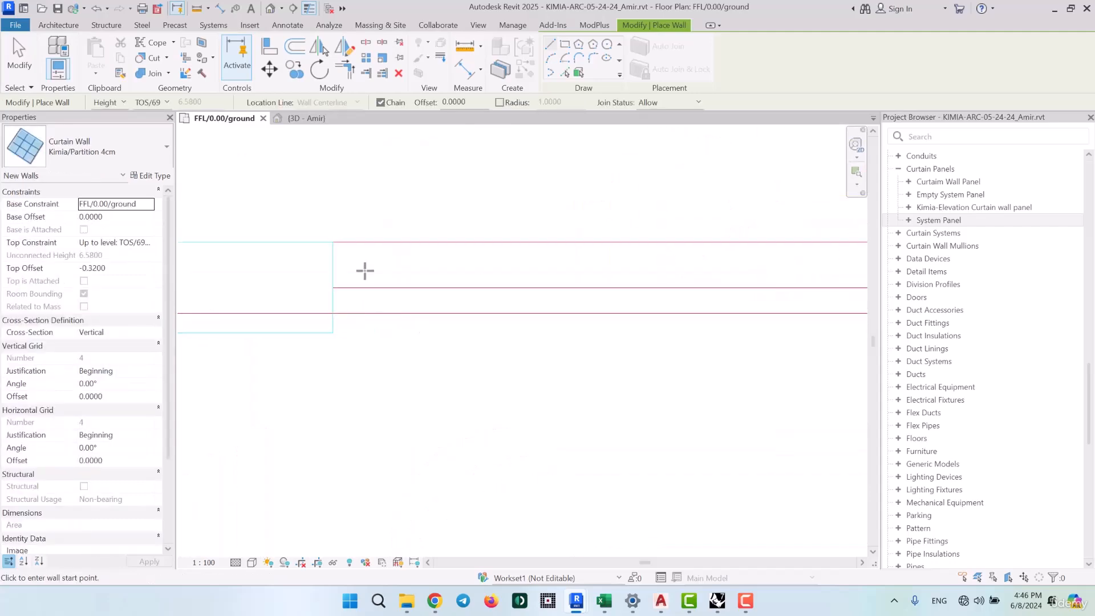
pyautogui.scroll(-4, 561, 260)
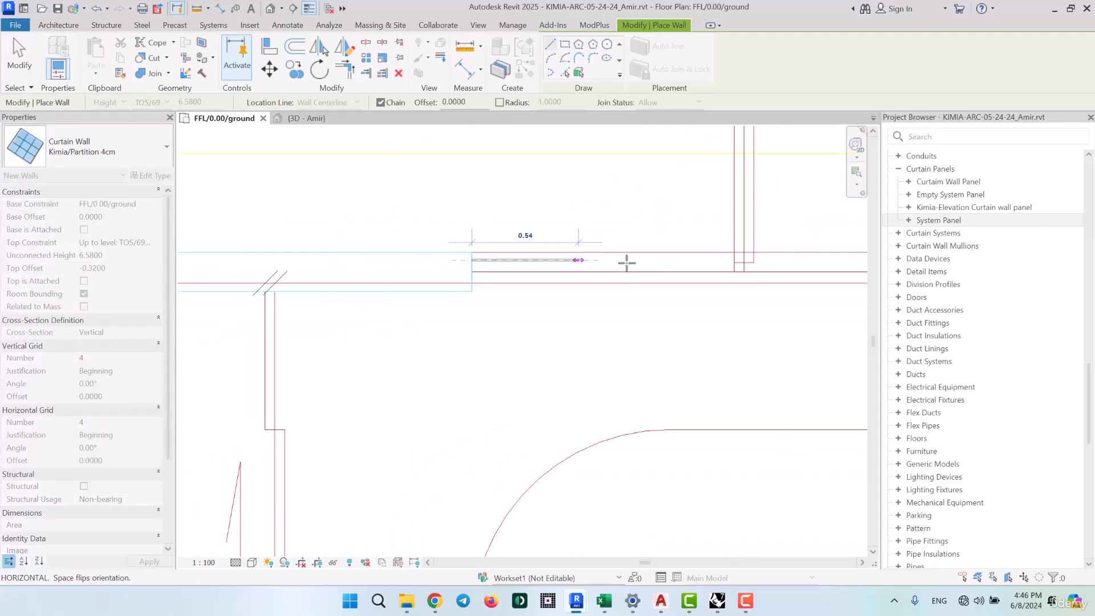
pyautogui.moveTo(733, 280); pyautogui.dragTo(240, 285, button='middle')
pyautogui.scroll(-3, 239, 285)
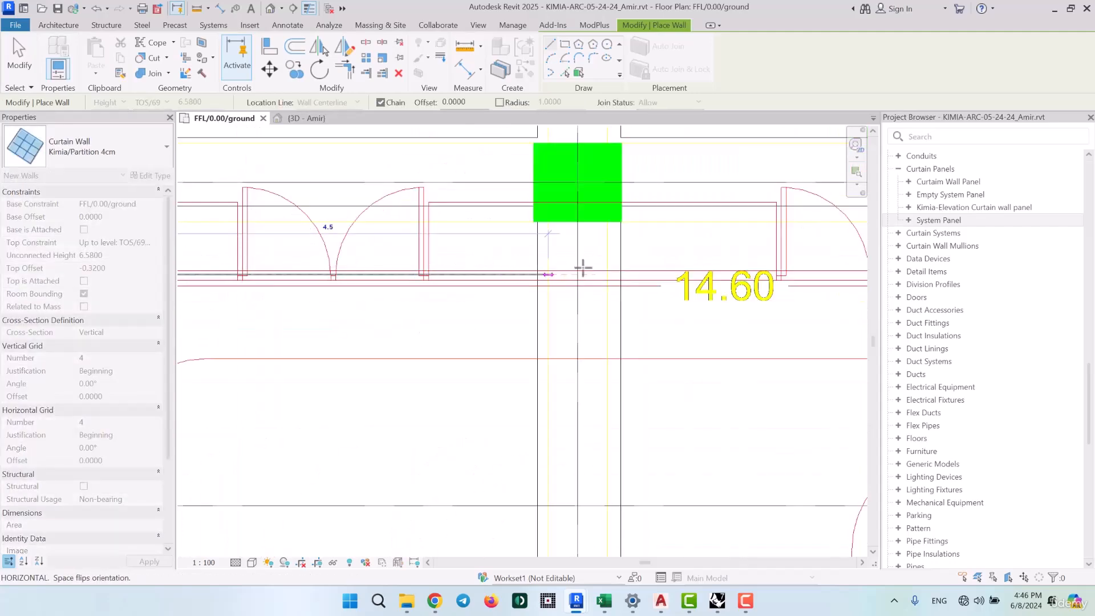
pyautogui.moveTo(786, 274); pyautogui.dragTo(178, 301, button='middle')
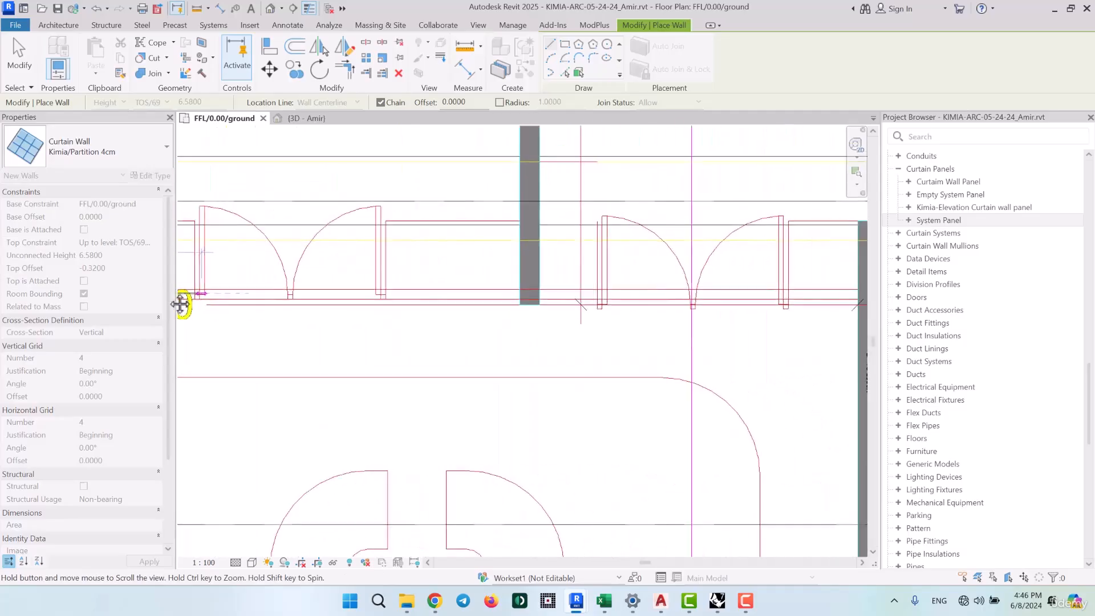
pyautogui.scroll(2, 474, 288)
pyautogui.scroll(2, 473, 287)
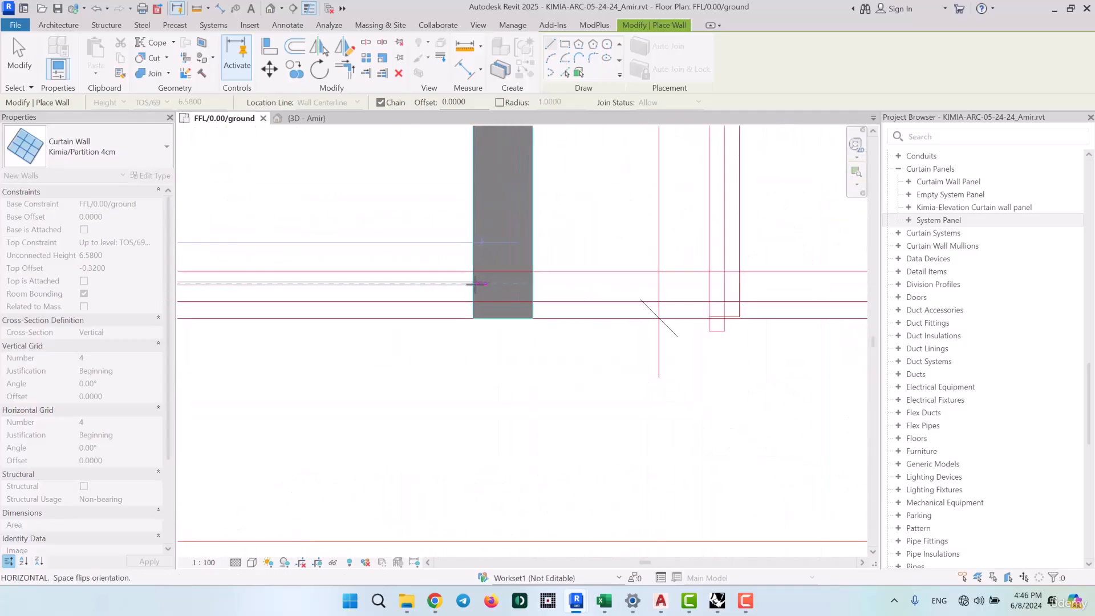
pyautogui.click(473, 283)
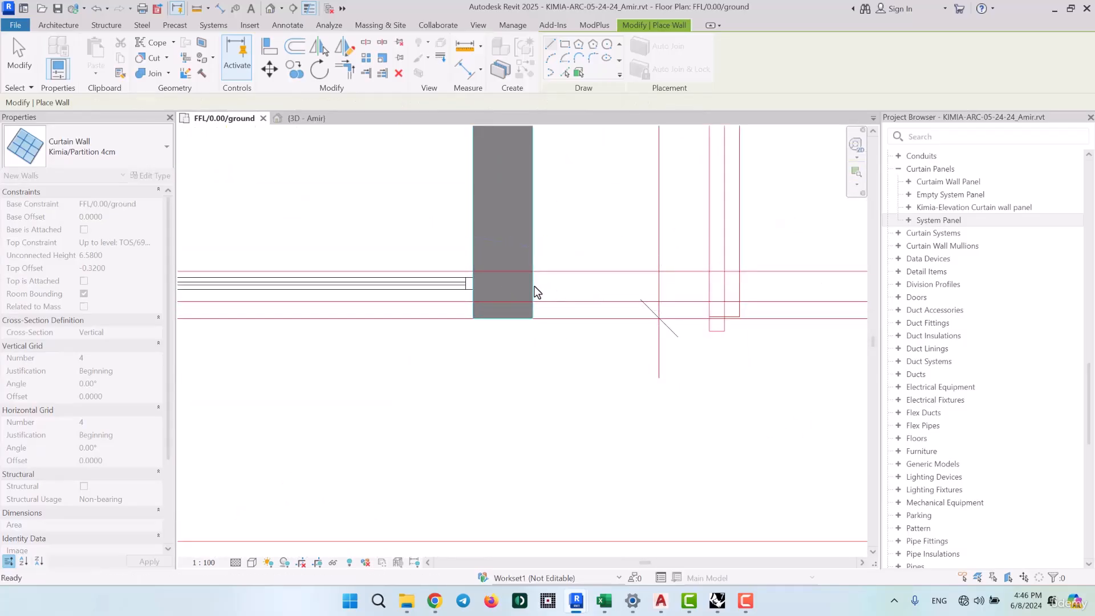
# Continue with a Kimia/Partition 4cm wall along the front of unit 2, from the dividing wall to the service core's 20 cm wall
pyautogui.moveTo(724, 283); pyautogui.dragTo(190, 291, button='middle')
pyautogui.scroll(-2, 393, 339)
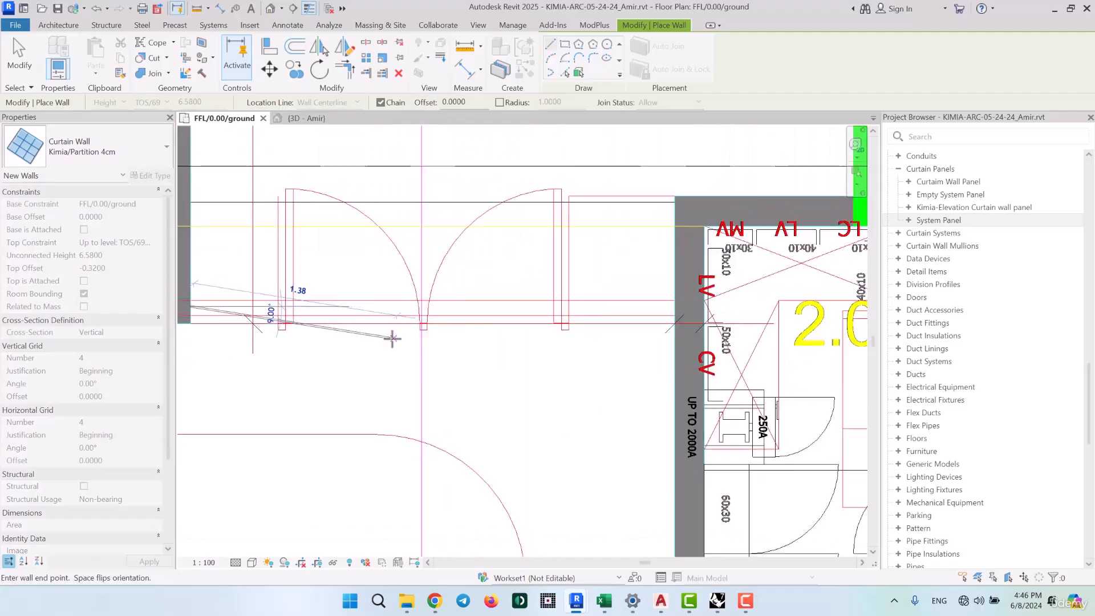
pyautogui.scroll(-2, 392, 339)
pyautogui.scroll(5, 564, 311)
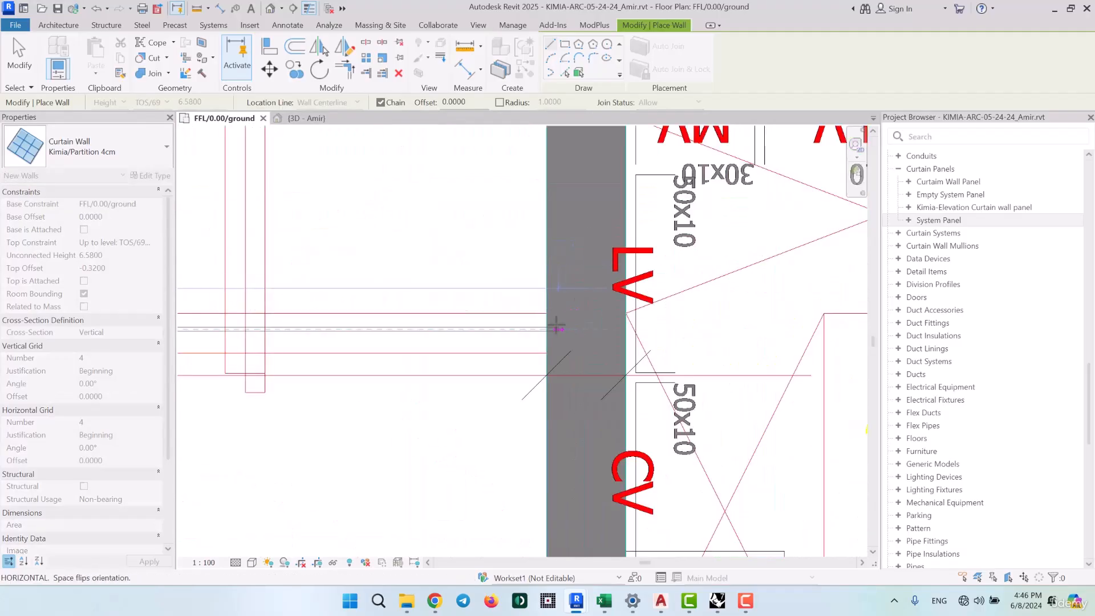
pyautogui.scroll(-7, 536, 312)
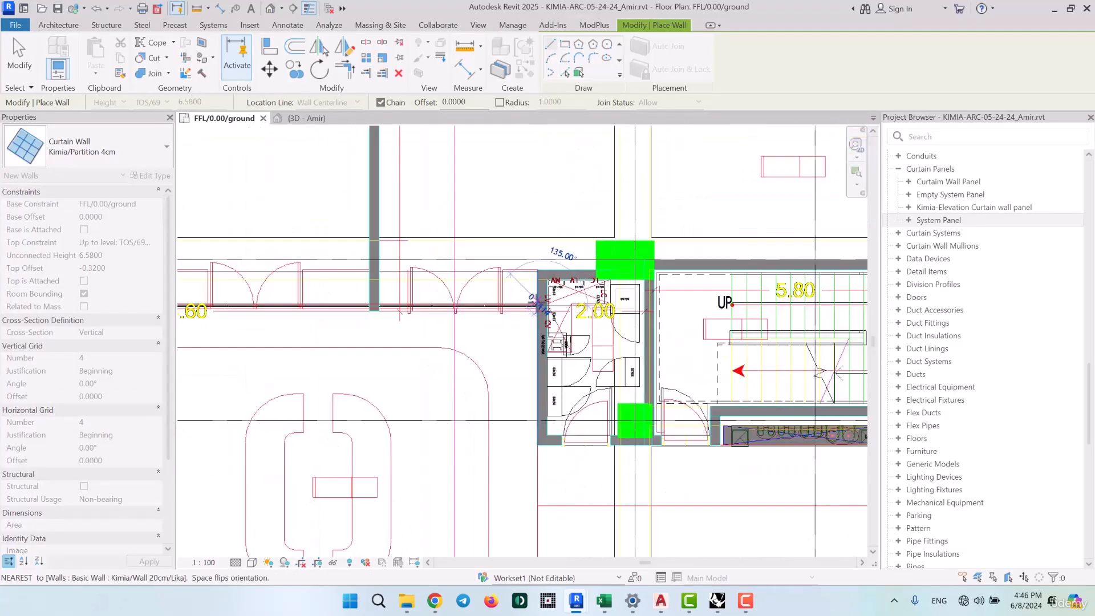
pyautogui.press('Escape')
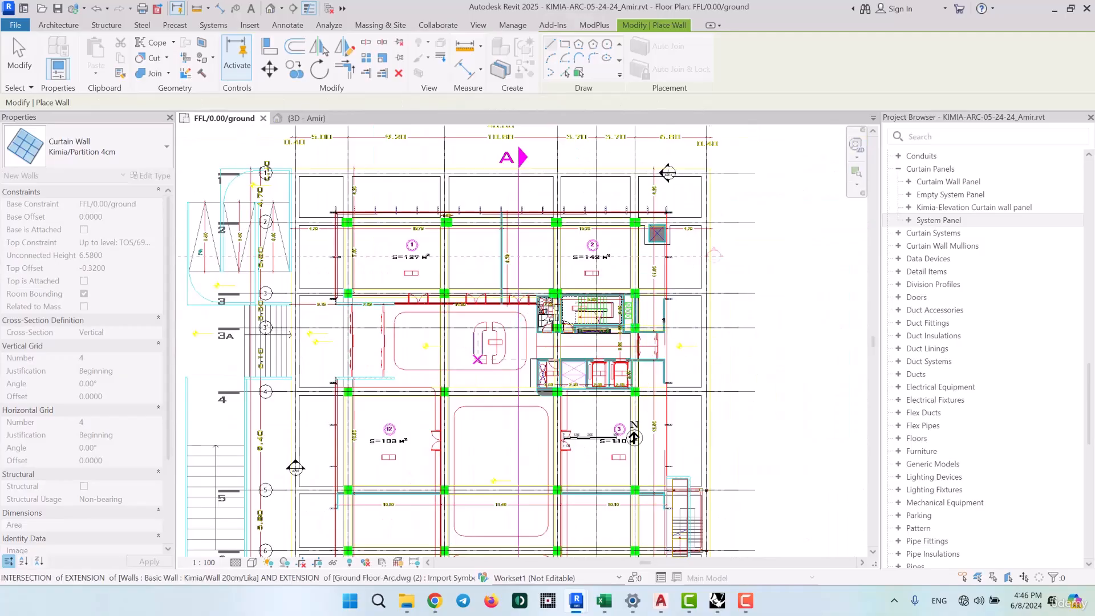
# Draw a vertical Kimia/Partition 4cm wall along the front of unit 3, from the grid 4 column down to the column at unit 4
pyautogui.scroll(4, 660, 307)
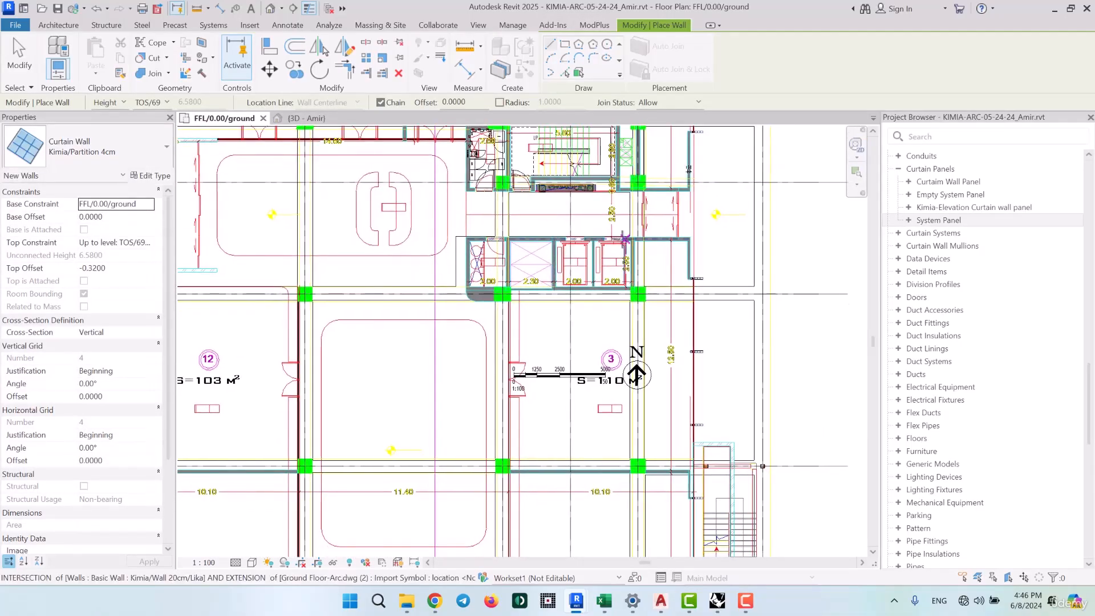
pyautogui.scroll(3, 562, 394)
pyautogui.scroll(6, 423, 311)
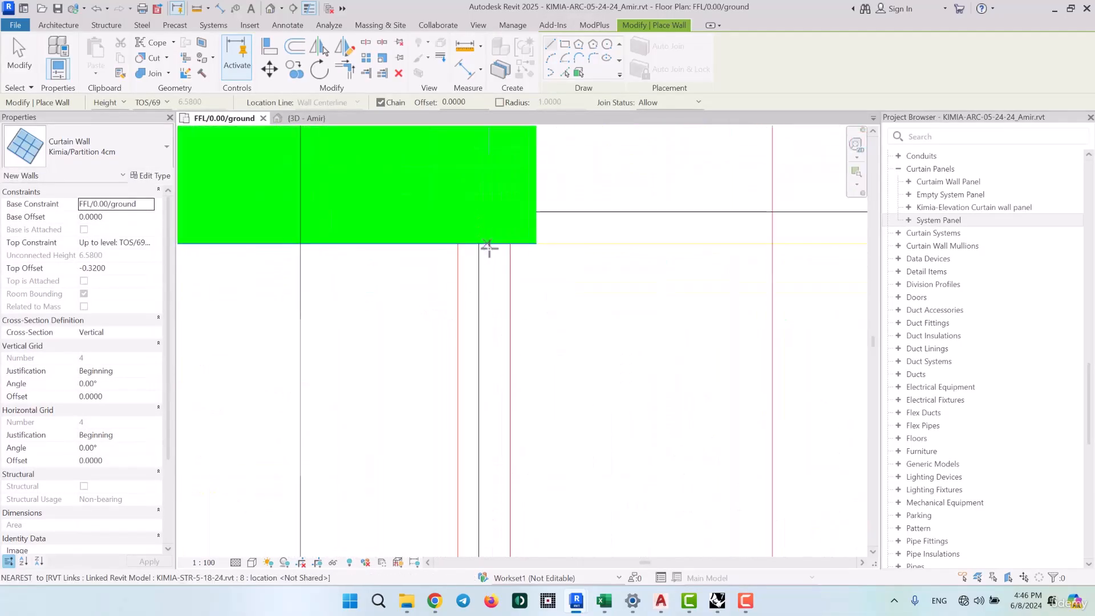
pyautogui.click(486, 247)
pyautogui.scroll(-2, 482, 249)
pyautogui.scroll(-3, 479, 229)
pyautogui.moveTo(464, 367); pyautogui.dragTo(489, 237, button='middle')
pyautogui.scroll(-3, 474, 342)
pyautogui.scroll(7, 465, 325)
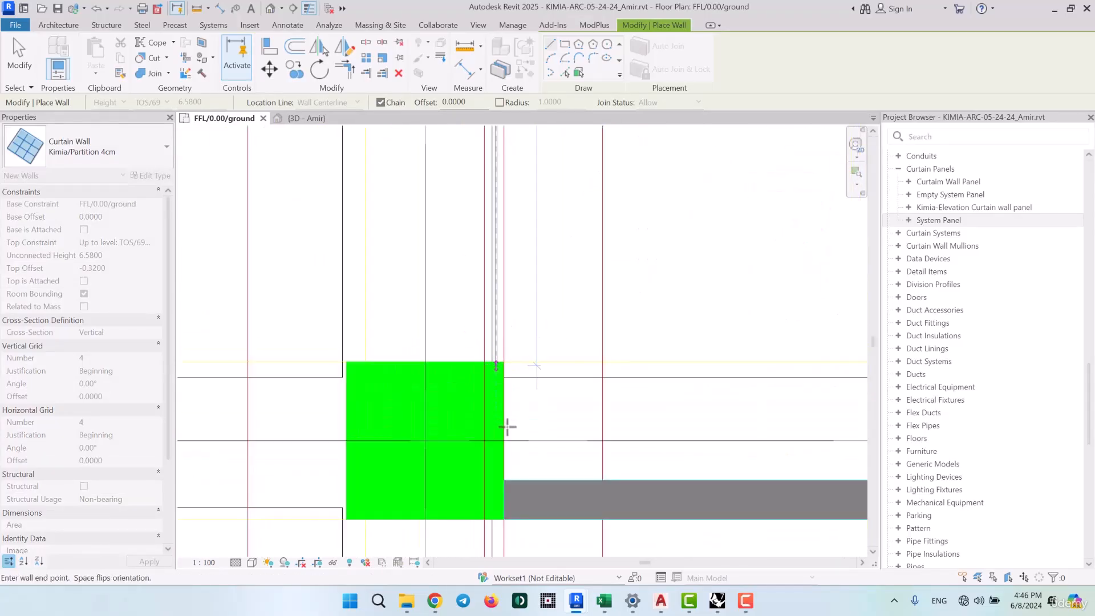
pyautogui.press('Escape')
pyautogui.press('Escape')
# Draw a Kimia/Partition 4cm wall along the front of unit 4, from the column below unit 3 down to the column above unit 5
pyautogui.moveTo(452, 277); pyautogui.dragTo(423, 28, button='middle')
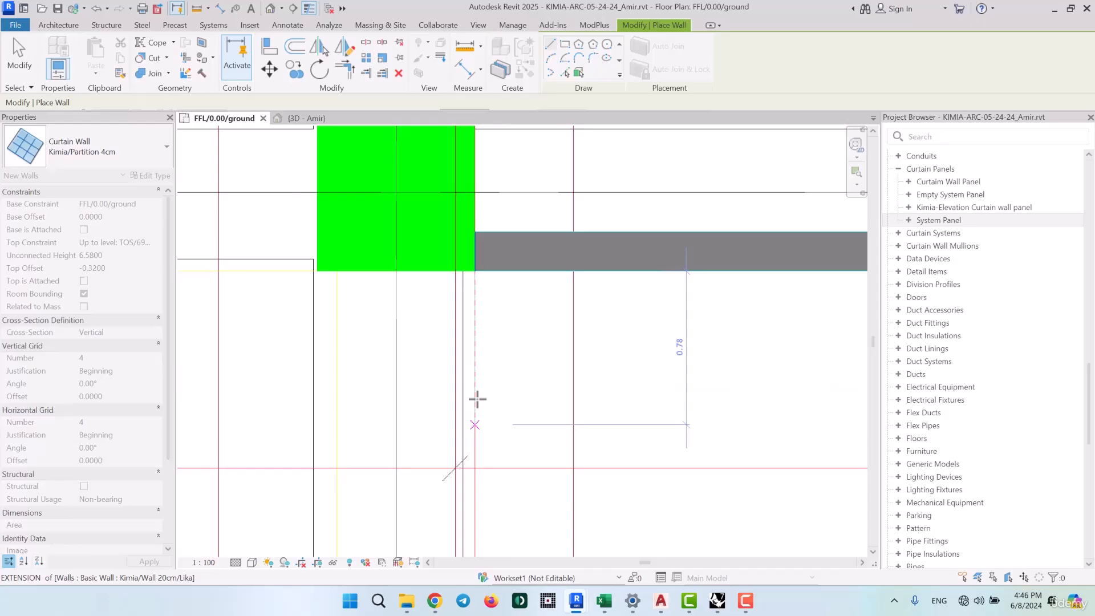
pyautogui.click(469, 275)
pyautogui.scroll(-6, 463, 405)
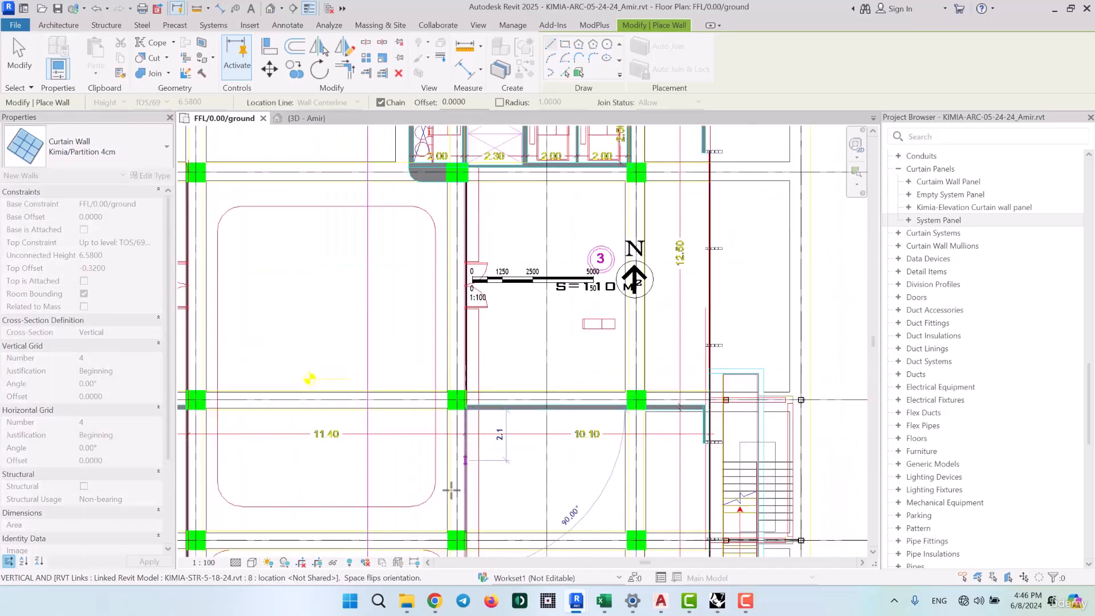
pyautogui.moveTo(457, 475); pyautogui.dragTo(417, 162, button='middle')
pyautogui.scroll(10, 419, 470)
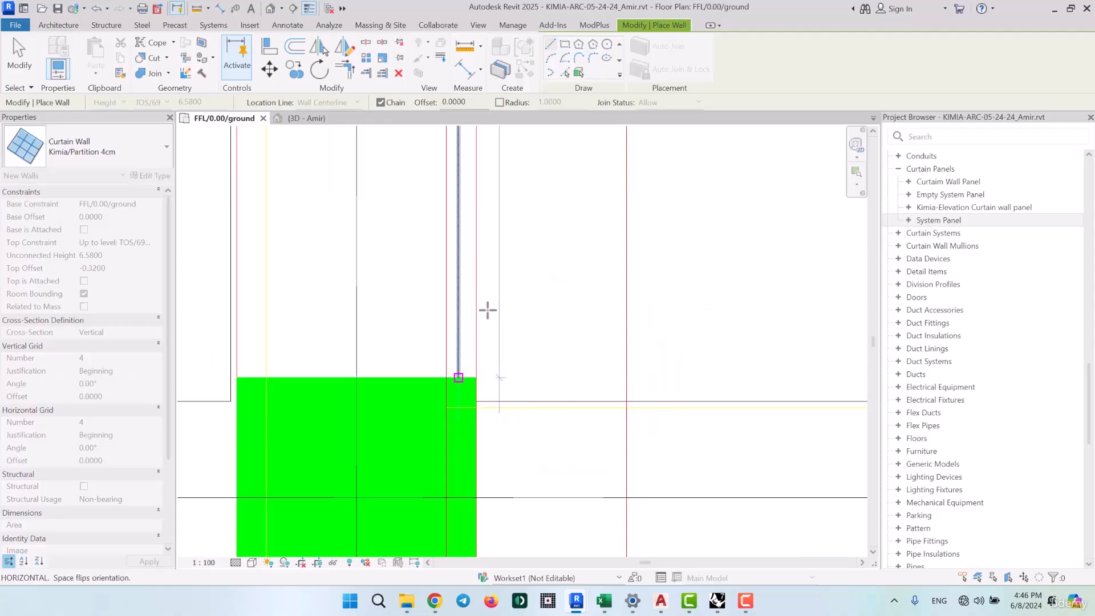
pyautogui.scroll(-2, 488, 310)
pyautogui.press('Escape')
# Draw a Kimia/Partition 4cm wall along the front of unit 5, from its upper column down to the 20 cm wall below the doors
pyautogui.moveTo(477, 471); pyautogui.dragTo(392, 195, button='middle')
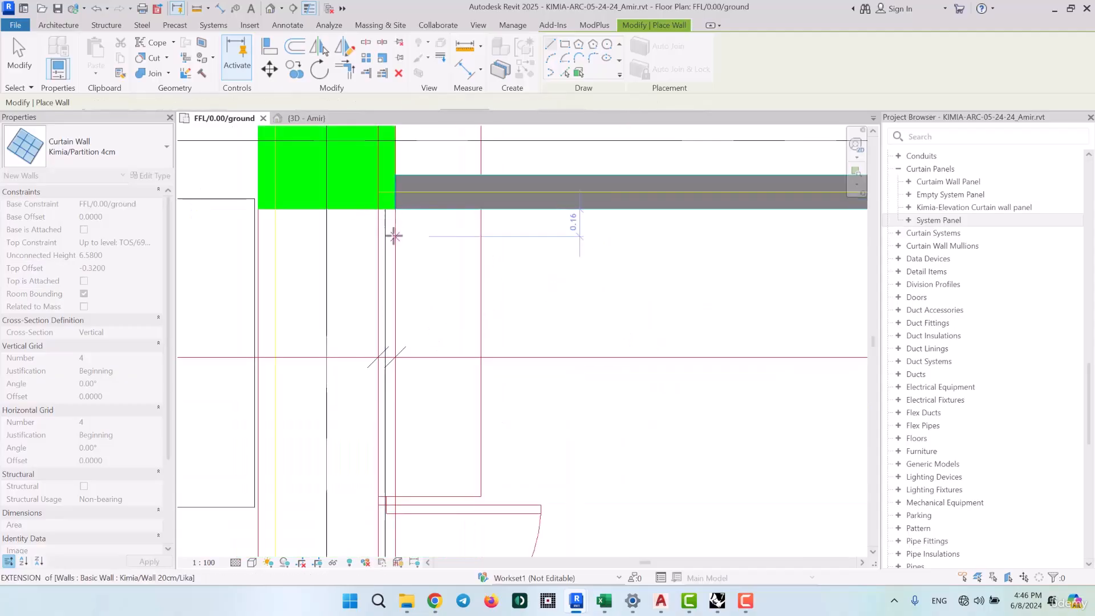
pyautogui.moveTo(391, 461); pyautogui.dragTo(375, 194, button='middle')
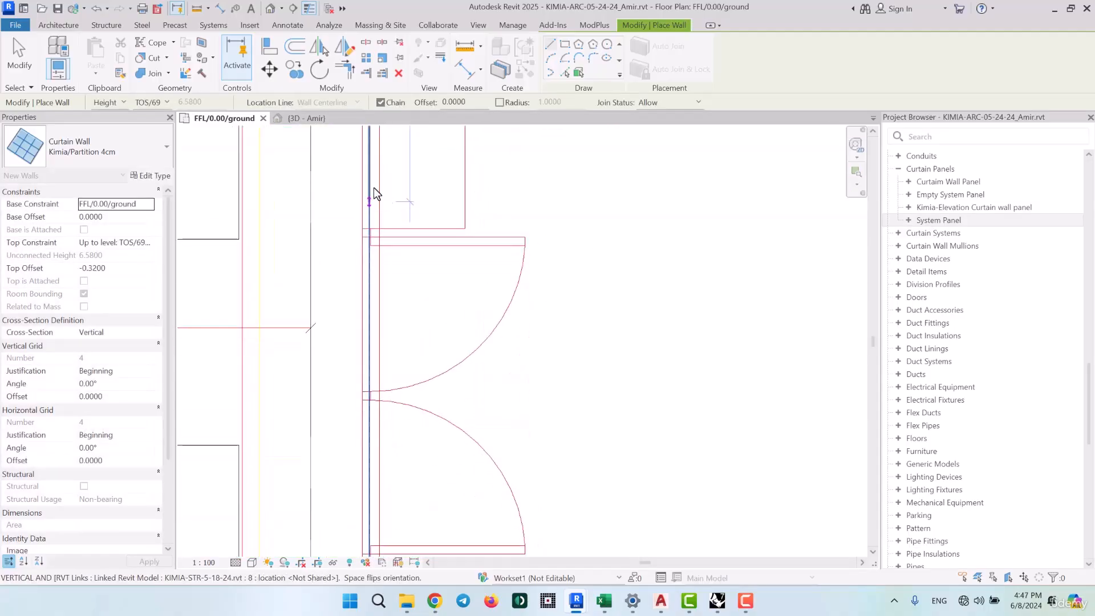
pyautogui.scroll(-5, 375, 194)
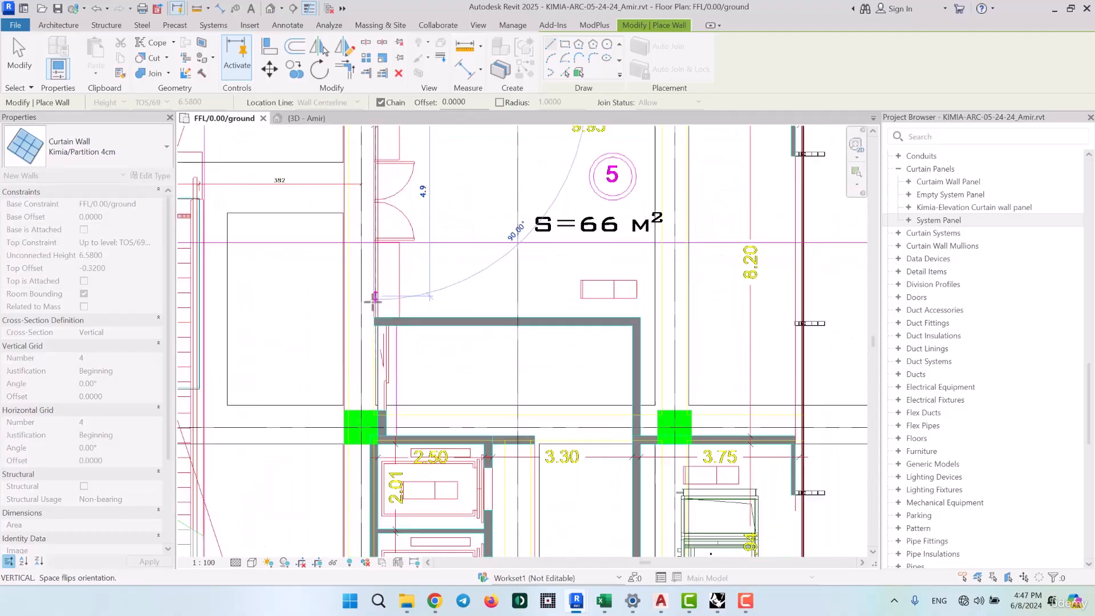
pyautogui.scroll(5, 375, 314)
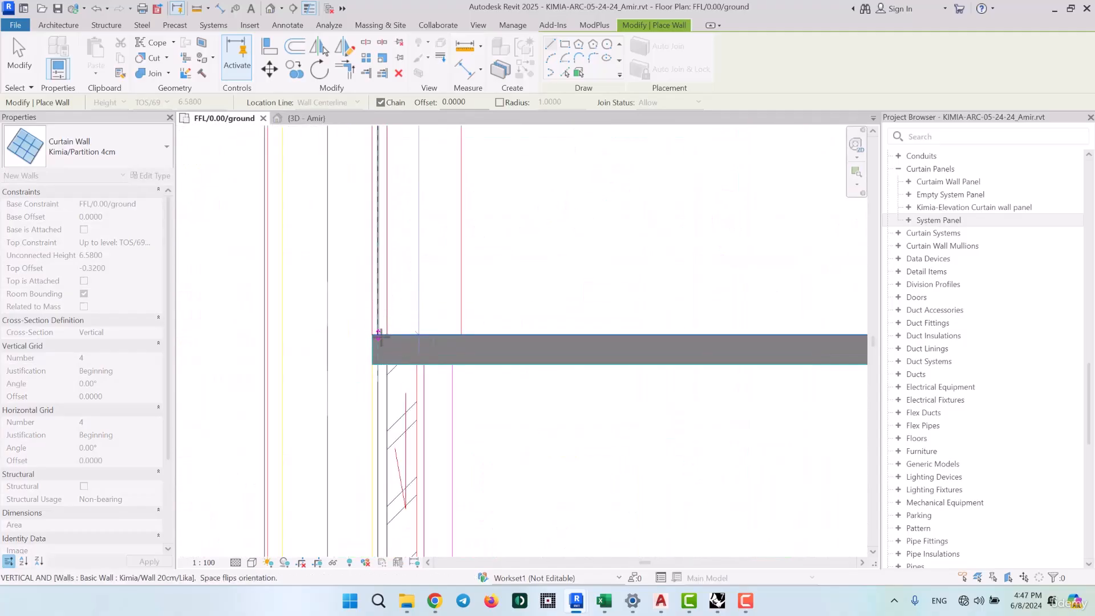
pyautogui.scroll(-5, 436, 315)
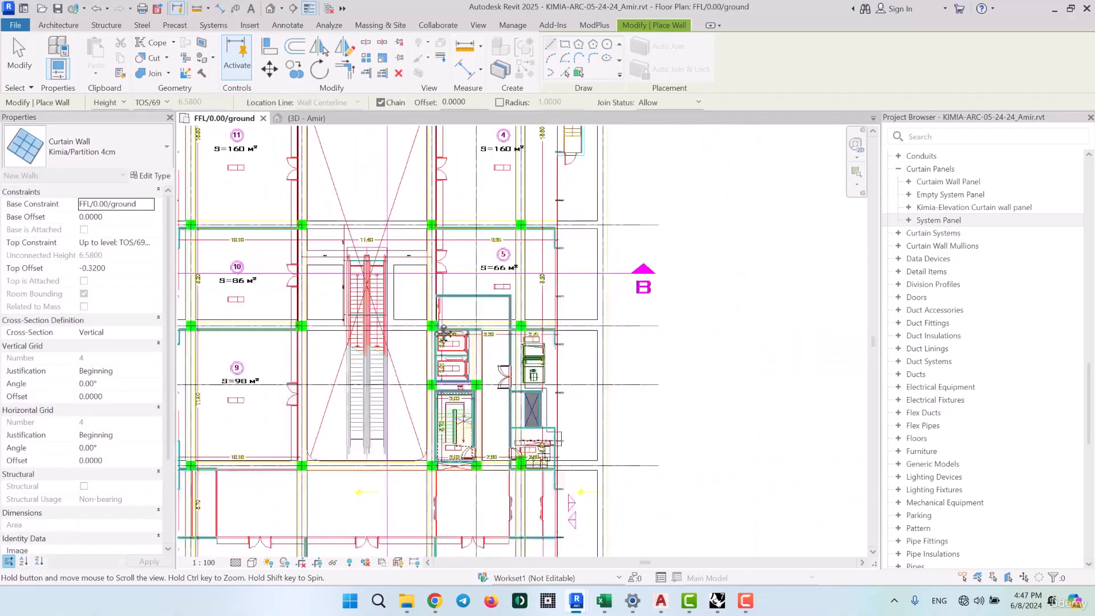
# Draw a horizontal Kimia/Partition 4cm wall along the front of unit 8, from the short wall's end to the dividing wall with unit 7
pyautogui.keyDown('ctrl'); pyautogui.scroll(-4, 449, 293); pyautogui.keyUp('ctrl')
pyautogui.scroll(5, 228, 353)
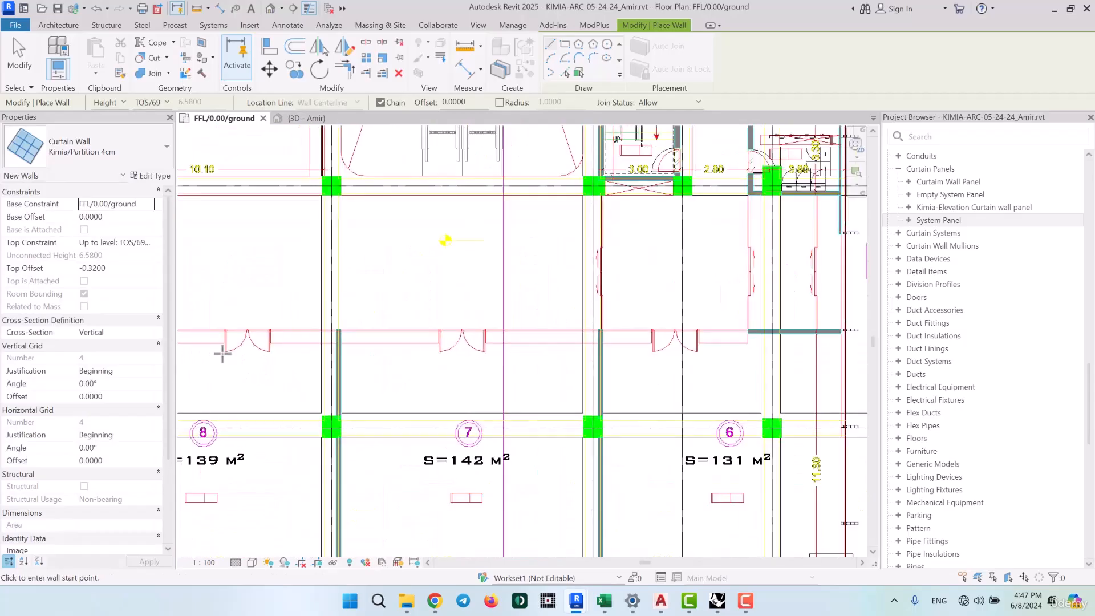
pyautogui.scroll(3, 336, 345)
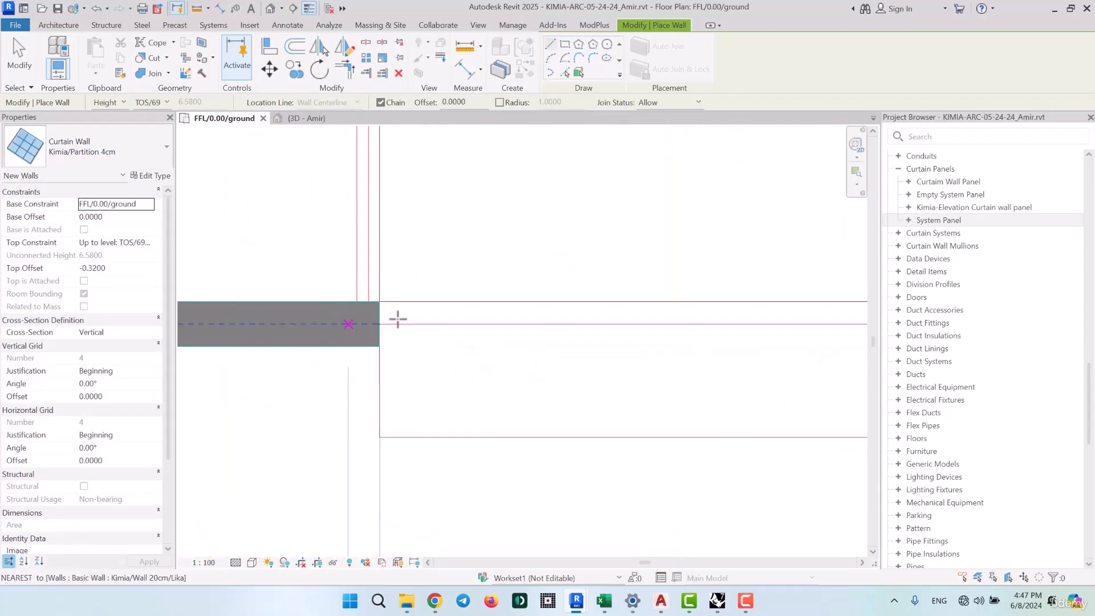
pyautogui.click(379, 313)
pyautogui.moveTo(676, 338); pyautogui.dragTo(10, 365, button='middle')
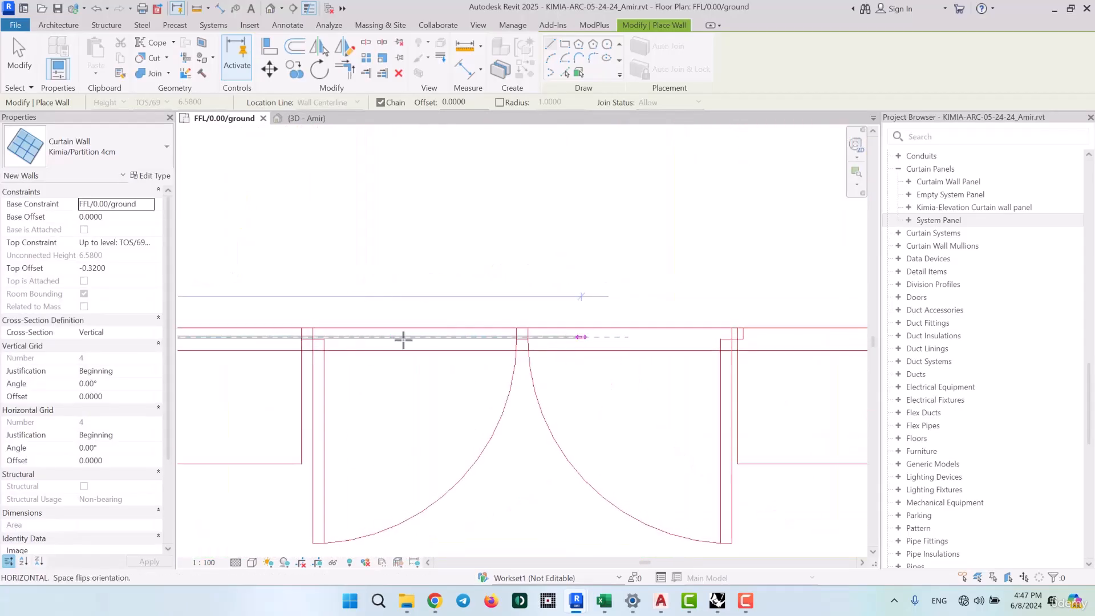
pyautogui.scroll(-2, 437, 347)
pyautogui.moveTo(662, 346); pyautogui.dragTo(121, 293, button='middle')
pyautogui.scroll(4, 407, 292)
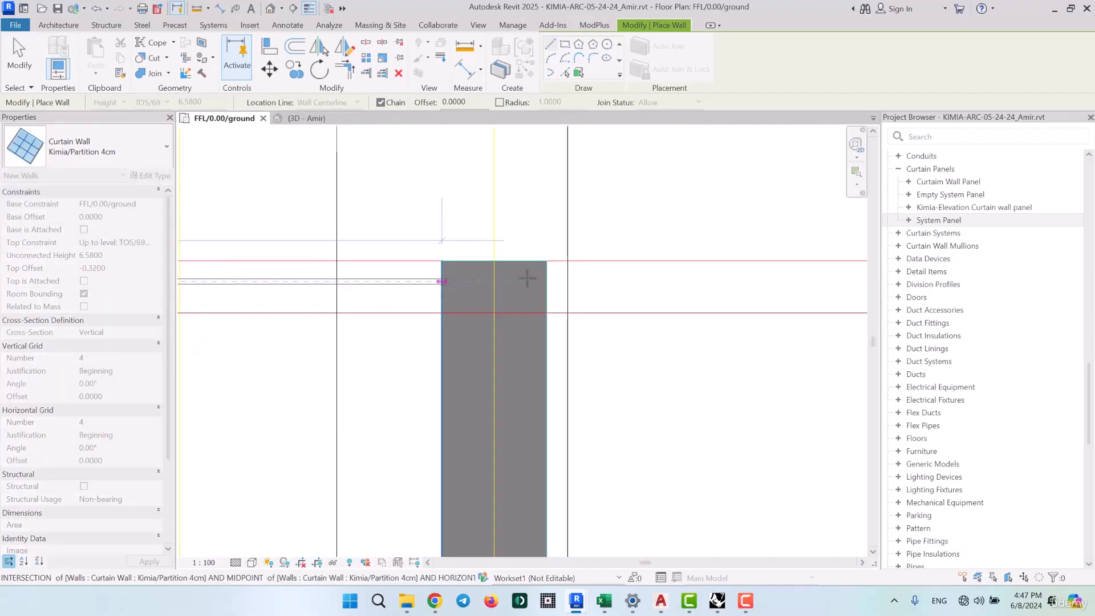
pyautogui.press('Escape')
# Draw a Kimia/Partition 4cm wall along the front of unit 7, between its dividing walls with units 8 and 6
pyautogui.click(548, 280)
pyautogui.scroll(-3, 400, 276)
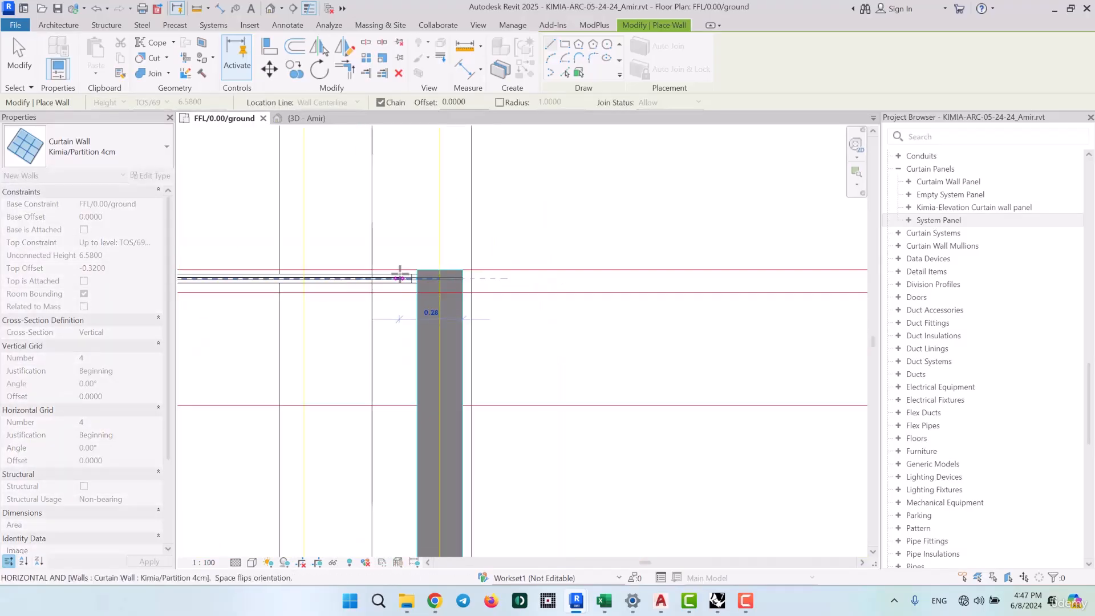
pyautogui.scroll(-2, 400, 274)
pyautogui.moveTo(650, 290); pyautogui.dragTo(80, 313, button='middle')
pyautogui.moveTo(662, 310); pyautogui.dragTo(255, 305, button='middle')
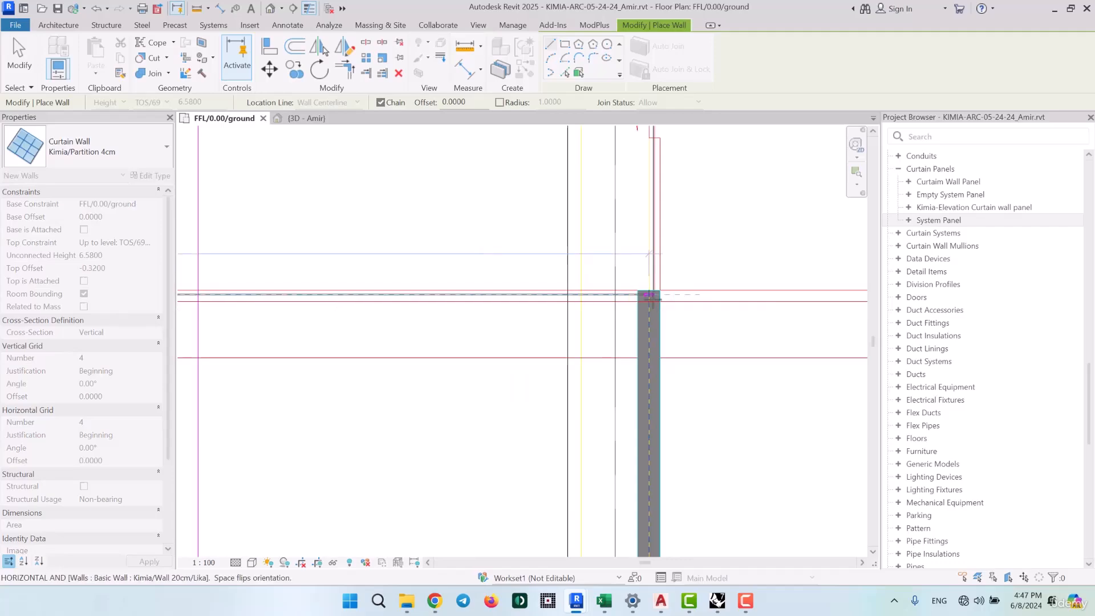
pyautogui.scroll(3, 649, 296)
pyautogui.moveTo(703, 321); pyautogui.dragTo(409, 342, button='middle')
pyautogui.press('Escape')
# Draw a Kimia/Partition 4cm wall along the front of unit 6, from the dividing wall with unit 7 to the end of the horizontal 20 cm wall
pyautogui.click(374, 320)
pyautogui.scroll(-5, 374, 320)
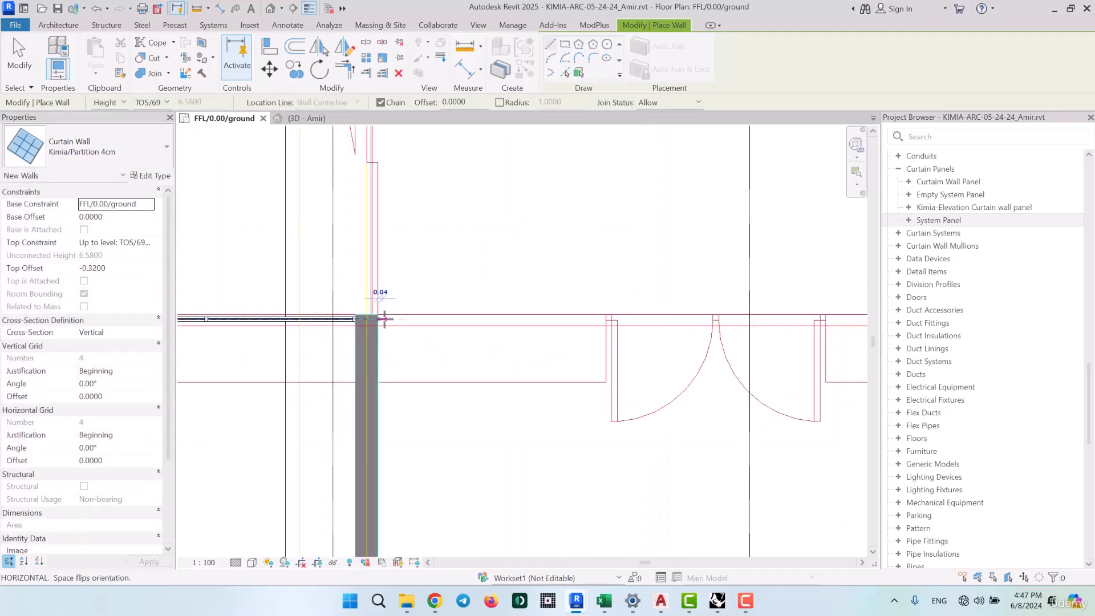
pyautogui.scroll(4, 673, 319)
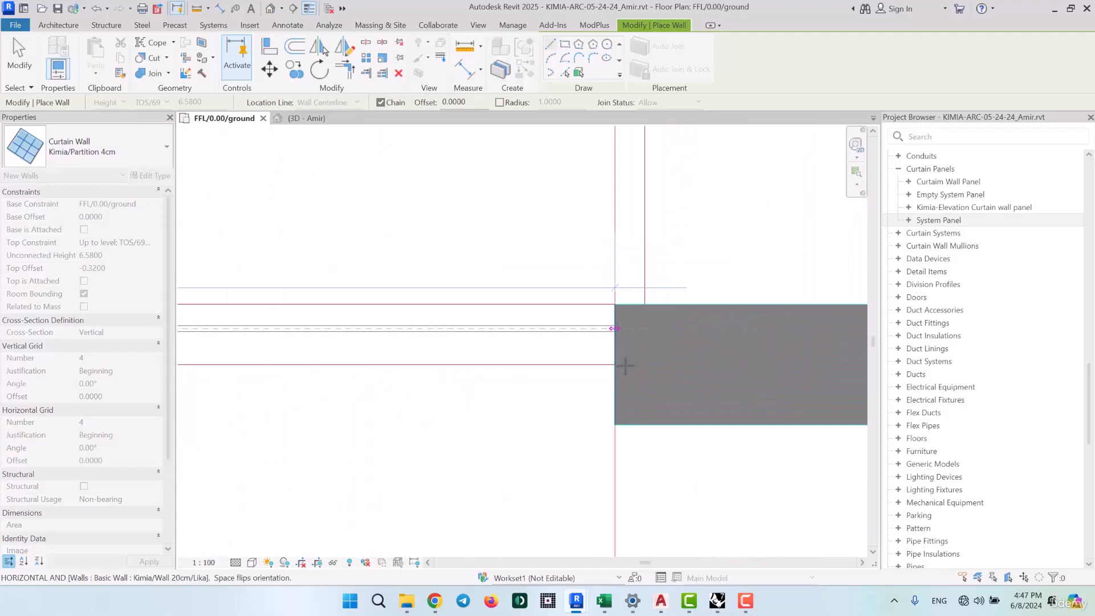
pyautogui.click(614, 329)
pyautogui.press('Escape')
pyautogui.press('Escape')
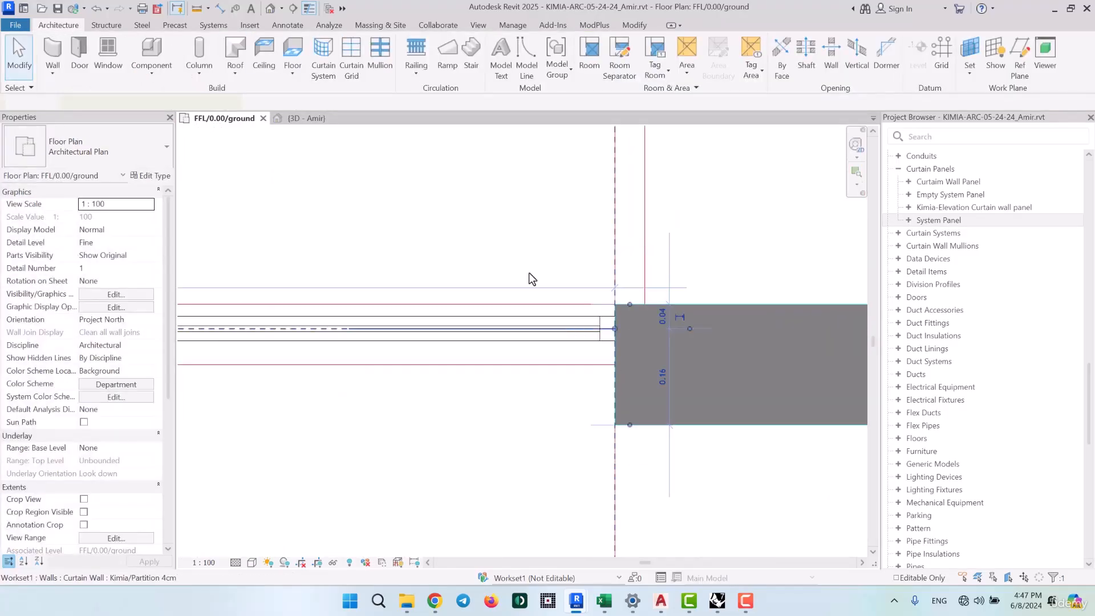
# Move the unit 6 partition up so its mullion's upper corner meets the upper corner of the dividing wall with unit 7
pyautogui.press('m')
pyautogui.press('v')
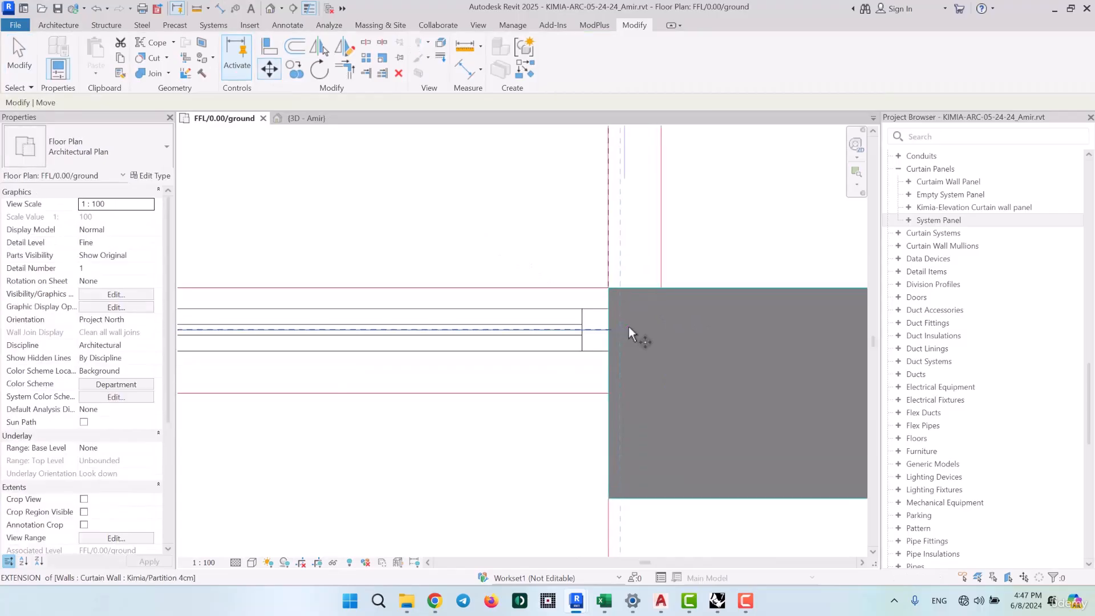
pyautogui.scroll(-5, 628, 326)
pyautogui.scroll(5, 244, 325)
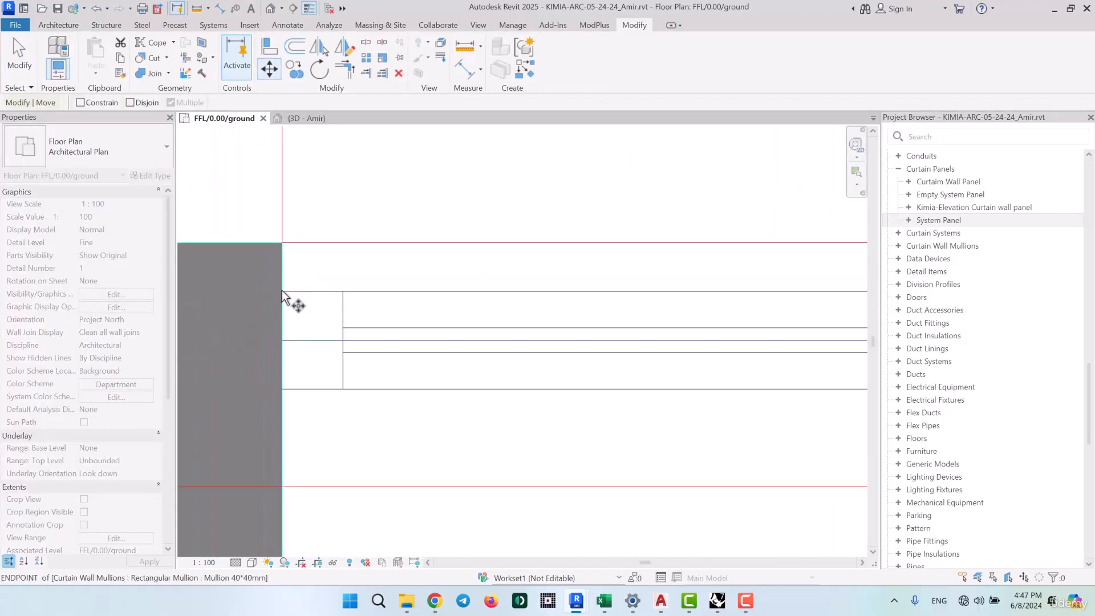
pyautogui.click(282, 291)
pyautogui.scroll(-6, 533, 299)
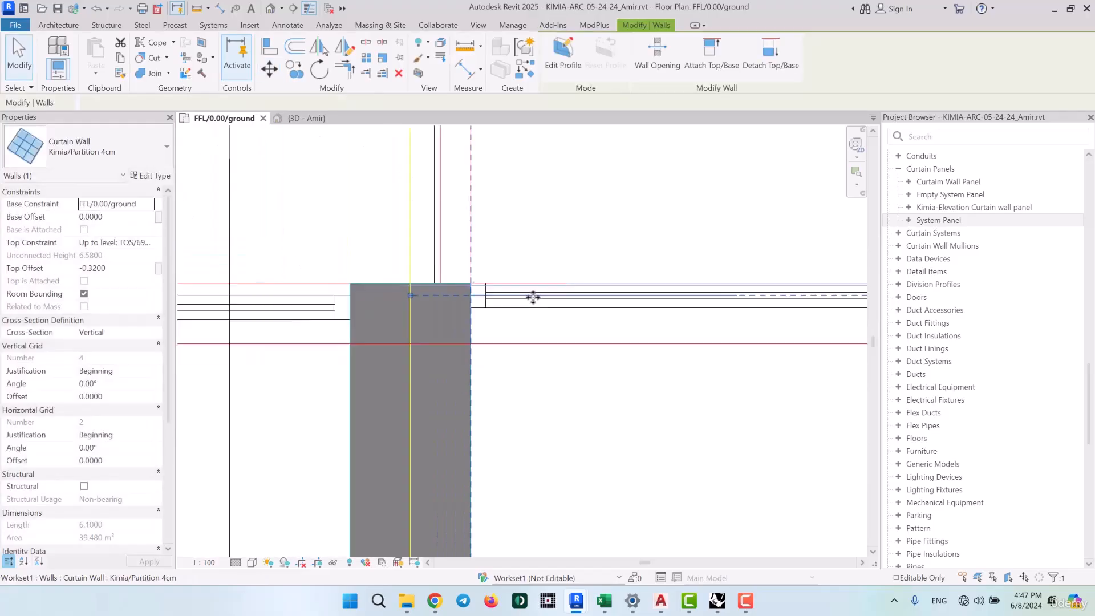
# Move the unit 7 partition up so its mullion's upper edge lines up with the upper end of its dividing walls
pyautogui.click(280, 70)
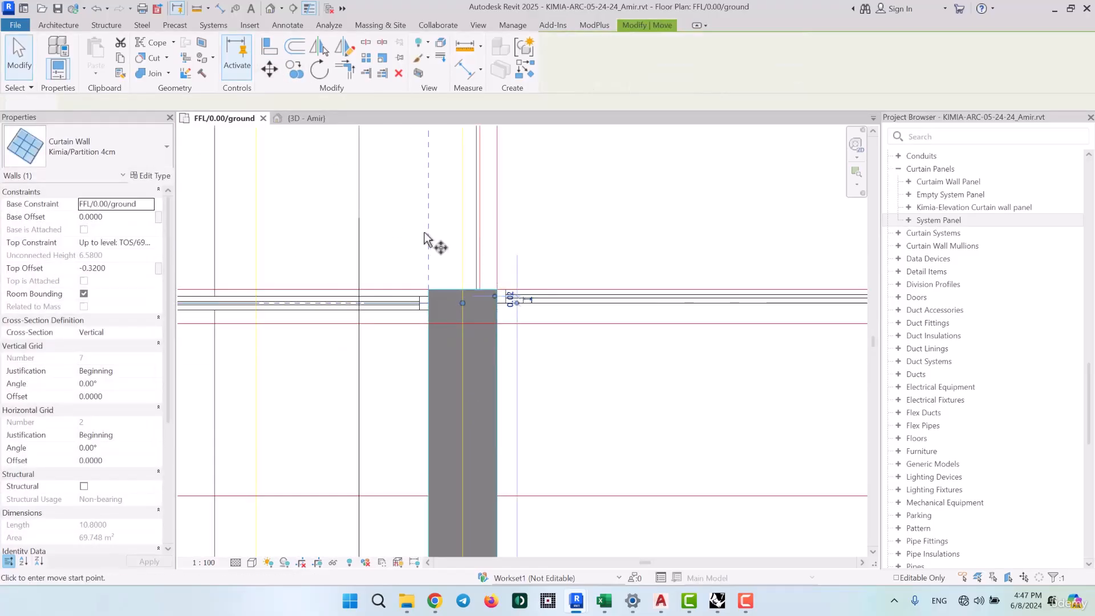
pyautogui.press('Escape')
pyautogui.press('Escape')
pyautogui.scroll(3, 444, 294)
# Move the unit 8 partition up so its mullion's upper corner meets the upper corner of the dividing wall with unit 7
pyautogui.click(393, 350)
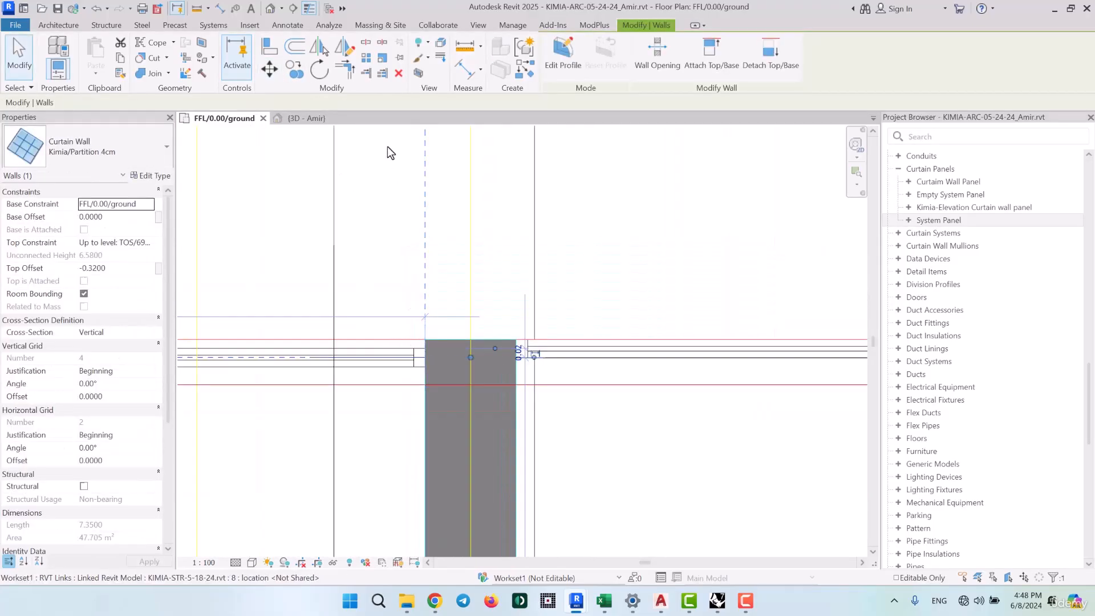
pyautogui.scroll(2, 388, 147)
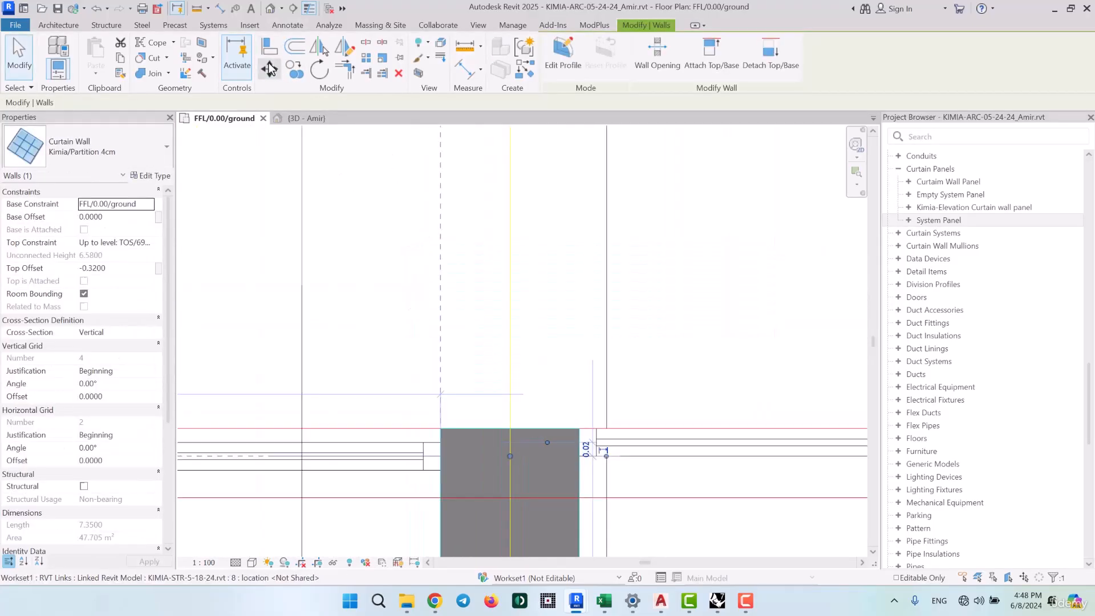
pyautogui.click(269, 69)
pyautogui.scroll(2, 435, 474)
pyautogui.click(442, 421)
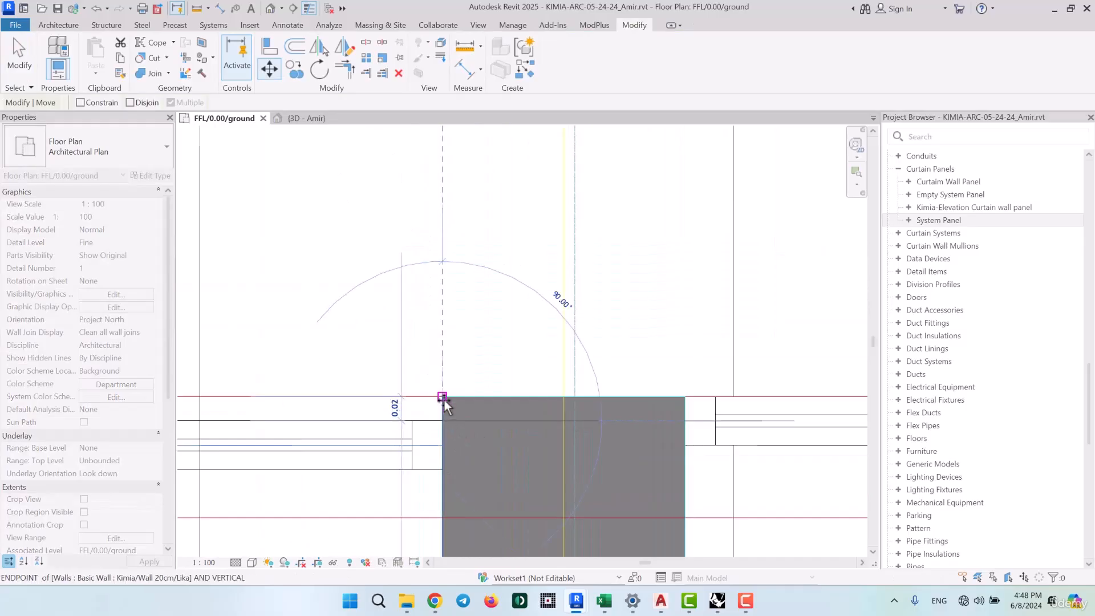
pyautogui.click(585, 444)
pyautogui.scroll(-5, 587, 440)
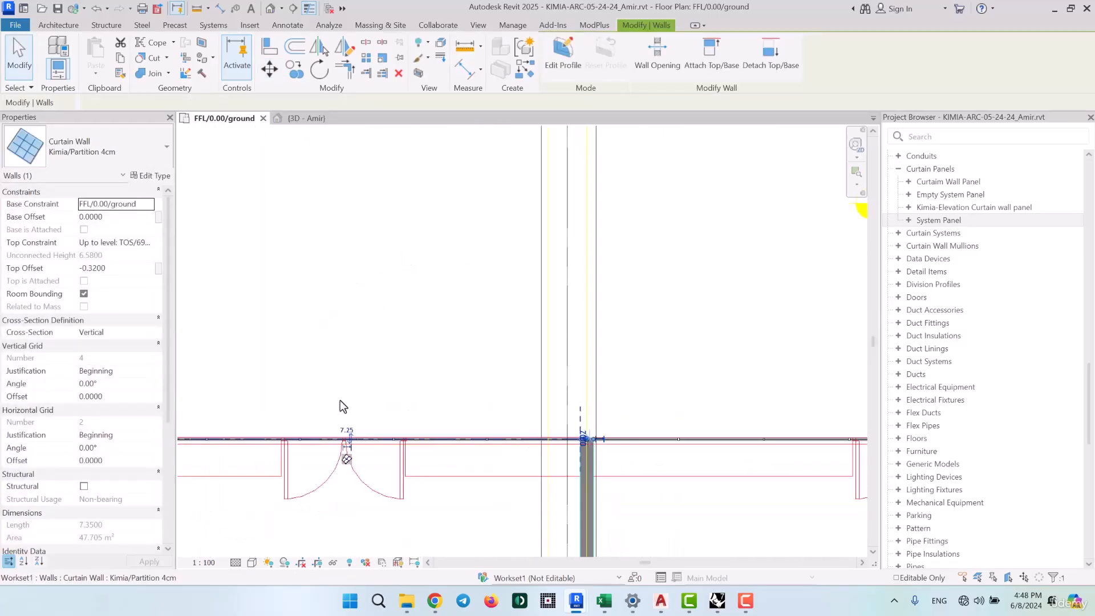
pyautogui.moveTo(274, 455); pyautogui.dragTo(793, 395, button='middle')
pyautogui.scroll(7, 650, 388)
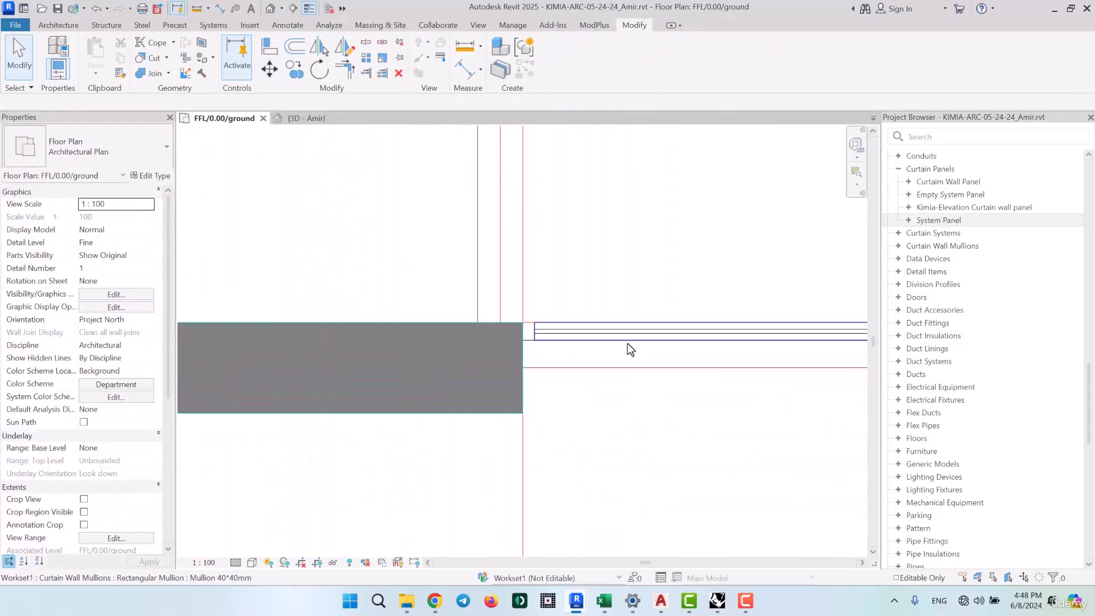
pyautogui.scroll(-7, 466, 453)
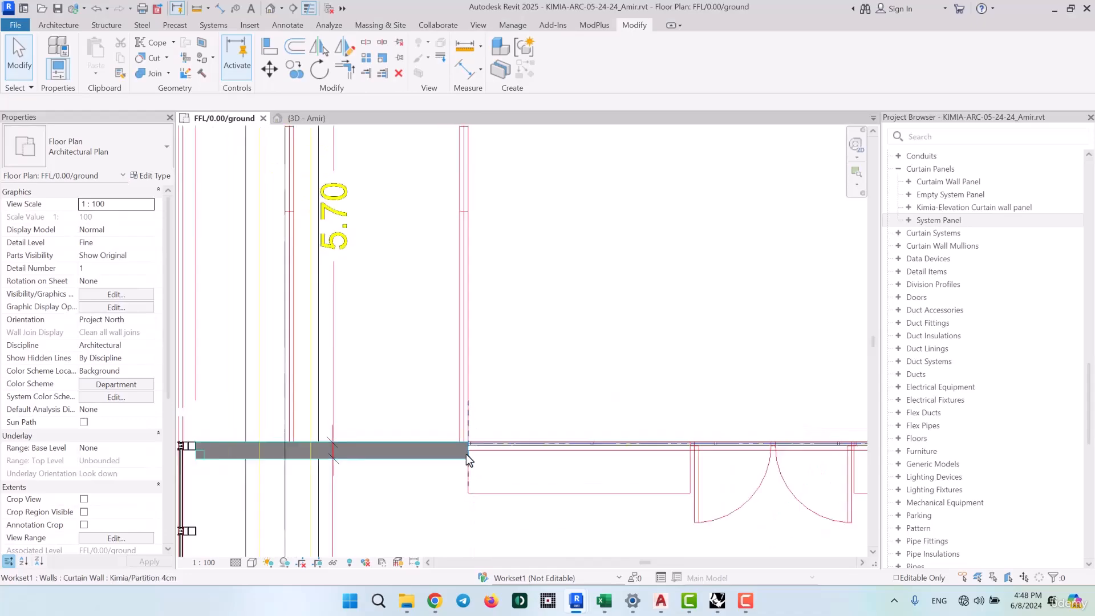
# Draw a horizontal Kimia/Partition 4cm wall along the lower side of unit 9, from the column to the end of the 20 cm wall
pyautogui.moveTo(581, 360); pyautogui.dragTo(341, 380, button='middle')
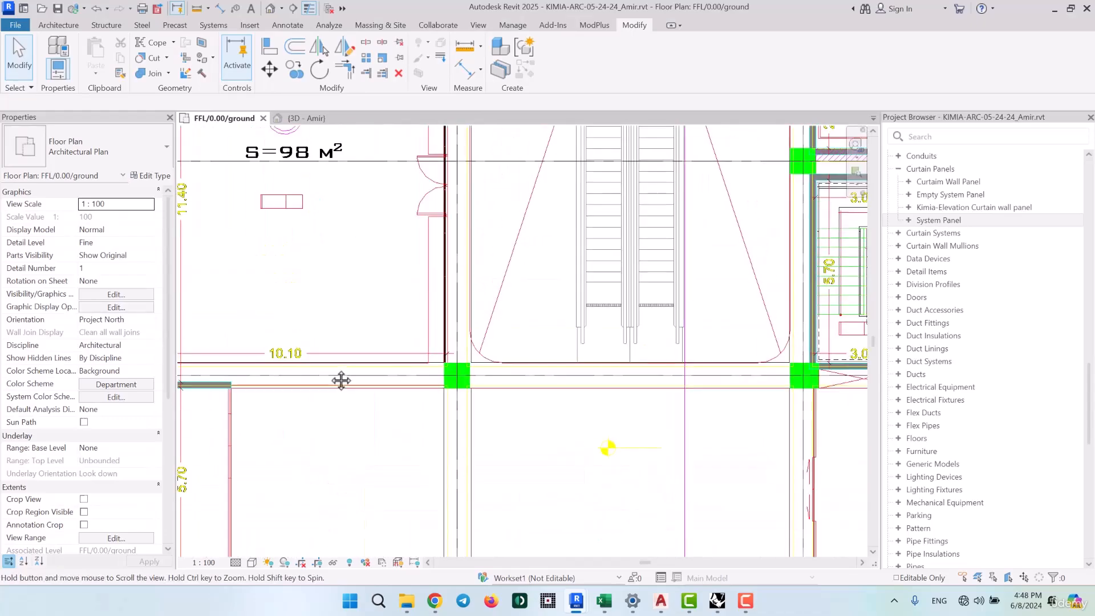
pyautogui.scroll(2, 288, 394)
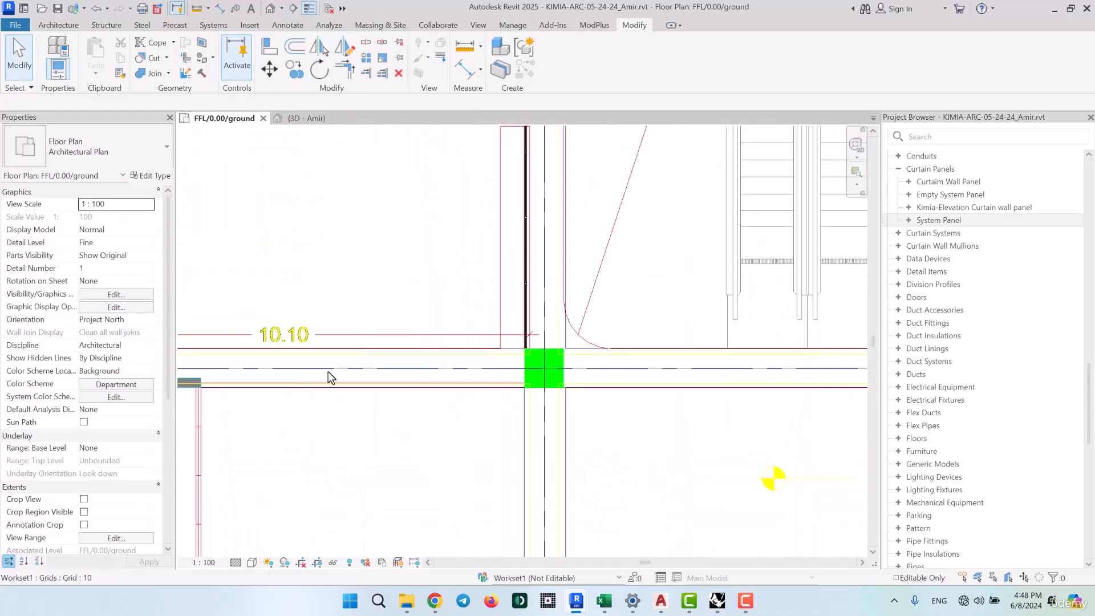
pyautogui.scroll(-2, 466, 396)
pyautogui.moveTo(452, 344); pyautogui.dragTo(438, 381, button='middle')
pyautogui.scroll(7, 501, 401)
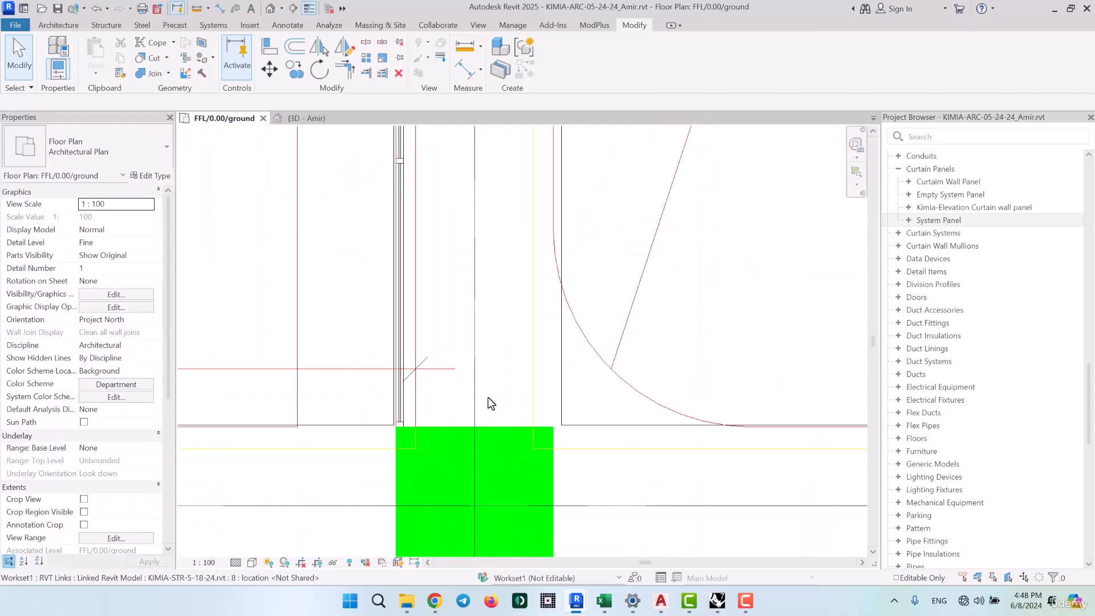
pyautogui.scroll(3, 482, 404)
pyautogui.scroll(-10, 560, 471)
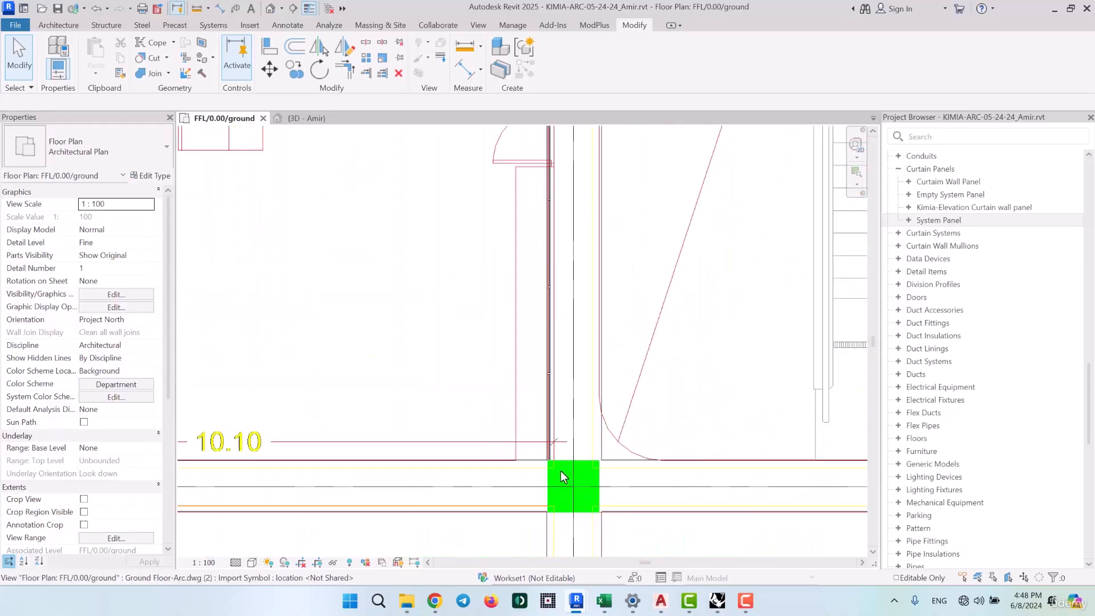
pyautogui.scroll(4, 506, 512)
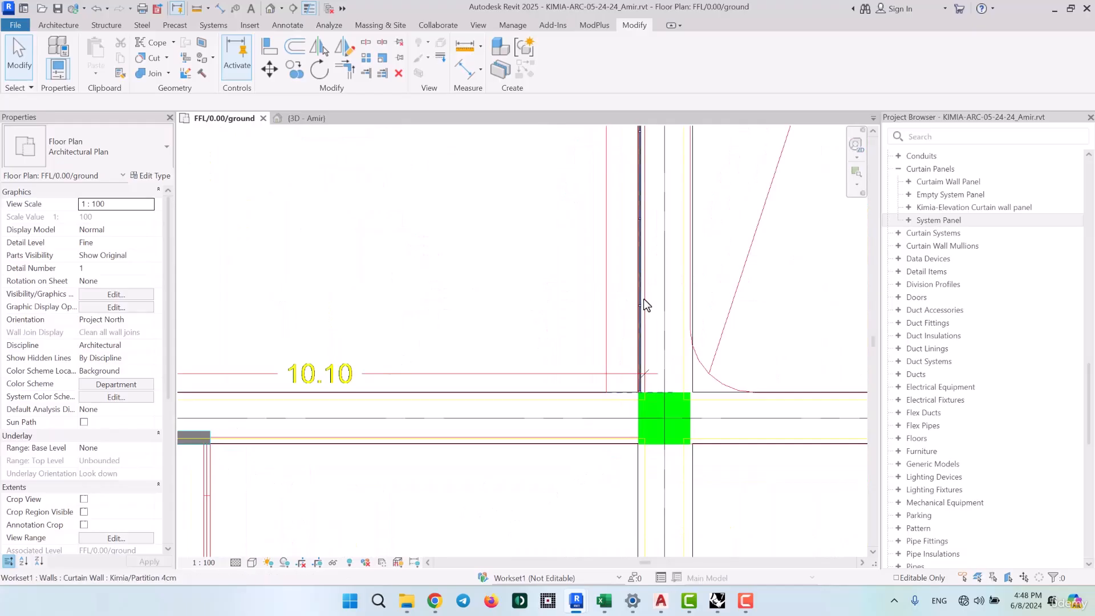
pyautogui.click(641, 302)
pyautogui.press('c')
pyautogui.press('s')
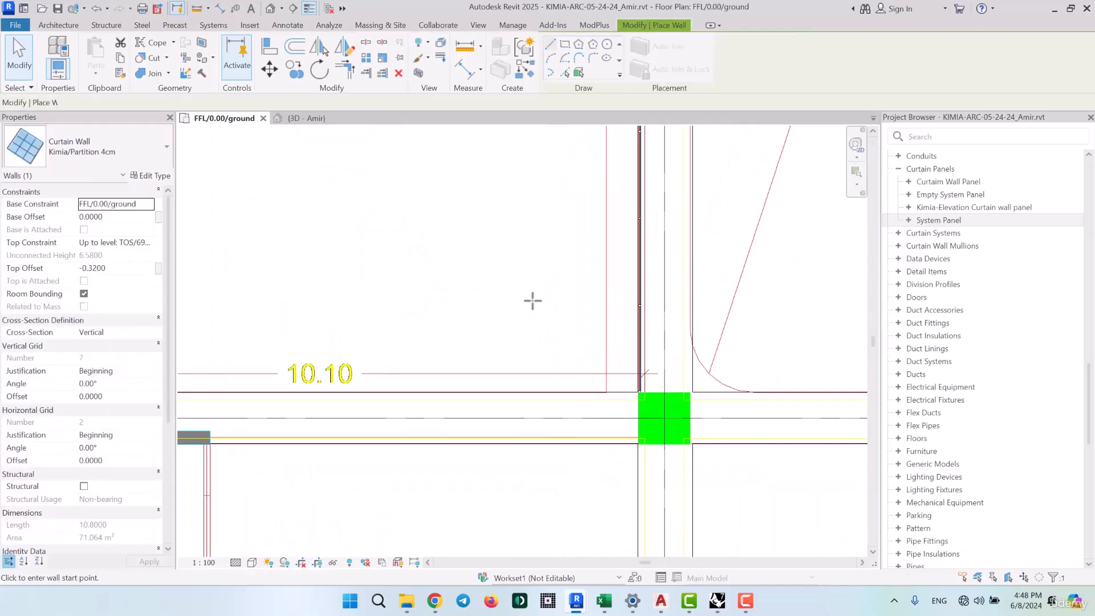
pyautogui.scroll(-4, 532, 301)
pyautogui.scroll(6, 582, 368)
pyautogui.scroll(5, 564, 353)
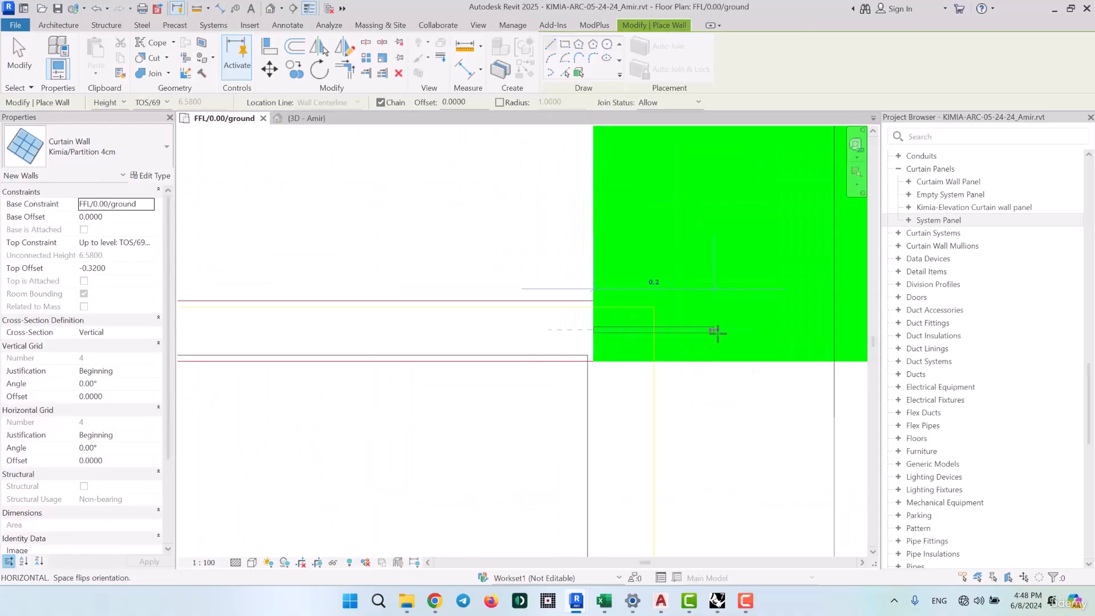
pyautogui.scroll(-6, 718, 334)
pyautogui.moveTo(217, 336); pyautogui.dragTo(735, 328, button='middle')
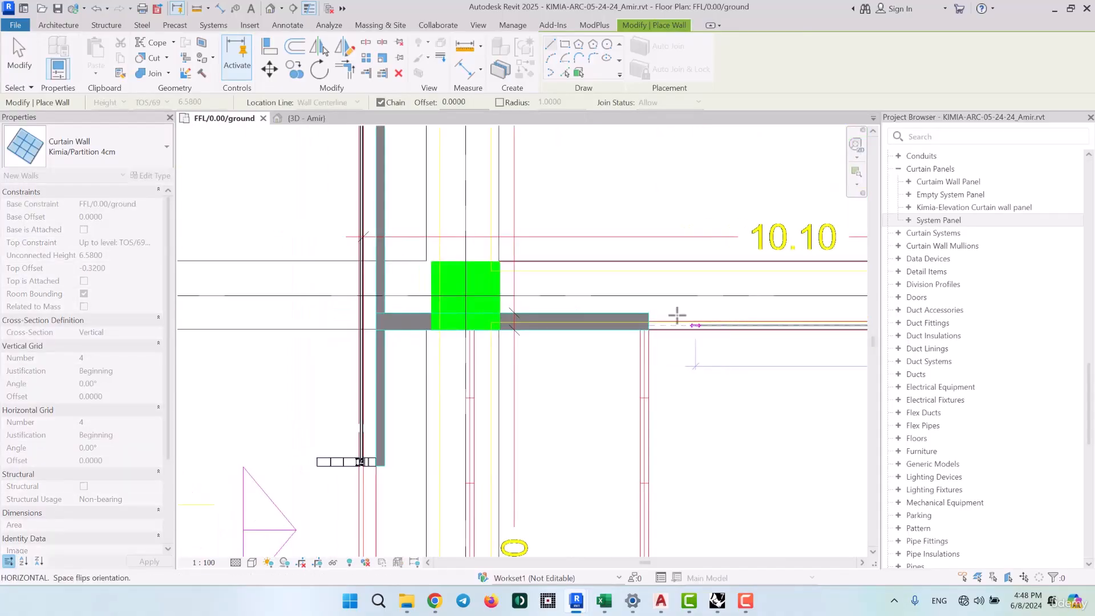
pyautogui.scroll(5, 677, 314)
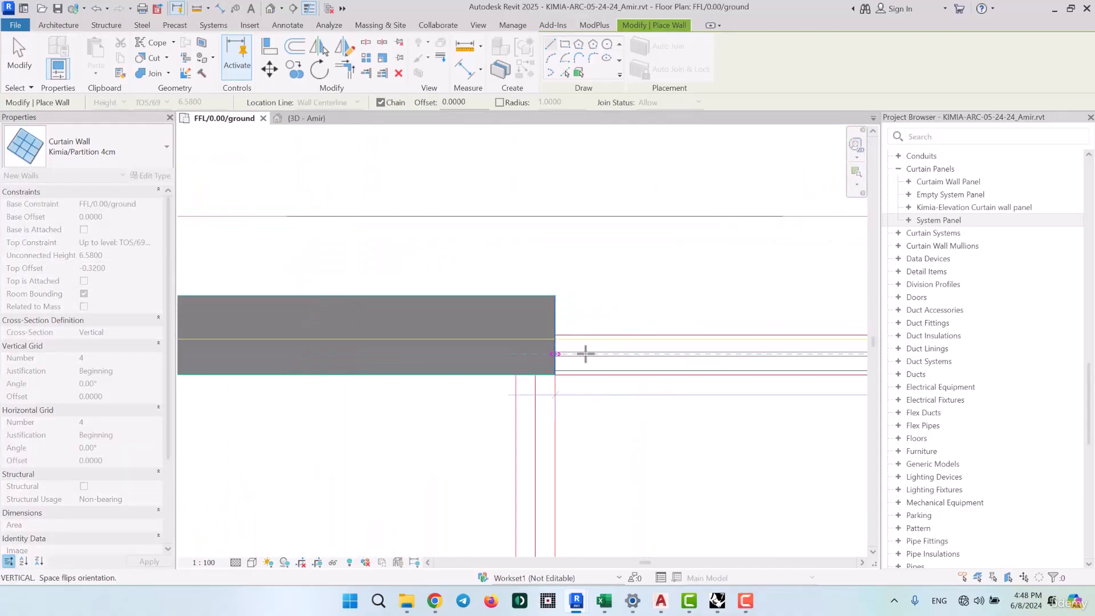
pyautogui.click(565, 354)
pyautogui.press('Escape')
pyautogui.press('Escape')
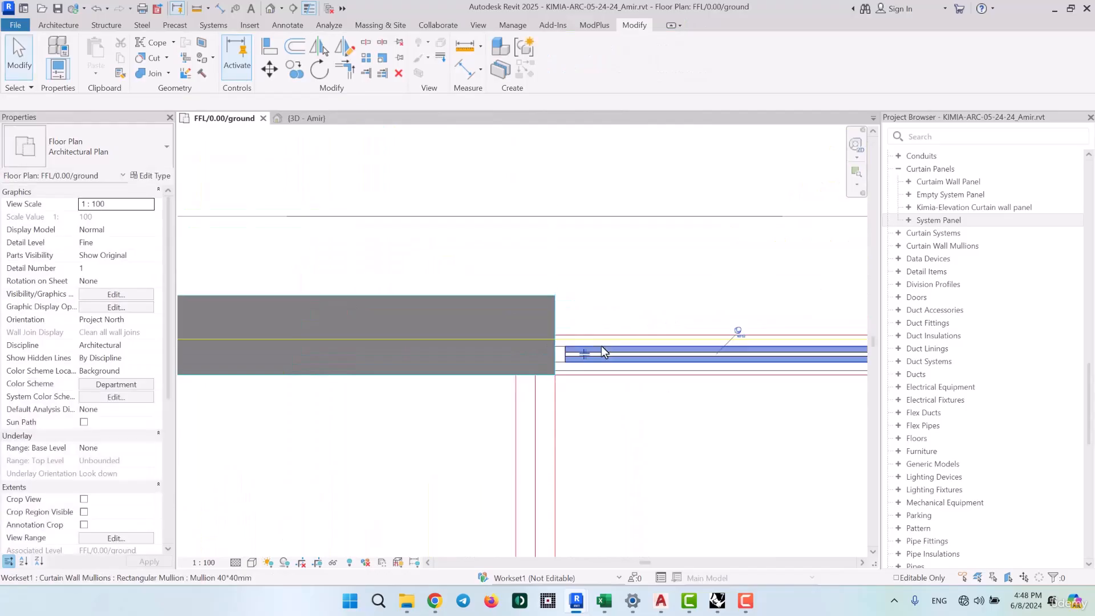
# Move the partition below unit 9 down so its mullion's lower corner meets the lower-left corner of the column
pyautogui.click(582, 354)
pyautogui.click(270, 70)
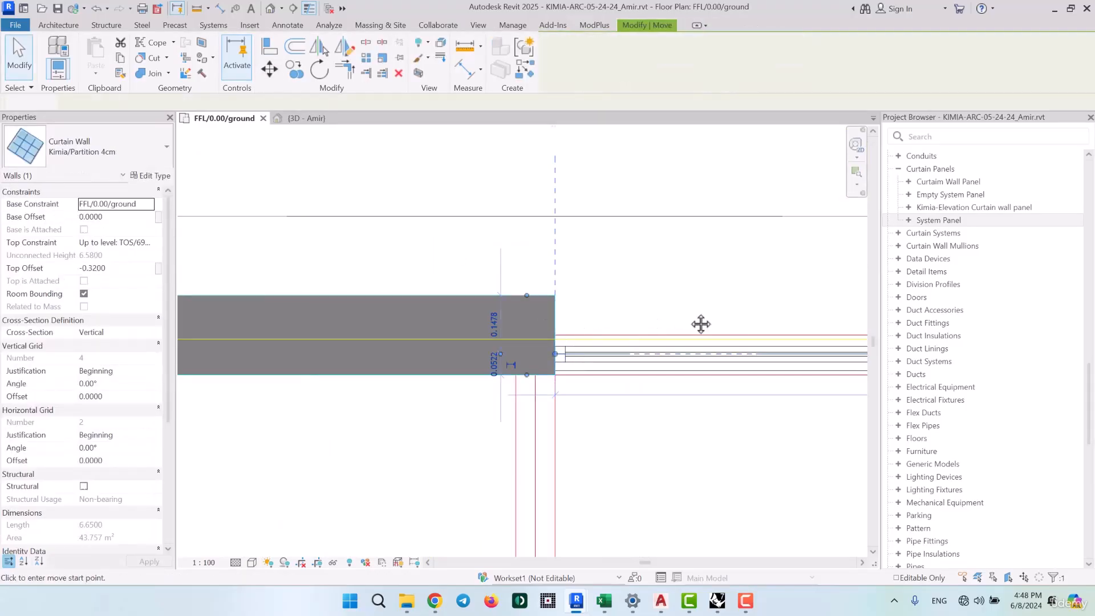
pyautogui.moveTo(701, 324); pyautogui.dragTo(362, 325, button='middle')
pyautogui.press('Escape')
pyautogui.scroll(-3, 362, 326)
pyautogui.moveTo(841, 373); pyautogui.dragTo(367, 367, button='middle')
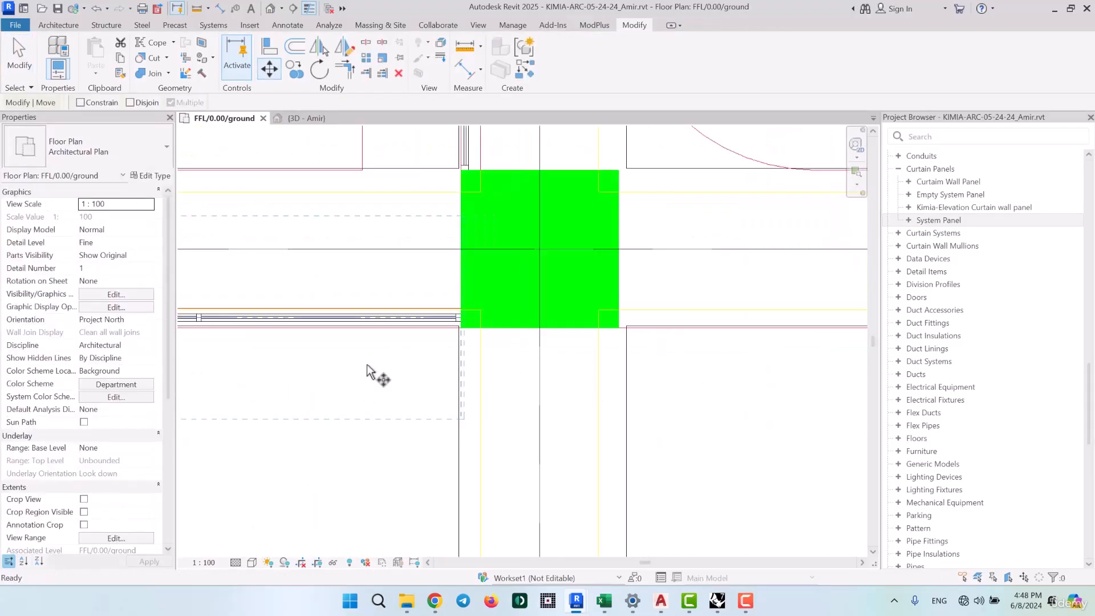
pyautogui.scroll(4, 463, 324)
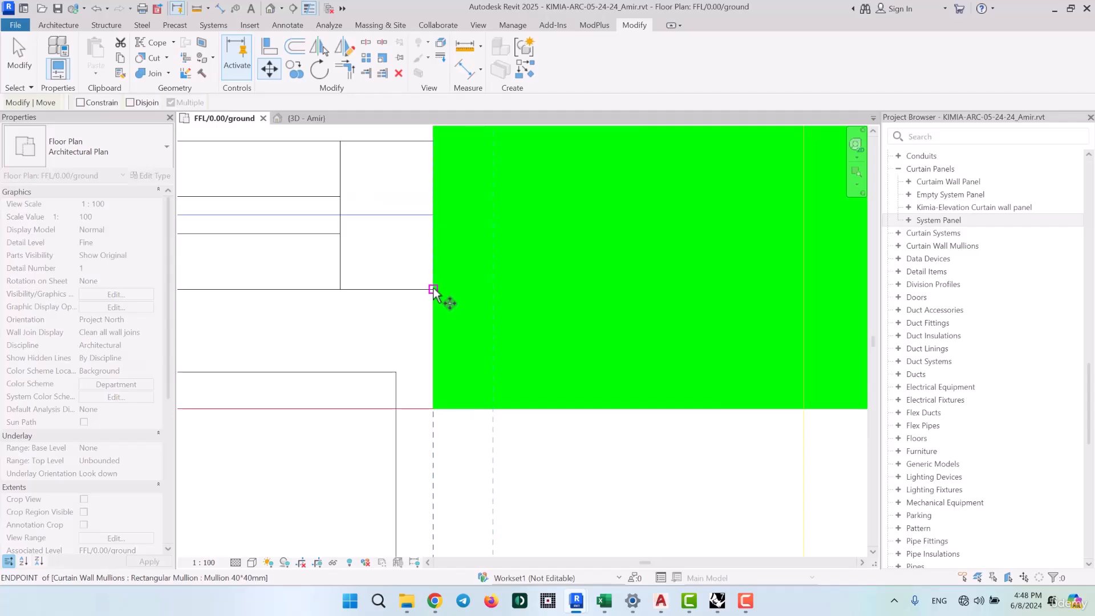
pyautogui.click(433, 289)
pyautogui.click(434, 409)
pyautogui.scroll(-8, 717, 357)
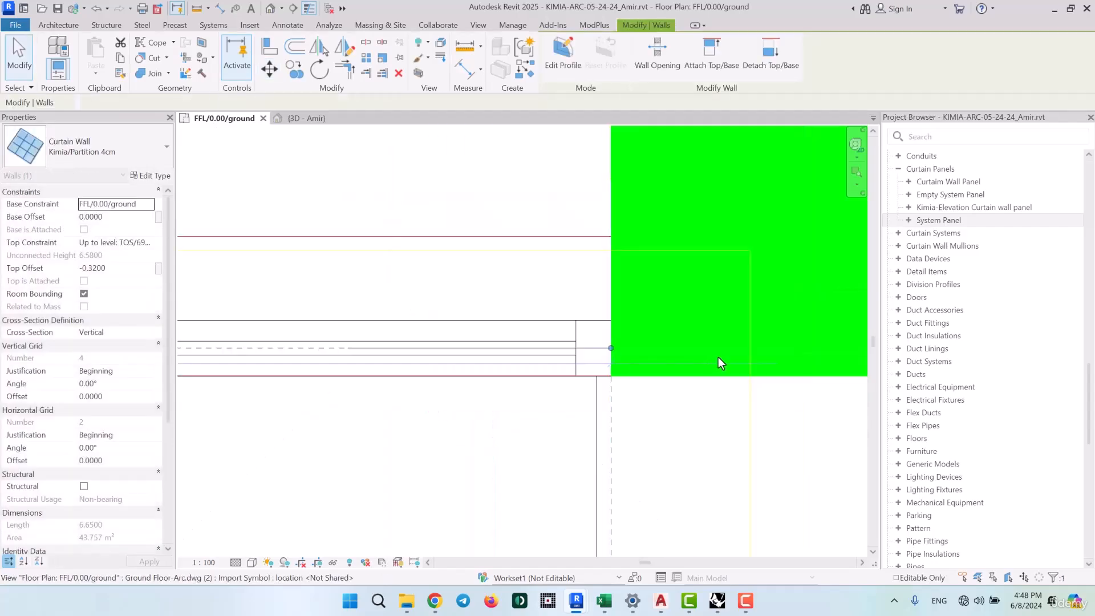
pyautogui.moveTo(351, 391); pyautogui.dragTo(711, 384, button='middle')
pyautogui.scroll(-6, 353, 376)
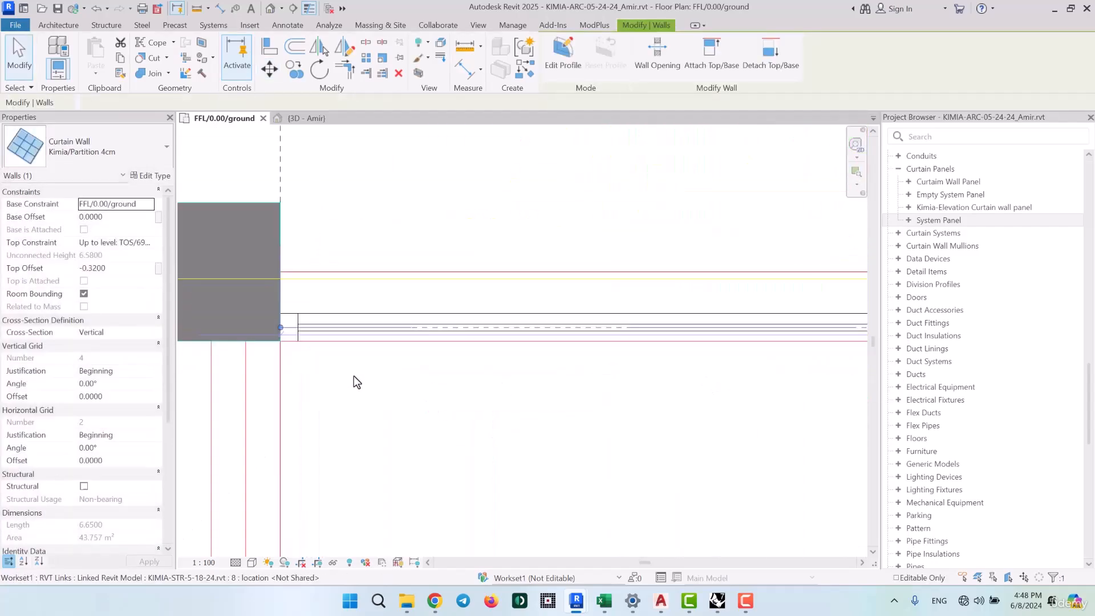
pyautogui.moveTo(542, 230); pyautogui.dragTo(511, 416, button='middle')
pyautogui.press('Escape')
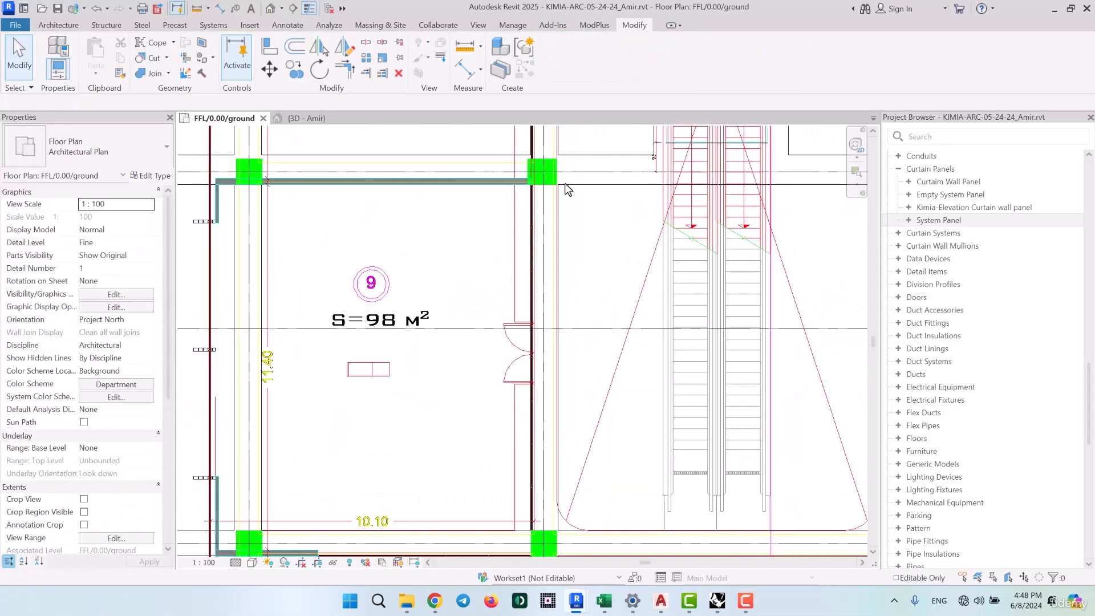
# Move the vertical unit 10 partition left so its lower mullion corner meets the DWG partition line at the column's upper edge
pyautogui.scroll(6, 509, 292)
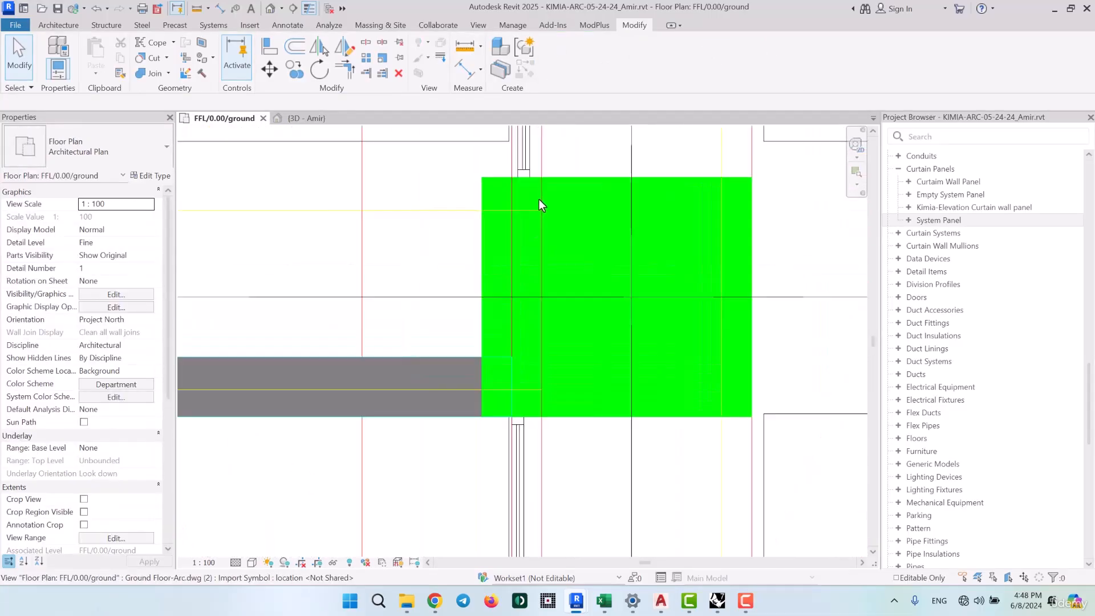
pyautogui.scroll(2, 539, 200)
pyautogui.moveTo(546, 177); pyautogui.dragTo(546, 368, button='middle')
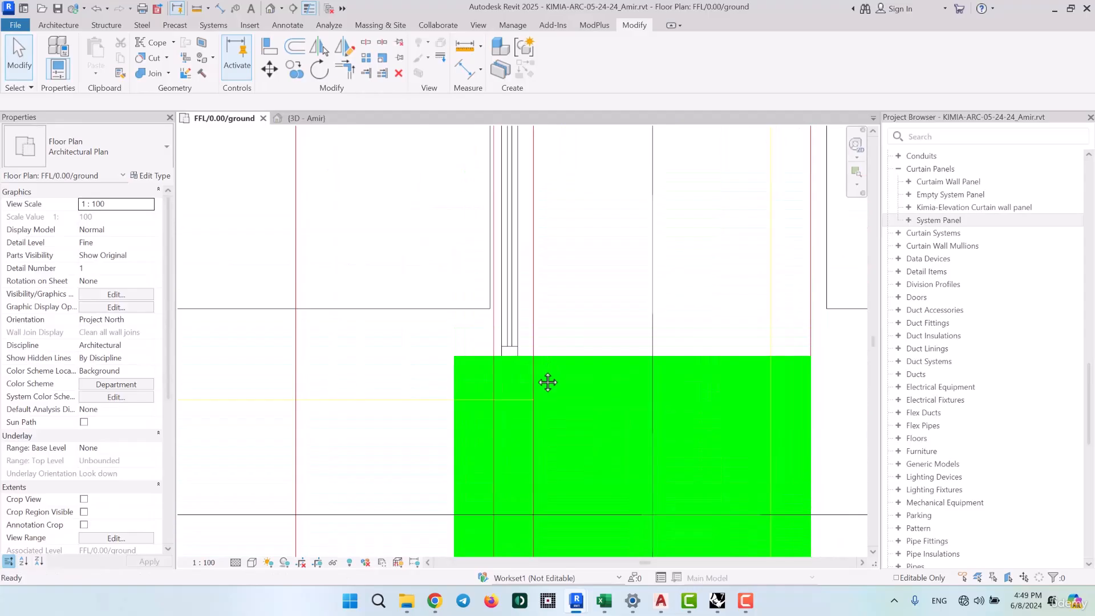
pyautogui.click(508, 267)
pyautogui.click(269, 69)
pyautogui.scroll(3, 505, 356)
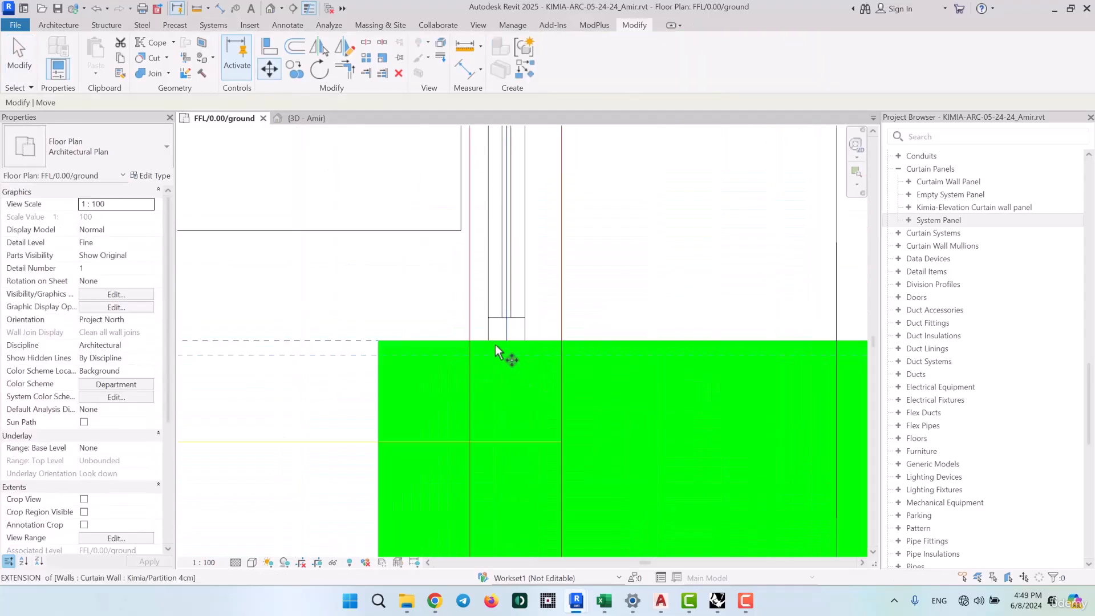
pyautogui.scroll(2, 495, 345)
pyautogui.click(482, 337)
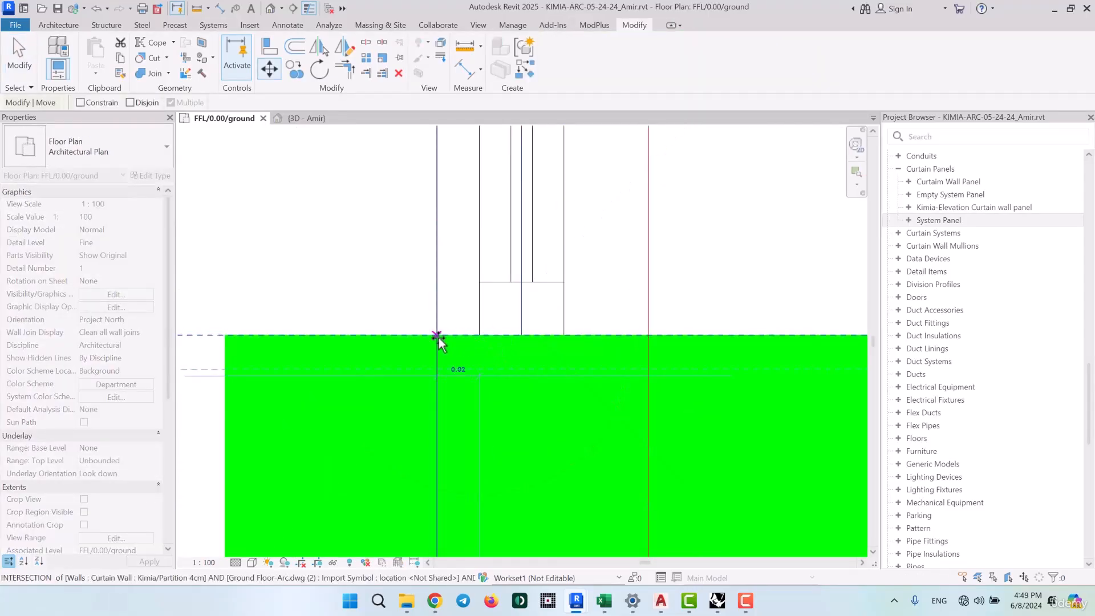
pyautogui.click(514, 388)
pyautogui.scroll(-5, 499, 353)
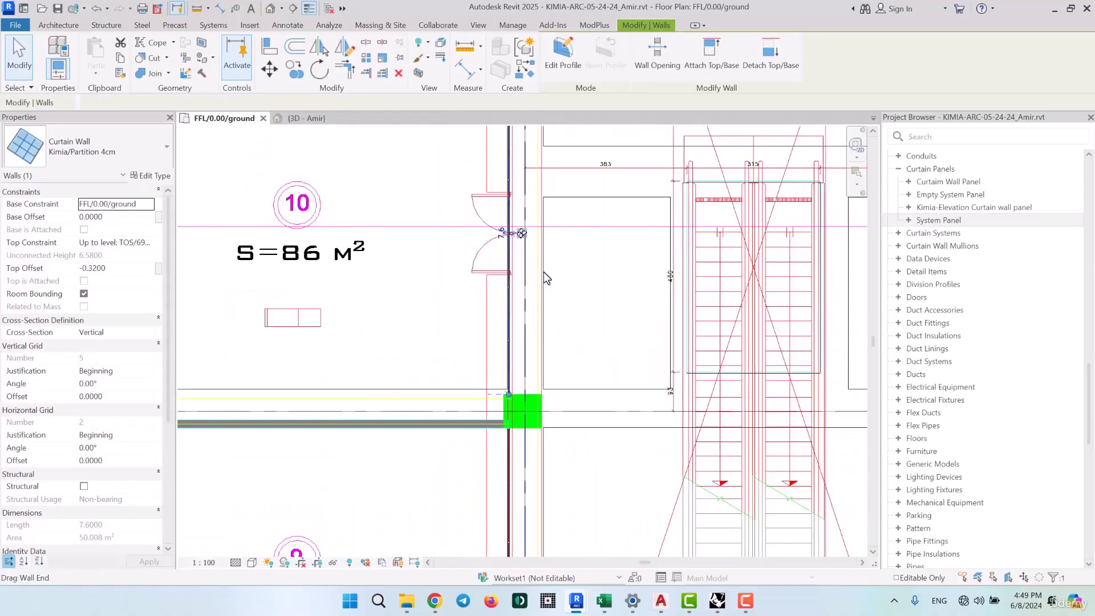
pyautogui.moveTo(543, 256); pyautogui.dragTo(526, 547, button='middle')
pyautogui.press('Escape')
# Set the Kimia/Partition 4cm type's vertical grid layout to None from the unit 12 partition and delete the type-generated gridlines
pyautogui.scroll(-4, 512, 305)
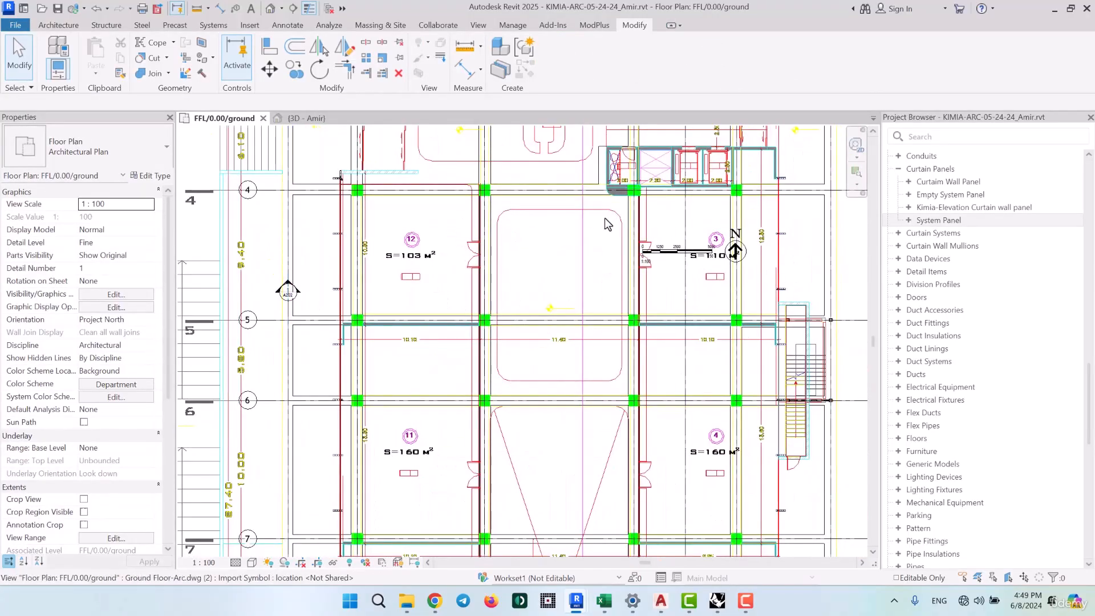
pyautogui.moveTo(606, 234); pyautogui.dragTo(611, 418, button='middle')
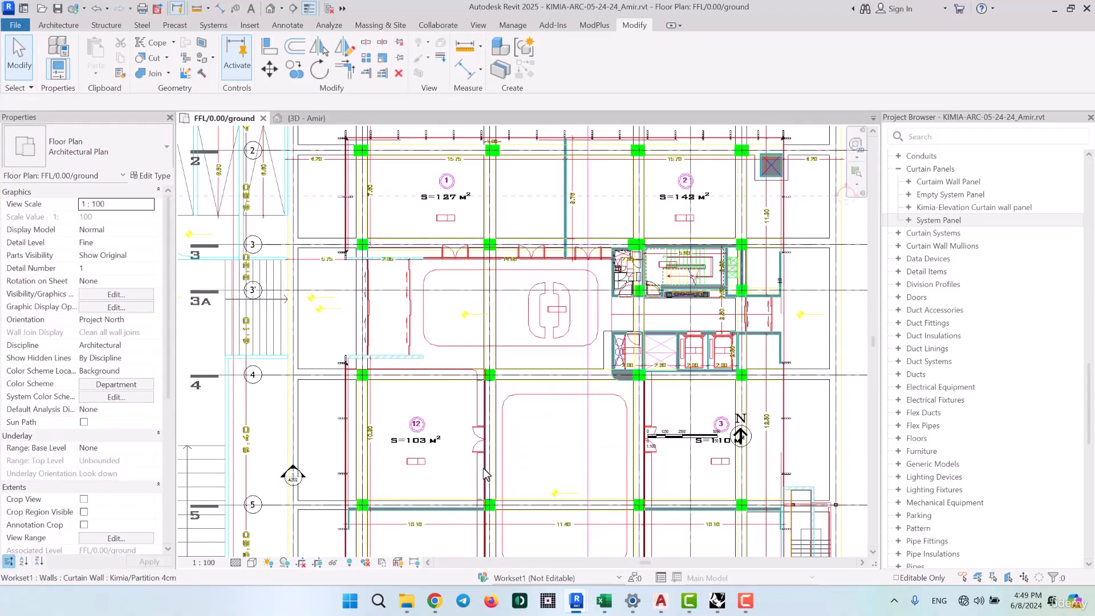
pyautogui.scroll(6, 484, 469)
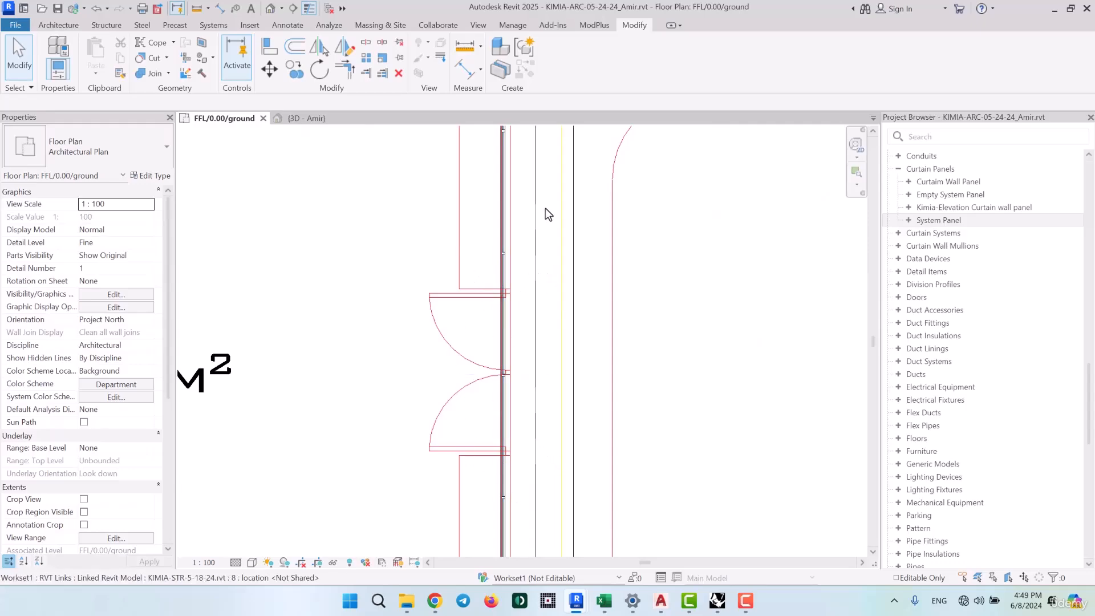
pyautogui.moveTo(546, 210); pyautogui.dragTo(578, 447, button='middle')
pyautogui.scroll(-3, 478, 237)
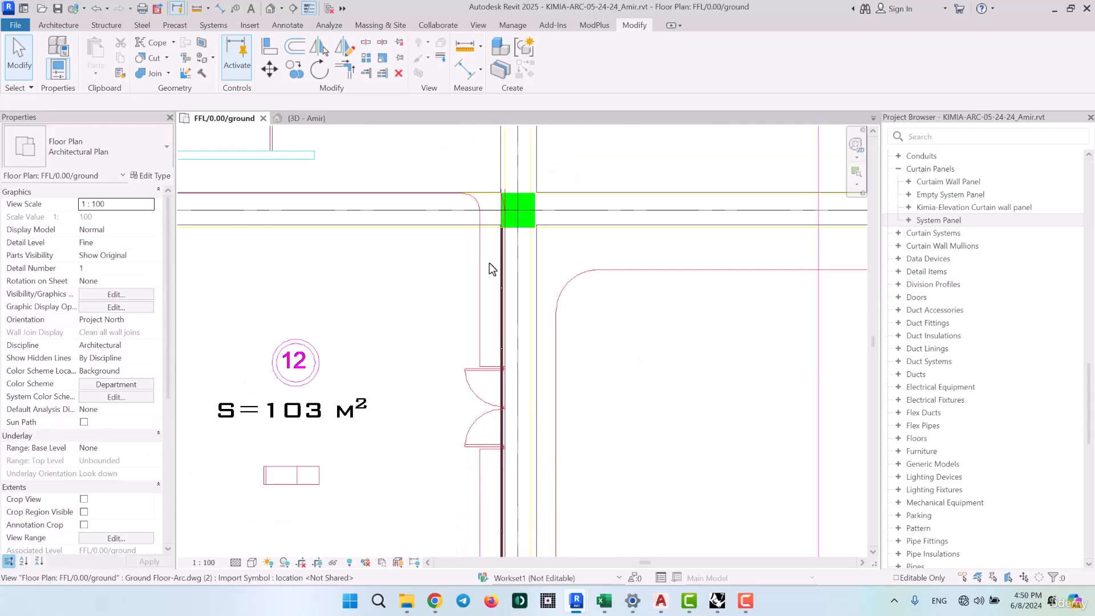
pyautogui.click(506, 281)
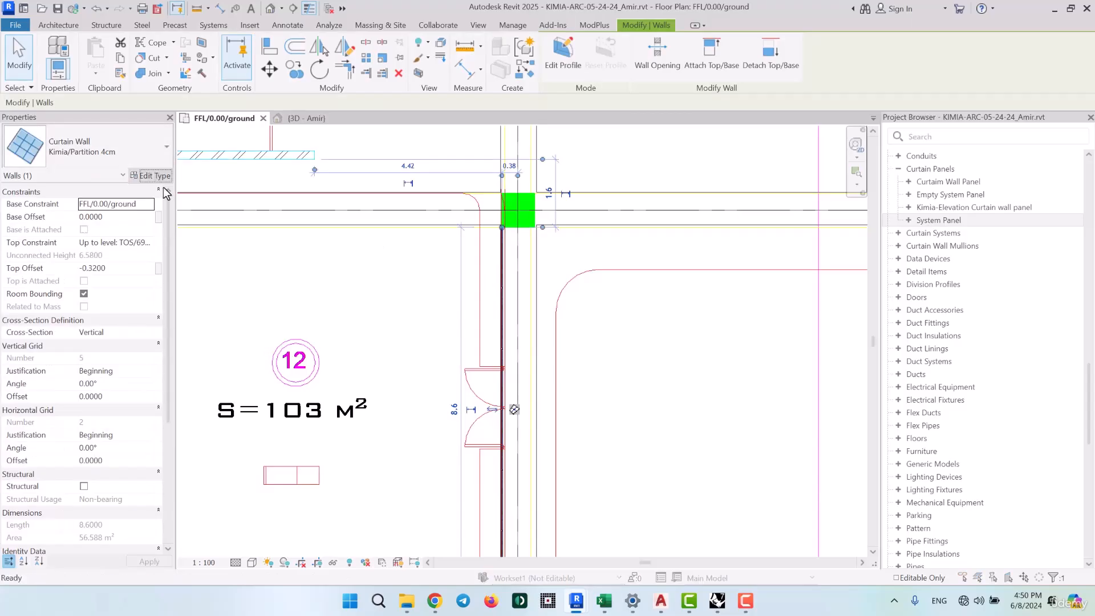
pyautogui.click(153, 176)
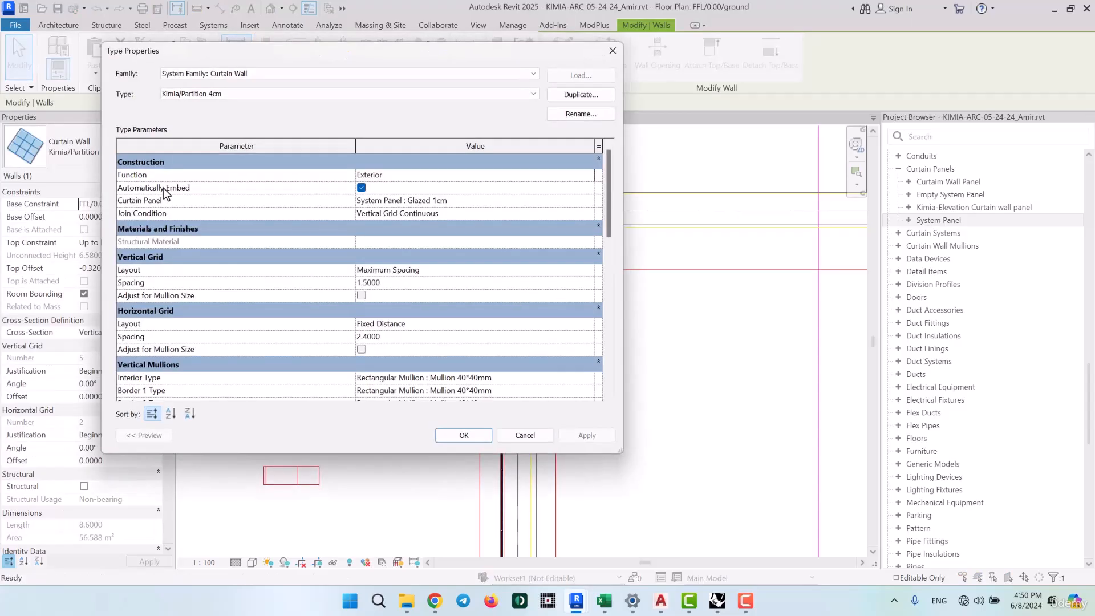
pyautogui.click(588, 269)
pyautogui.click(374, 282)
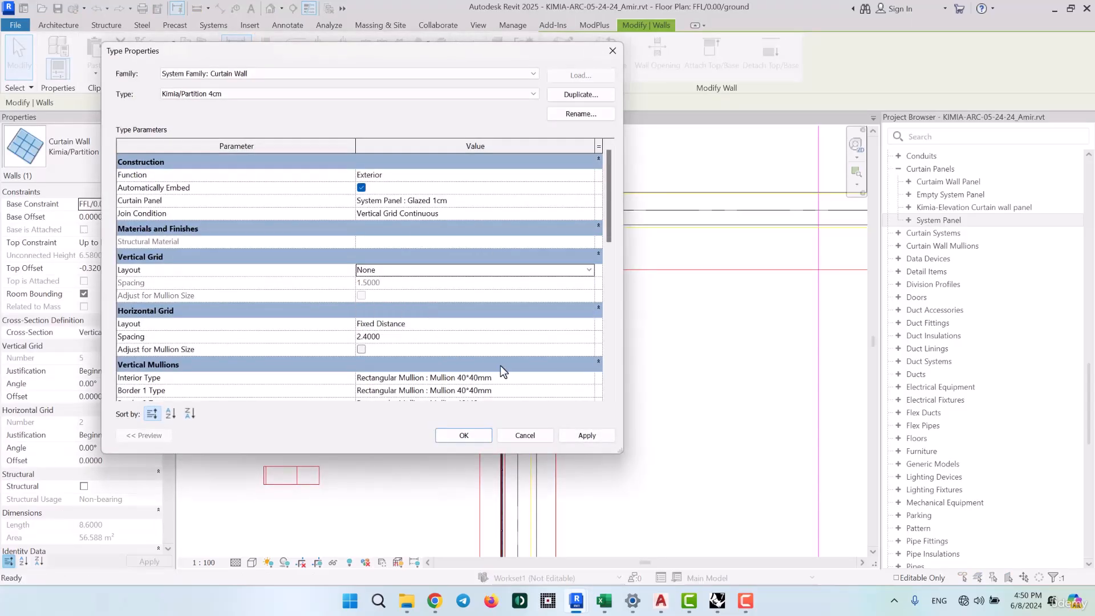
pyautogui.click(463, 436)
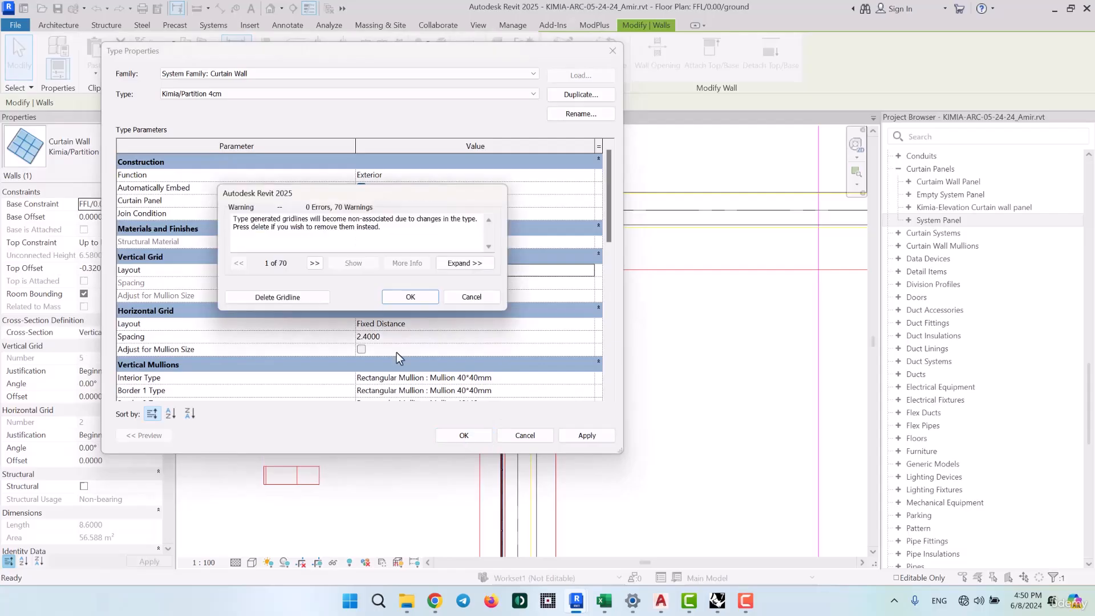
pyautogui.click(276, 298)
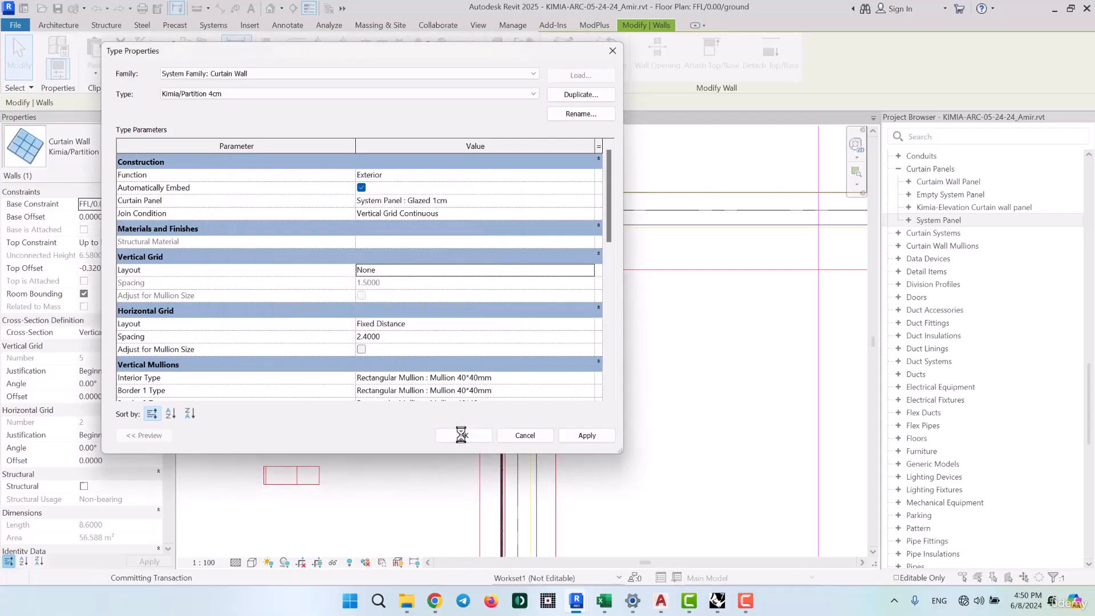
# Add a vertical curtain grid line to the unit 12 partition at the upper jamb of the double door
pyautogui.scroll(4, 502, 439)
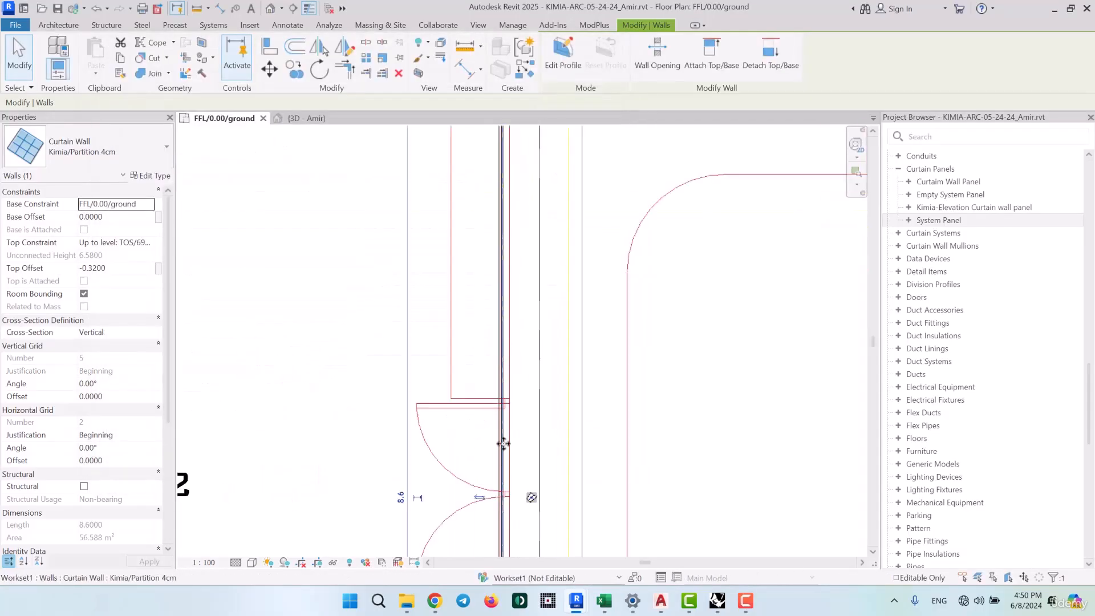
pyautogui.click(543, 374)
pyautogui.scroll(-3, 456, 406)
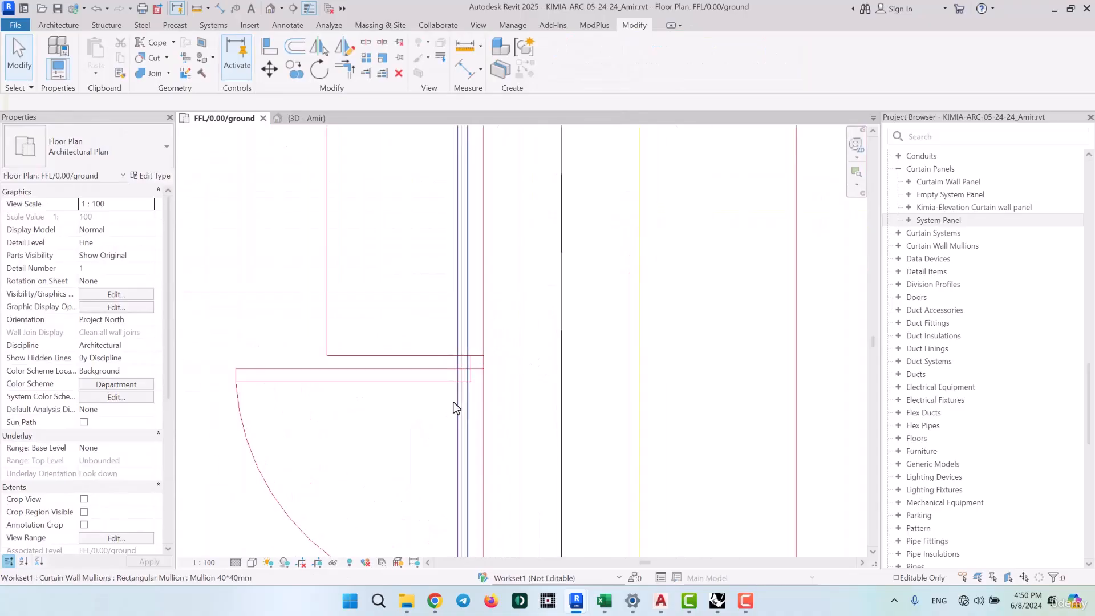
pyautogui.scroll(-2, 456, 406)
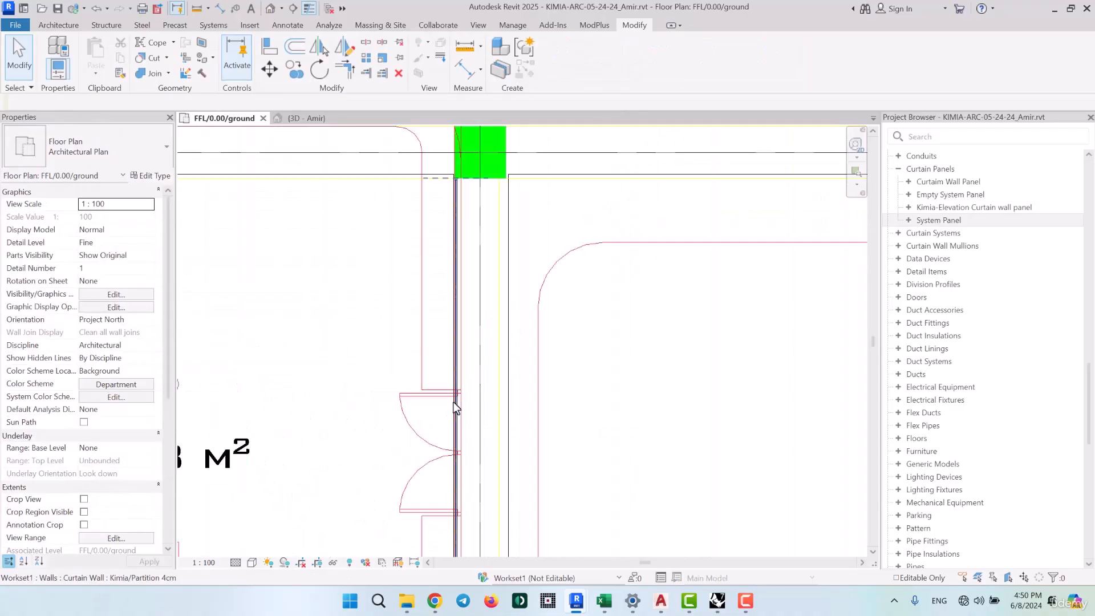
pyautogui.click(59, 25)
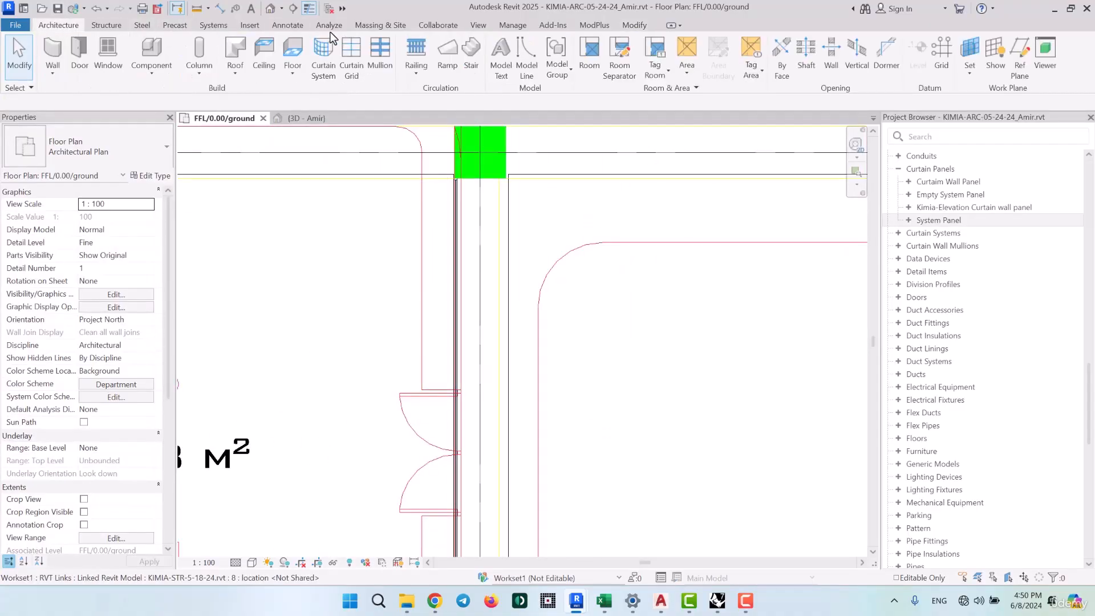
pyautogui.click(351, 56)
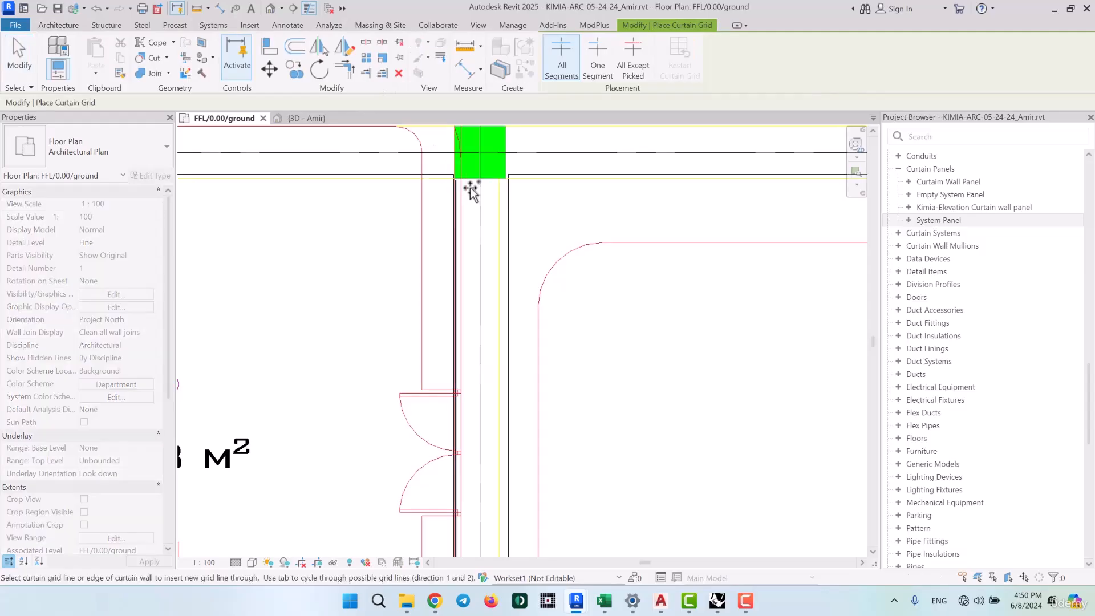
pyautogui.scroll(5, 457, 399)
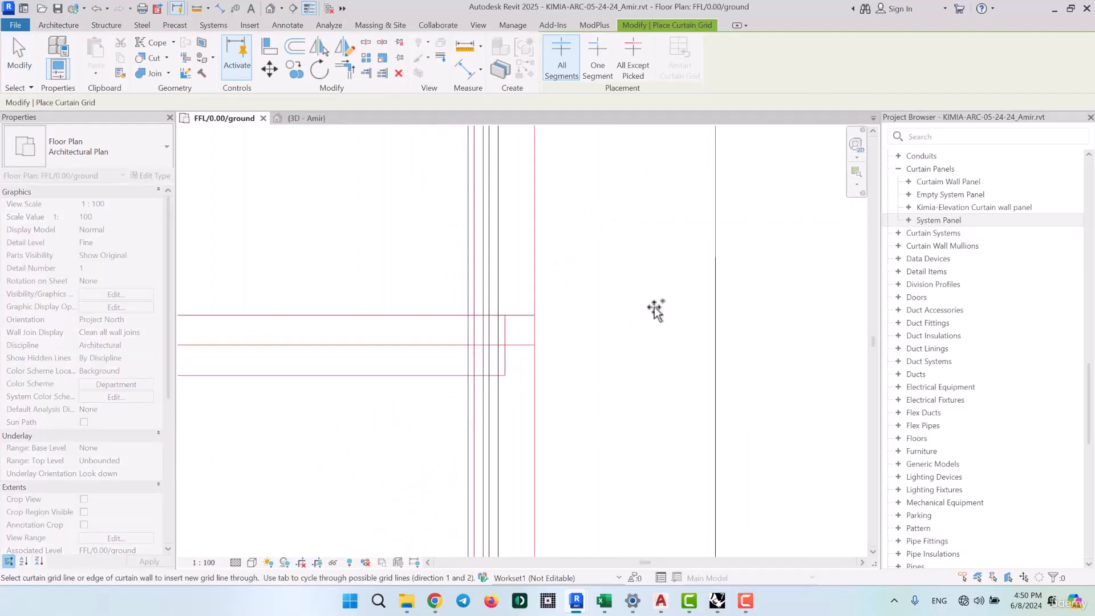
pyautogui.scroll(-3, 562, 257)
pyautogui.scroll(2, 546, 279)
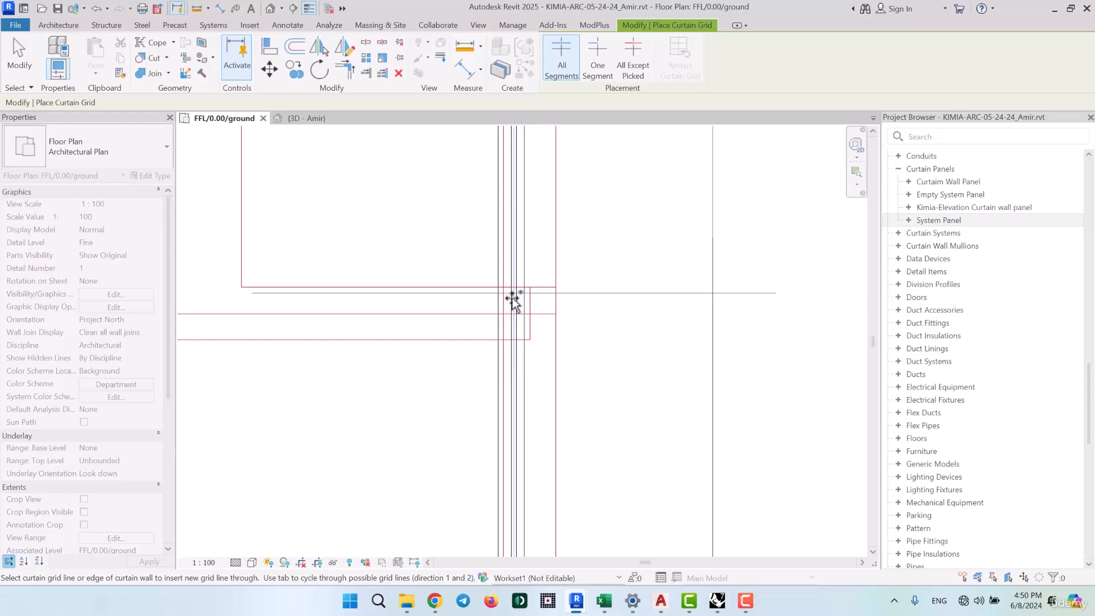
pyautogui.scroll(2, 513, 303)
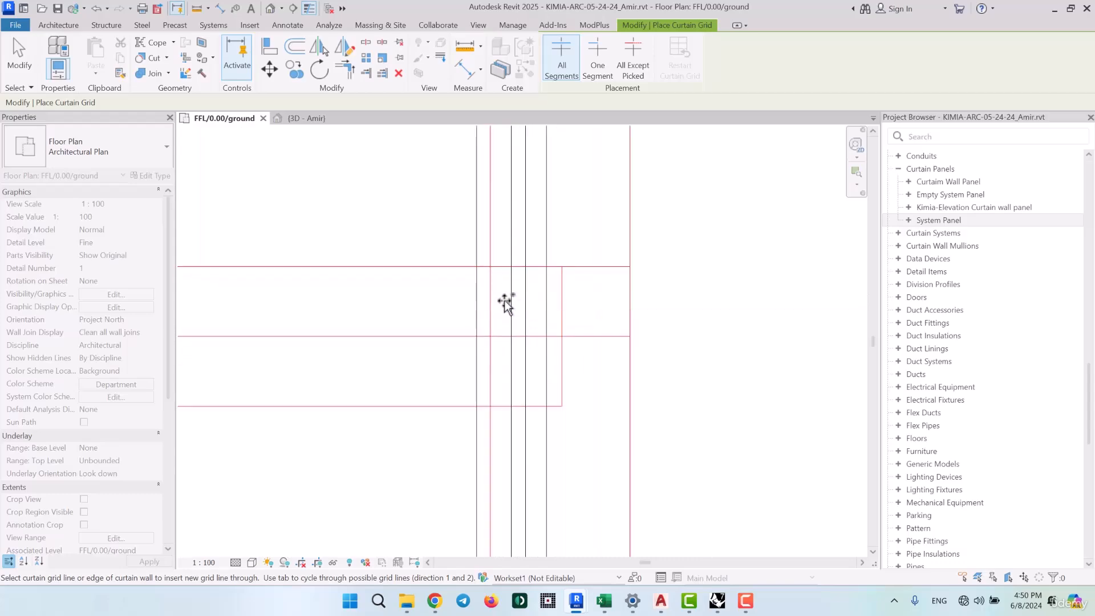
pyautogui.scroll(-4, 457, 237)
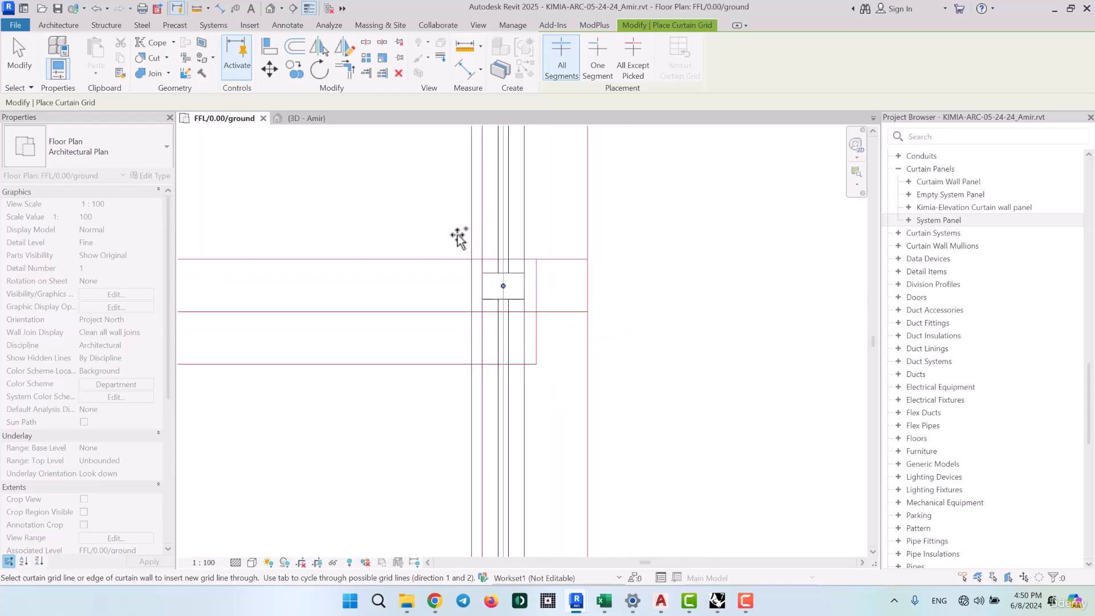
# Add a second vertical curtain grid line at the lower jamb of unit 12's double door
pyautogui.moveTo(468, 288); pyautogui.dragTo(485, 137, button='middle')
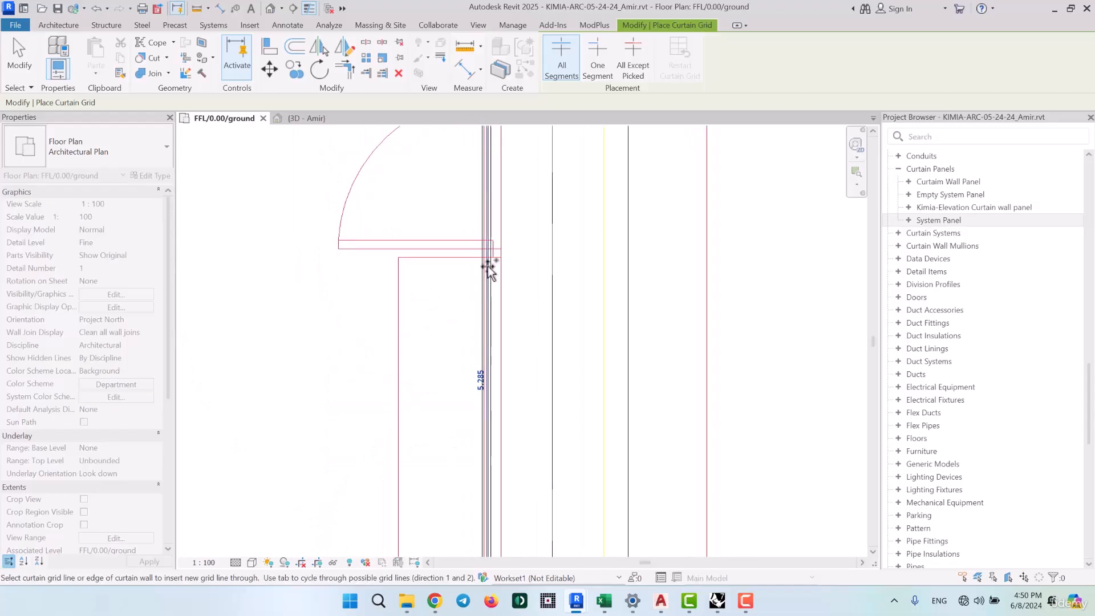
pyautogui.scroll(5, 494, 235)
pyautogui.scroll(2, 494, 235)
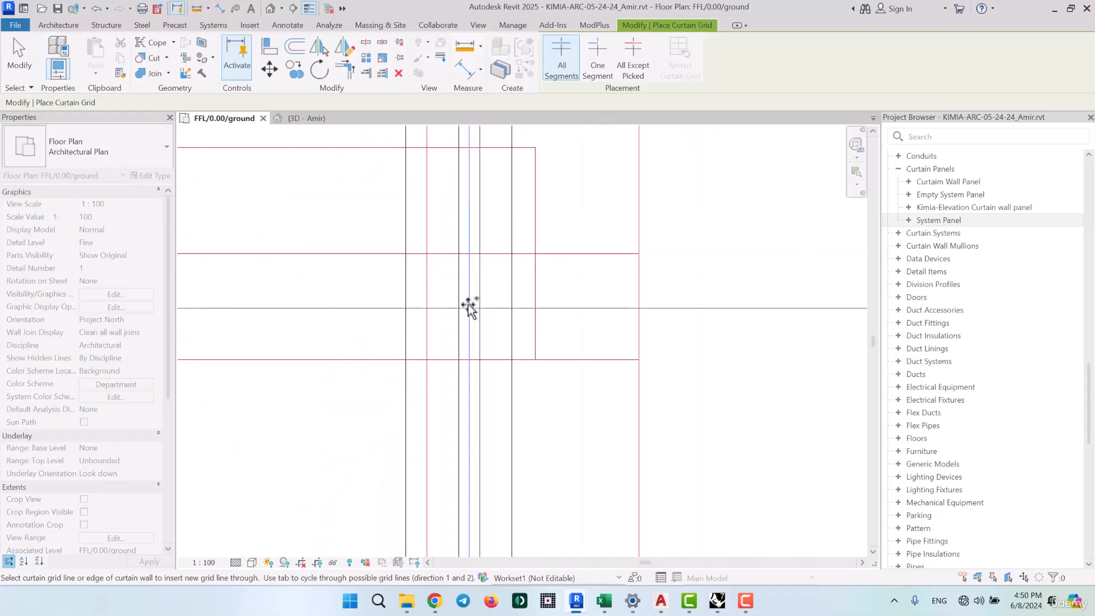
pyautogui.click(494, 313)
pyautogui.press('Escape')
pyautogui.press('Escape')
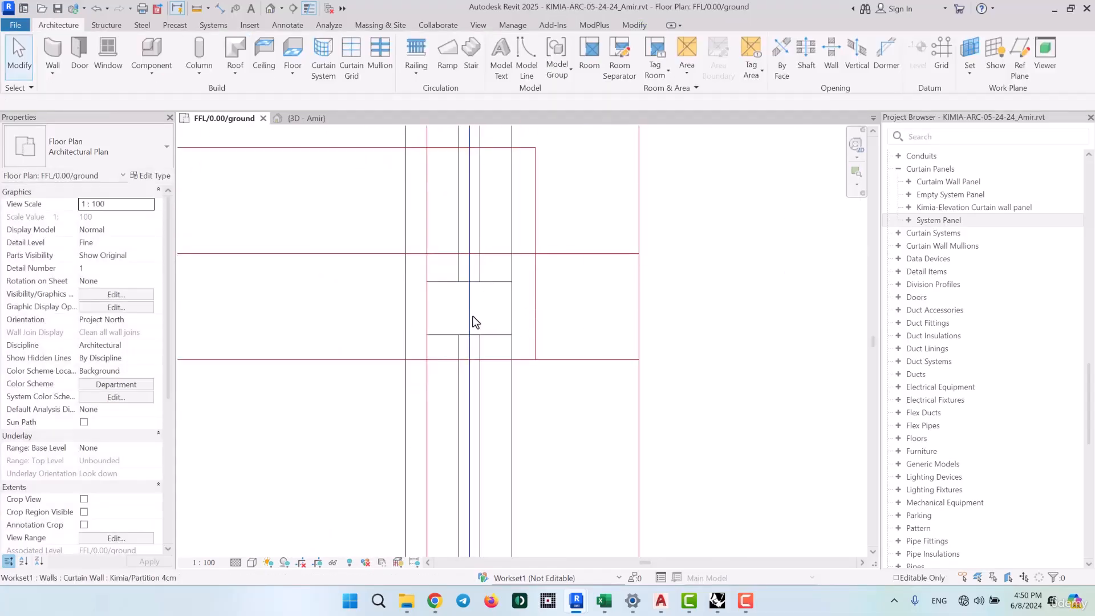
# Nudge the lower jamb grid line up until its mullion's upper edge lies close to the DWG frame line
pyautogui.click(487, 312)
pyautogui.press('Up')
pyautogui.press('Up')
pyautogui.press('Up')
pyautogui.press('Up')
pyautogui.press('Up')
pyautogui.press('Up')
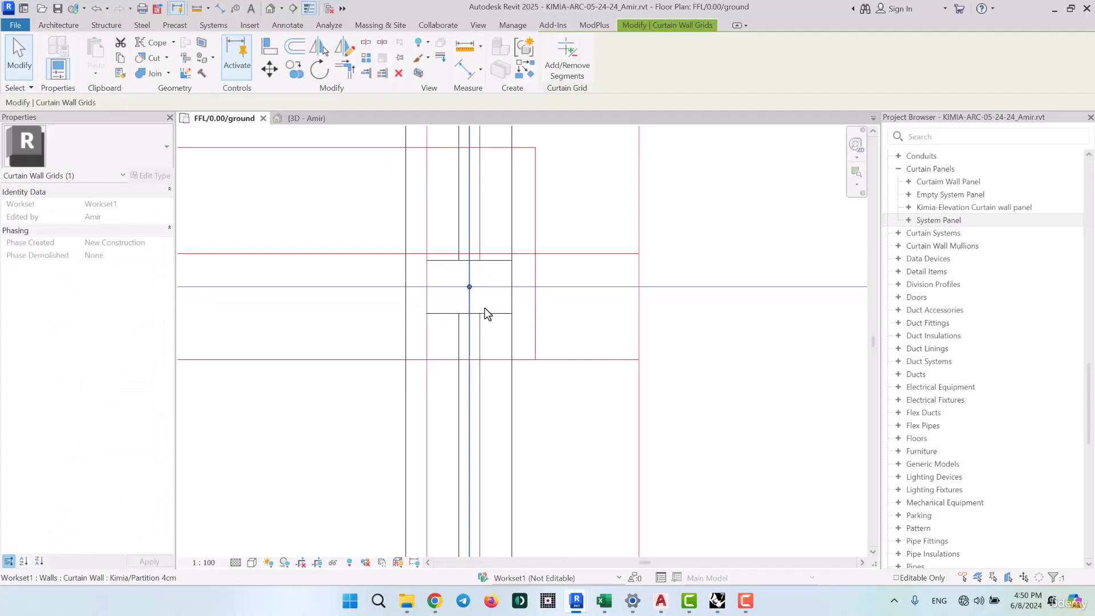
pyautogui.scroll(-4, 486, 313)
pyautogui.scroll(4, 509, 300)
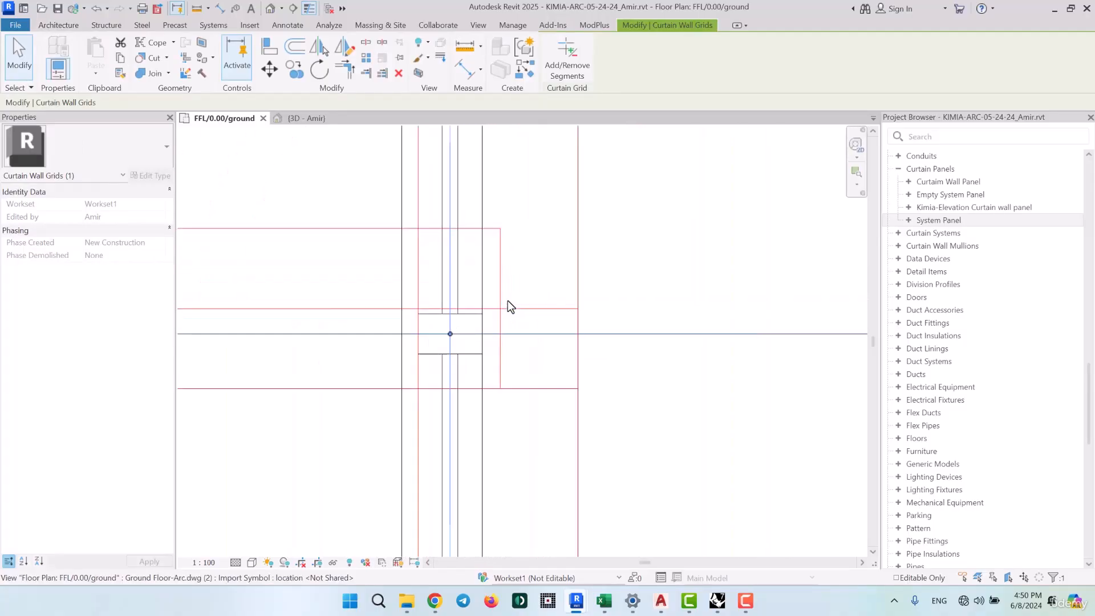
pyautogui.press('Up')
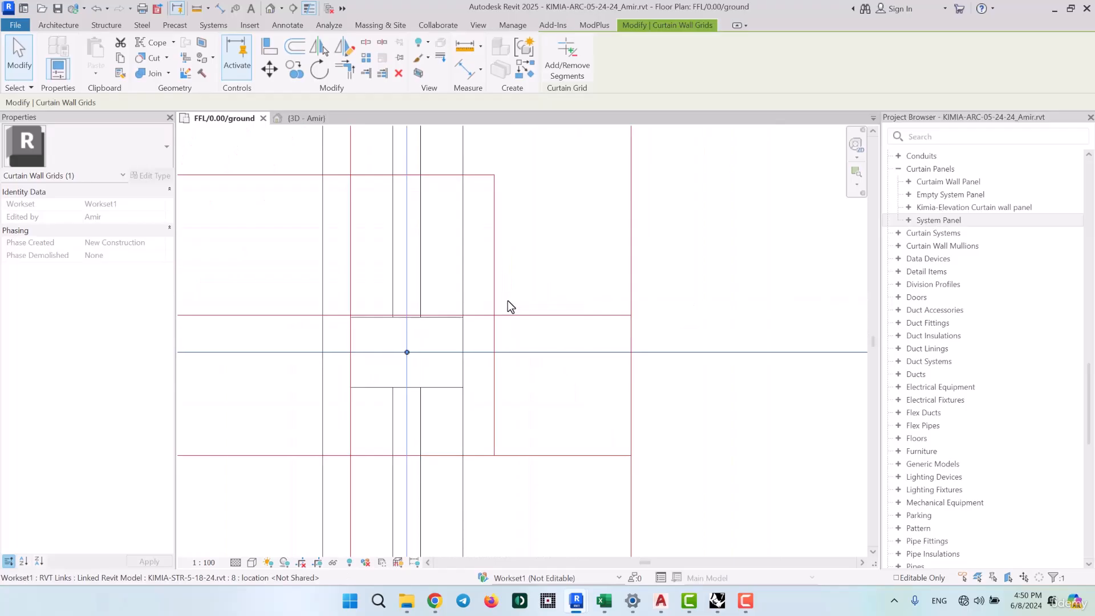
pyautogui.press('Escape')
# Measure the distance from the lower door frame line to the upper one on the unit 12 partition
pyautogui.click(197, 8)
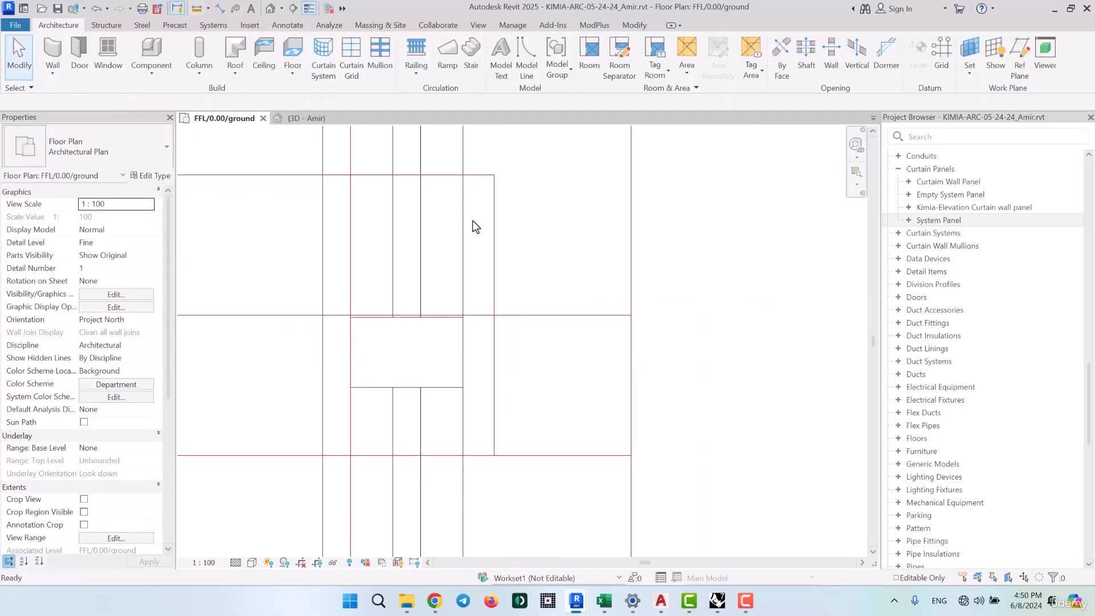
pyautogui.click(631, 315)
pyautogui.scroll(-3, 601, 411)
pyautogui.scroll(-5, 601, 411)
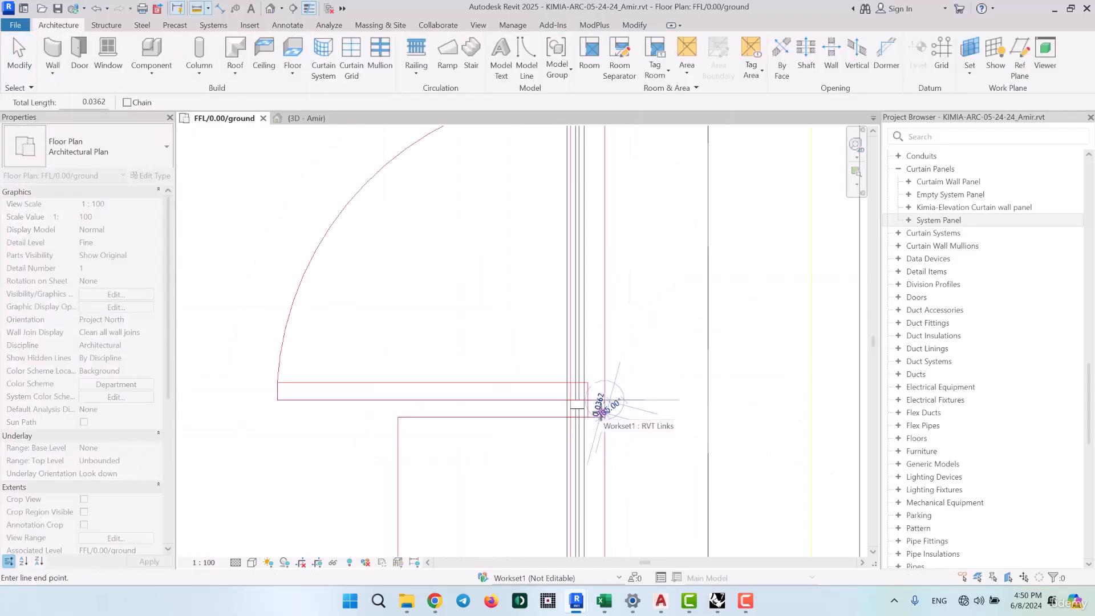
pyautogui.moveTo(615, 203); pyautogui.dragTo(586, 384, button='middle')
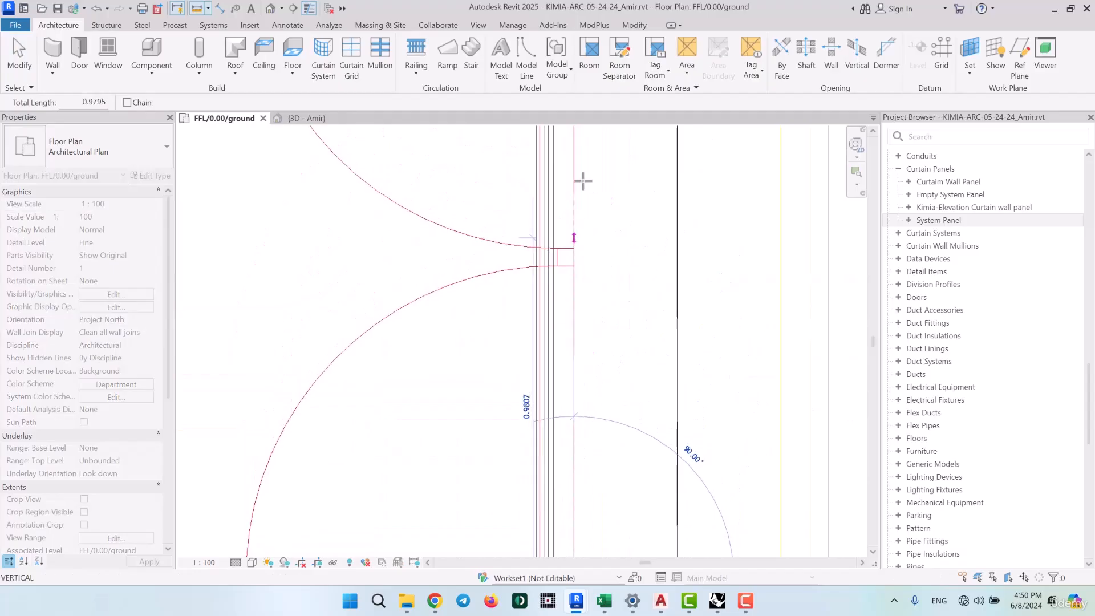
pyautogui.moveTo(596, 189); pyautogui.dragTo(569, 456, button='middle')
pyautogui.scroll(2, 555, 211)
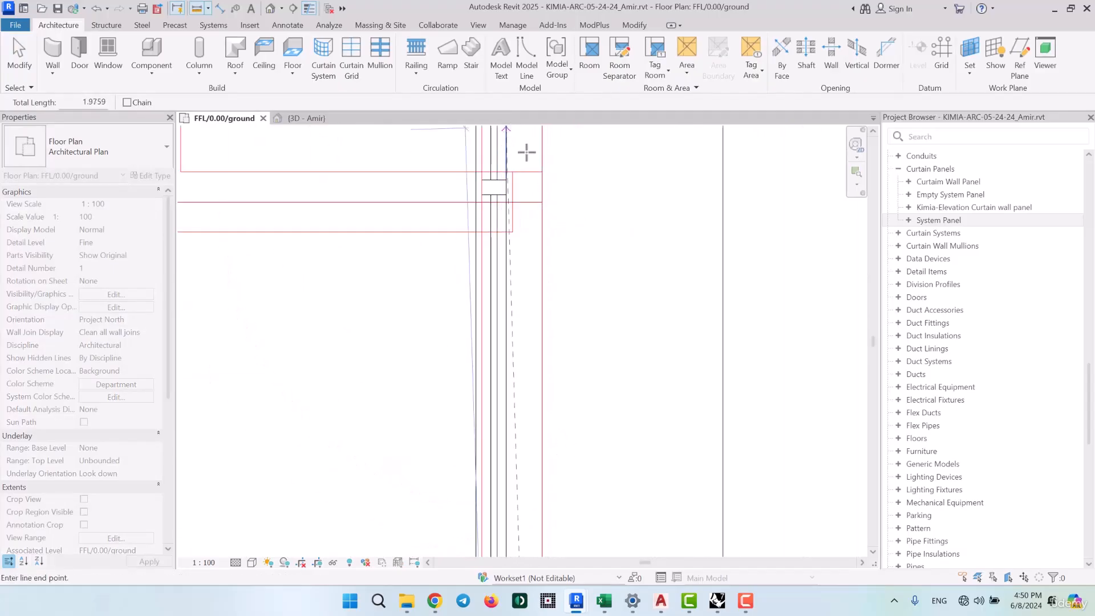
pyautogui.scroll(2, 545, 188)
pyautogui.moveTo(544, 188); pyautogui.dragTo(624, 282, button='middle')
pyautogui.scroll(-4, 621, 259)
pyautogui.scroll(2, 621, 260)
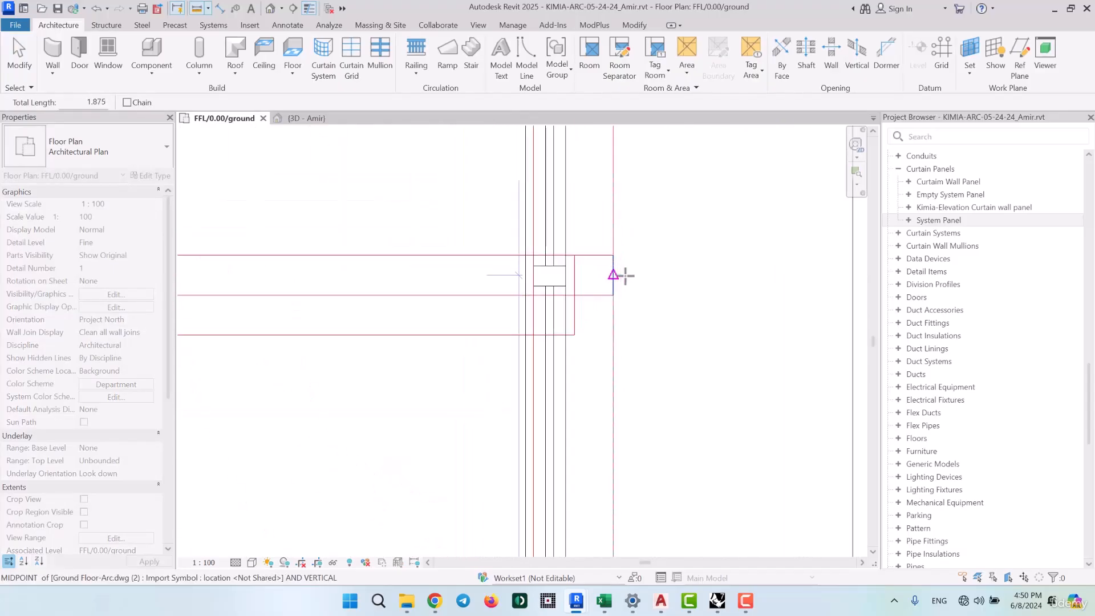
pyautogui.scroll(-4, 562, 201)
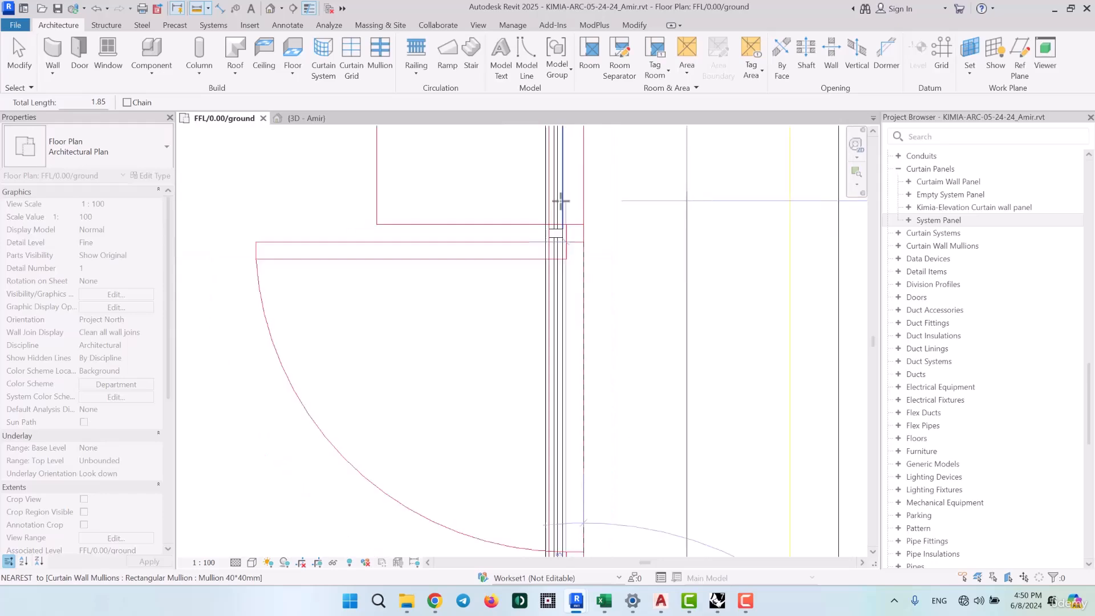
pyautogui.press('Escape')
pyautogui.press('Escape')
# Fine-tune the lower jamb grid line upward so its mullion's upper edge coincides with the DWG frame line
pyautogui.scroll(2, 578, 485)
pyautogui.scroll(5, 548, 419)
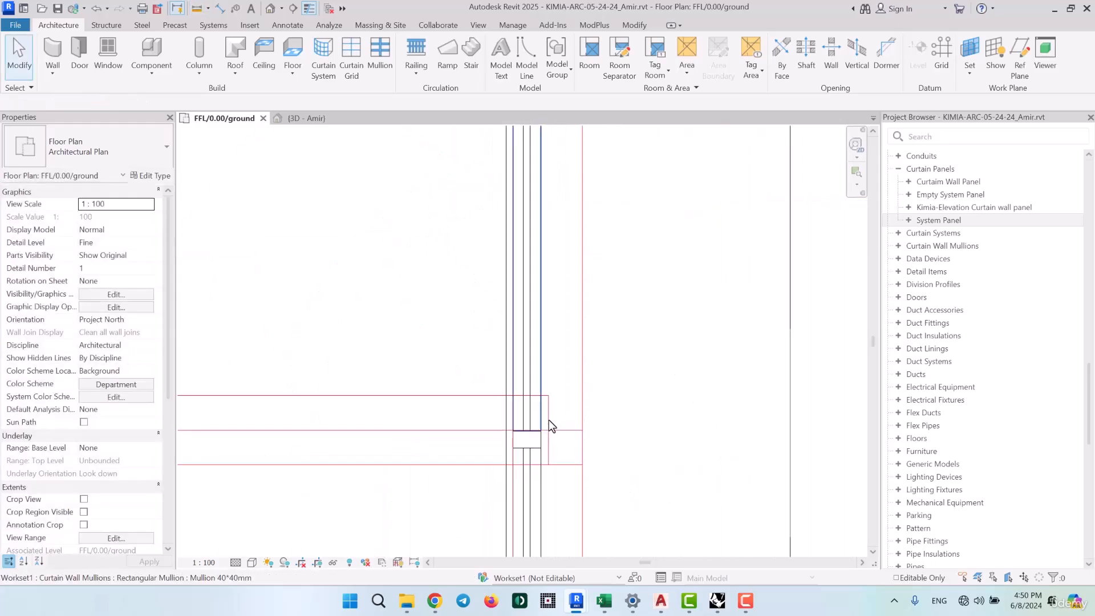
pyautogui.click(494, 469)
pyautogui.click(494, 467)
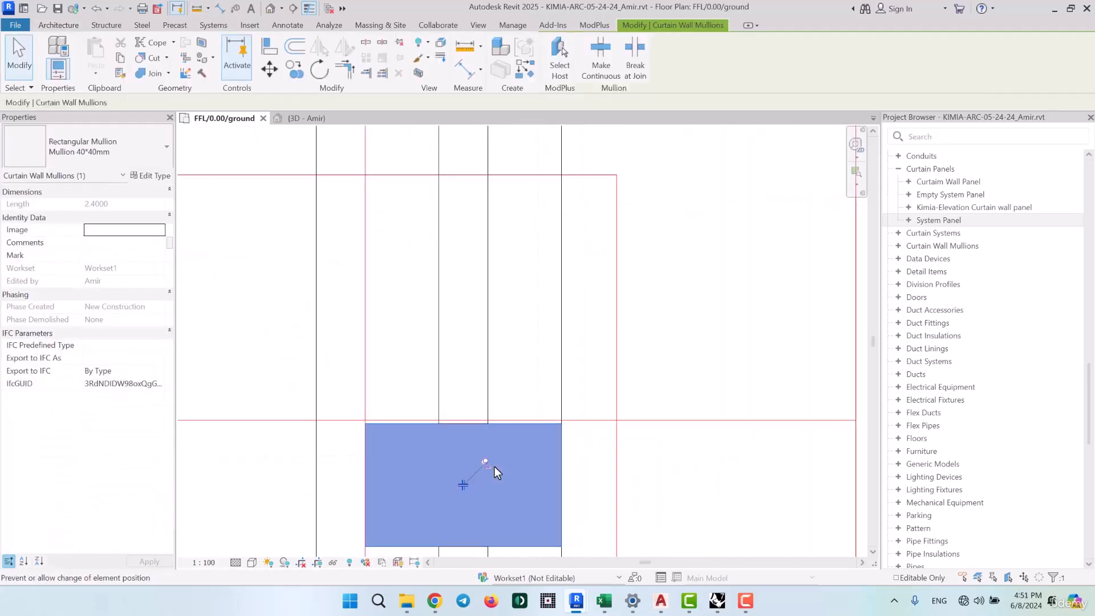
pyautogui.press('Escape')
pyautogui.click(527, 487)
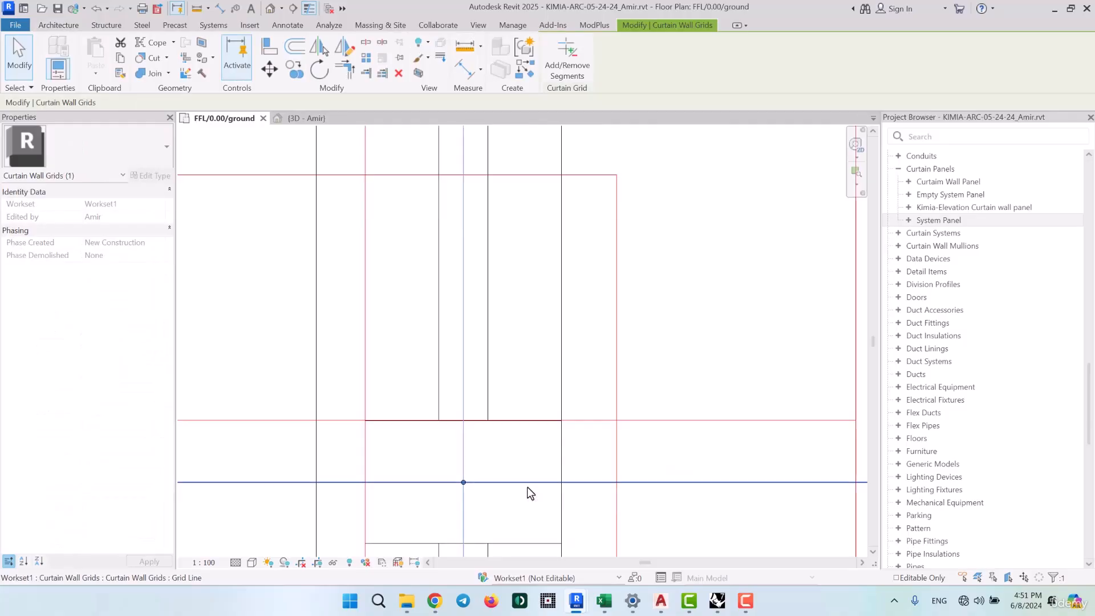
pyautogui.scroll(5, 527, 487)
pyautogui.scroll(1, 528, 486)
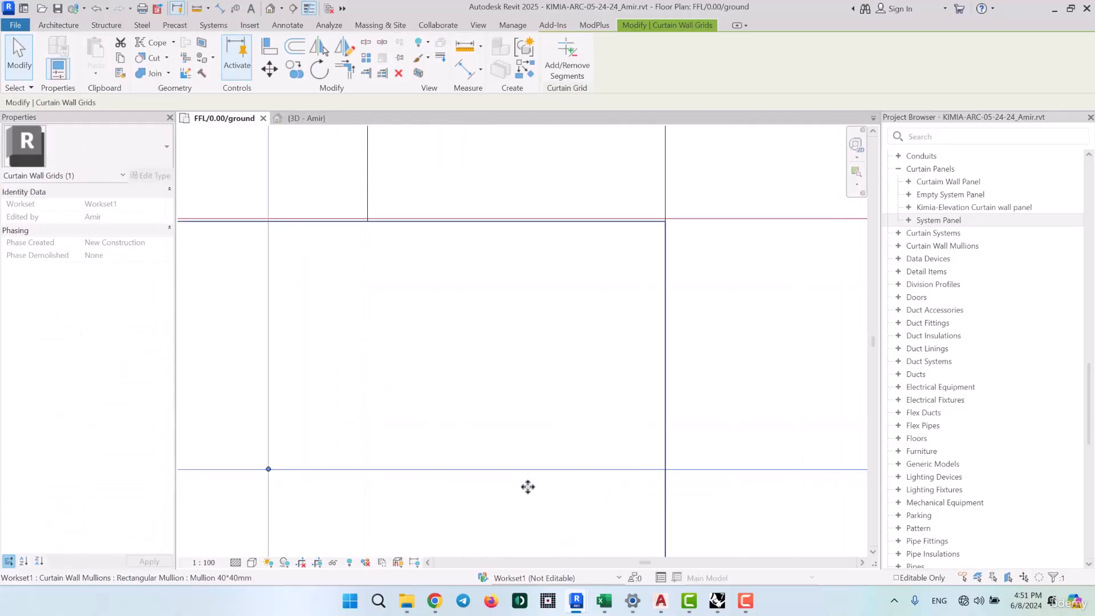
pyautogui.press('Up')
pyautogui.scroll(-15, 450, 436)
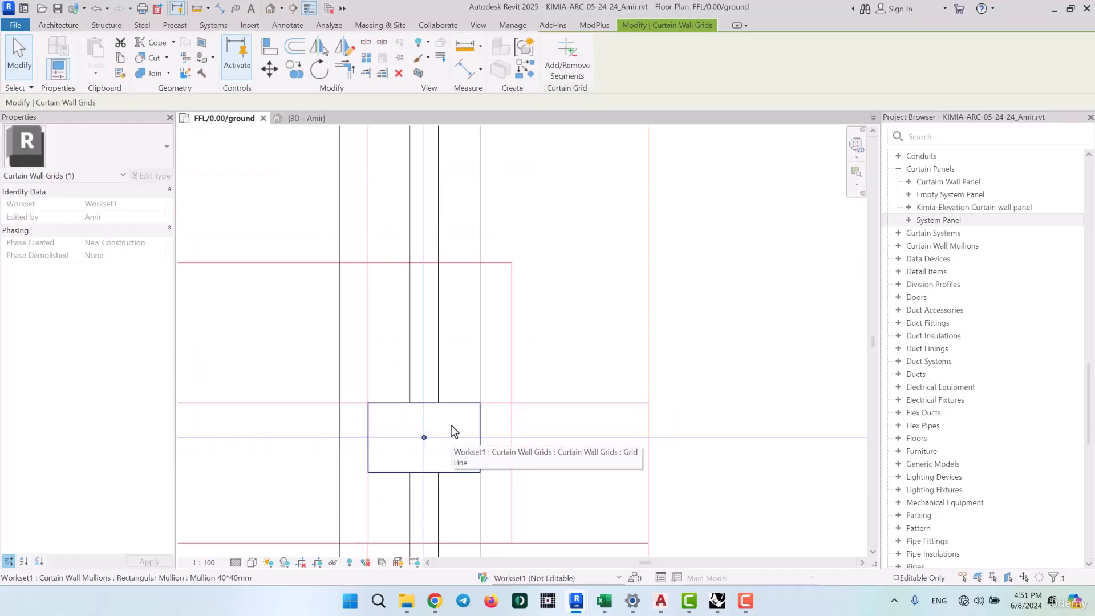
# Nudge the grid line at the upper jamb of unit 12's double door down until its mullion's lower edge nears the DWG frame line
pyautogui.moveTo(535, 331); pyautogui.dragTo(536, 492, button='middle')
pyautogui.scroll(-5, 536, 492)
pyautogui.moveTo(538, 149); pyautogui.dragTo(556, 365, button='middle')
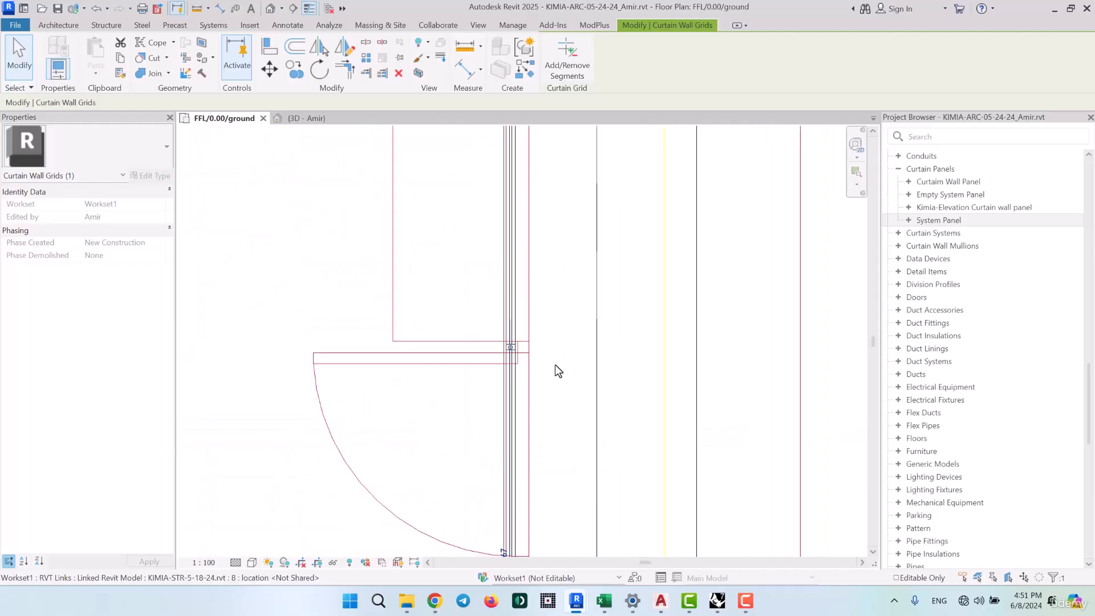
pyautogui.scroll(6, 533, 337)
pyautogui.scroll(10, 513, 362)
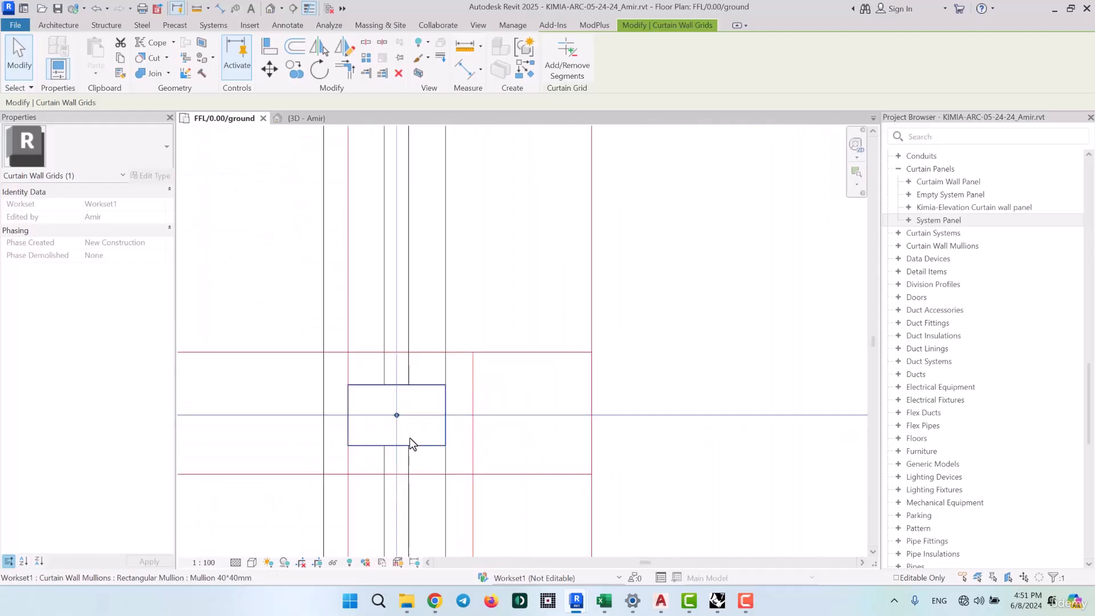
pyautogui.moveTo(418, 414)
pyautogui.mouseDown()
pyautogui.moveTo(413, 451)
pyautogui.moveTo(415, 427)
pyautogui.mouseUp()
pyautogui.scroll(1, 409, 476)
pyautogui.scroll(5, 409, 474)
pyautogui.press('Down')
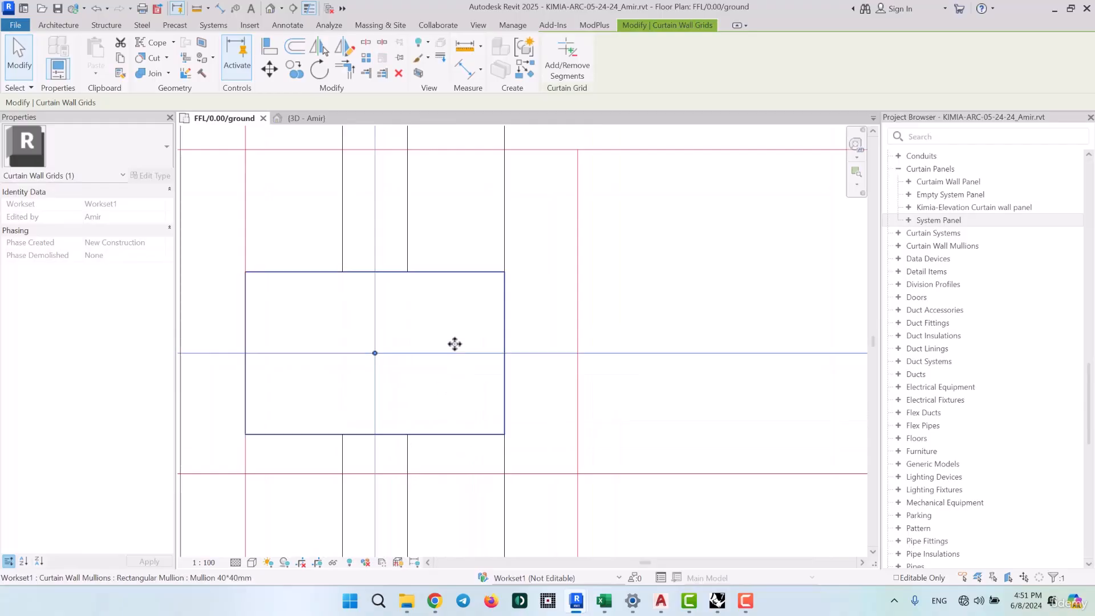
pyautogui.press('Down')
pyautogui.press('Down')
pyautogui.press('Down')
pyautogui.press('Down')
pyautogui.press('Down')
pyautogui.press('Down')
pyautogui.press('Down')
pyautogui.press('Down')
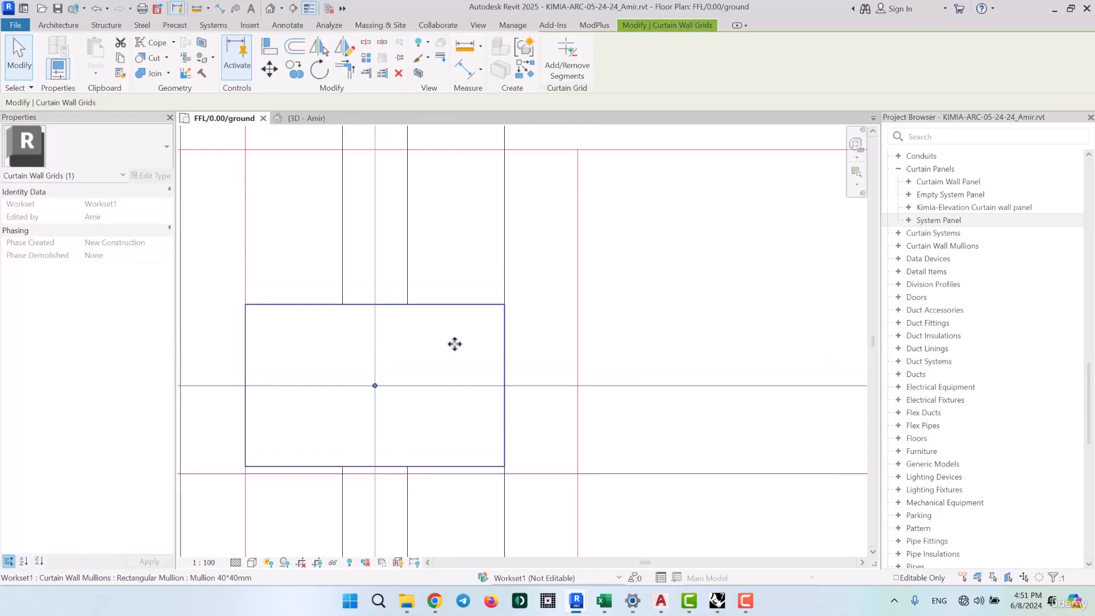
# Try to align the upper jamb mullion's lower edge with the DWG frame line
pyautogui.click(270, 55)
pyautogui.scroll(3, 408, 475)
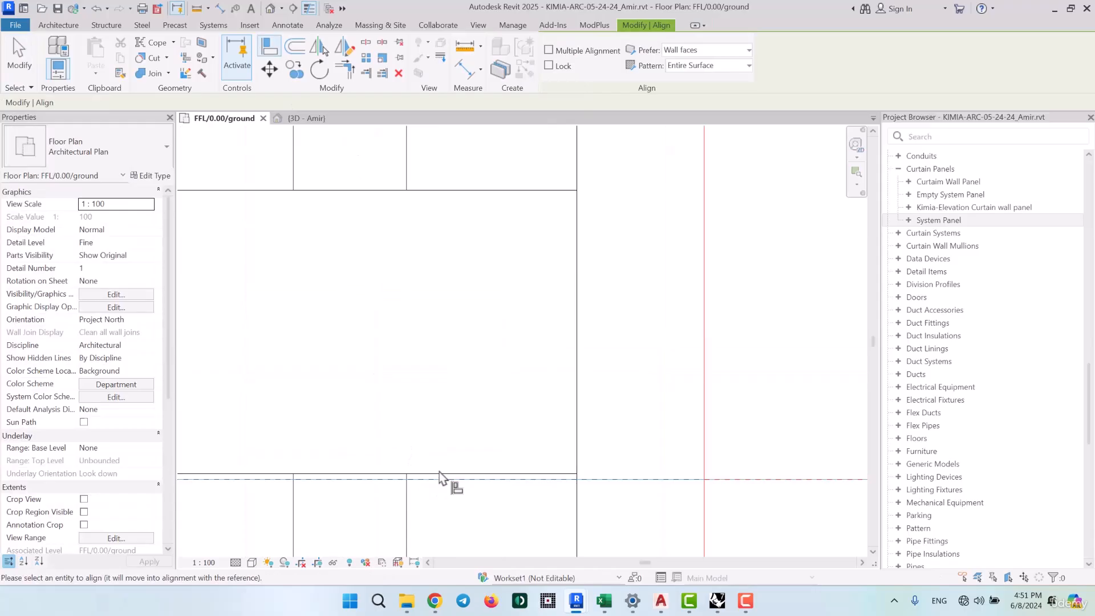
pyautogui.click(442, 475)
pyautogui.press('Escape')
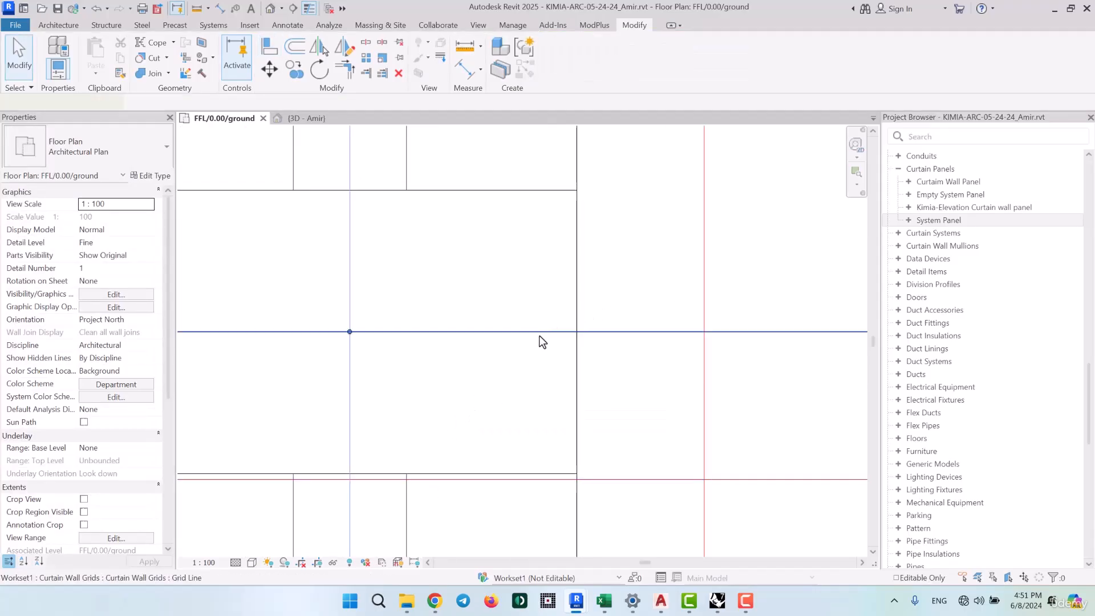
# Fine-tune the upper jamb grid line downward so its mullion's lower edge coincides with the DWG frame line
pyautogui.click(540, 334)
pyautogui.press('Down')
pyautogui.press('Down')
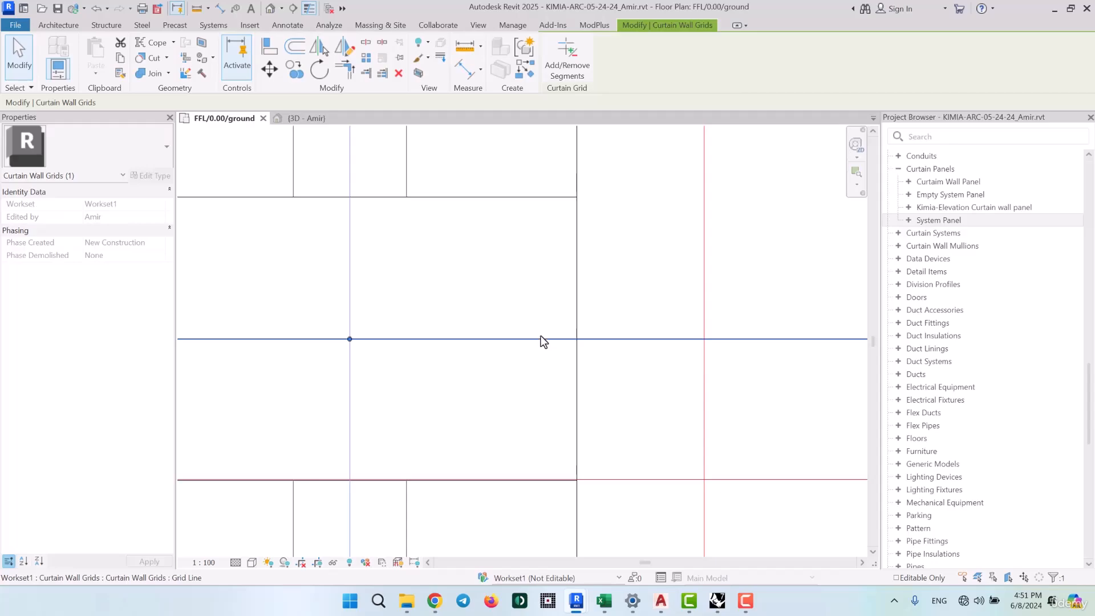
pyautogui.scroll(10, 535, 336)
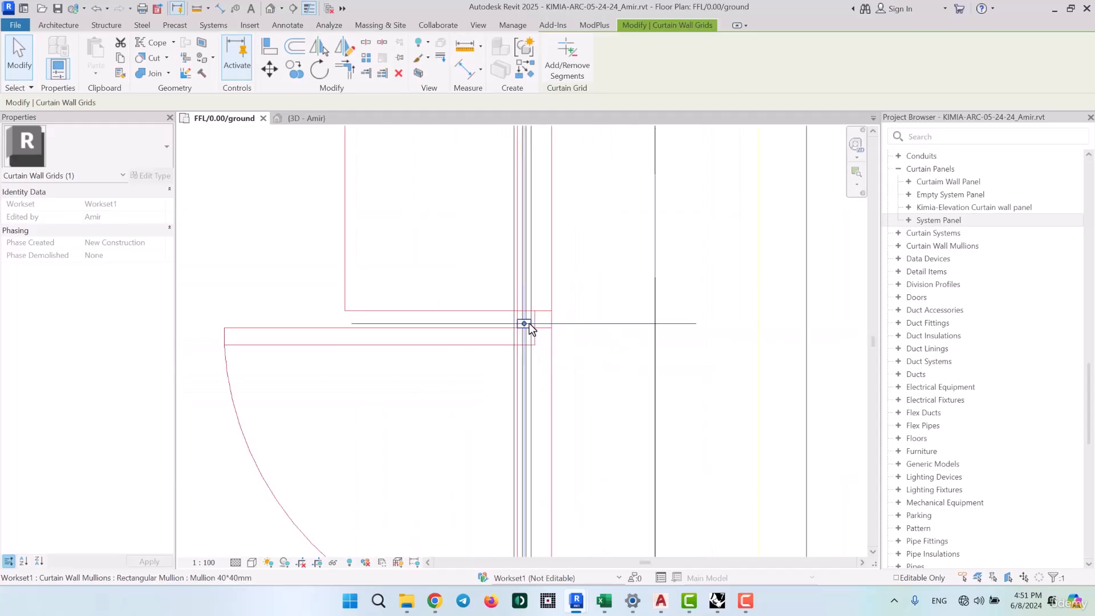
# Isolate the unit 12 Kimia/Partition 4cm curtain wall in the 3D view and orbit to face it from the right side
pyautogui.click(528, 322)
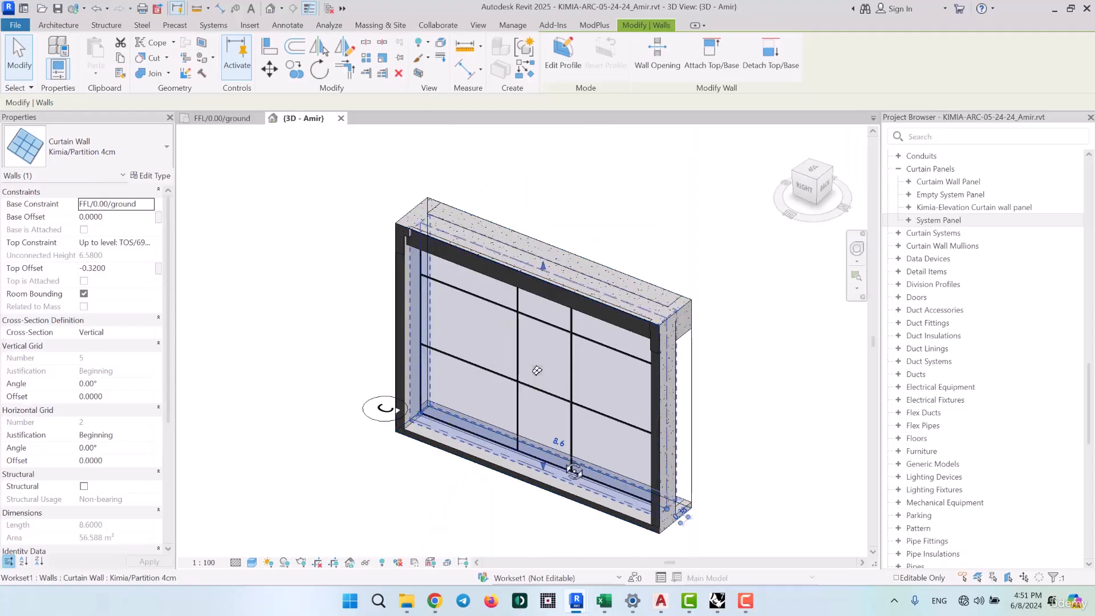
pyautogui.keyDown('shift'); pyautogui.moveTo(573, 469); pyautogui.dragTo(646, 412, button='middle'); pyautogui.keyUp('shift')
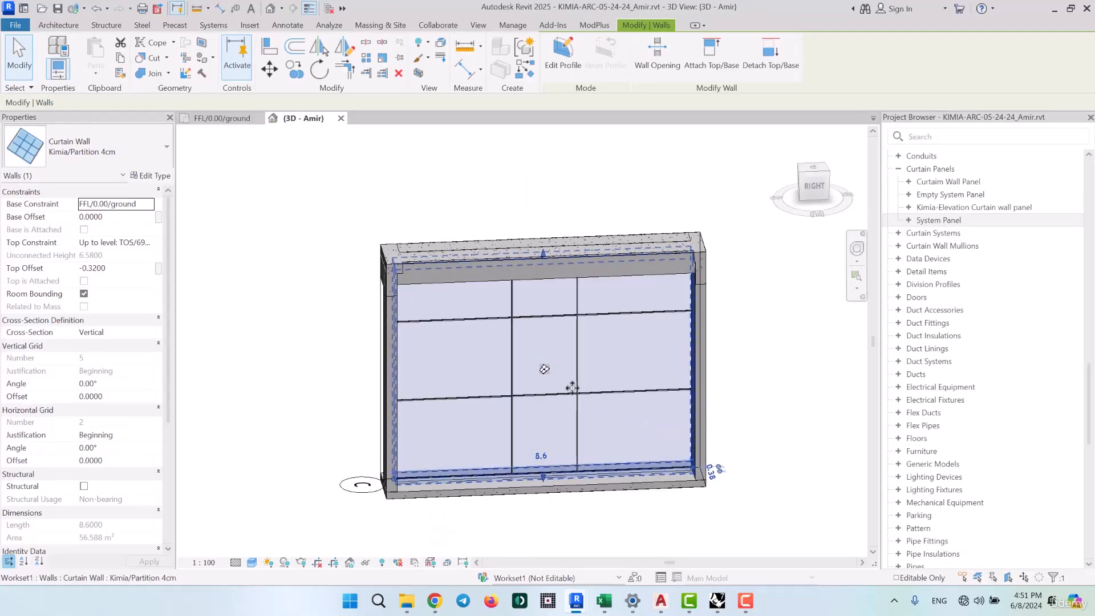
pyautogui.click(307, 279)
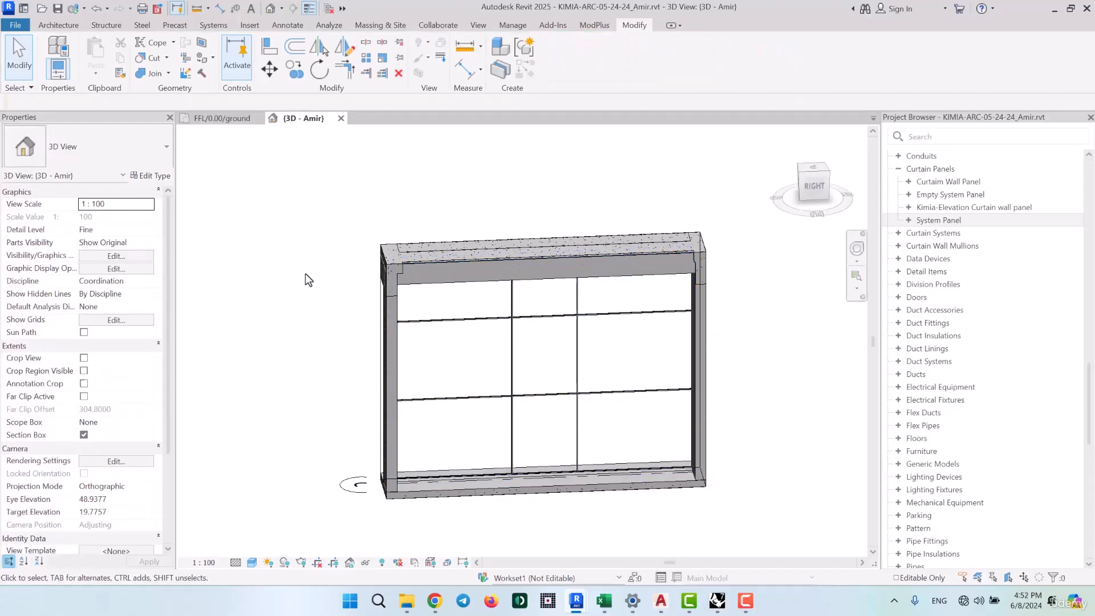
pyautogui.click(529, 360)
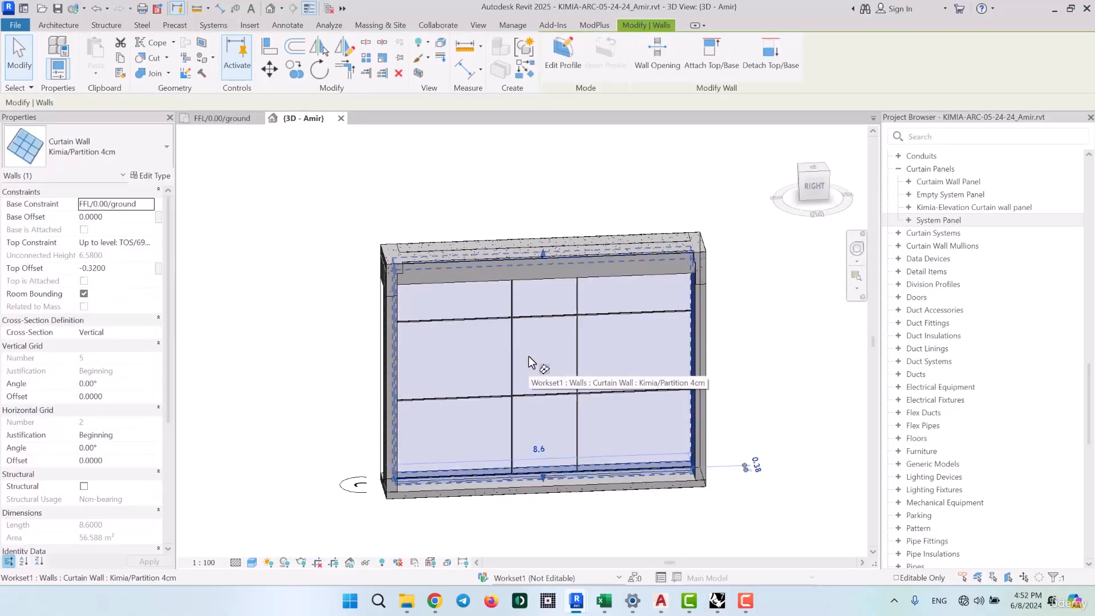
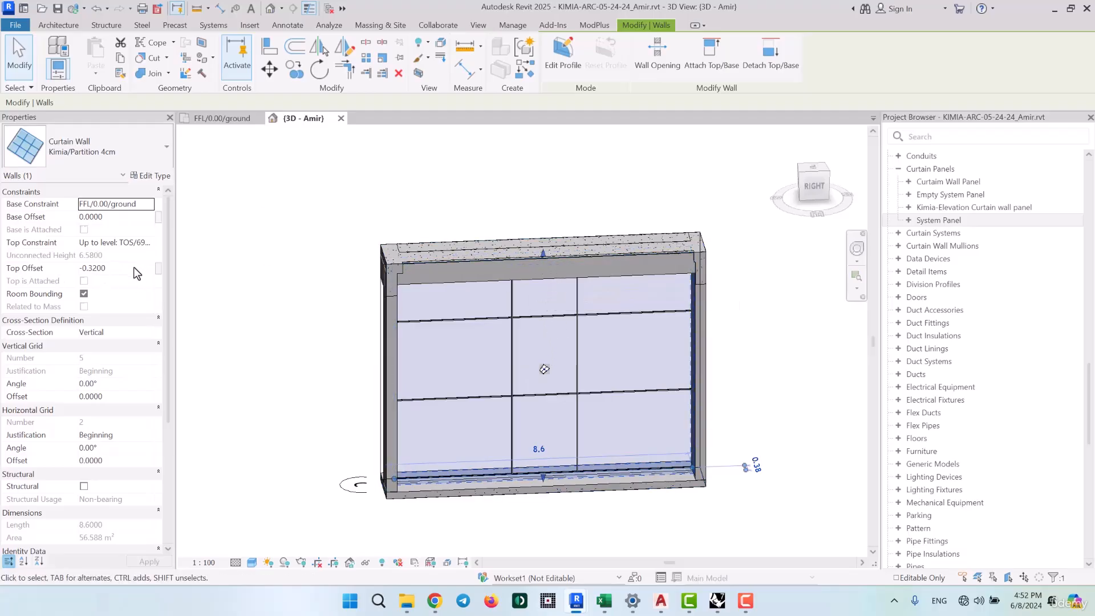
pyautogui.click(313, 217)
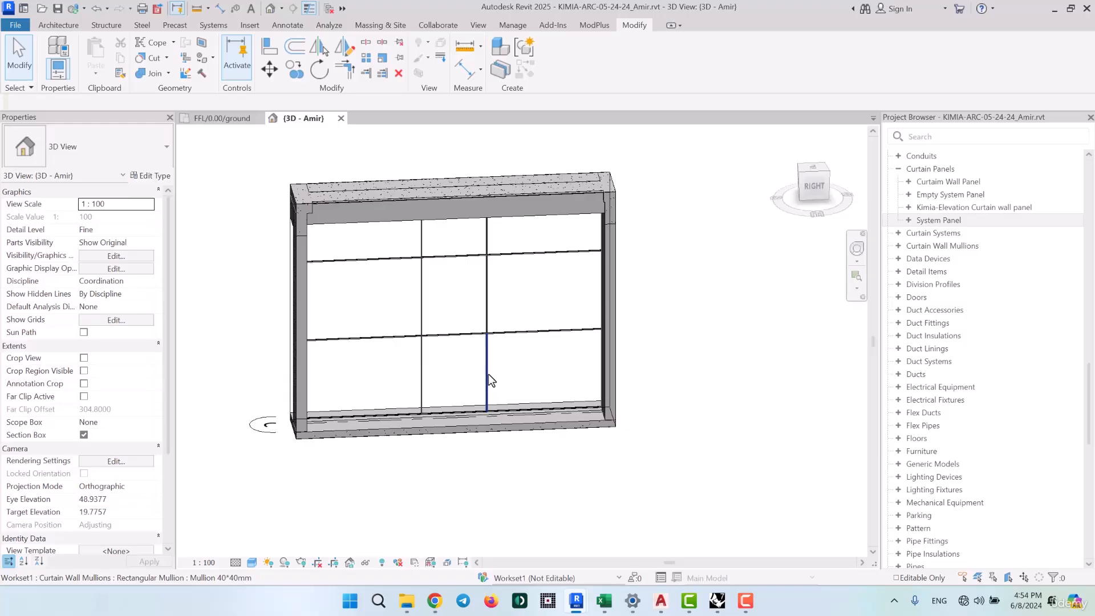
# Check the horizontal grid layout and spacing in the Kimia/Partition 4cm type properties without changing them
pyautogui.press('Tab')
pyautogui.click(477, 335)
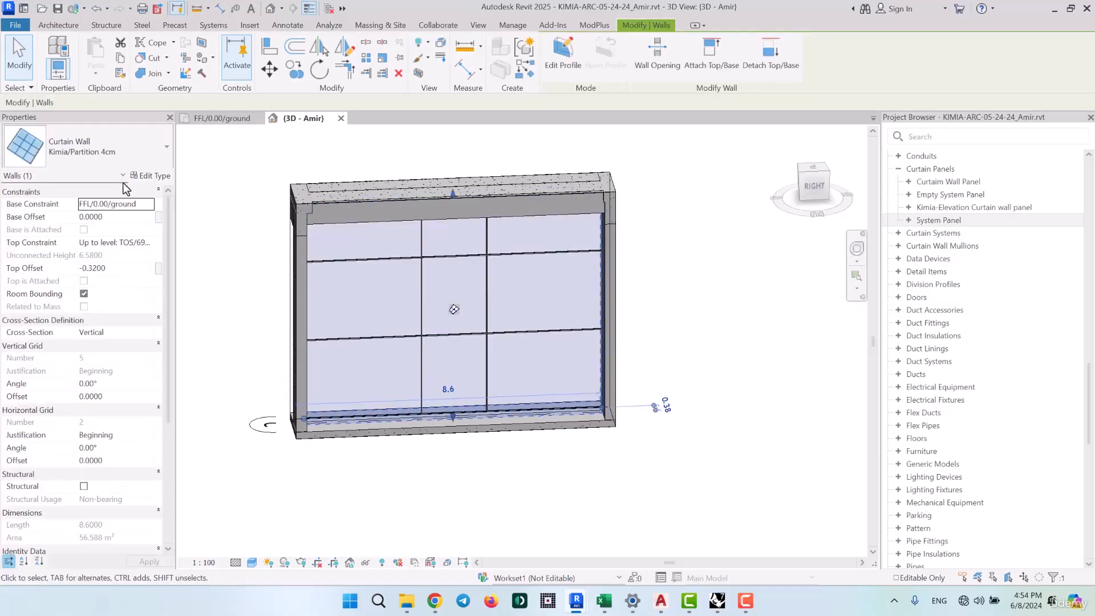
pyautogui.click(150, 176)
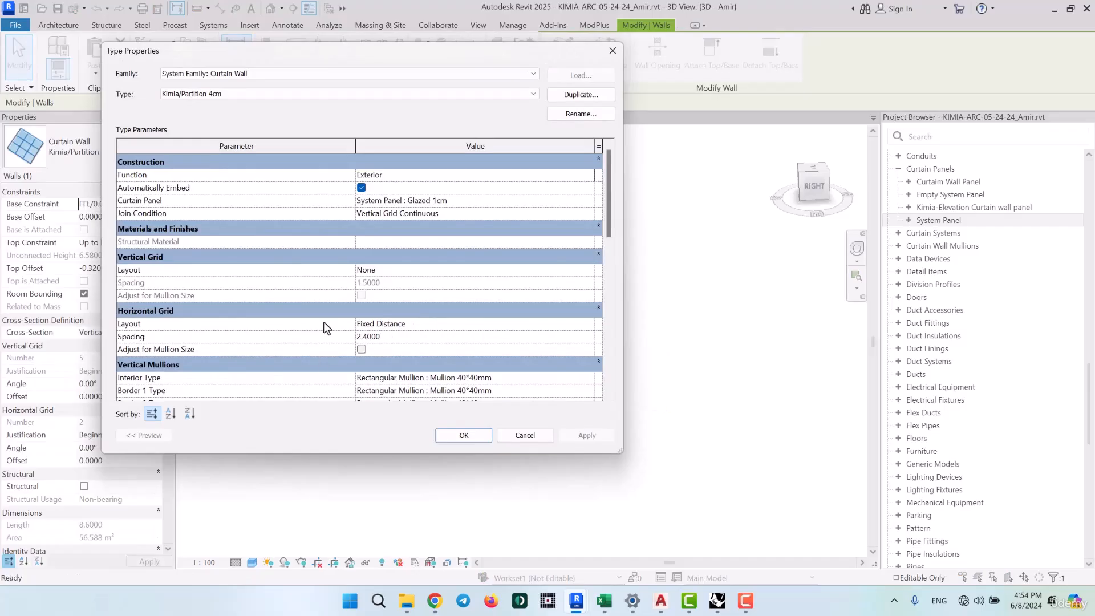
pyautogui.click(394, 336)
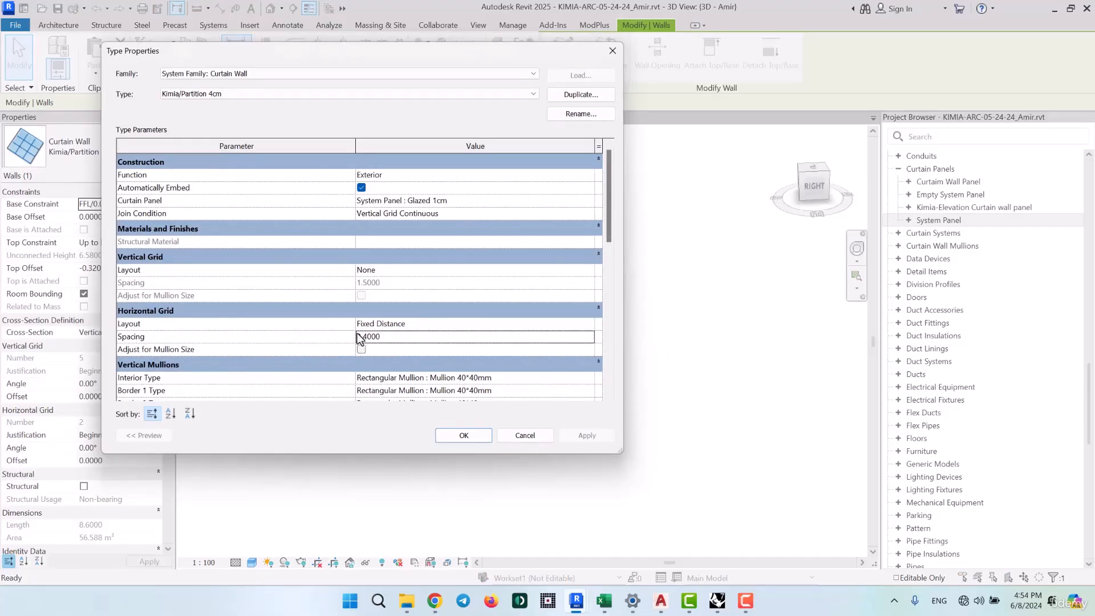
pyautogui.click(525, 435)
pyautogui.click(687, 468)
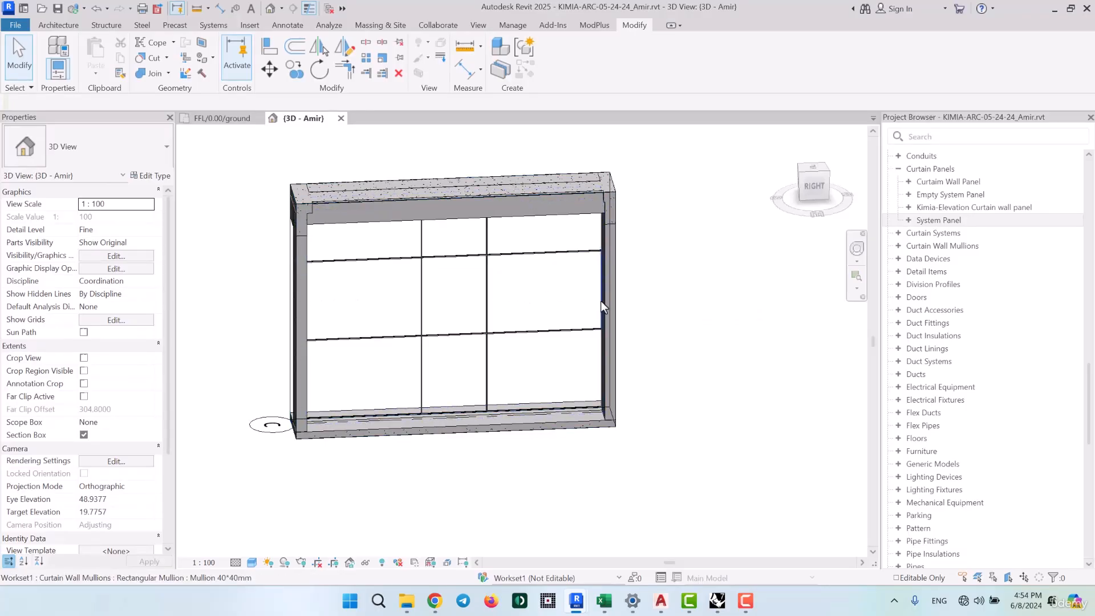
# Switch to AutoCAD, examine the shopfront frame's height dimensions in the DETAILS drawing, and return to Revit
pyautogui.moveTo(659, 605)
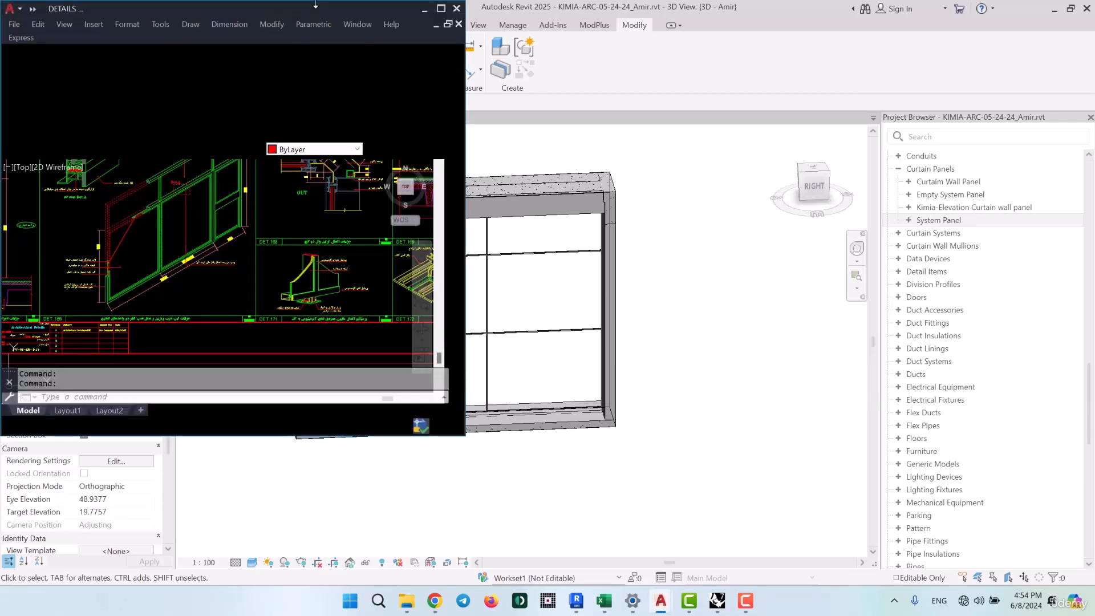
pyautogui.click(440, 10)
pyautogui.scroll(-3, 525, 274)
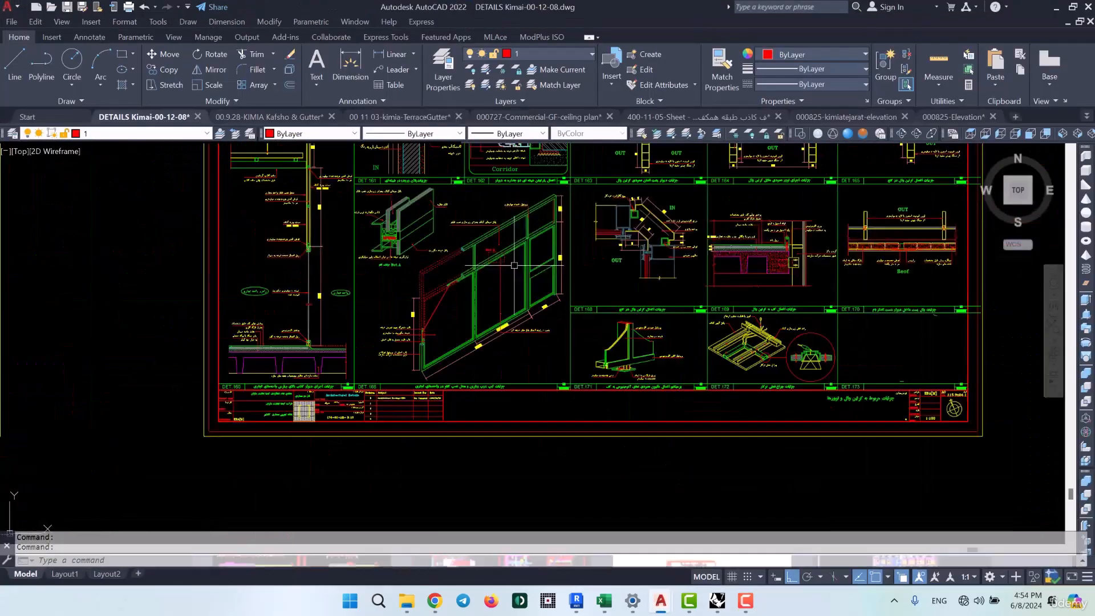
pyautogui.moveTo(539, 251); pyautogui.dragTo(513, 292, button='middle')
pyautogui.scroll(5, 514, 288)
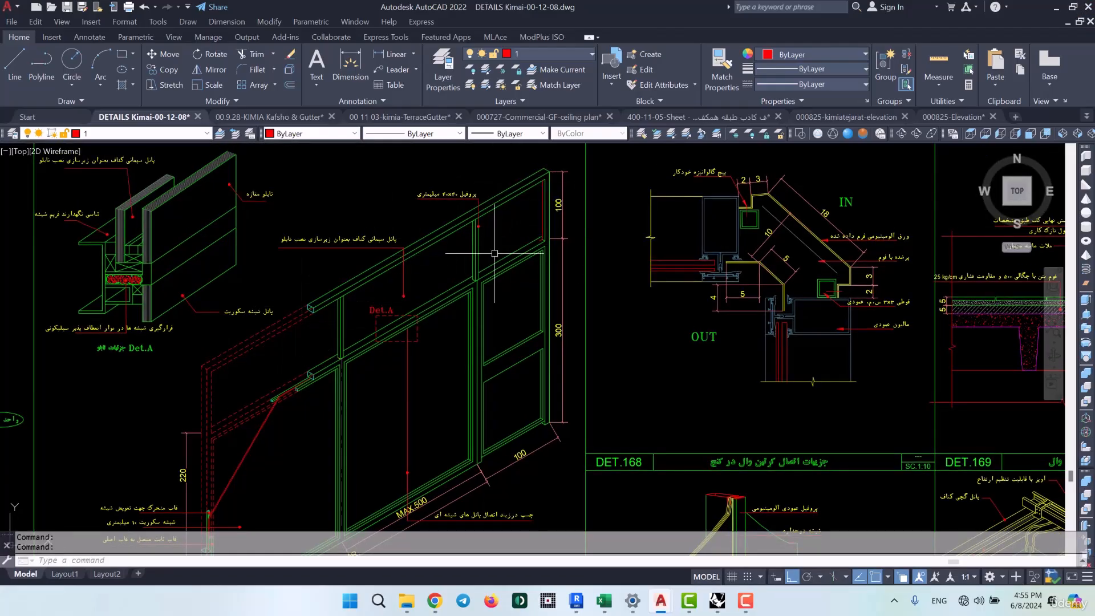
pyautogui.click(1058, 8)
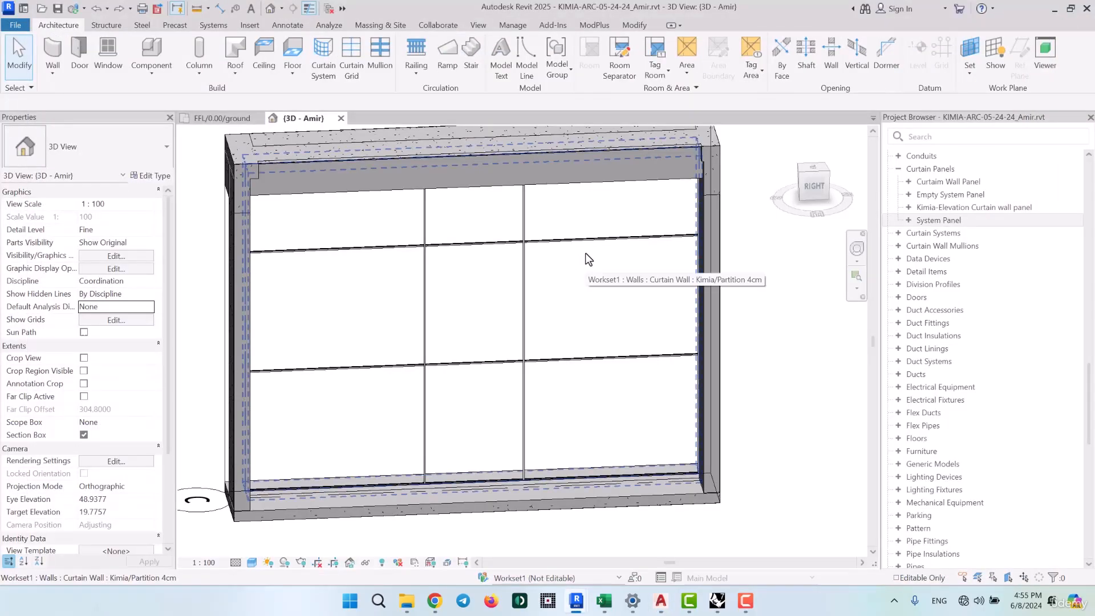
# Remove all segments of the upper horizontal curtain grid line on the unit 12 partition
pyautogui.press('Tab')
pyautogui.press('Tab')
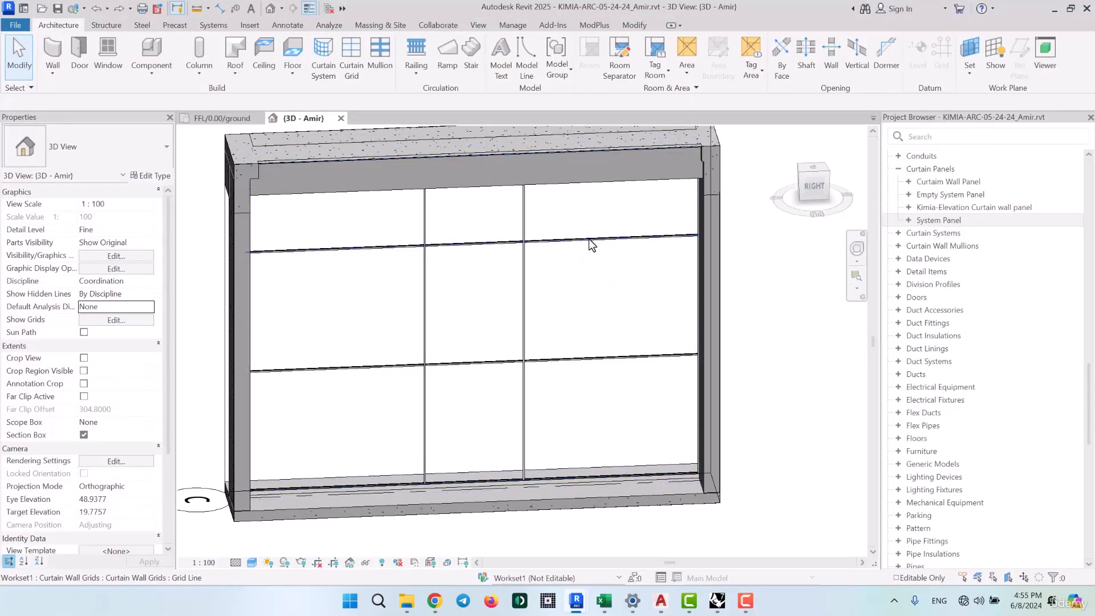
pyautogui.click(589, 238)
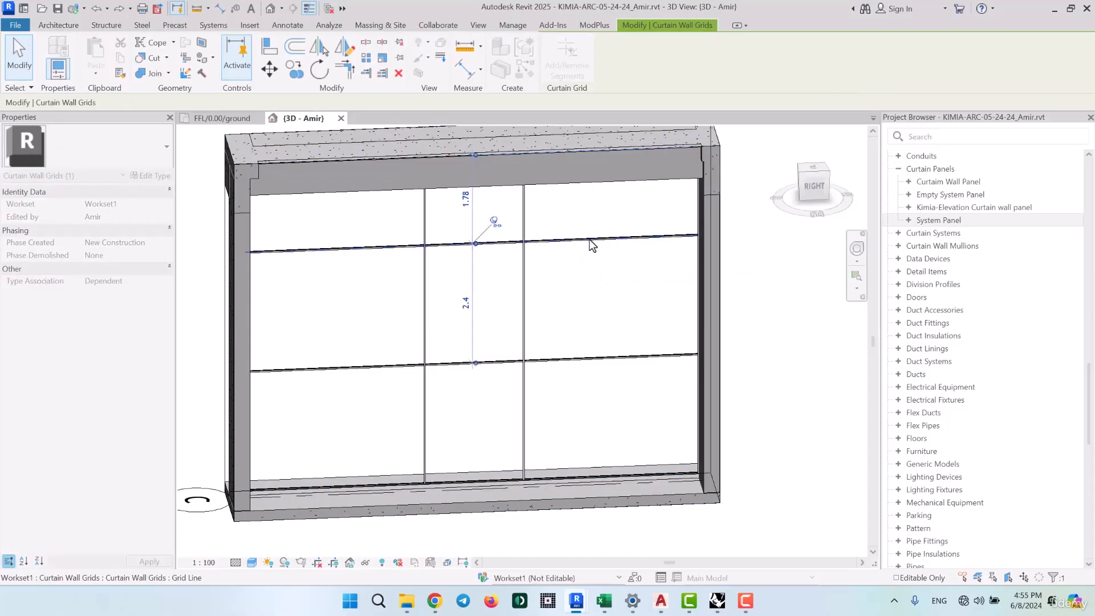
pyautogui.click(498, 244)
pyautogui.click(367, 245)
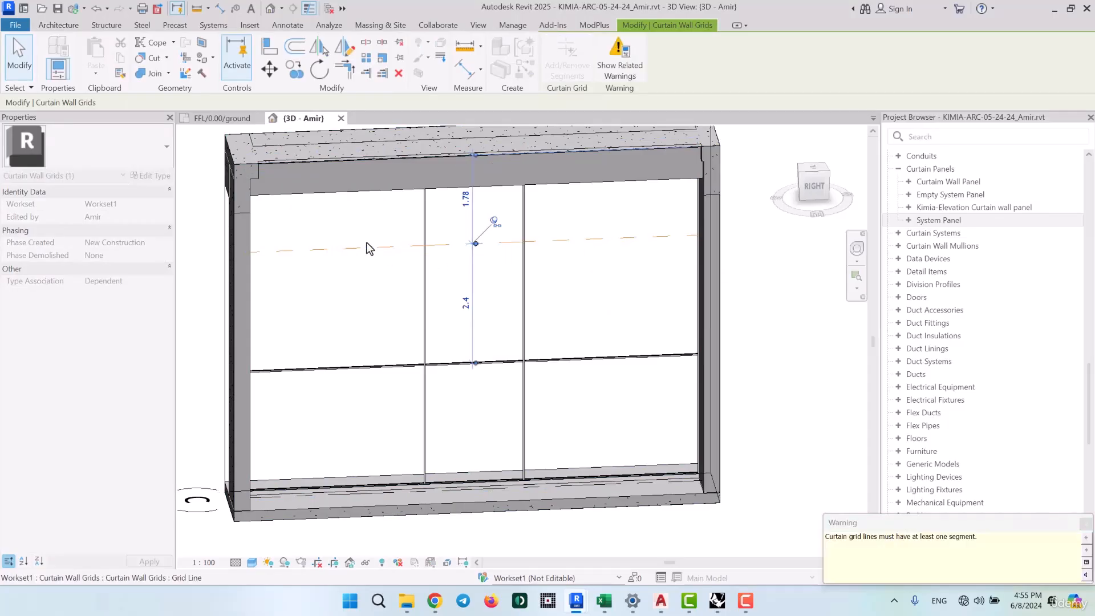
# Add a horizontal curtain grid line across the partition, 1 m above the lower horizontal grid line
pyautogui.click(54, 26)
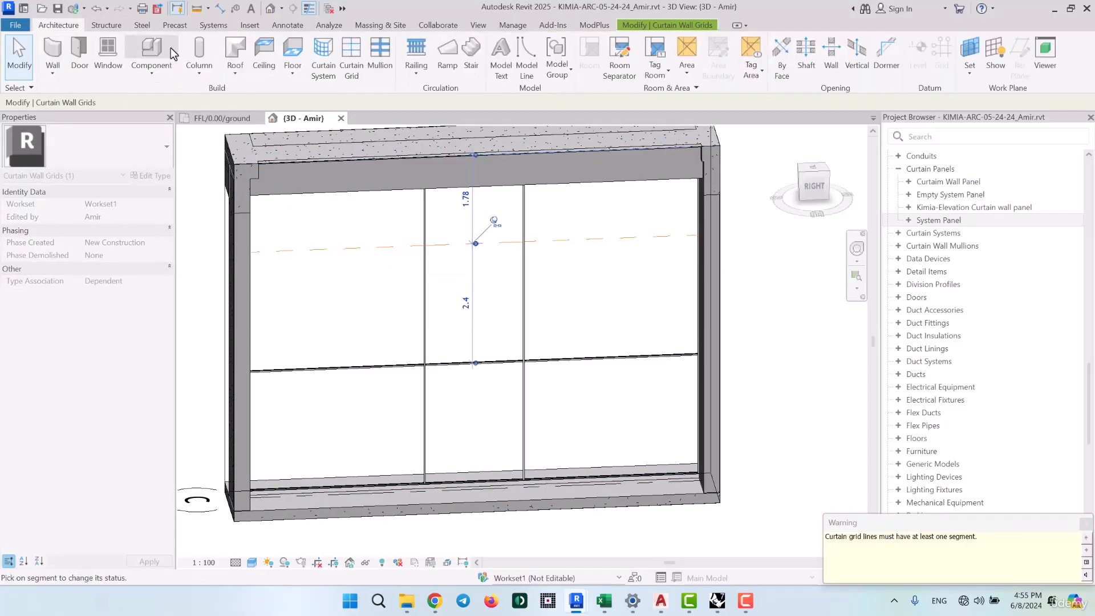
pyautogui.click(352, 57)
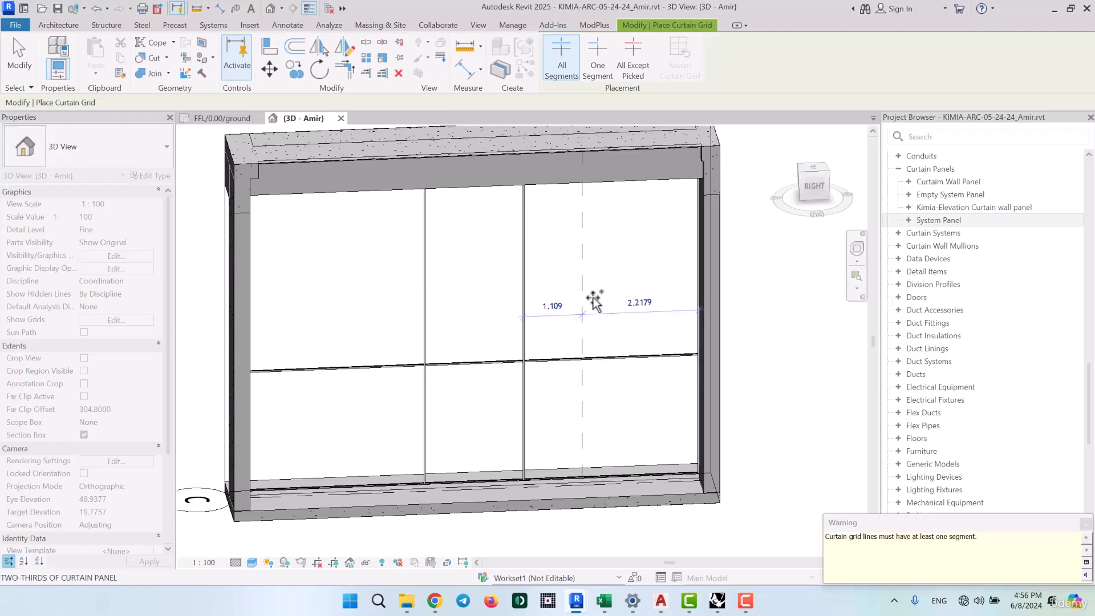
pyautogui.click(513, 304)
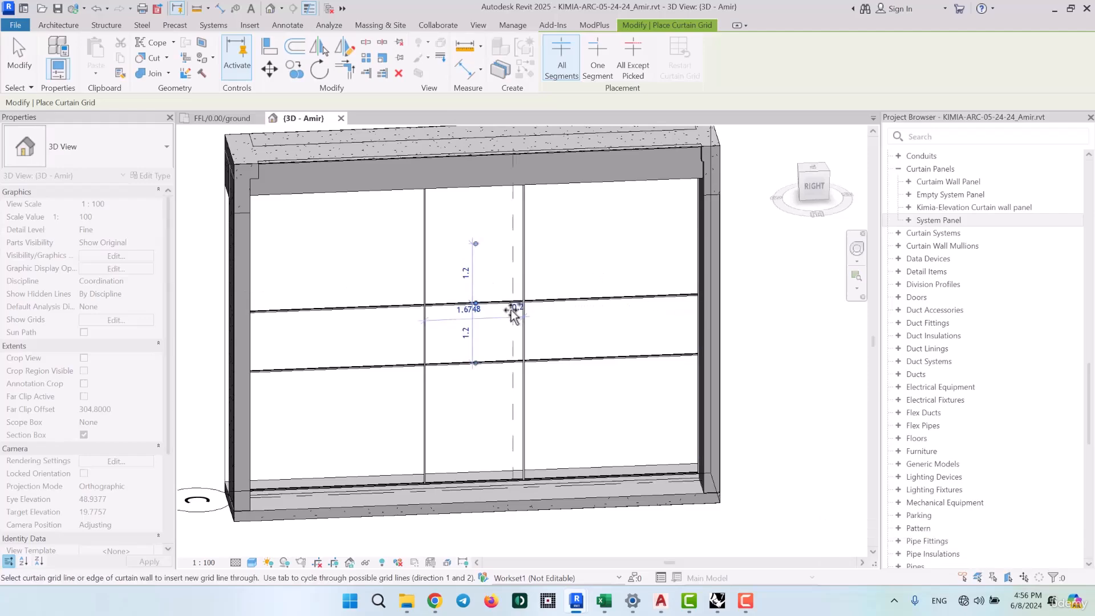
pyautogui.click(466, 332)
pyautogui.write('1')
pyautogui.press('Return')
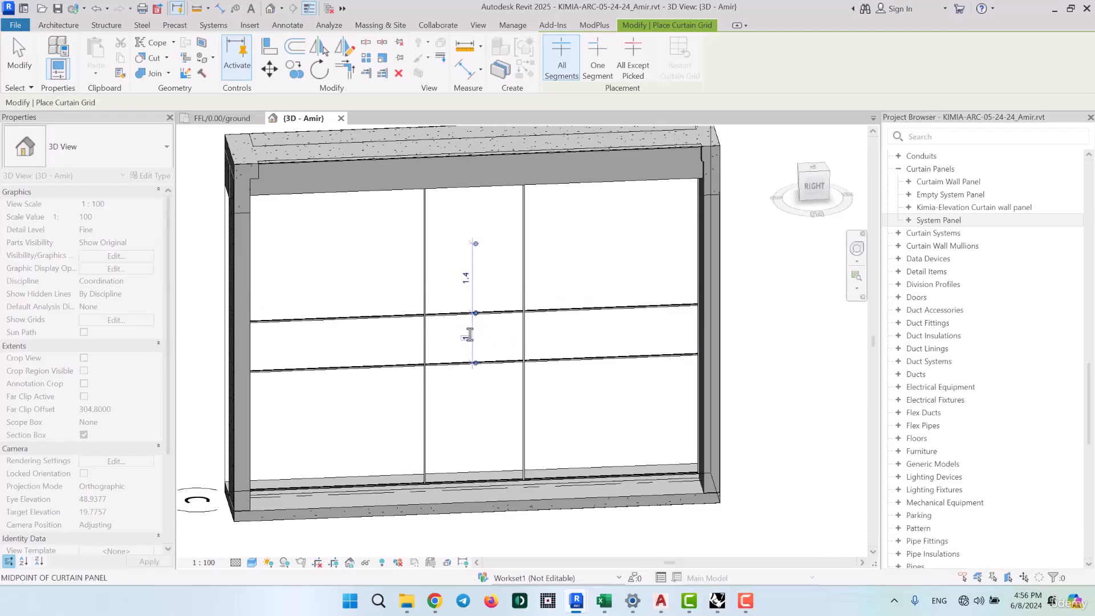
pyautogui.press('Escape')
pyautogui.press('Escape')
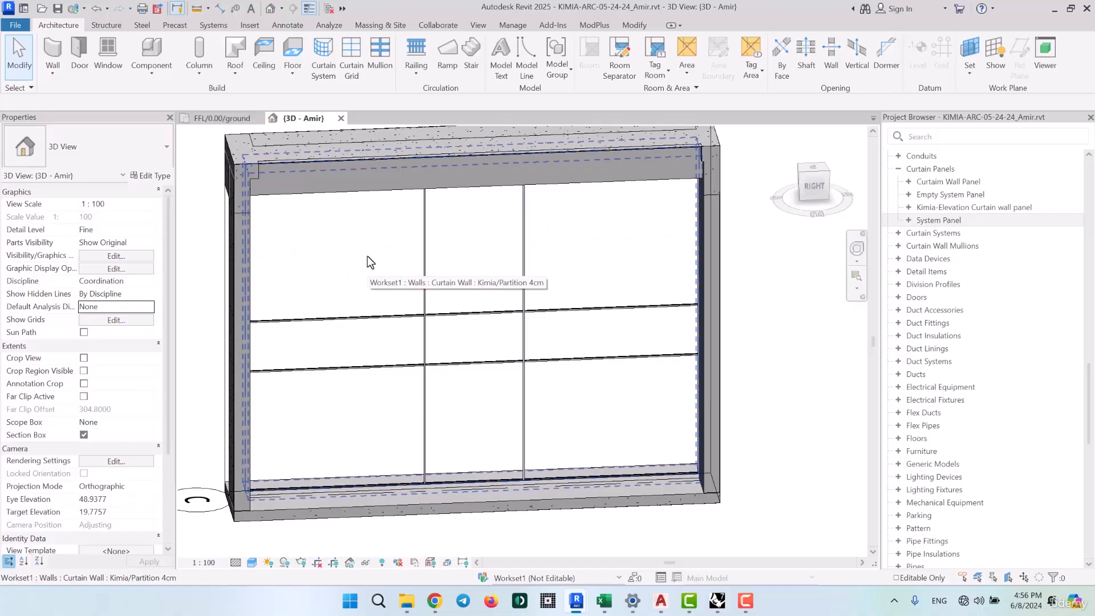
# Remove the segments of both vertical door-jamb grid lines above the new horizontal grid line
pyautogui.click(523, 249)
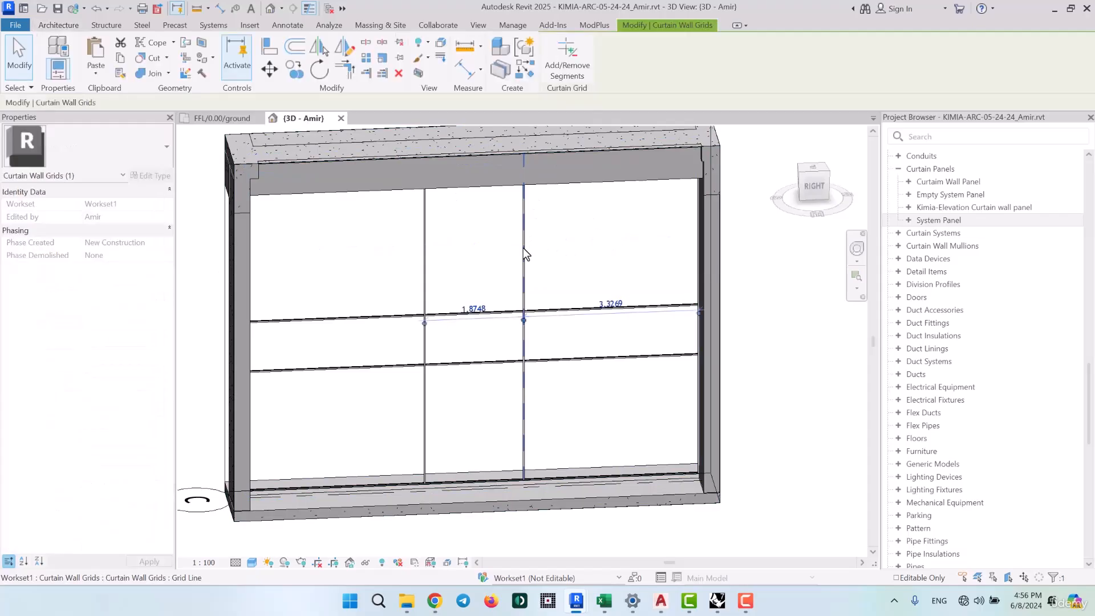
pyautogui.click(523, 240)
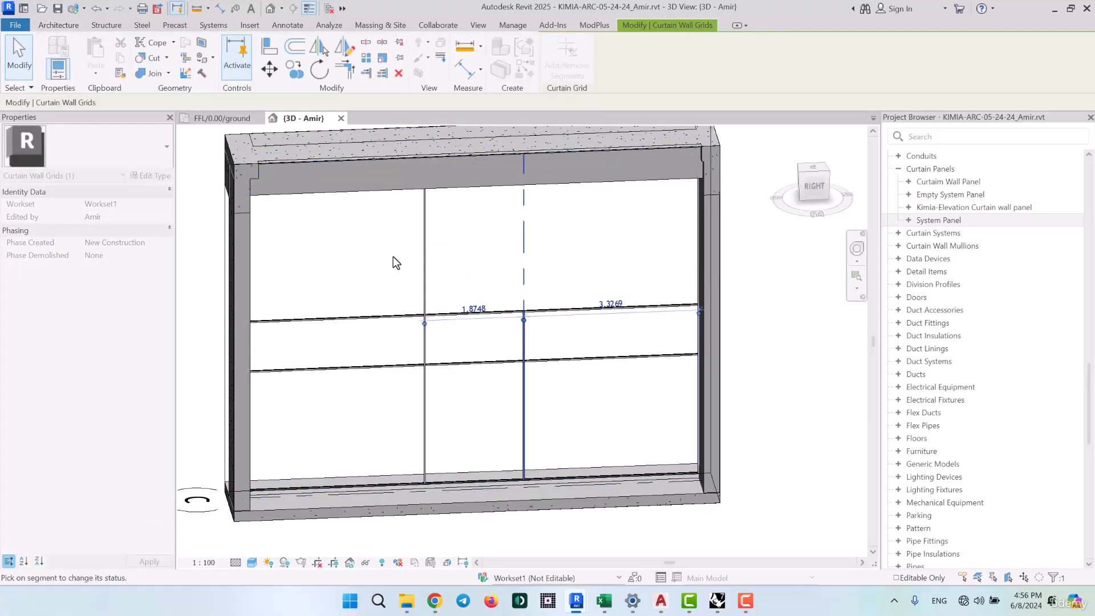
pyautogui.press('Escape')
pyautogui.press('Escape')
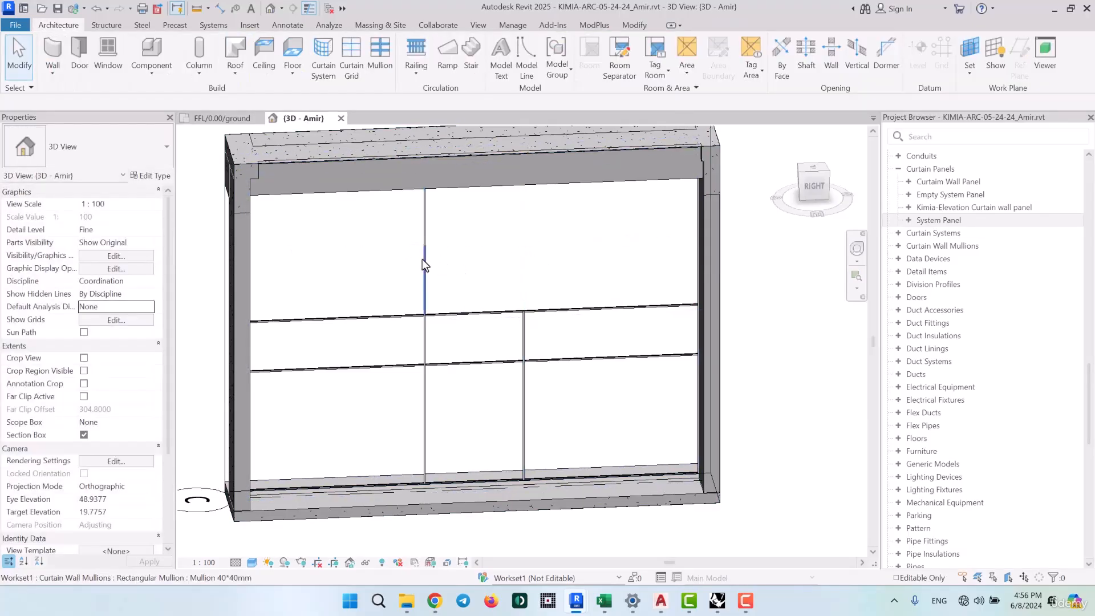
pyautogui.click(423, 259)
pyautogui.click(568, 60)
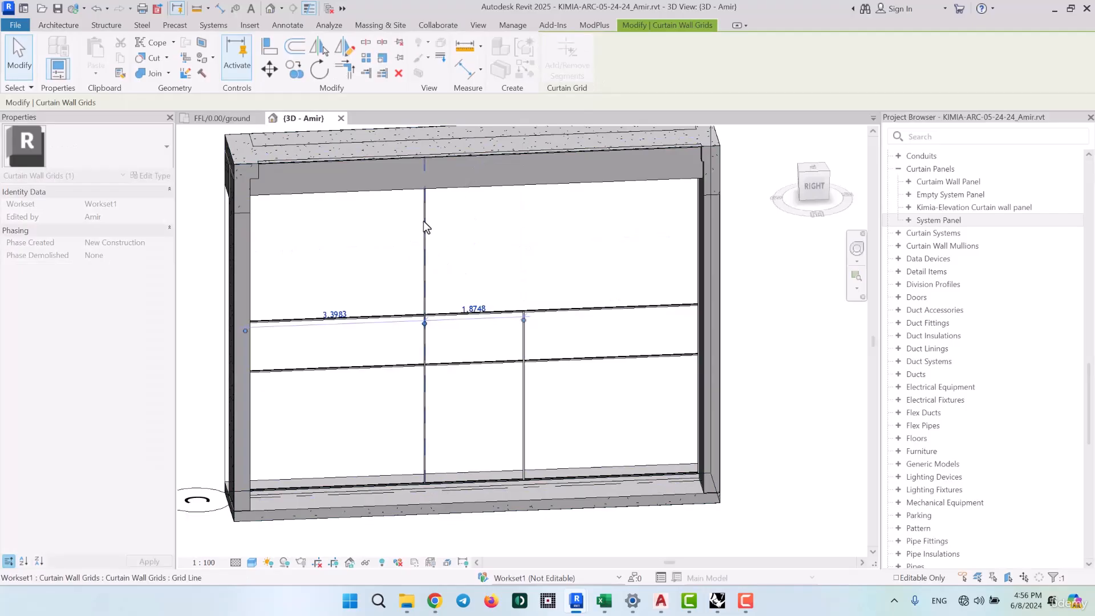
pyautogui.click(423, 260)
pyautogui.press('Escape')
pyautogui.press('Escape')
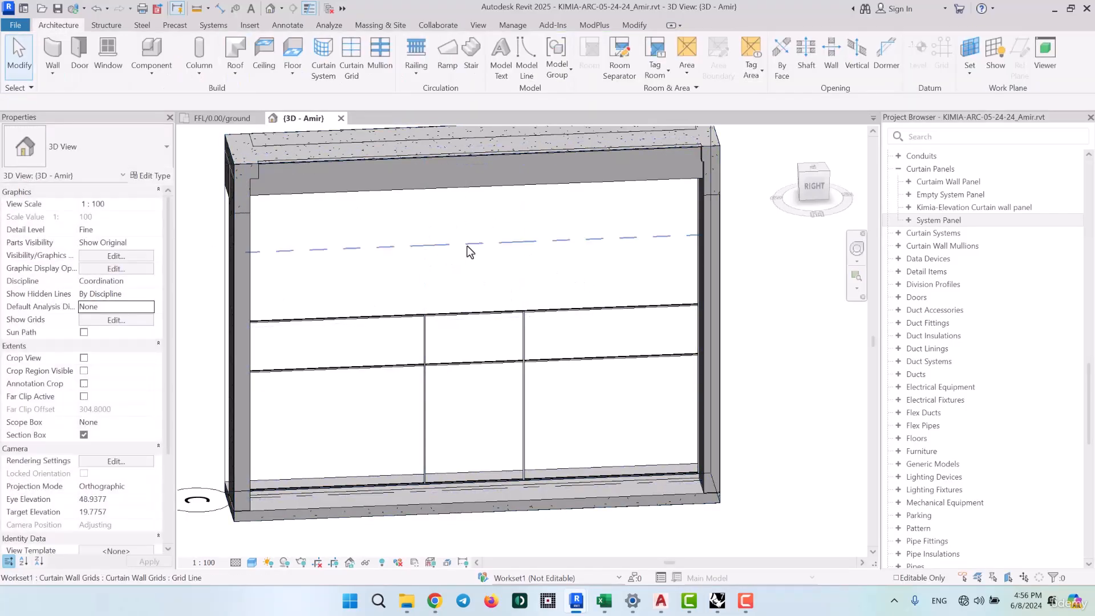
# Review the panel types available for the large upper glazed panel of the unit 12 partition
pyautogui.press('Tab')
pyautogui.press('Tab')
pyautogui.click(467, 247)
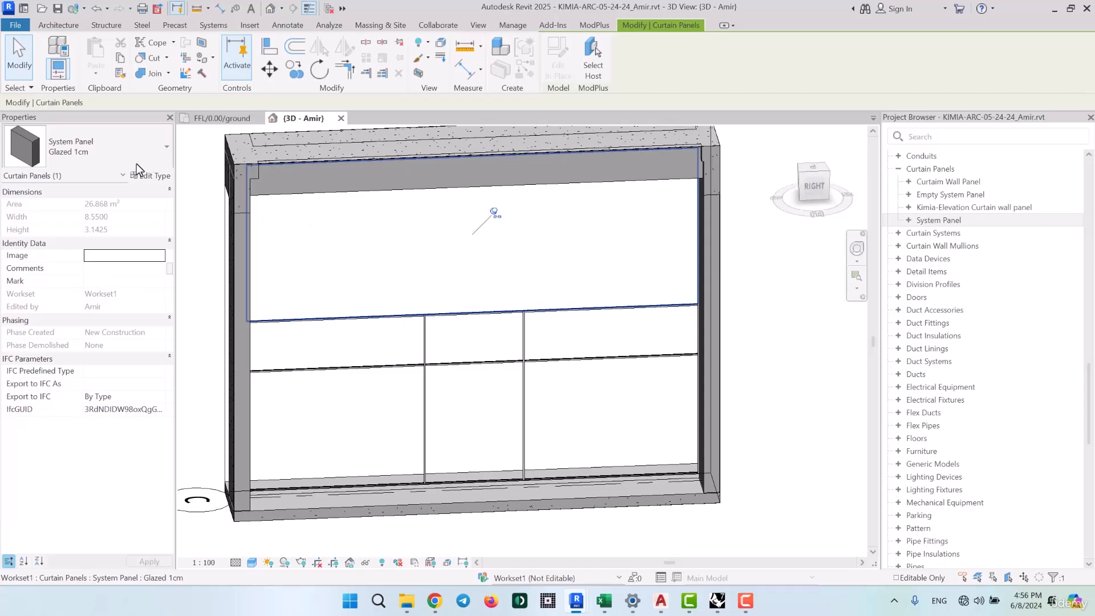
pyautogui.click(95, 149)
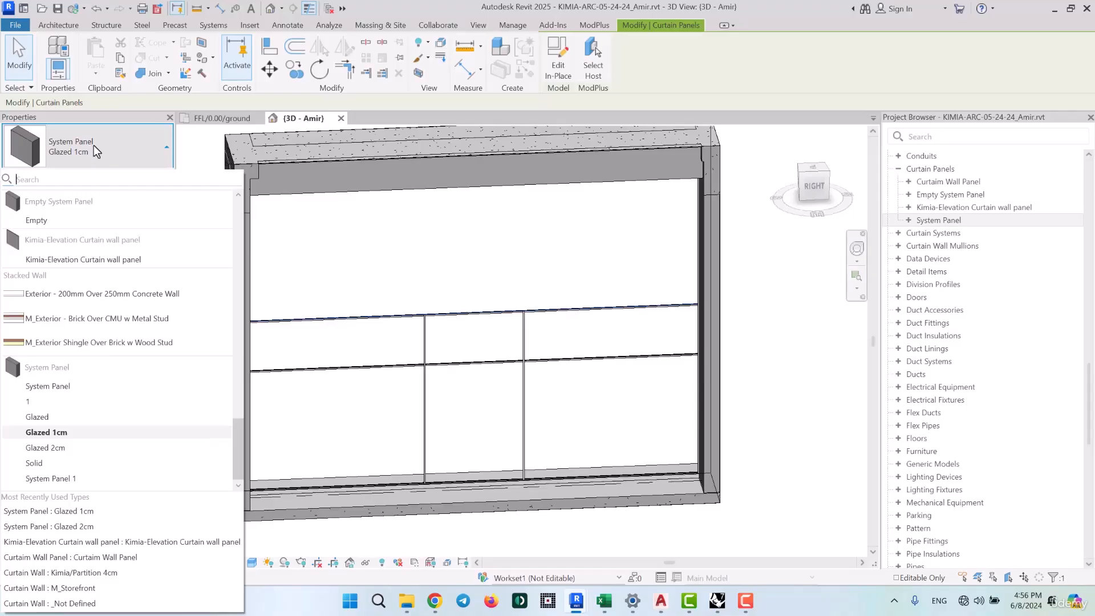
pyautogui.scroll(5, 112, 333)
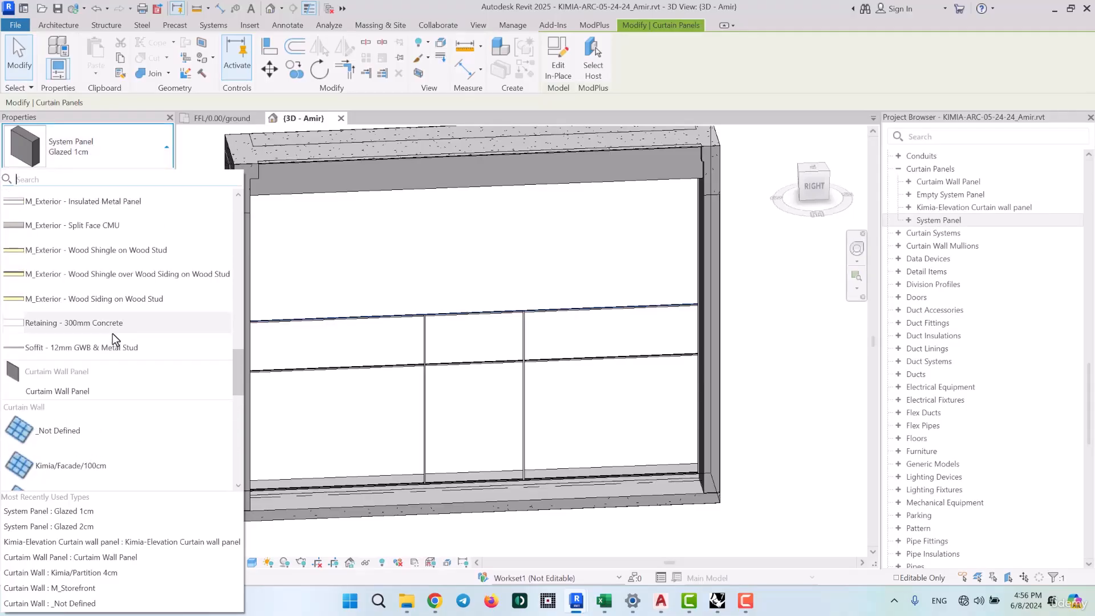
pyautogui.scroll(-5, 112, 333)
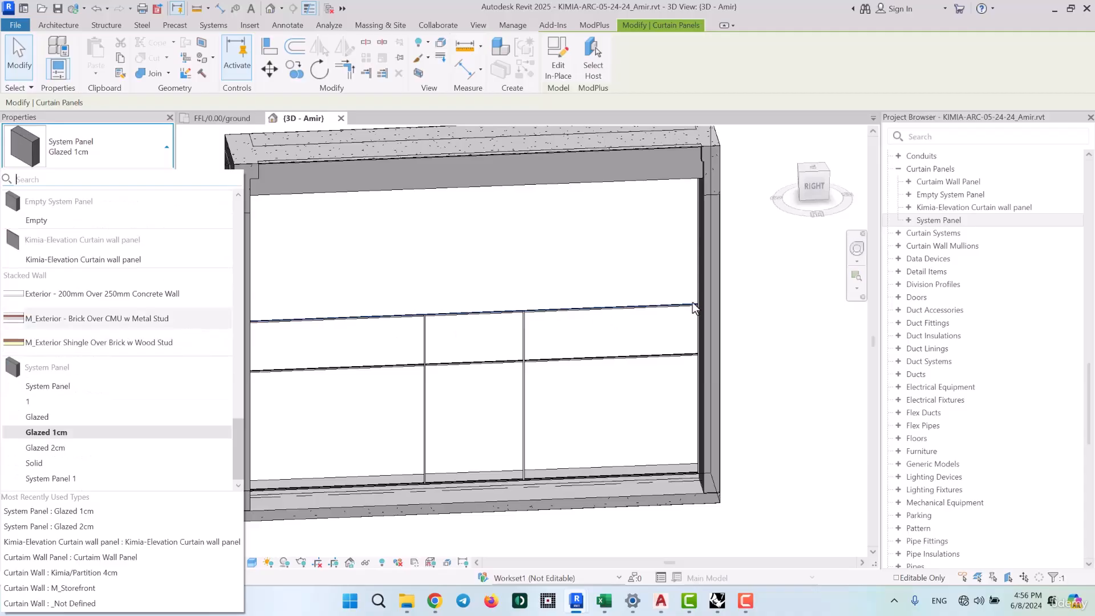
pyautogui.click(759, 307)
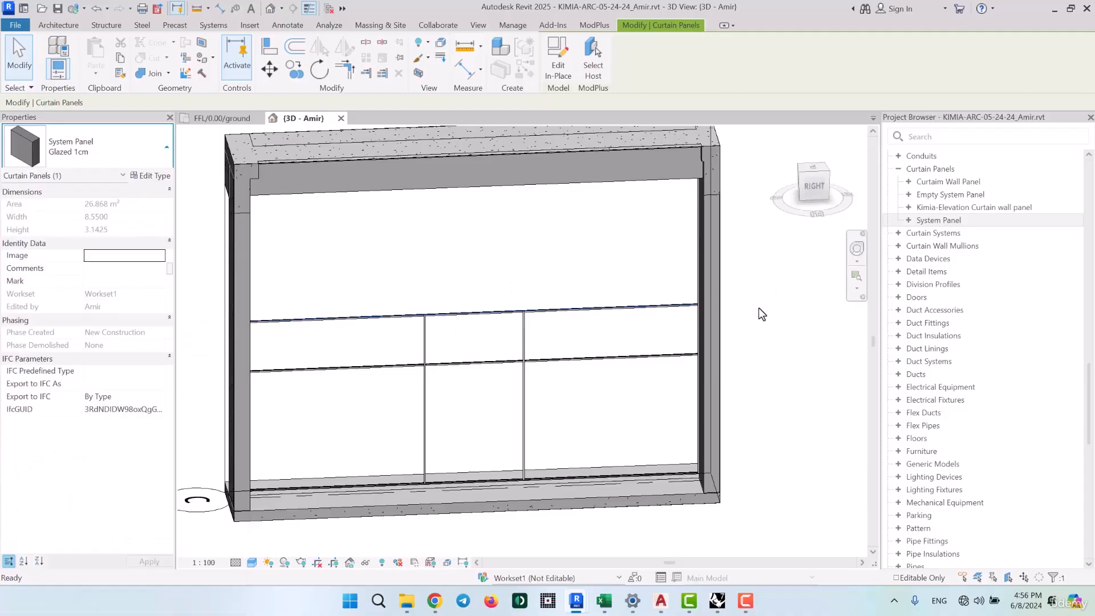
pyautogui.click(759, 307)
# Create a new family from the English template Metric Curtain Wall Panel.rft
pyautogui.click(16, 25)
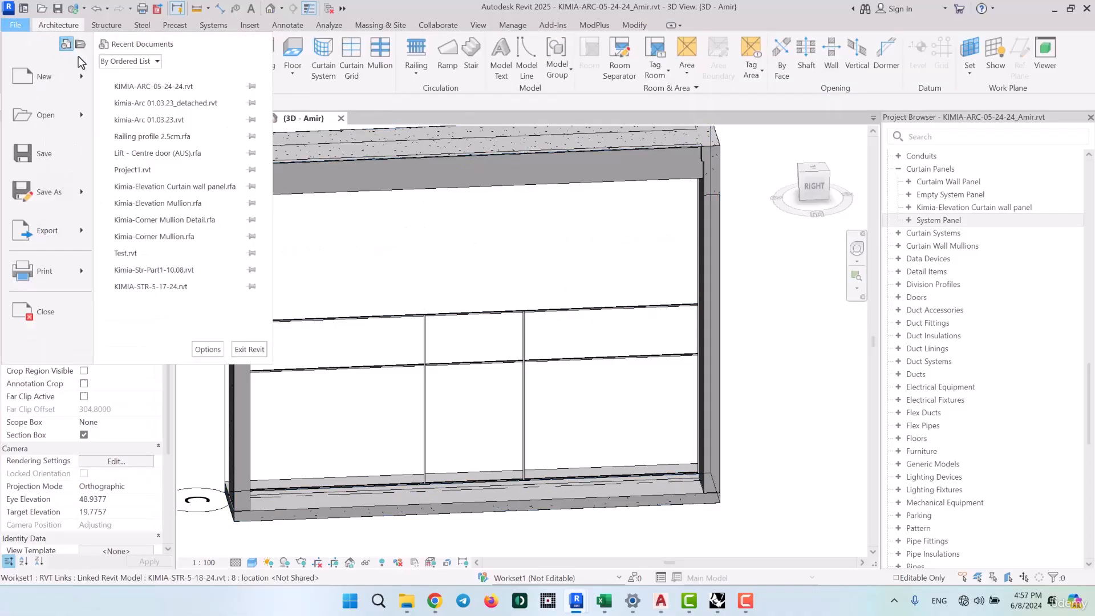
pyautogui.moveTo(87, 80)
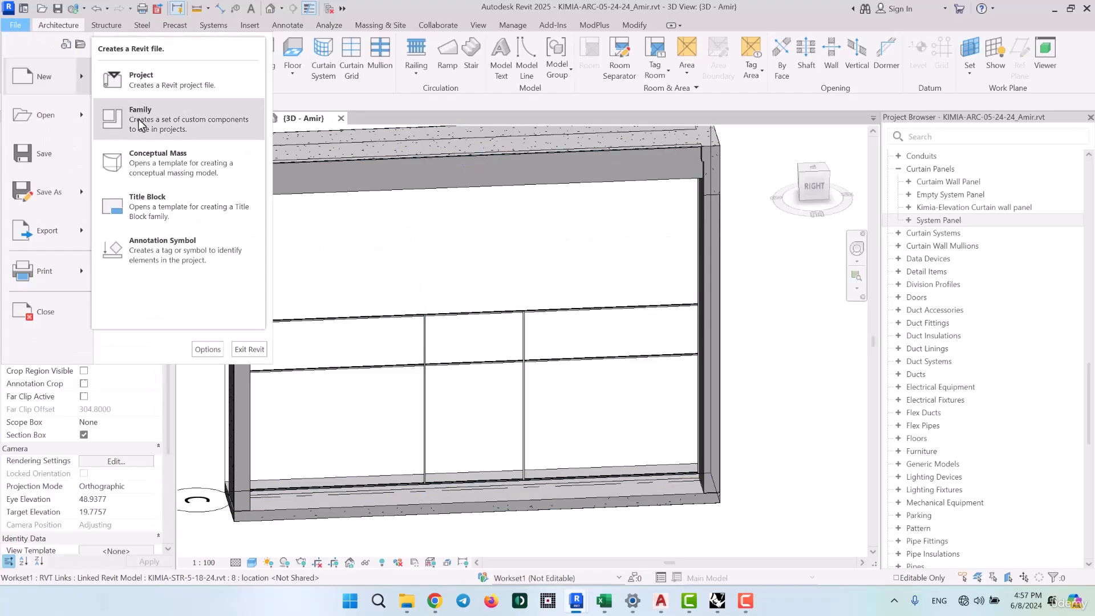
pyautogui.click(279, 210)
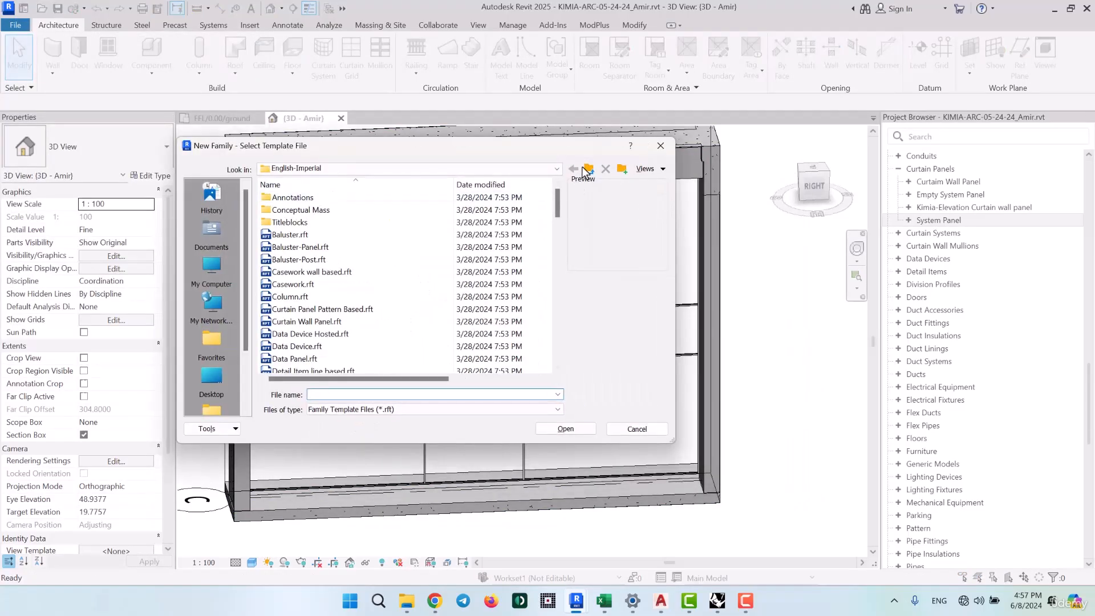
pyautogui.click(589, 169)
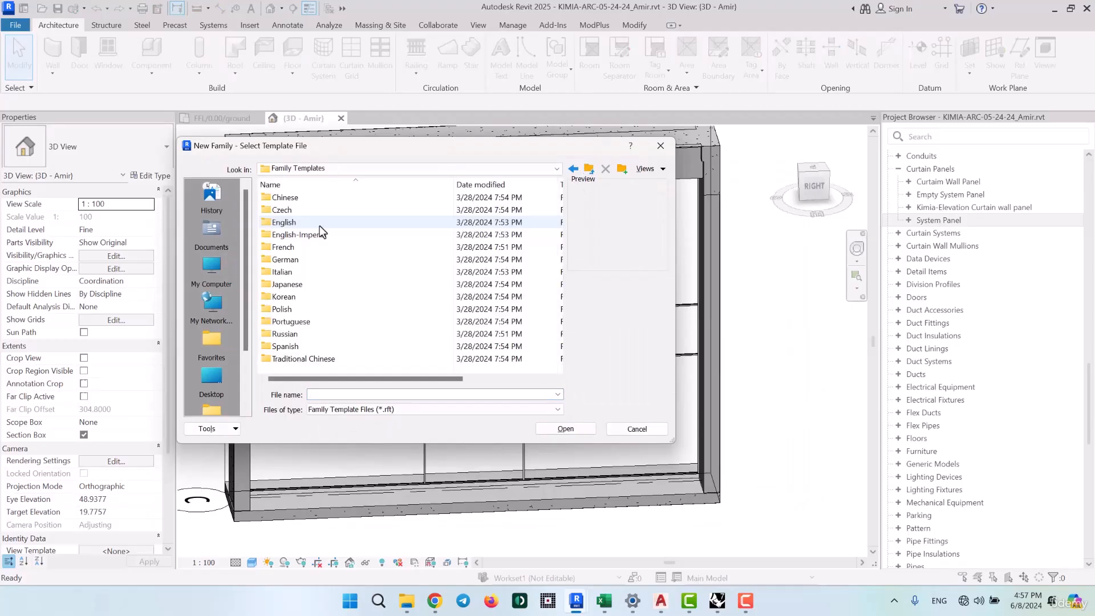
pyautogui.doubleClick(311, 222)
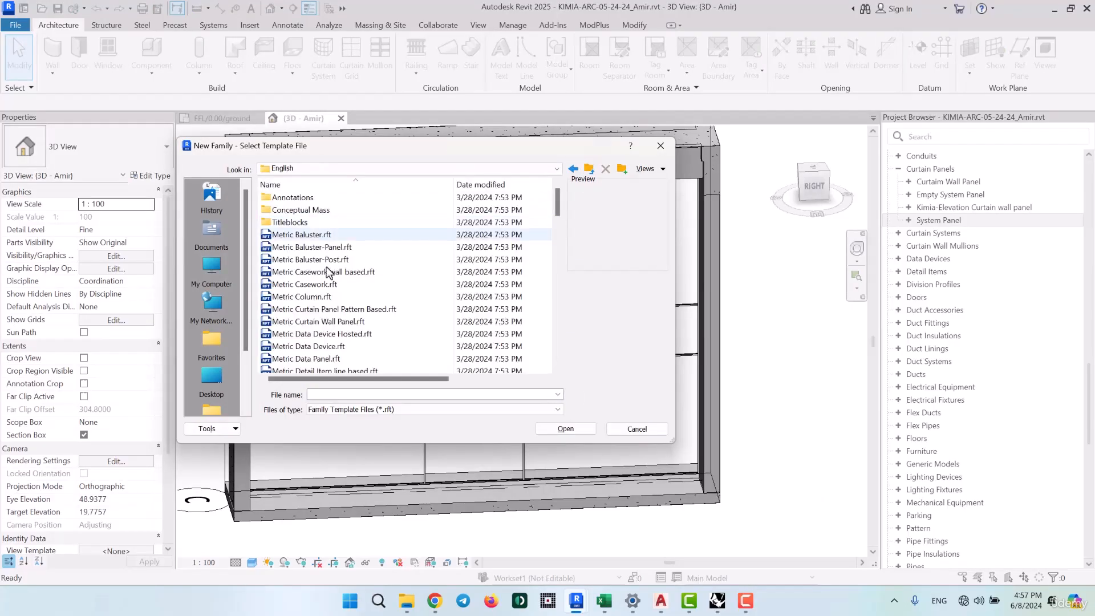
pyautogui.scroll(-1, 328, 274)
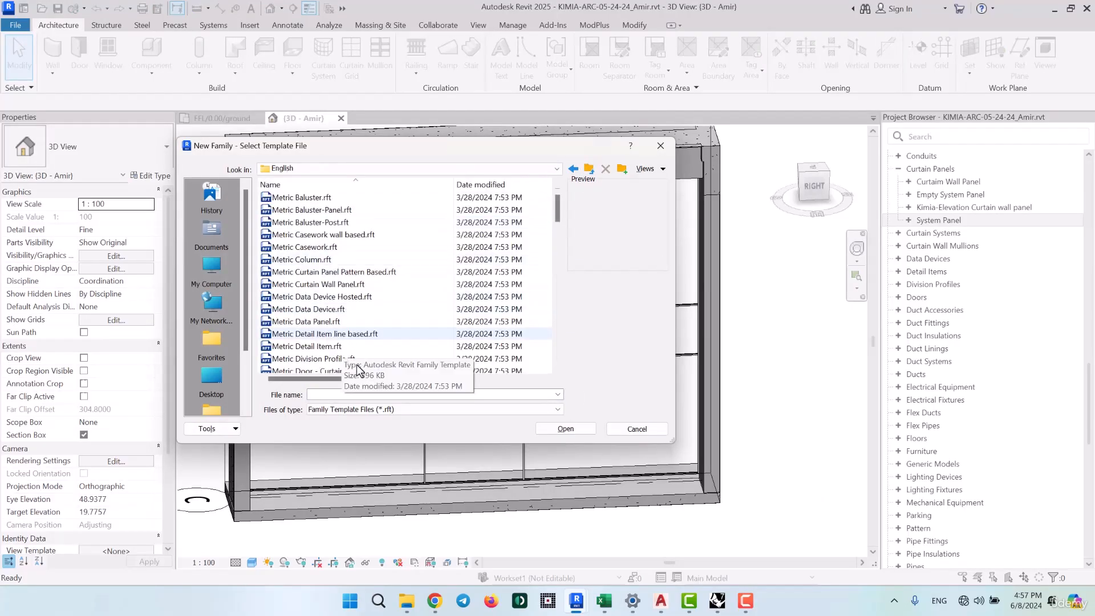
pyautogui.scroll(-1, 345, 342)
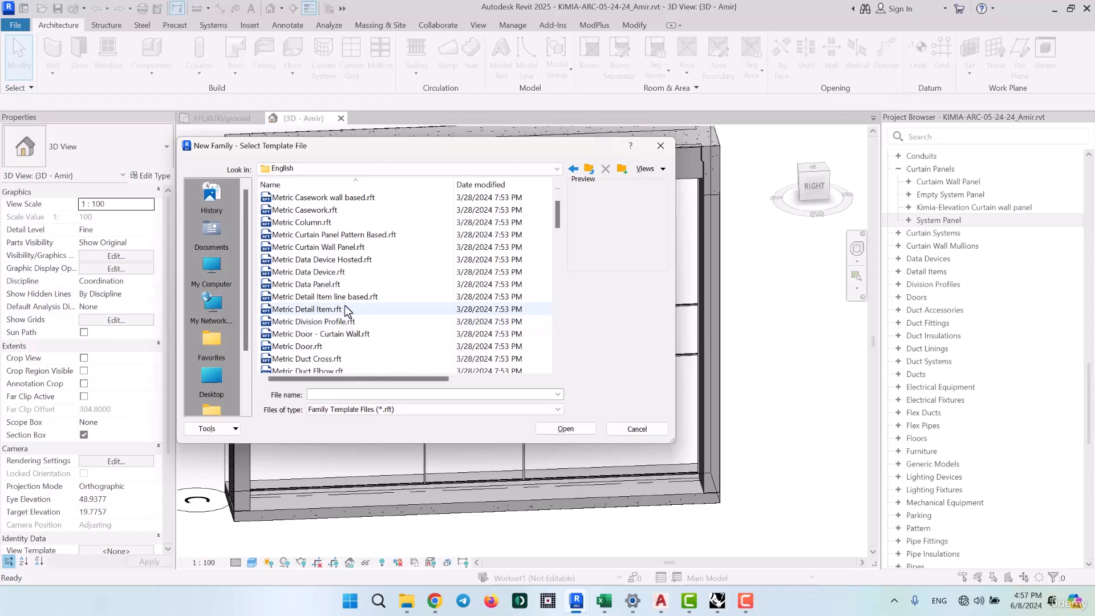
pyautogui.doubleClick(355, 248)
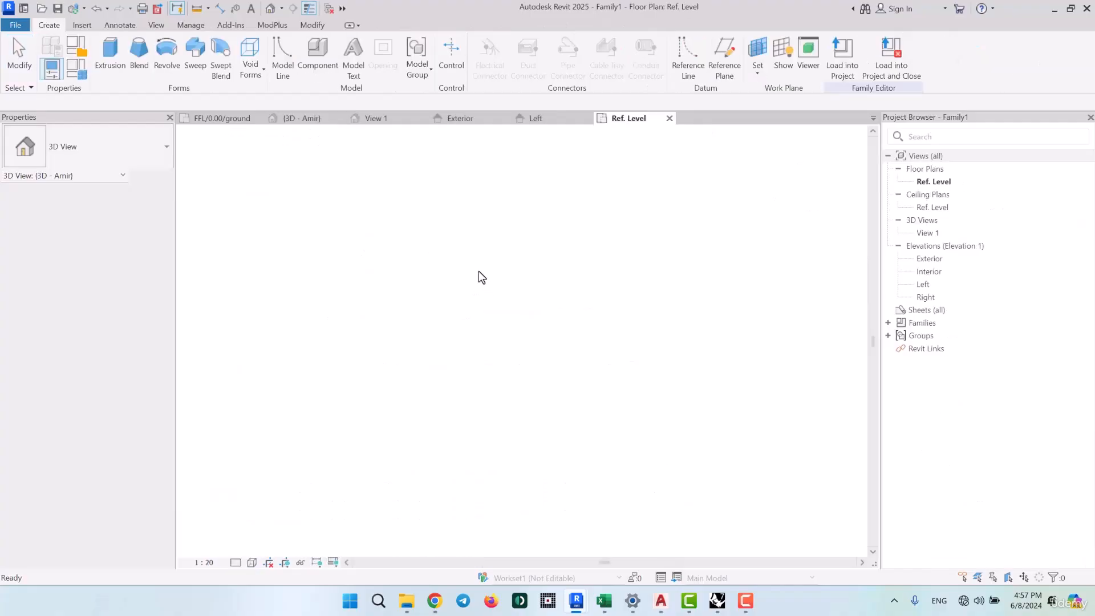
# Start an extrusion and sketch a rectangle about 67 mm deep from the Left to the Right reference plane, starting on the centre plane
pyautogui.click(110, 54)
pyautogui.click(593, 46)
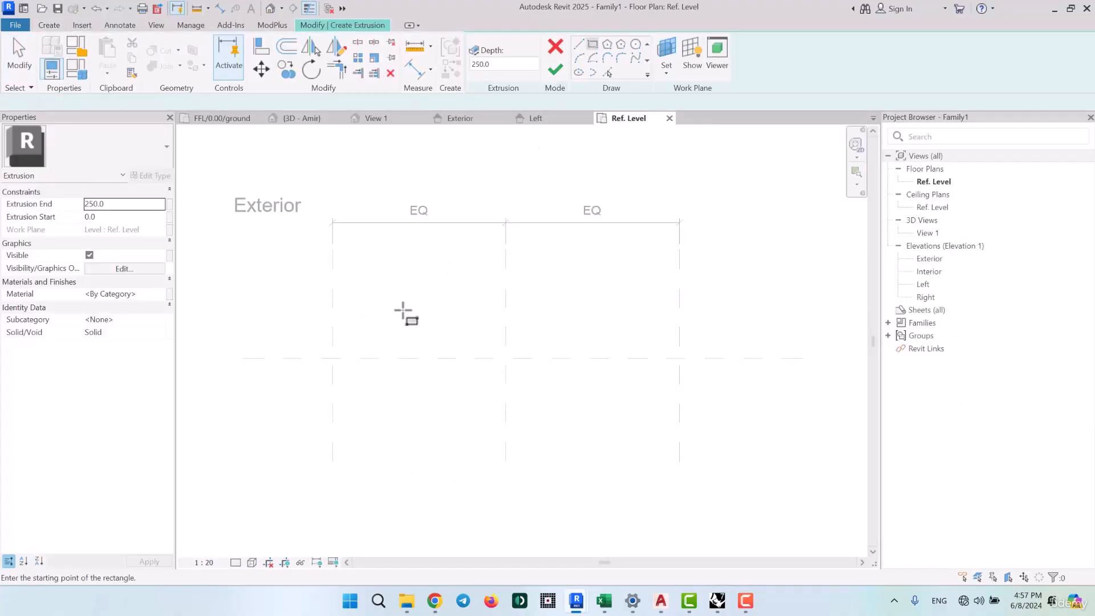
pyautogui.scroll(2, 334, 351)
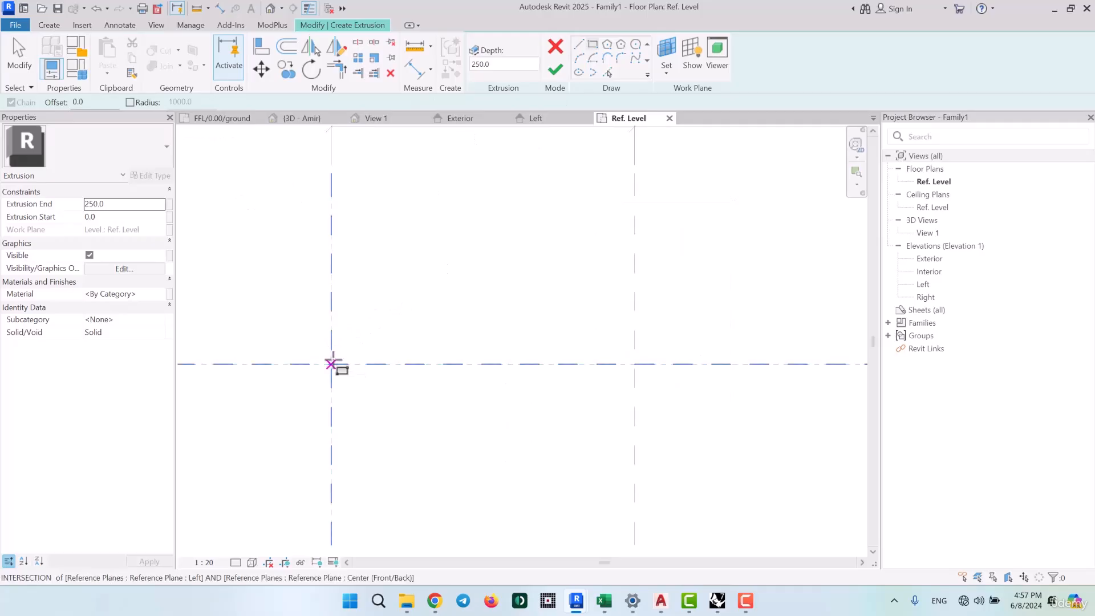
pyautogui.click(333, 364)
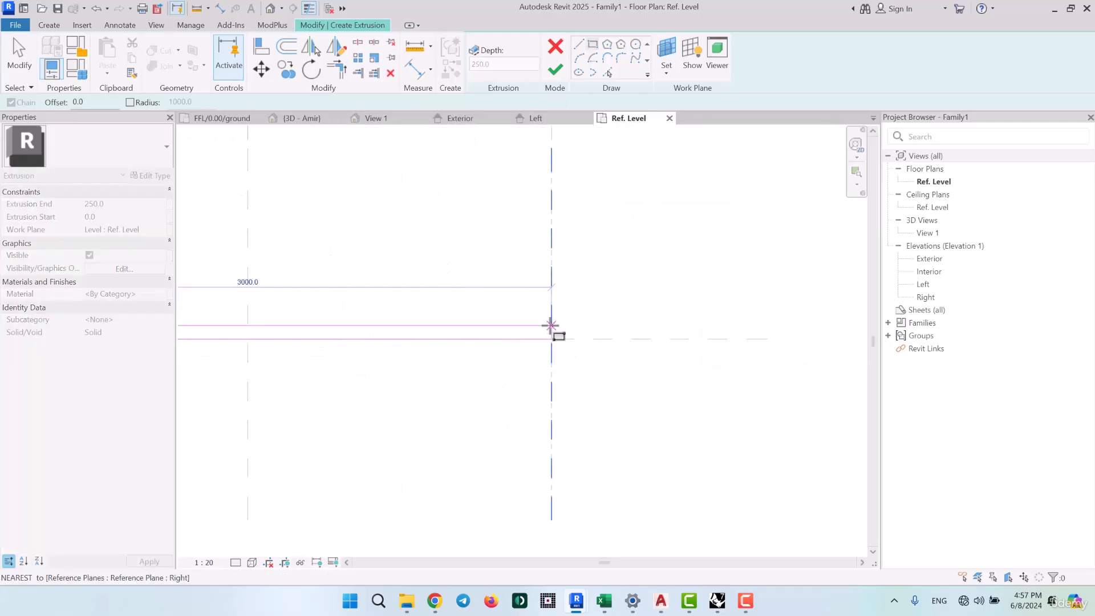
pyautogui.click(552, 326)
pyautogui.press('Escape')
pyautogui.scroll(-4, 655, 275)
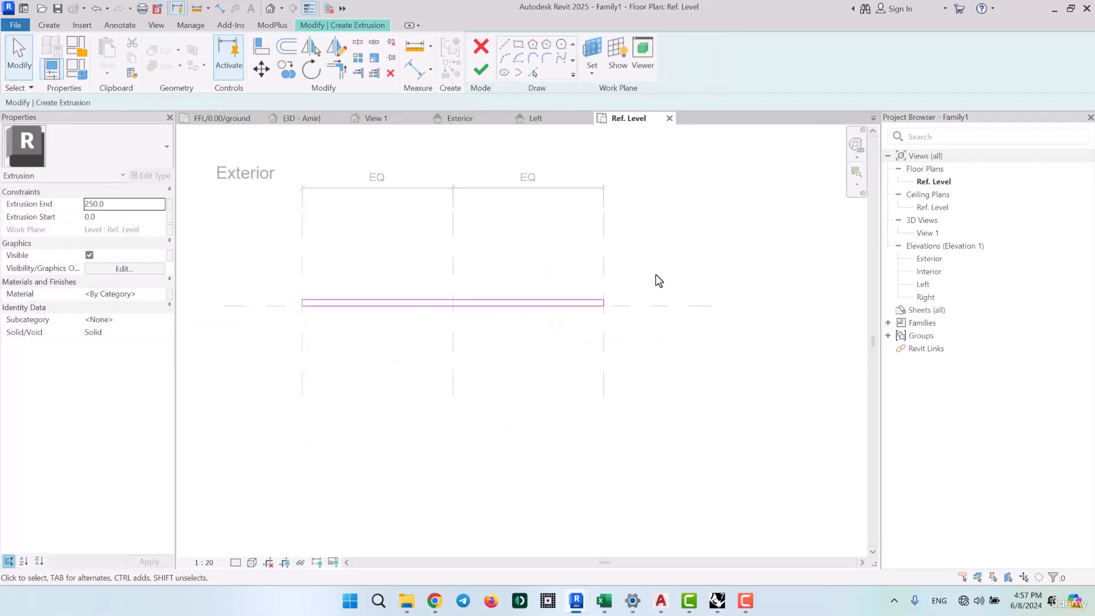
# Set the rectangle's depth to 10 mm and finish the extrusion
pyautogui.scroll(7, 611, 292)
pyautogui.click(572, 309)
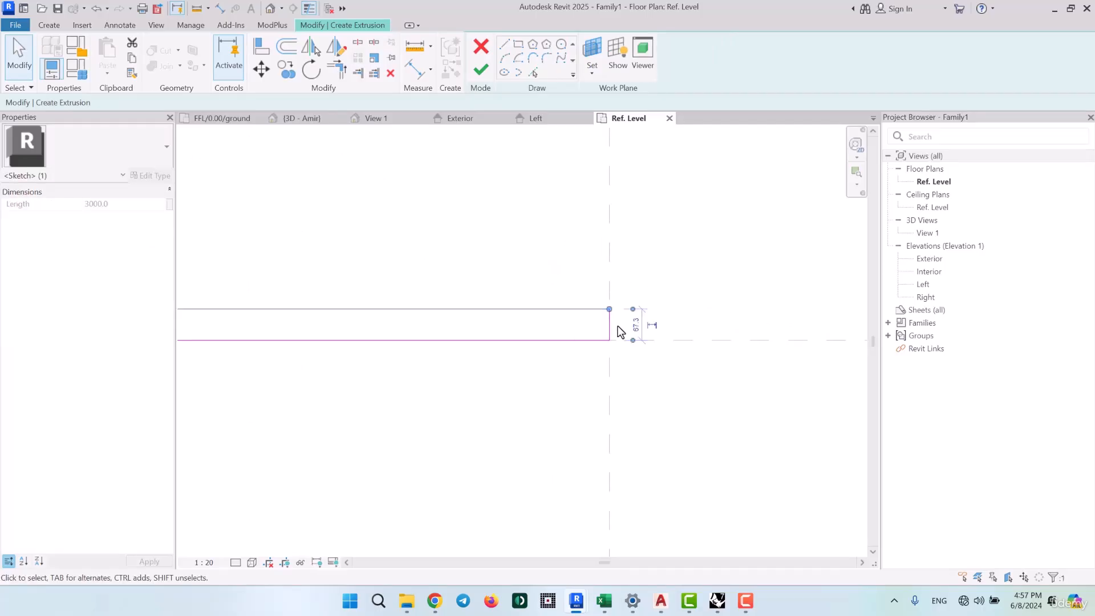
pyautogui.click(635, 324)
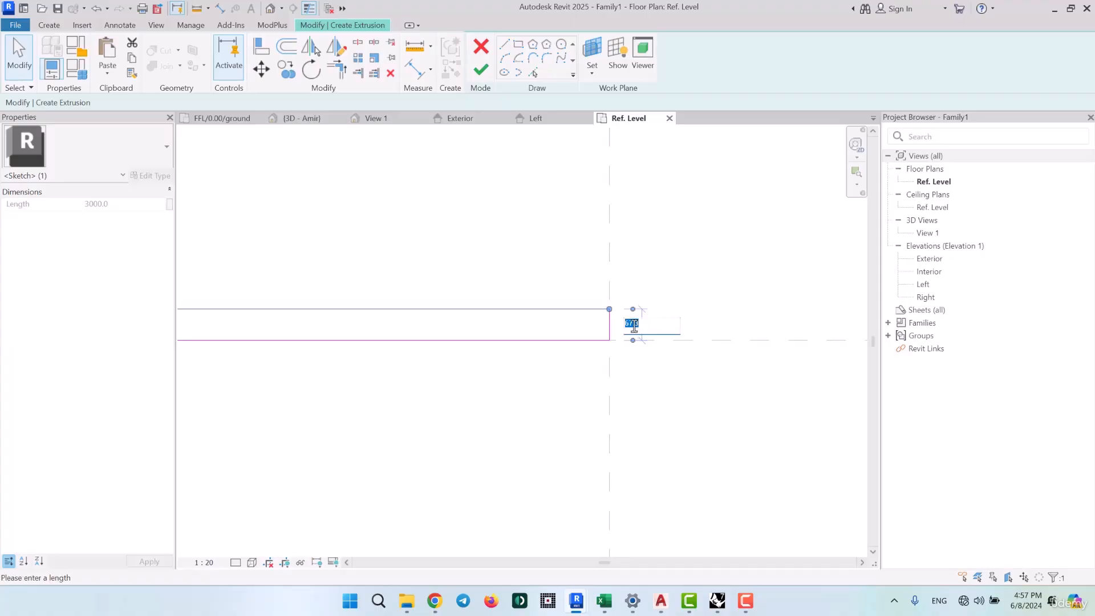
pyautogui.write('10')
pyautogui.press('Return')
pyautogui.click(663, 404)
pyautogui.scroll(-3, 751, 342)
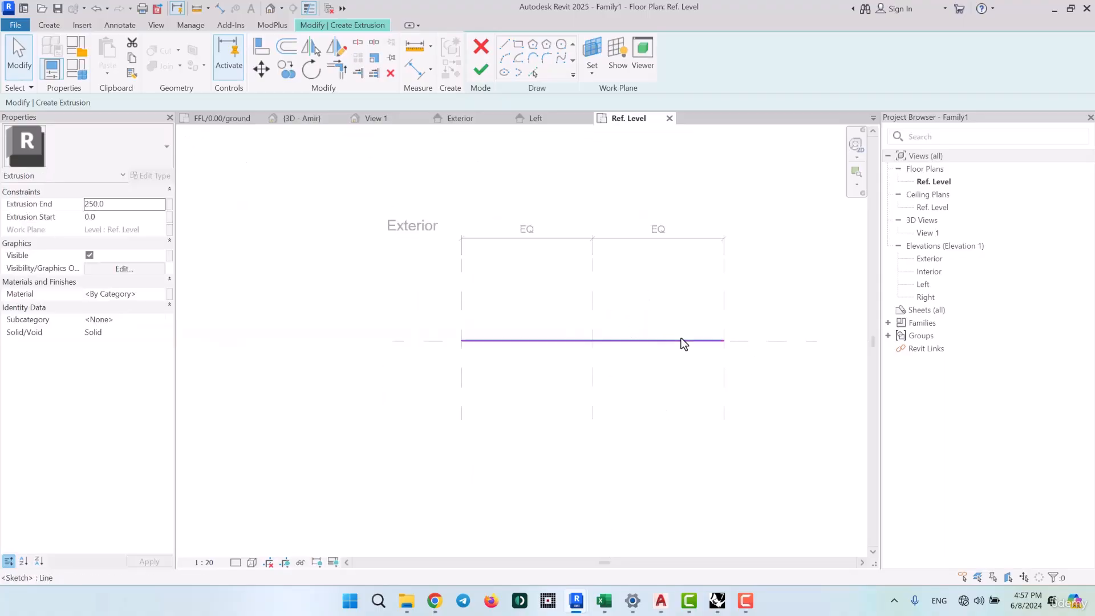
pyautogui.scroll(1, 684, 343)
pyautogui.click(477, 70)
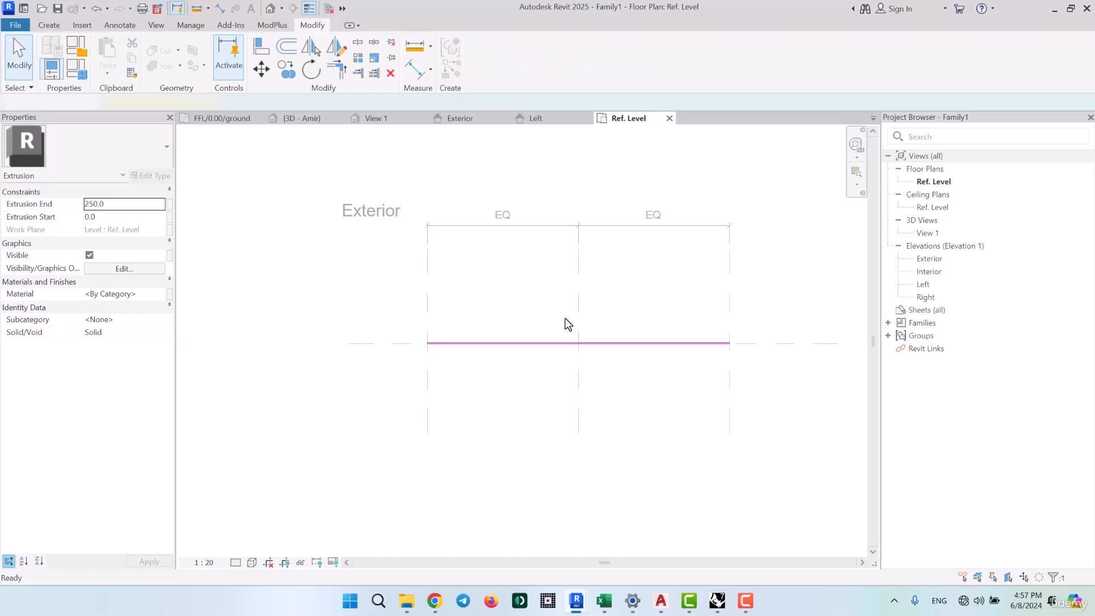
# Shift the Left reference plane inward to about 1400 mm from the centre and load the family into the project
pyautogui.click(426, 378)
pyautogui.moveTo(418, 375)
pyautogui.mouseDown()
pyautogui.moveTo(398, 308)
pyautogui.moveTo(395, 374)
pyautogui.moveTo(438, 375)
pyautogui.mouseUp()
pyautogui.click(656, 463)
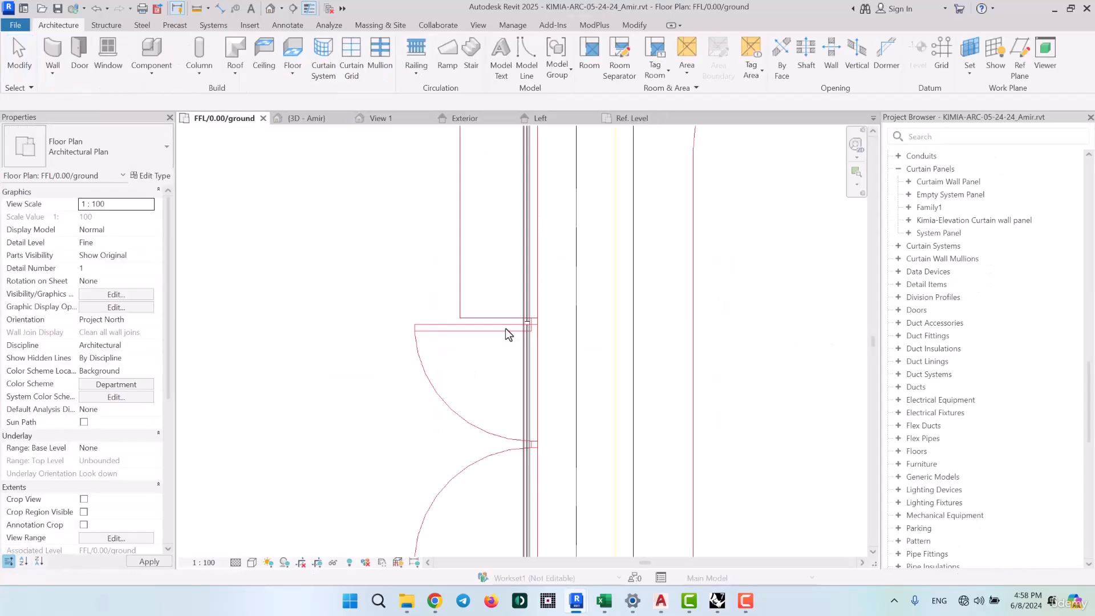
# In the project's 3D view, change the large upper curtain panel's type to Family1
pyautogui.scroll(-3, 508, 313)
pyautogui.click(305, 119)
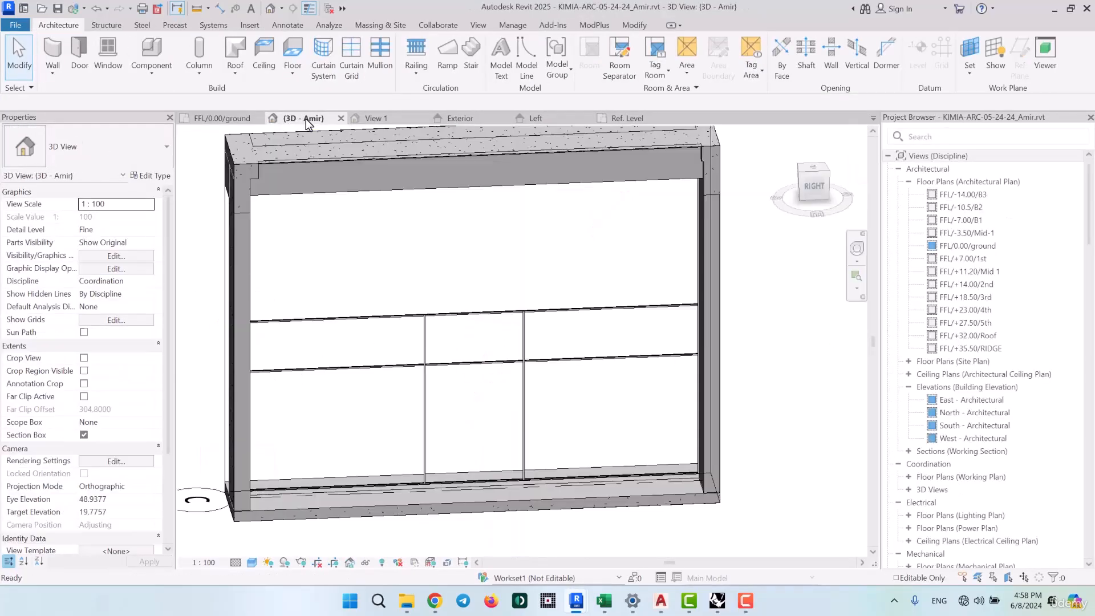
pyautogui.click(481, 228)
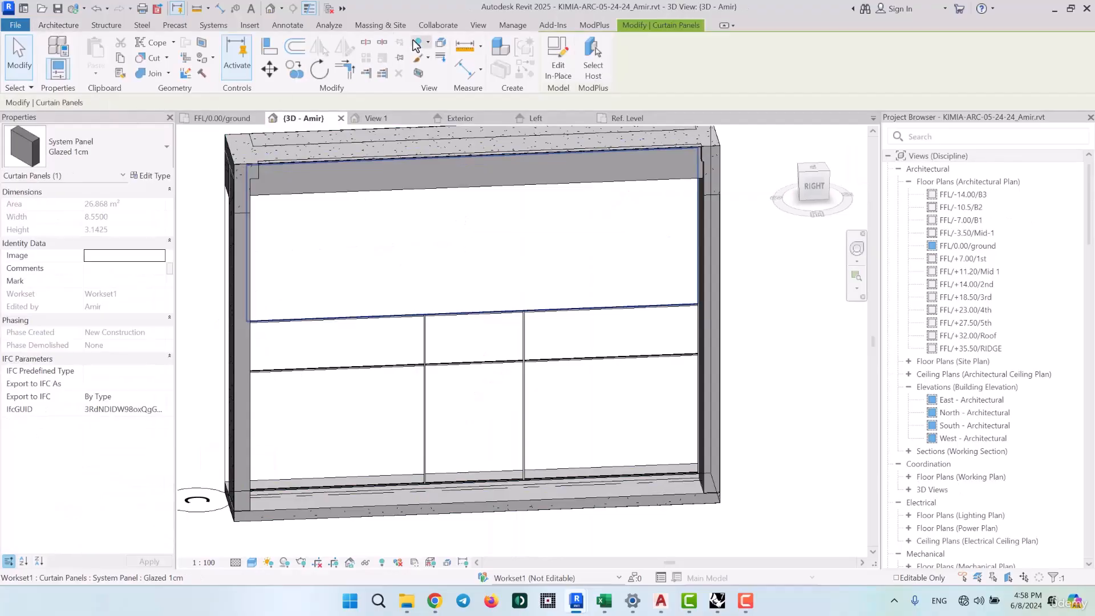
pyautogui.click(85, 159)
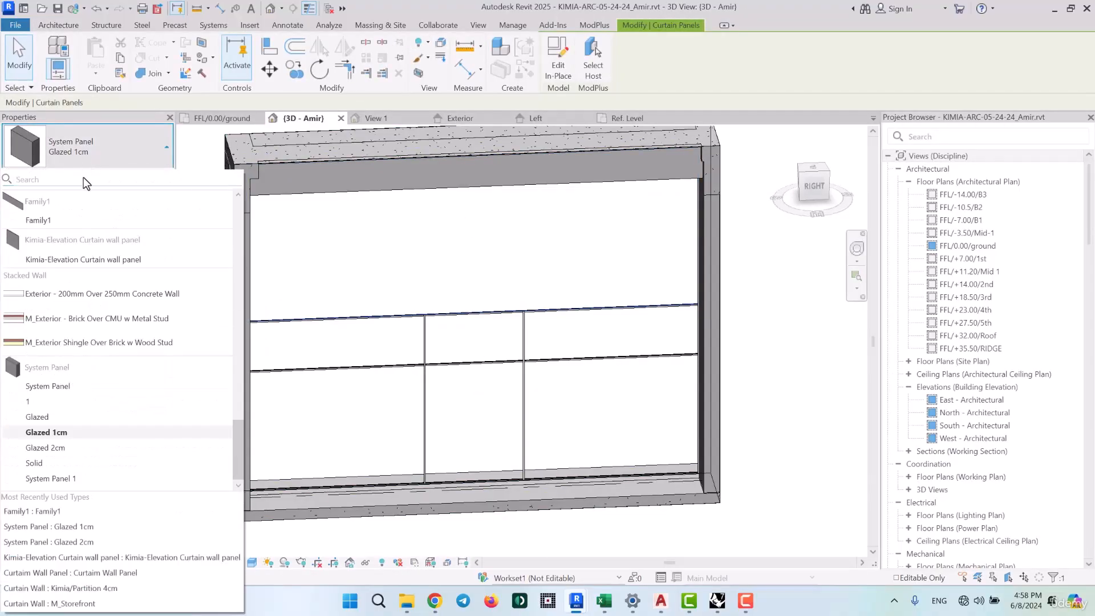
pyautogui.click(59, 221)
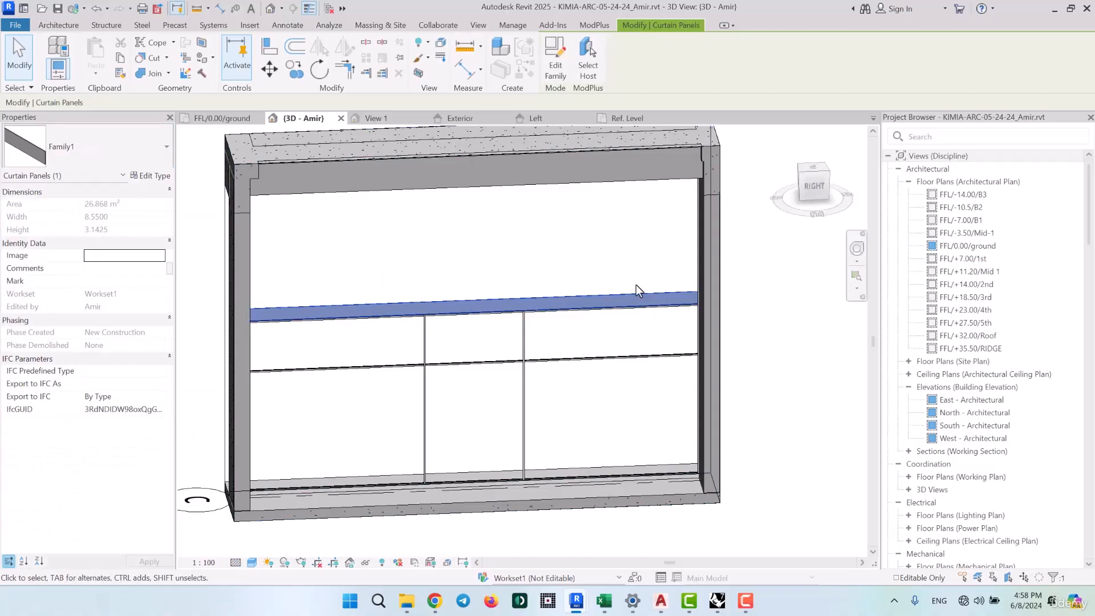
# In the Family1 Exterior elevation, stretch the extrusion upward to 4000 mm at the top reference plane
pyautogui.click(654, 115)
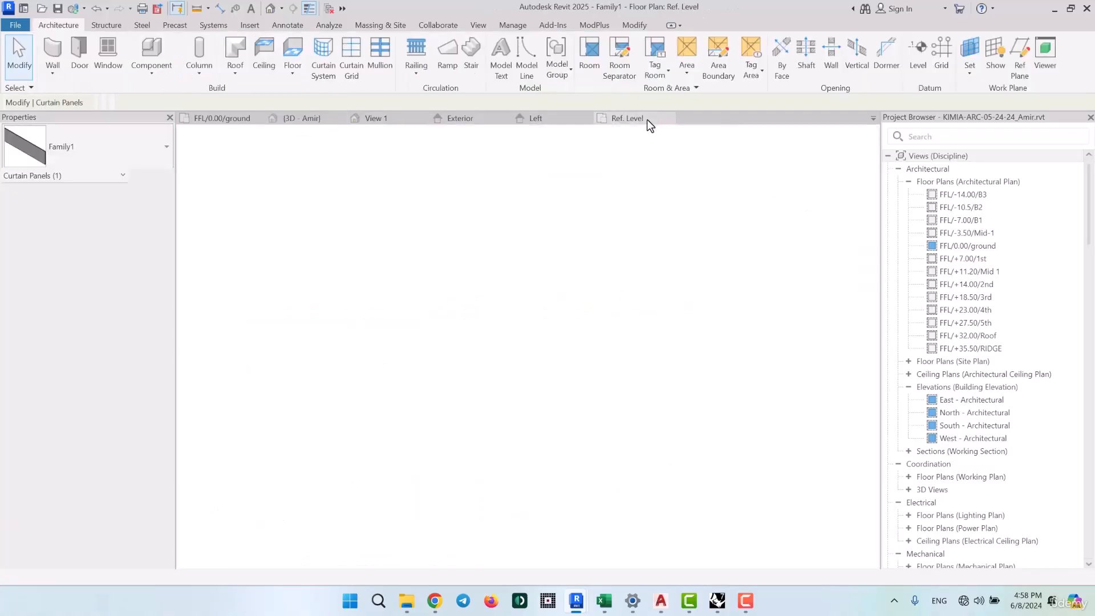
pyautogui.doubleClick(948, 260)
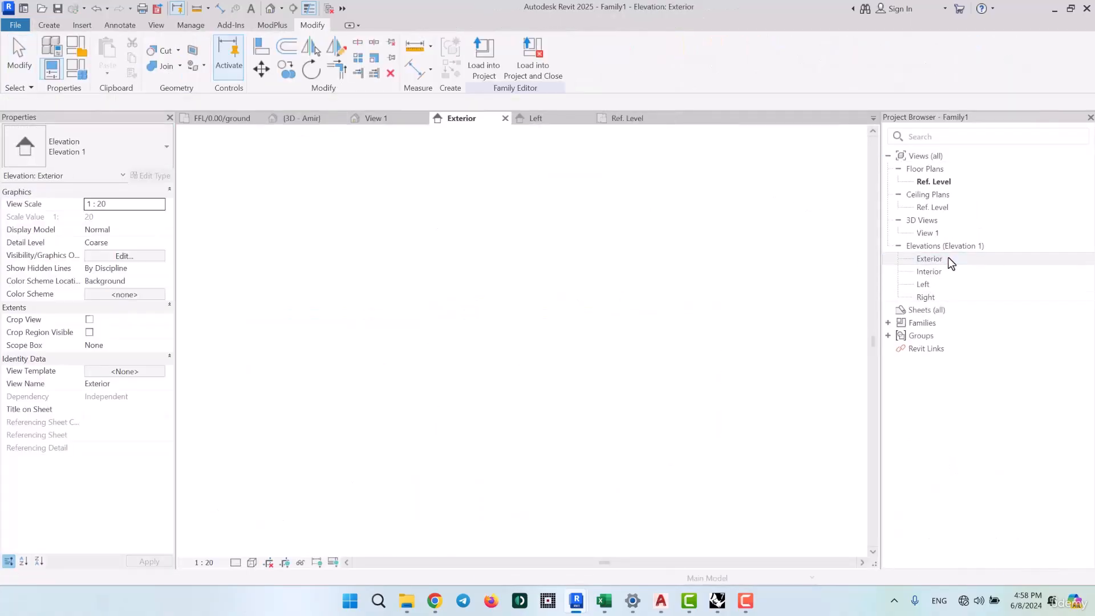
pyautogui.click(516, 437)
pyautogui.moveTo(492, 436); pyautogui.dragTo(489, 185)
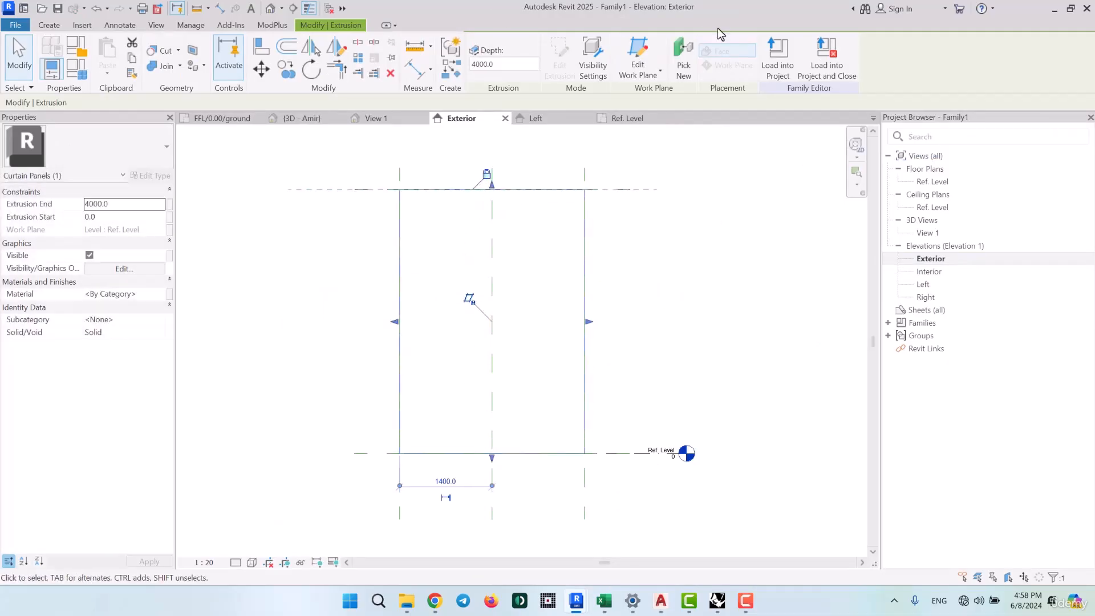
# Reload the edited panel family into the project and inspect the upper panel in the 3D view
pyautogui.click(777, 57)
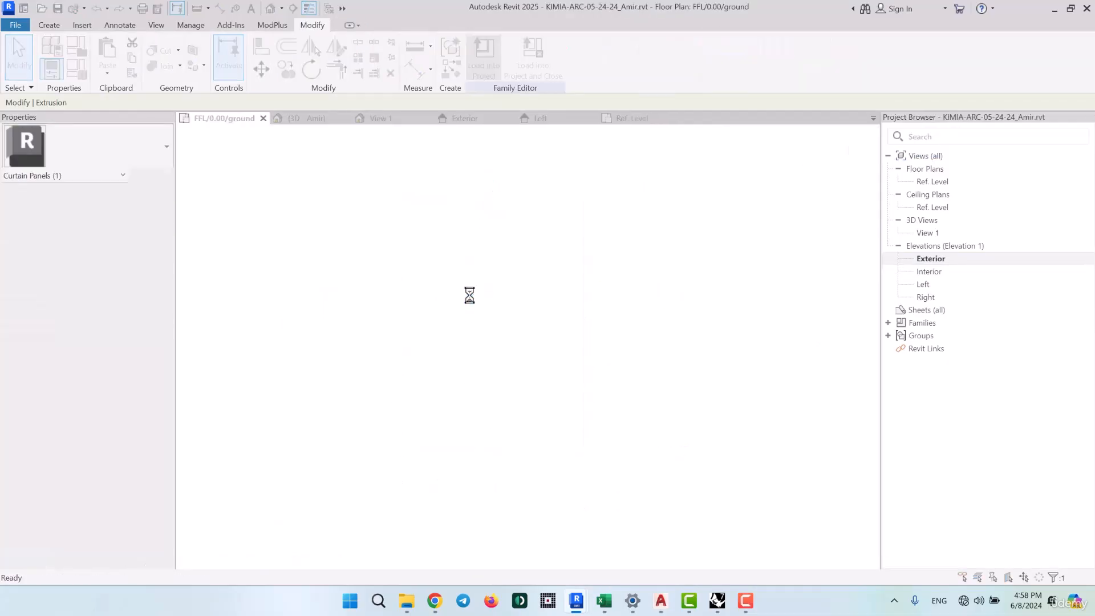
pyautogui.click(489, 279)
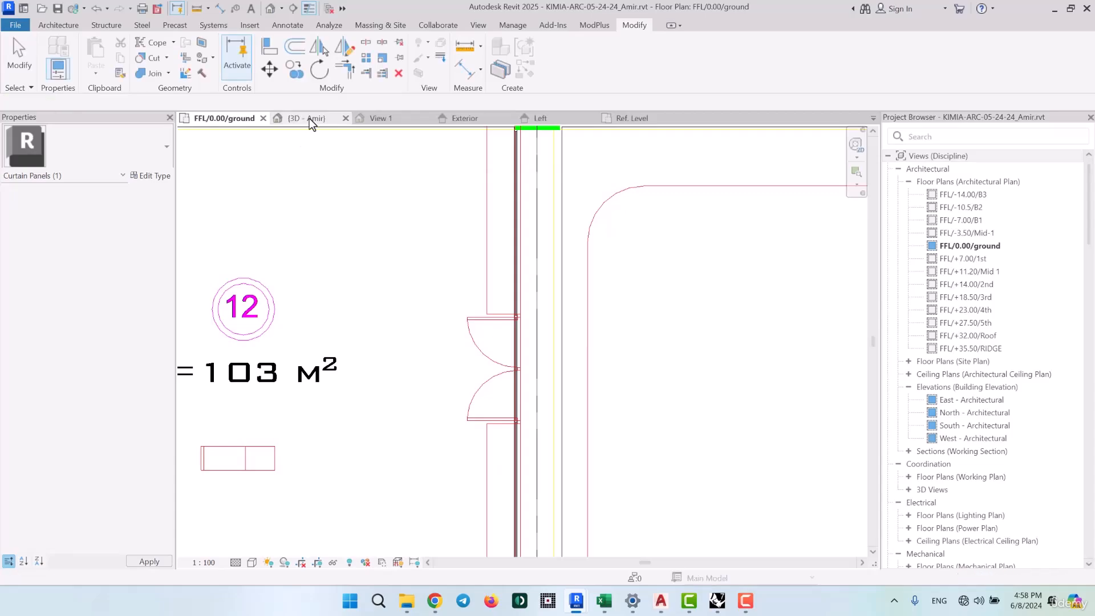
pyautogui.click(310, 118)
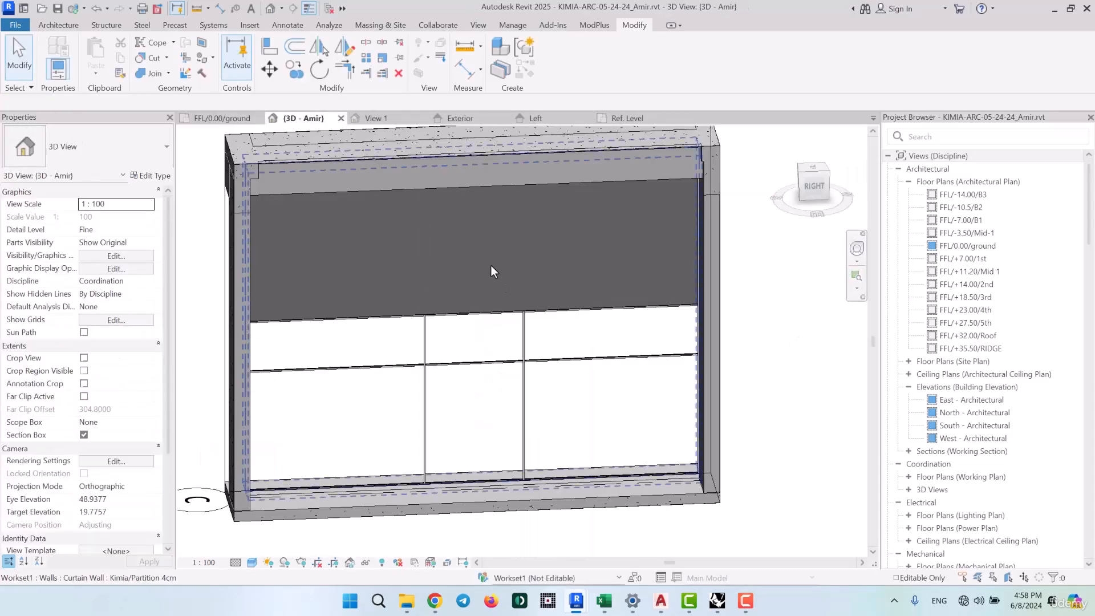
# Review the panel family's Left and Exterior elevations, then examine the shopfront's upper panel in the project's 3D view
pyautogui.click(627, 118)
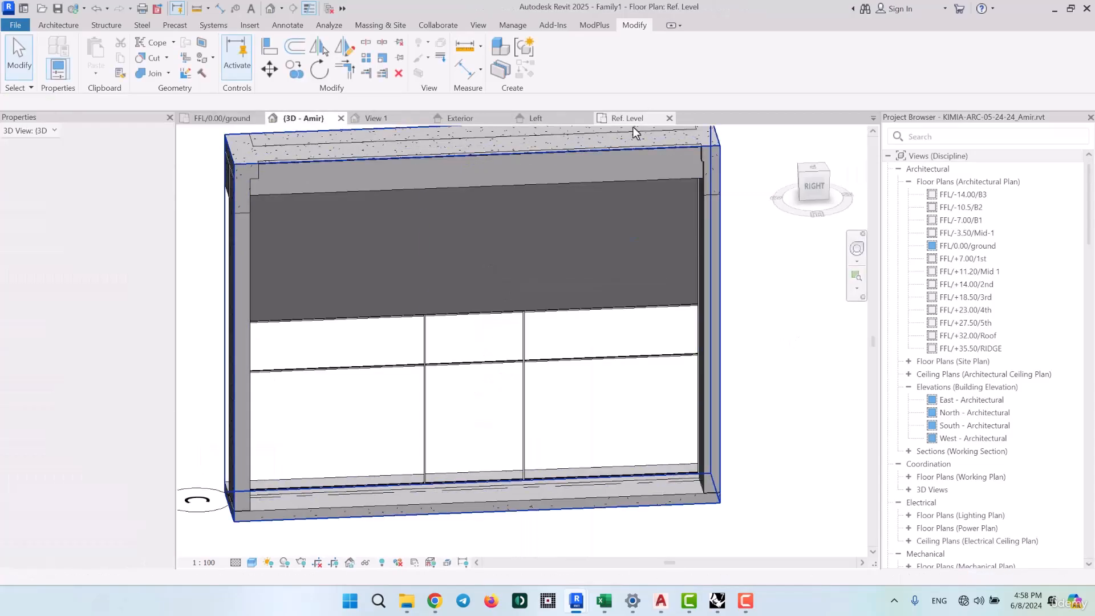
pyautogui.click(551, 118)
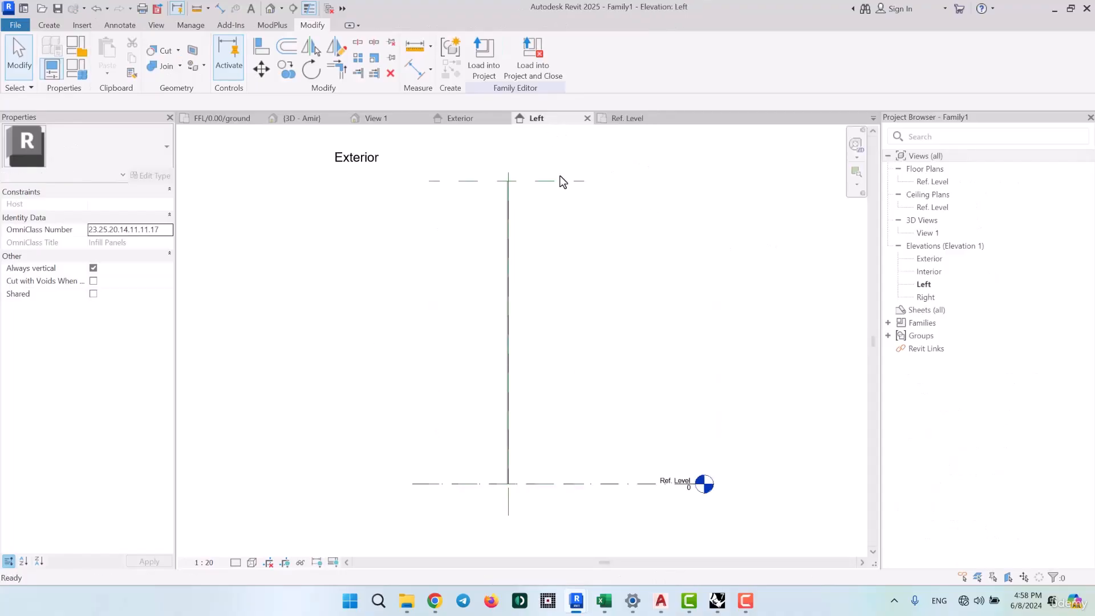
pyautogui.doubleClick(930, 260)
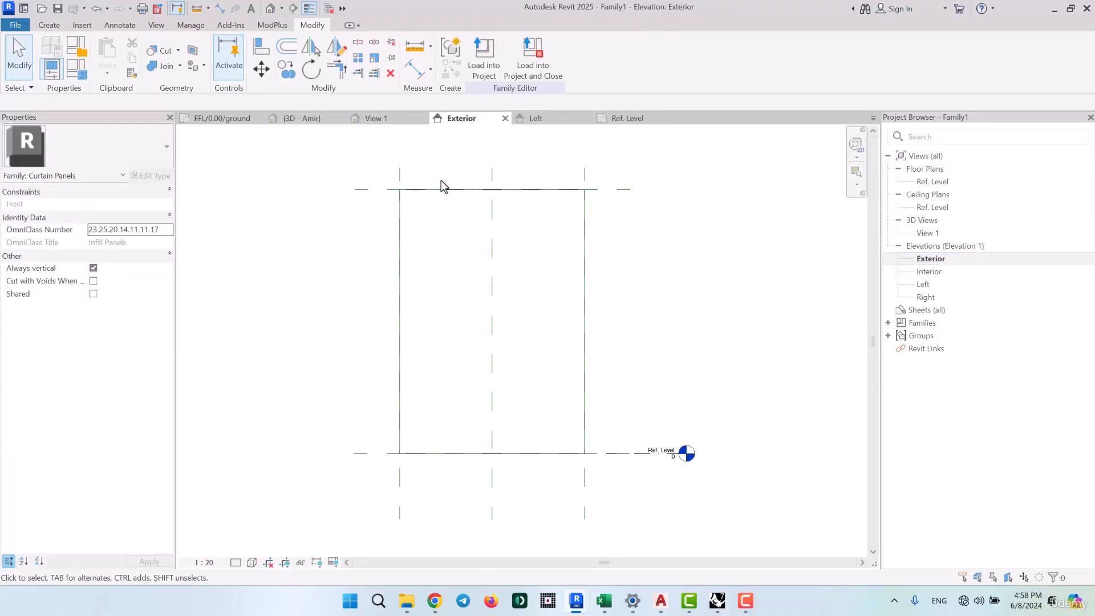
pyautogui.click(272, 120)
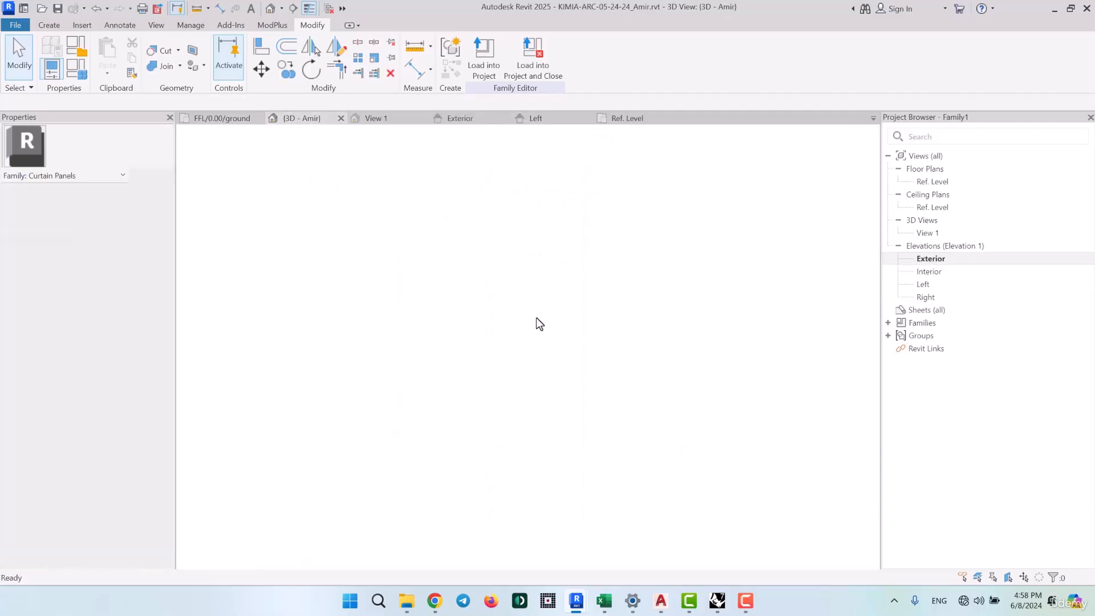
pyautogui.scroll(-2, 532, 308)
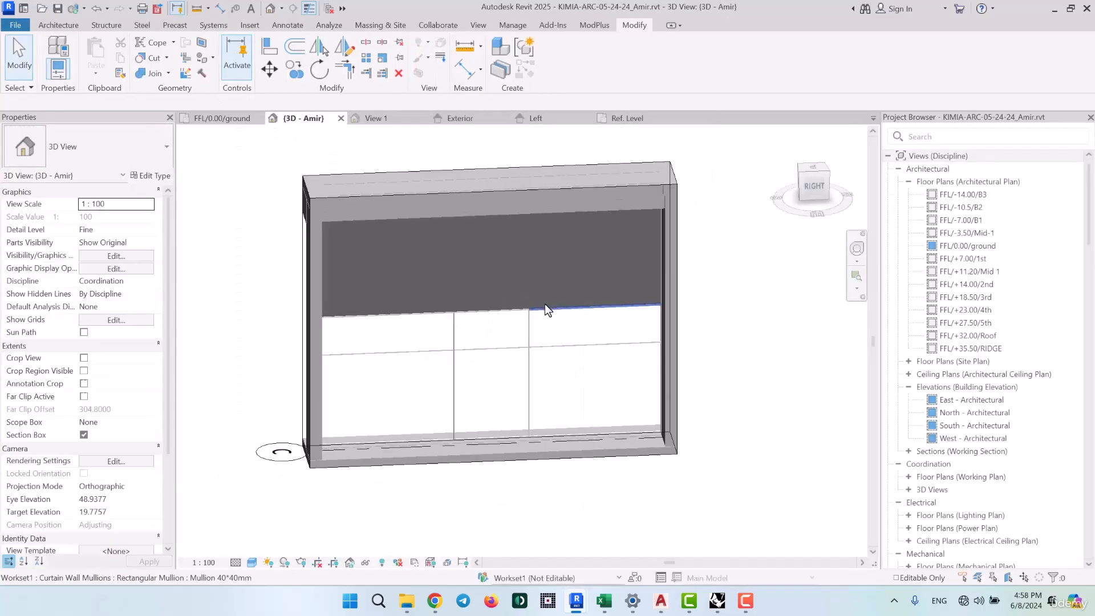
pyautogui.keyDown('shift'); pyautogui.moveTo(498, 384); pyautogui.dragTo(531, 396, button='middle'); pyautogui.keyUp('shift')
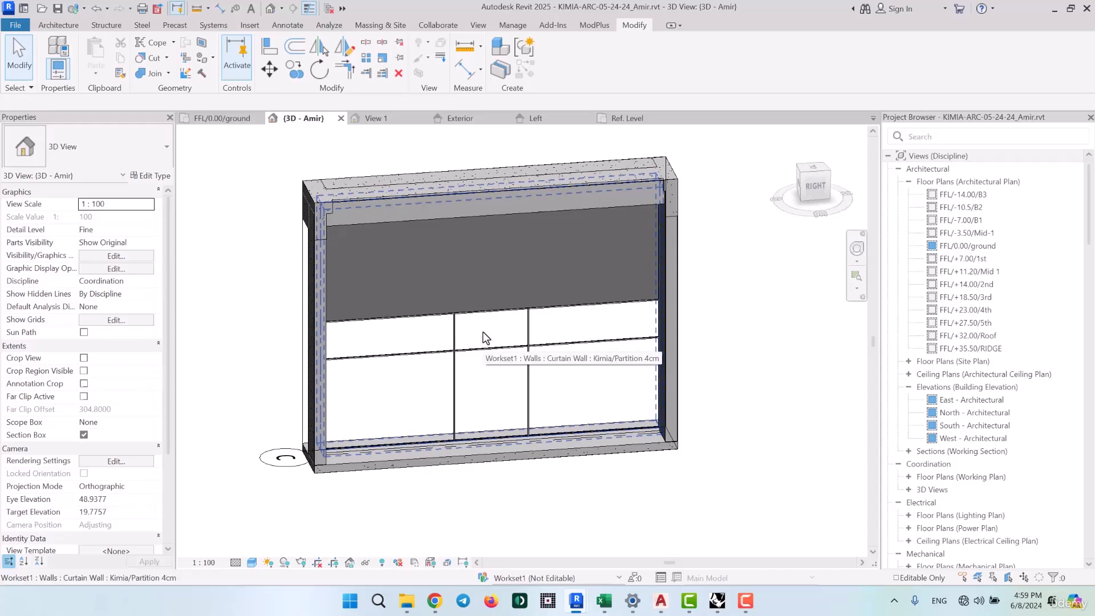
pyautogui.scroll(3, 482, 333)
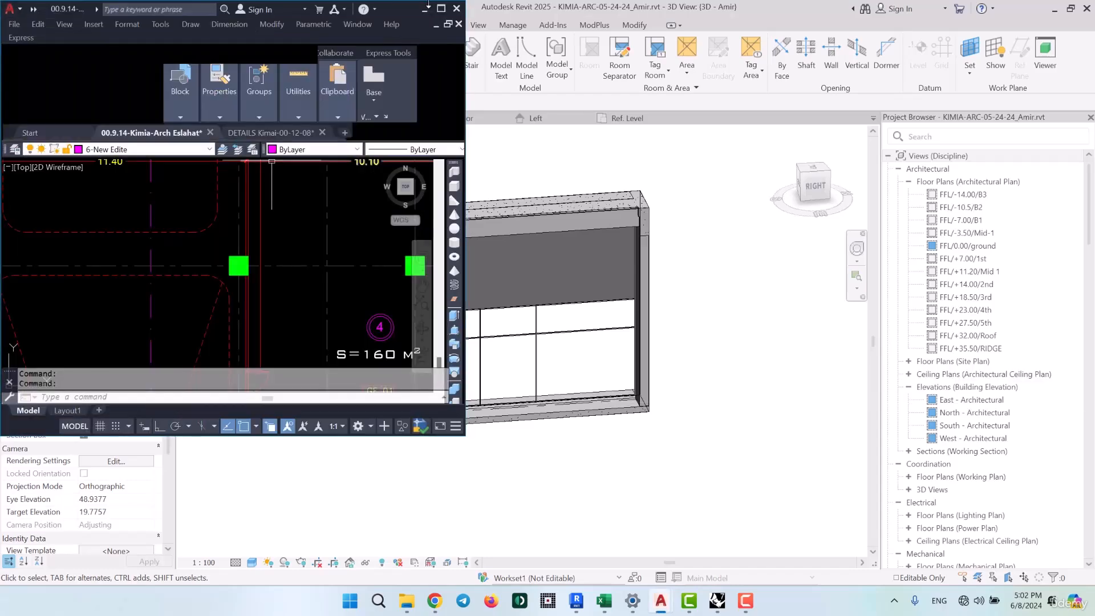
# Switch to AutoCAD and examine the double-leaf door of shop 11 in the 00.9.14-Kimia-Arch Eslahat ground-floor plan
pyautogui.click(443, 8)
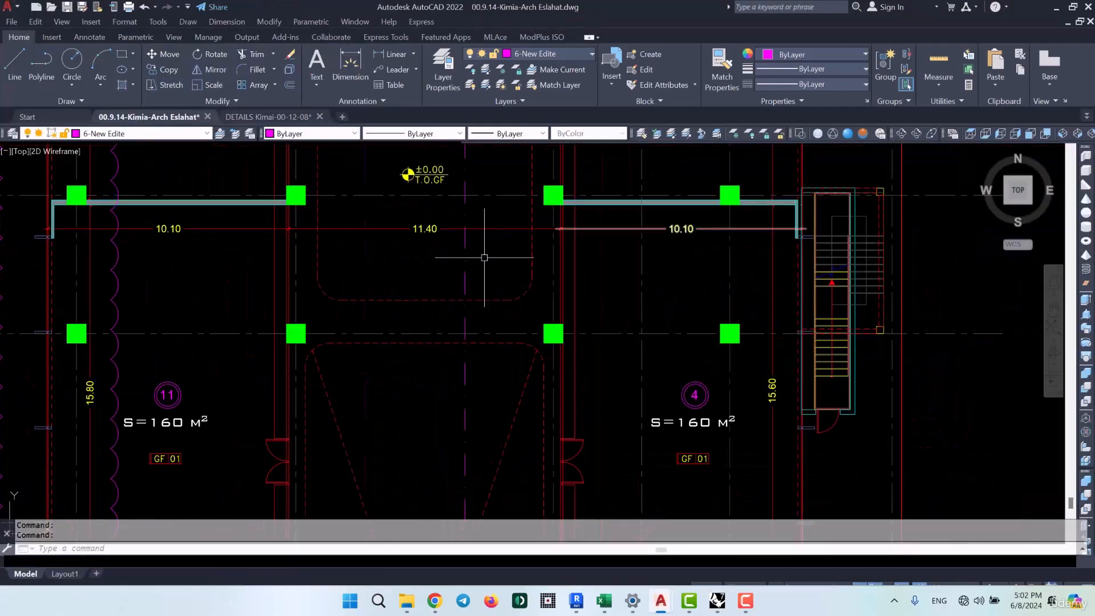
pyautogui.moveTo(287, 491); pyautogui.dragTo(340, 335, button='middle')
pyautogui.scroll(2, 343, 308)
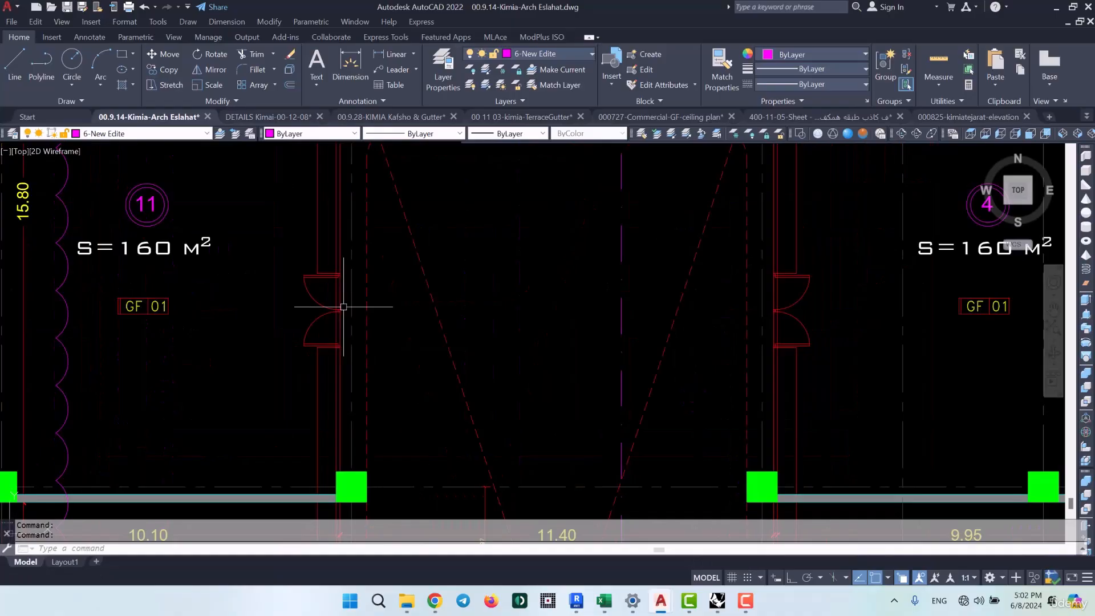
pyautogui.scroll(6, 308, 296)
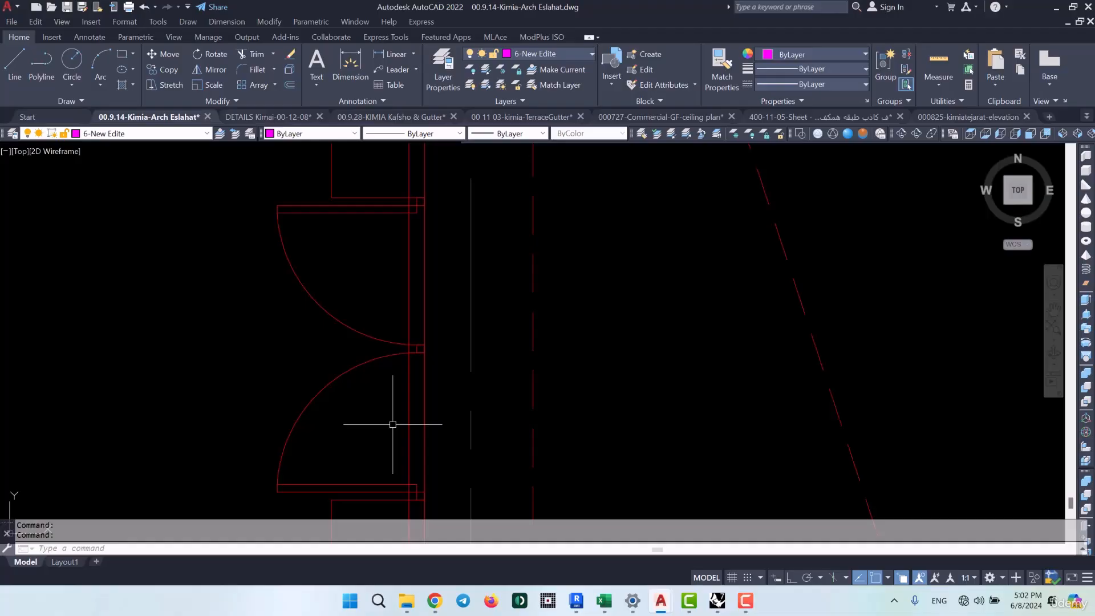
pyautogui.click(1055, 7)
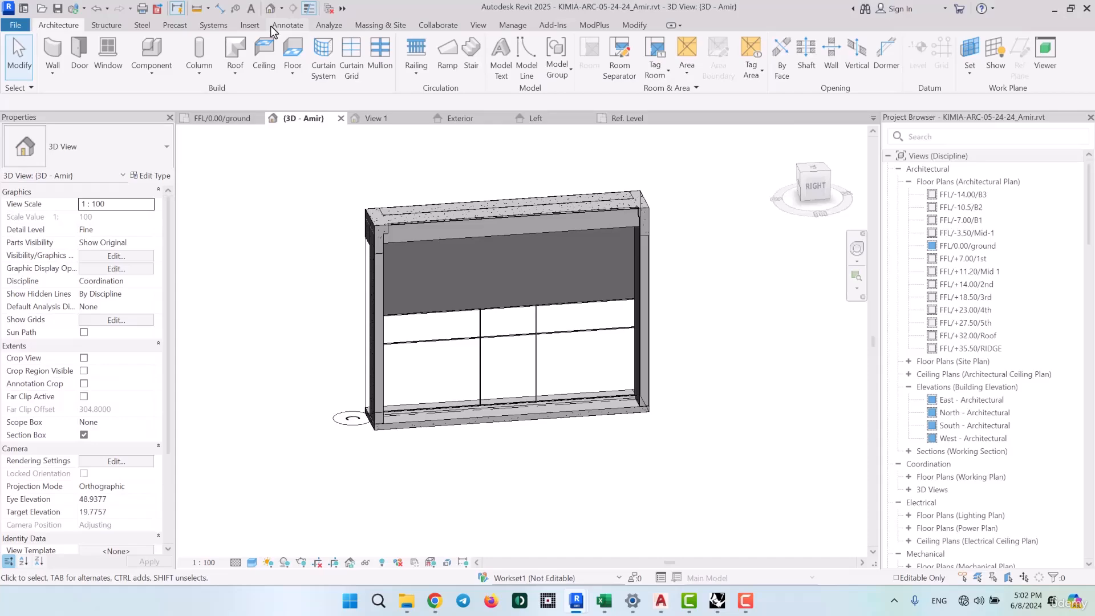
# Start loading a family in Revit and browse to the Doors folder of the RVT 2021 English library
pyautogui.click(248, 27)
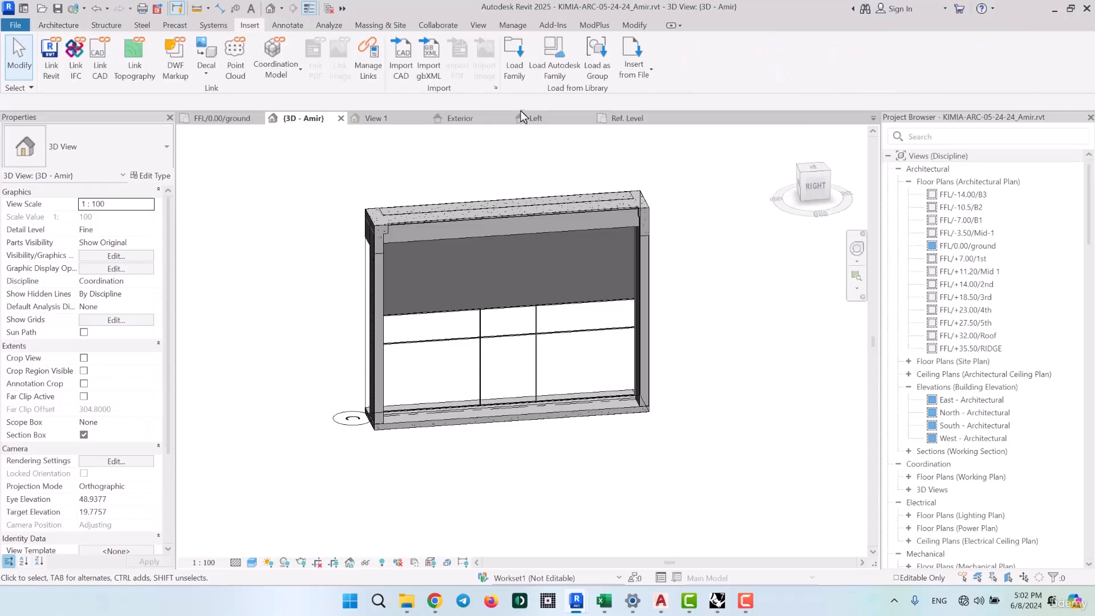
pyautogui.click(514, 64)
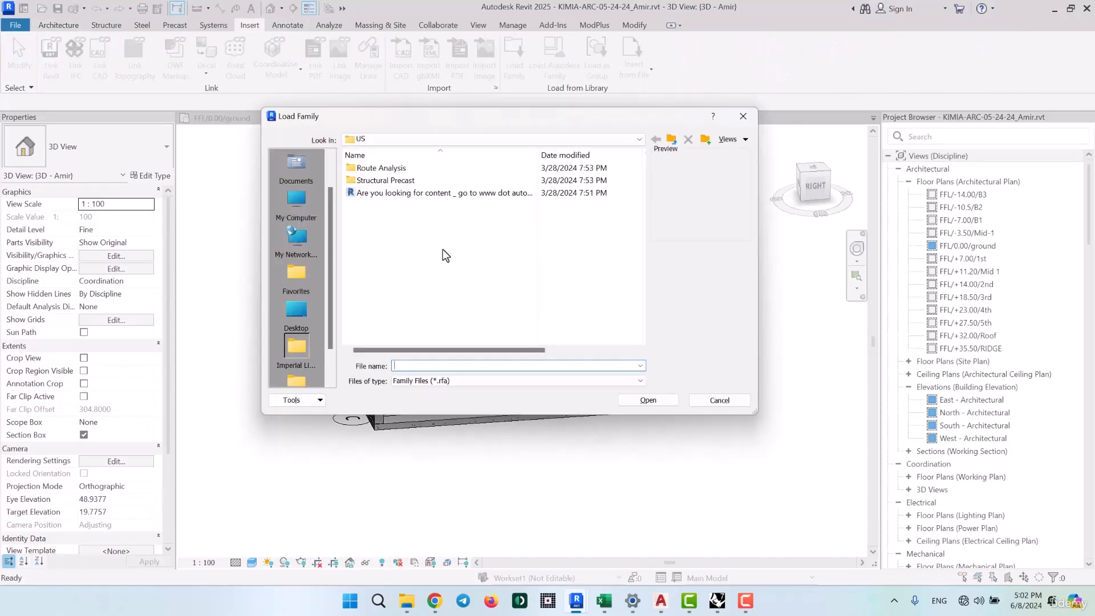
pyautogui.click(672, 140)
pyautogui.click(672, 140)
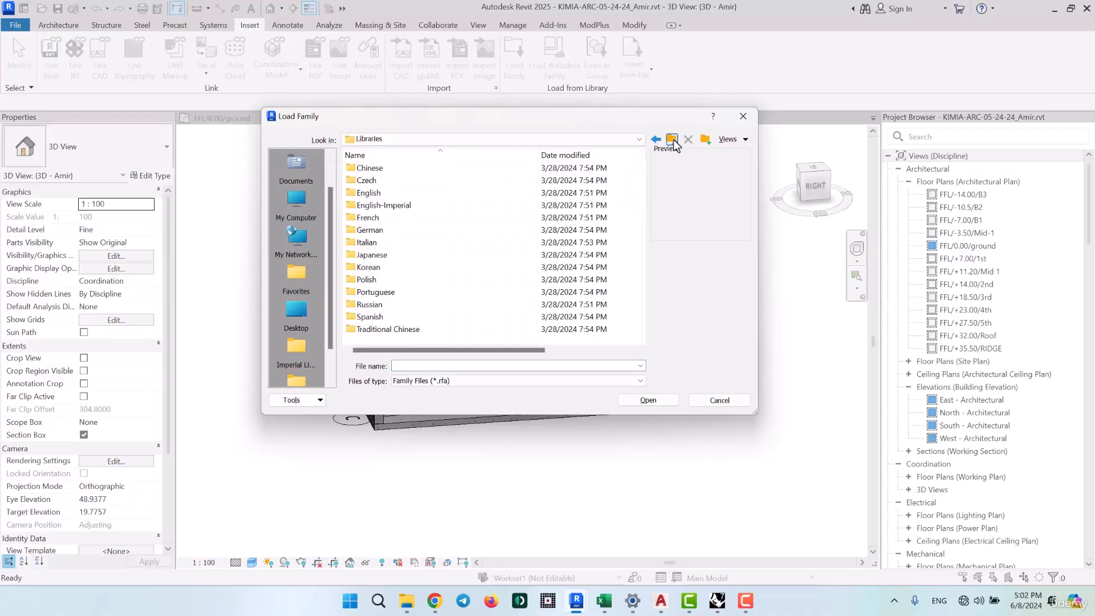
pyautogui.click(672, 140)
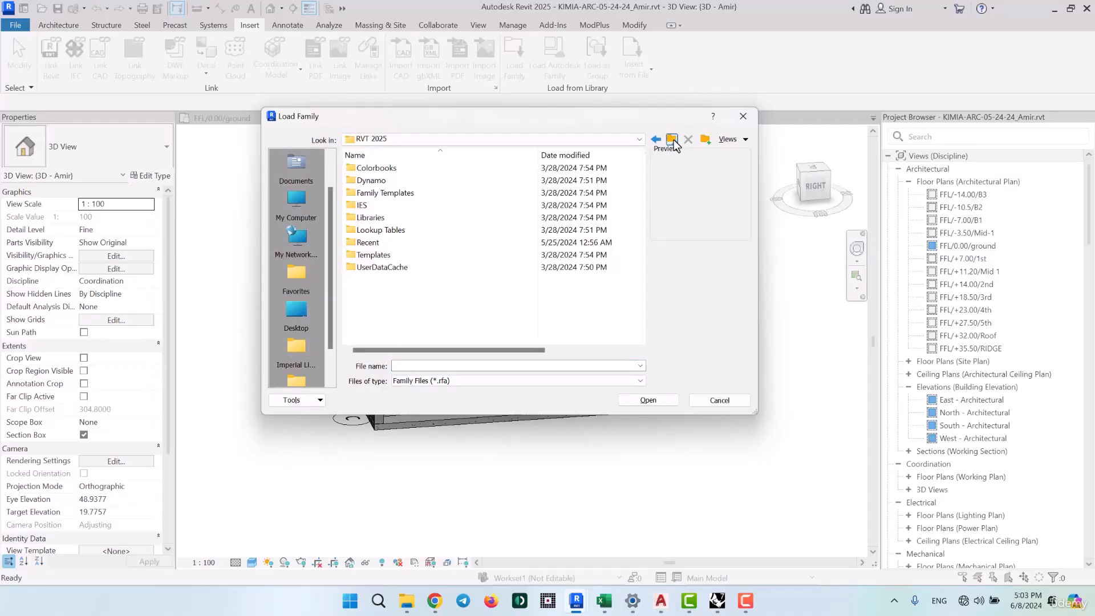
pyautogui.click(672, 140)
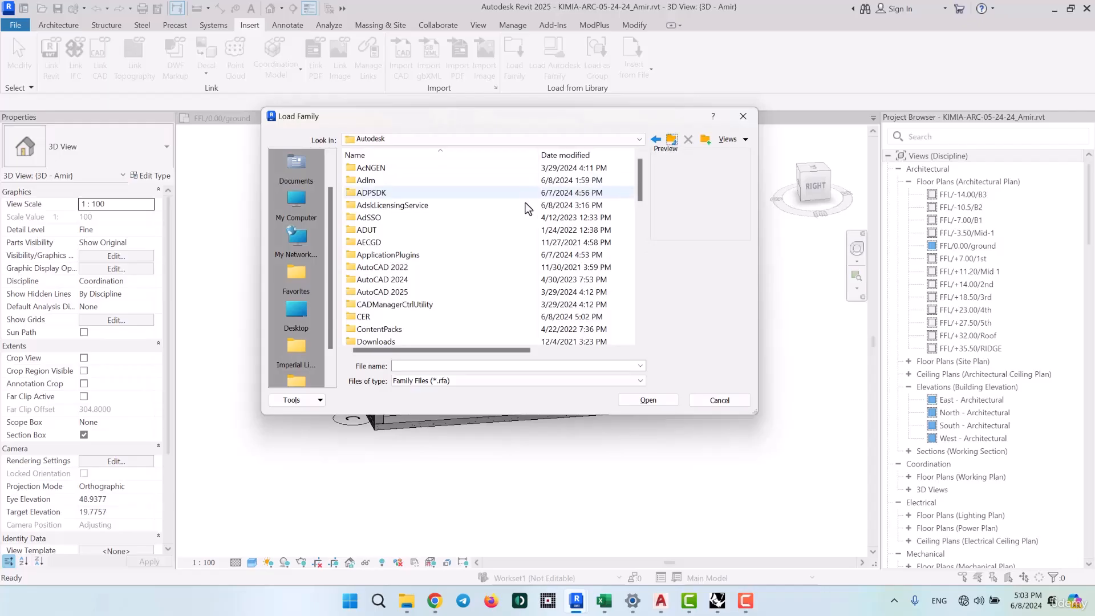
pyautogui.scroll(-6, 478, 251)
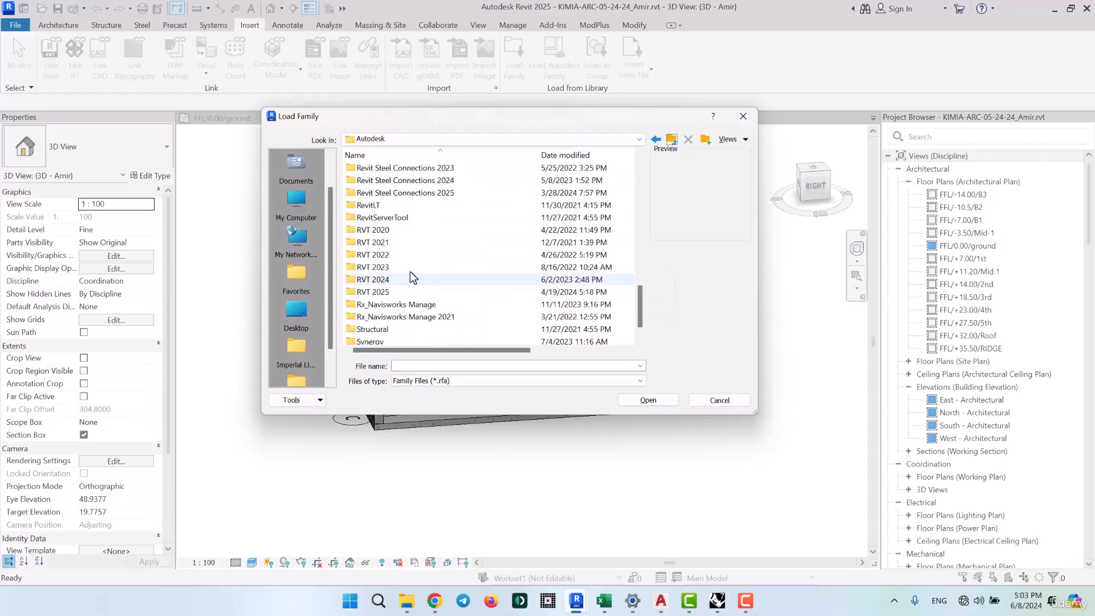
pyautogui.doubleClick(382, 245)
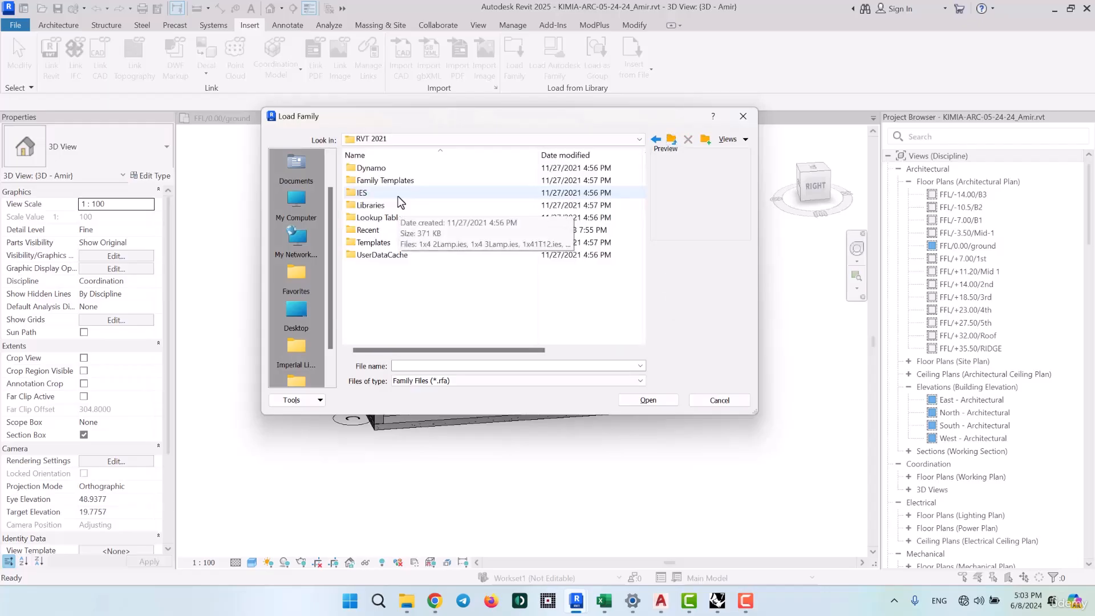
pyautogui.doubleClick(371, 206)
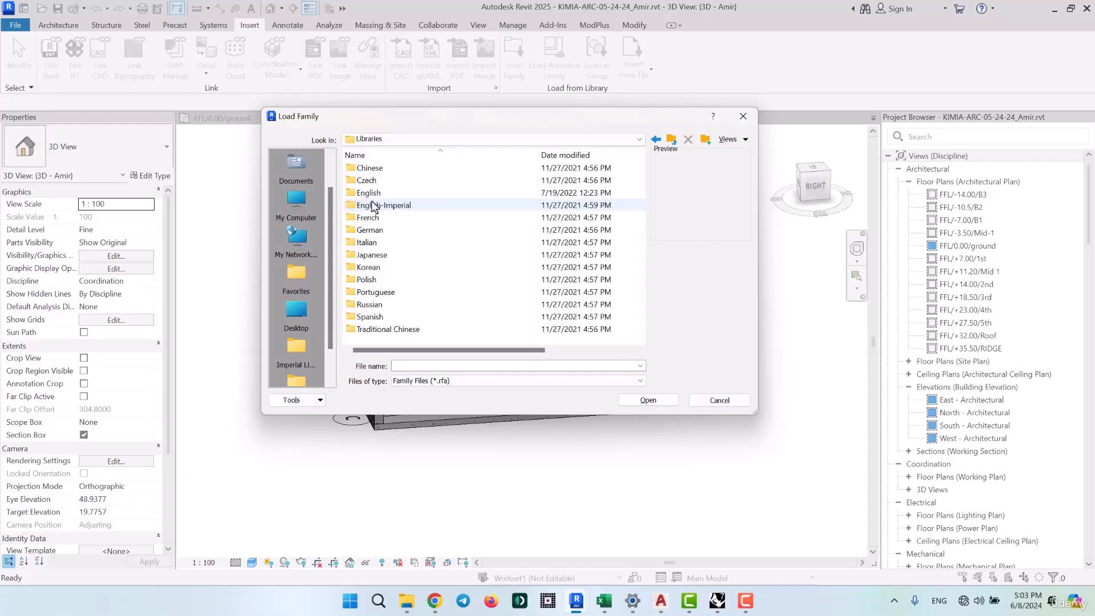
pyautogui.doubleClick(381, 192)
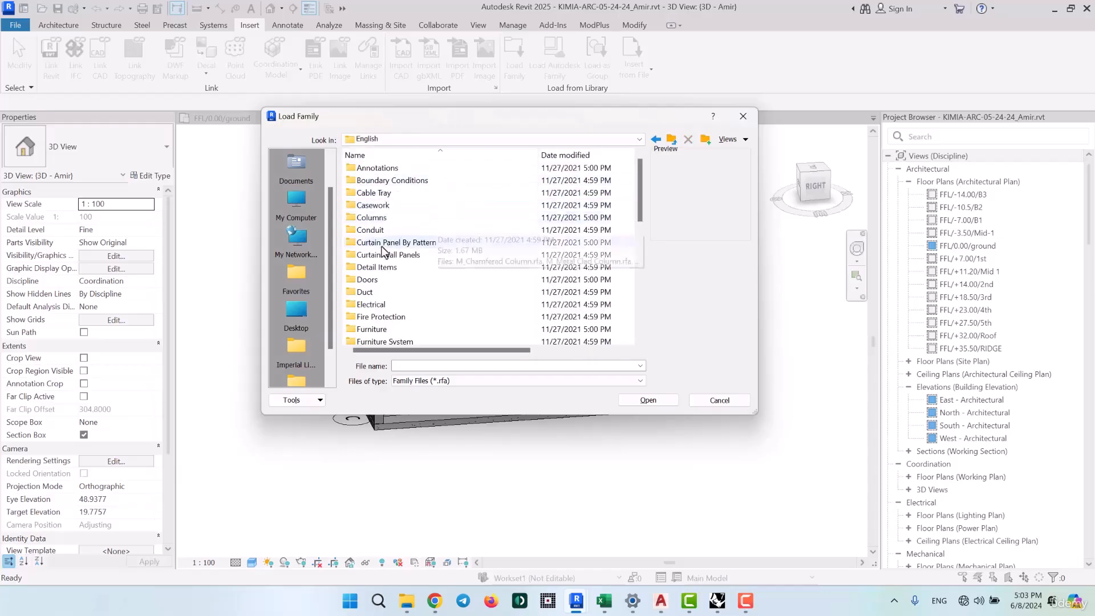
pyautogui.doubleClick(369, 280)
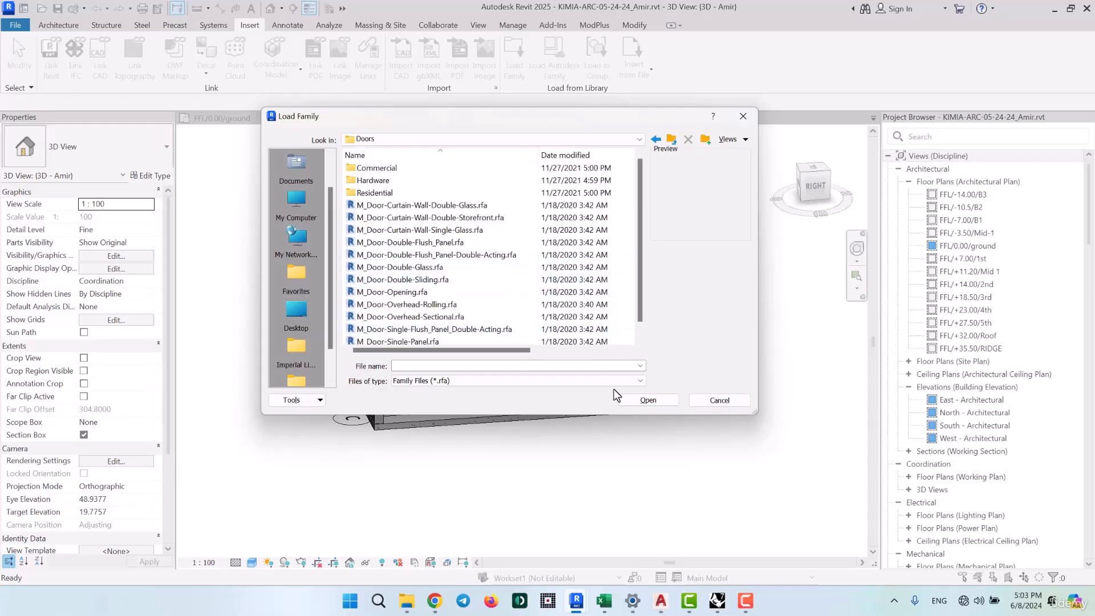
# Show the door families as thumbnails and load M_Door-Curtain-Wall-Double-Storefront.rfa into the project
pyautogui.click(728, 139)
pyautogui.click(742, 176)
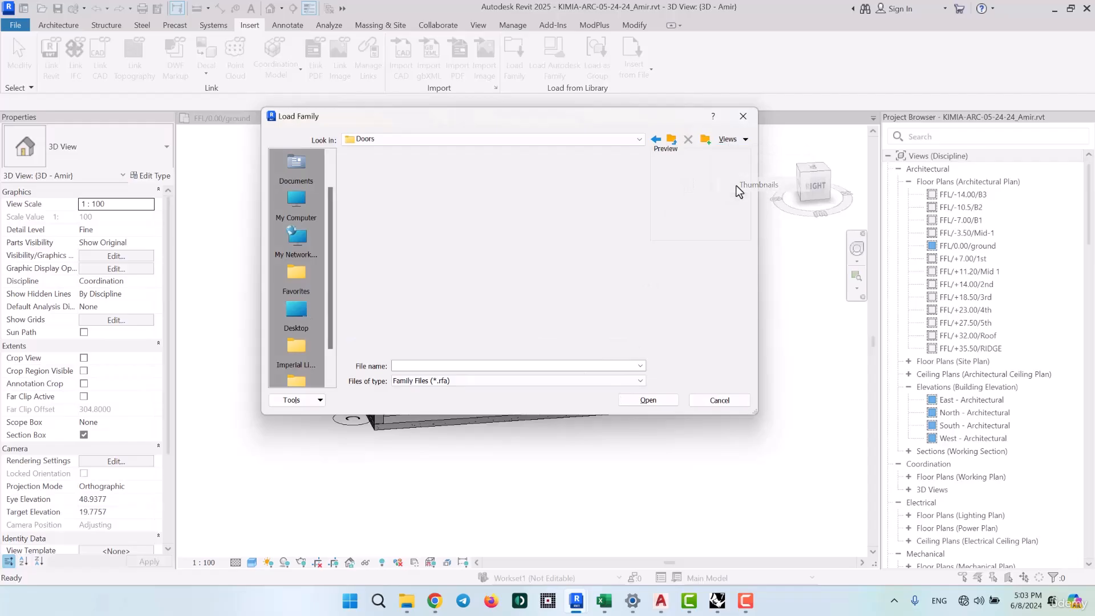
pyautogui.click(521, 193)
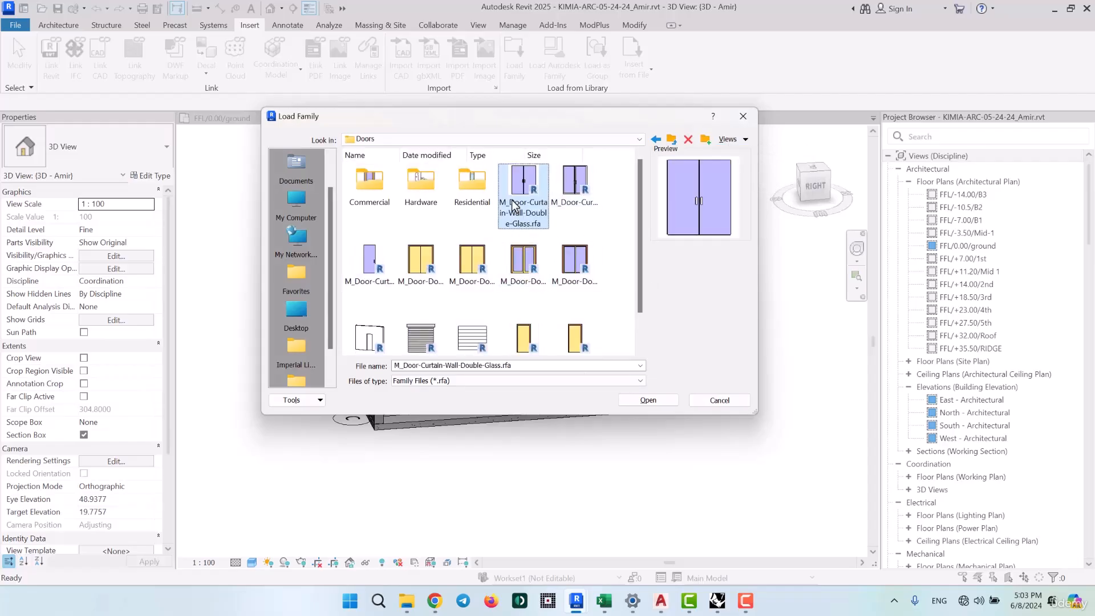
pyautogui.click(577, 194)
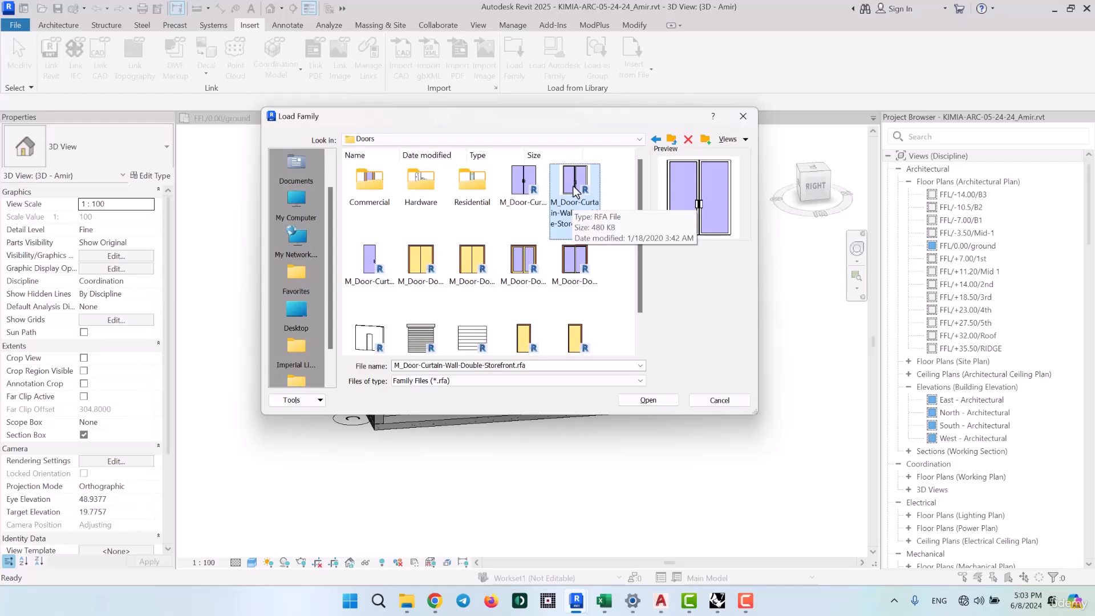
pyautogui.doubleClick(574, 184)
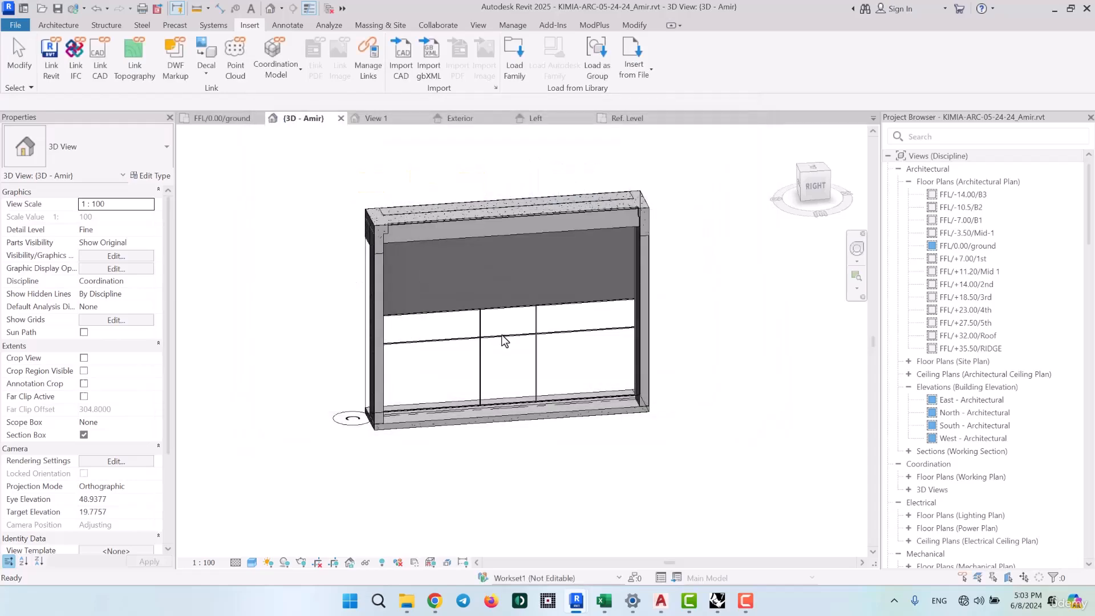
# Unpin the lower middle glazed panel of the shopfront and change its type to M_Door-Curtain-Wall-Double-Storefront
pyautogui.press('Tab')
pyautogui.click(501, 373)
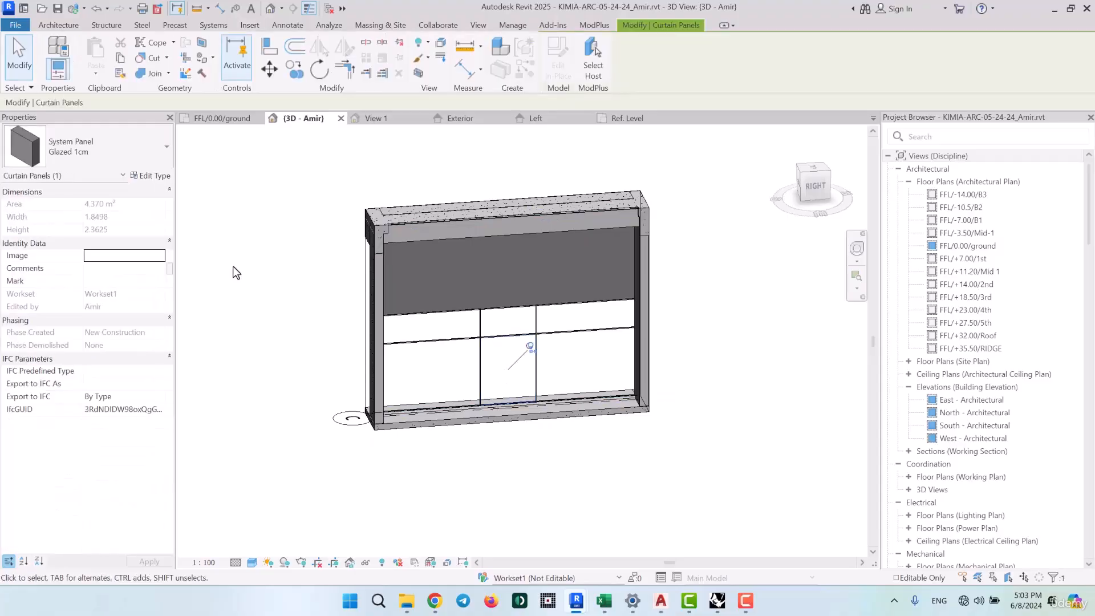
pyautogui.click(402, 42)
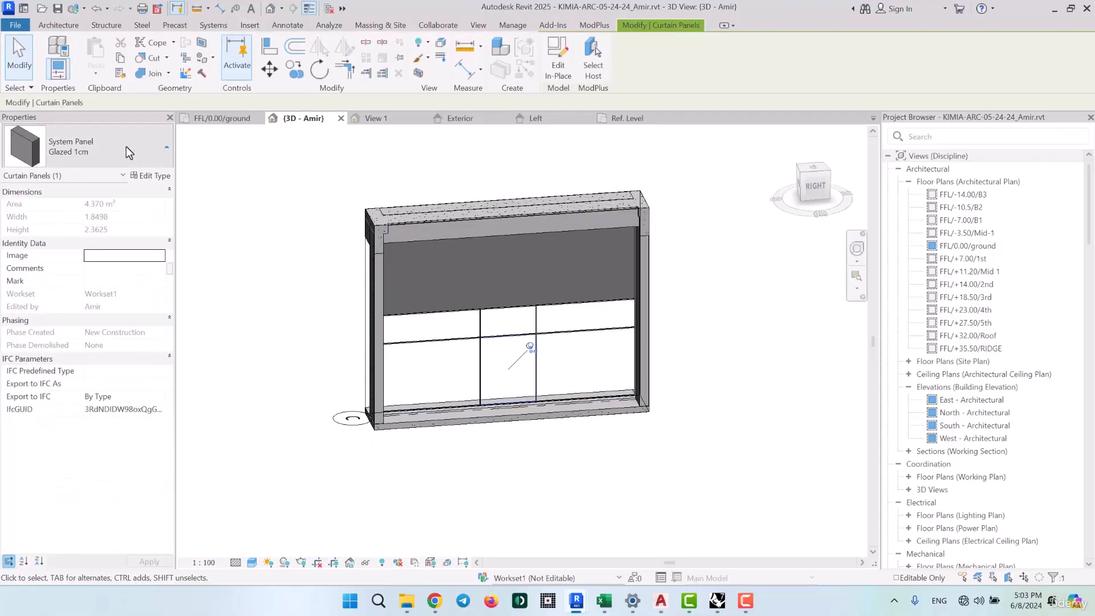
pyautogui.click(125, 146)
pyautogui.click(126, 145)
pyautogui.click(129, 136)
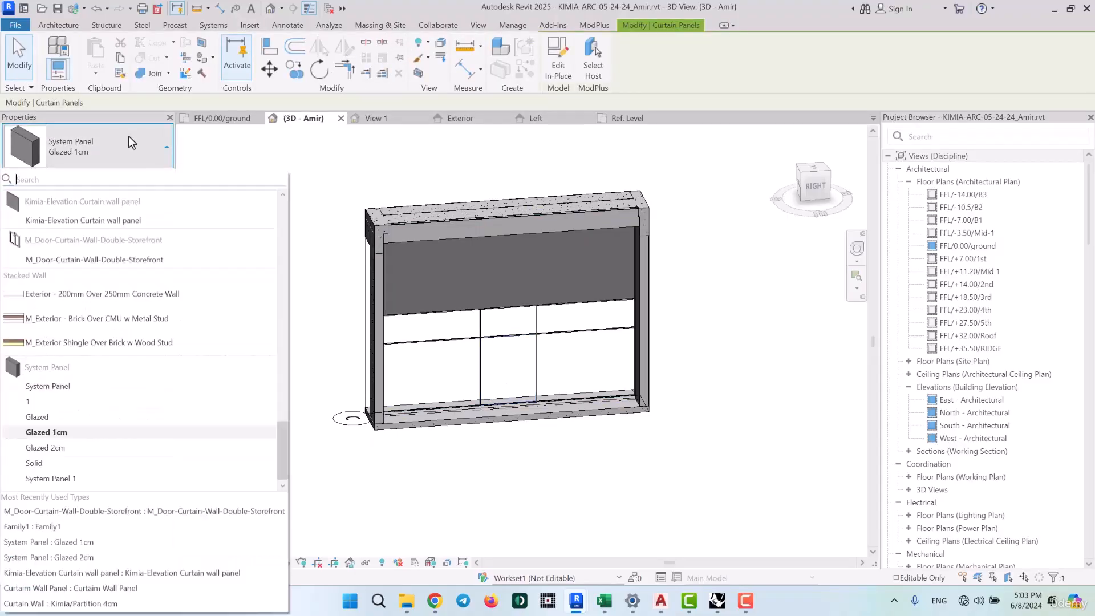
pyautogui.click(143, 260)
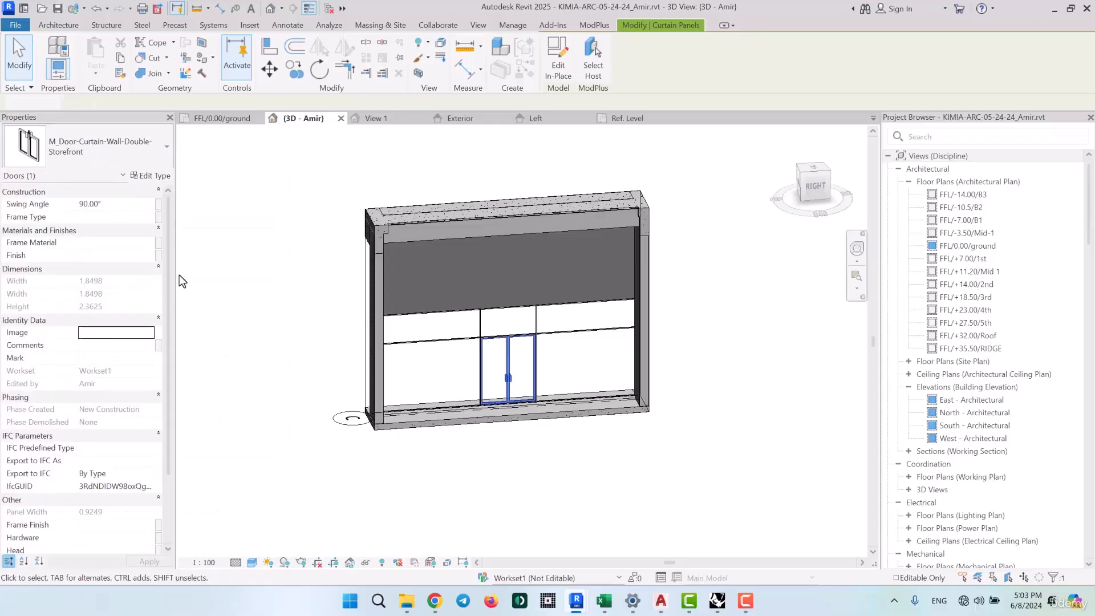
pyautogui.click(531, 548)
pyautogui.scroll(5, 525, 361)
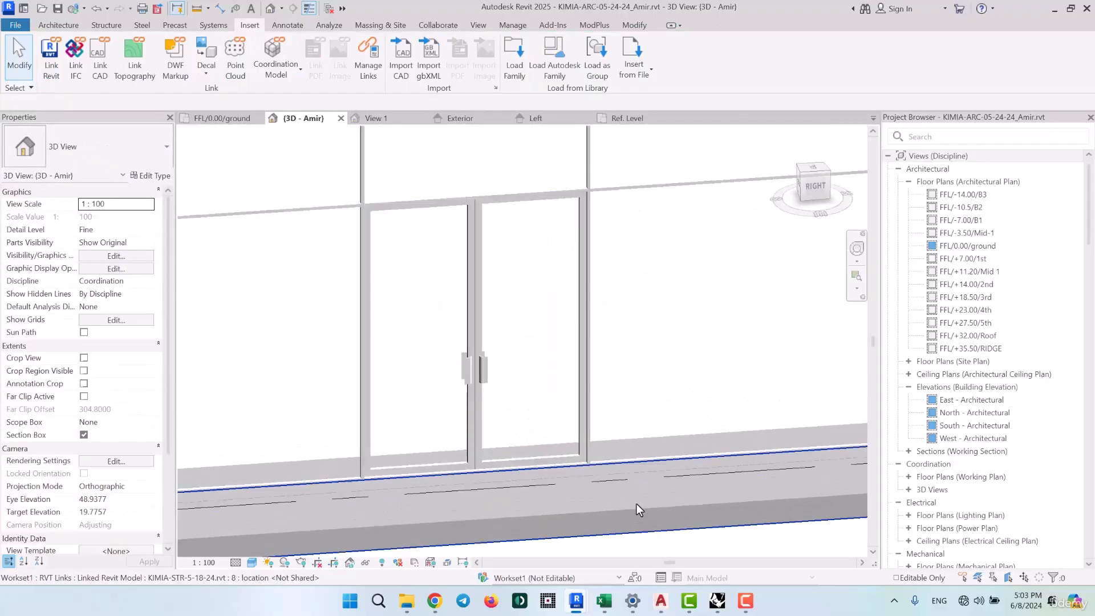
# Check the double door's position and swing against the CAD underlay in the FFL/0.00/ground plan, then inspect the shopfront in 3D
pyautogui.click(227, 118)
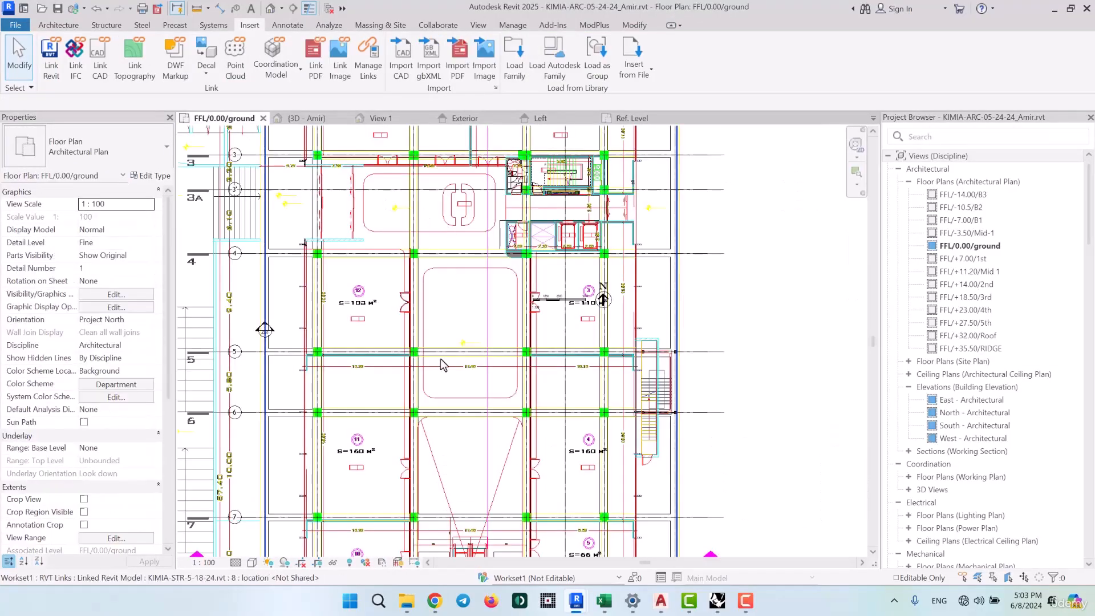
pyautogui.scroll(10, 412, 303)
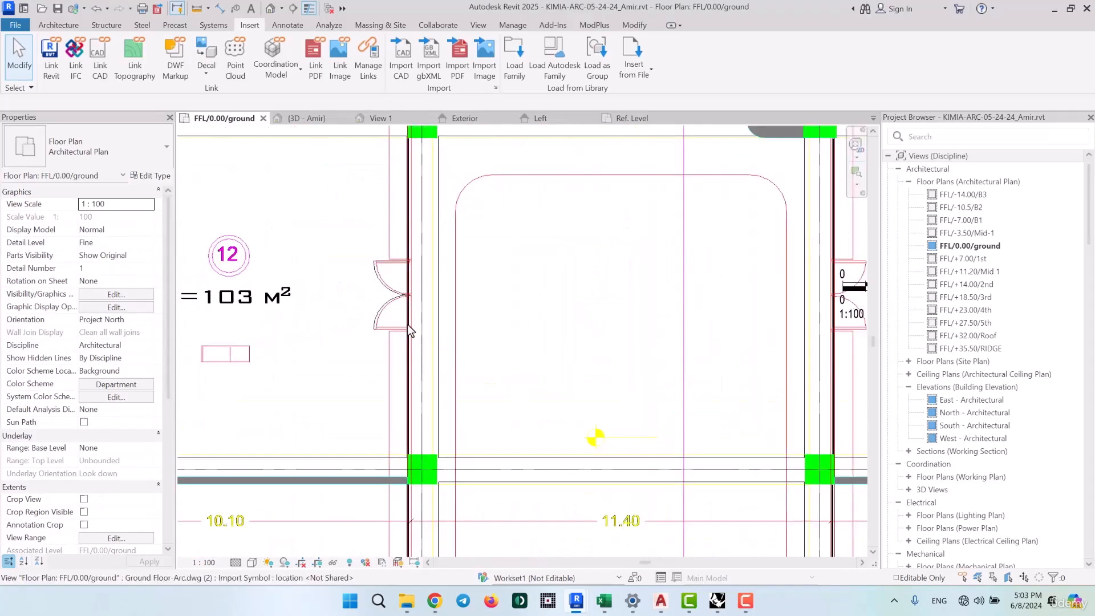
pyautogui.scroll(-2, 514, 450)
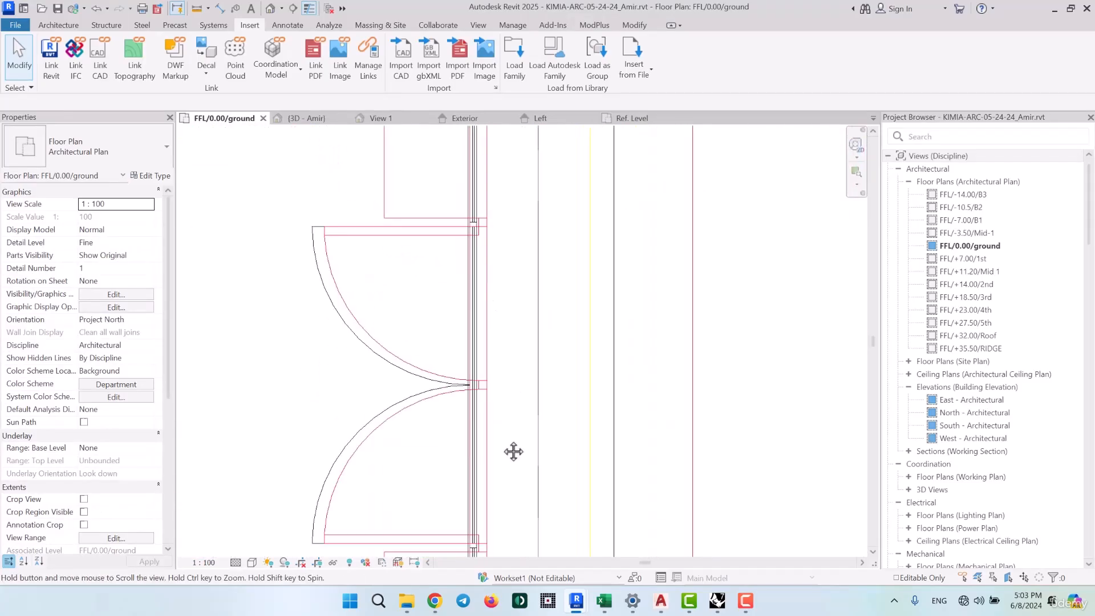
pyautogui.scroll(3, 442, 251)
pyautogui.scroll(-5, 439, 248)
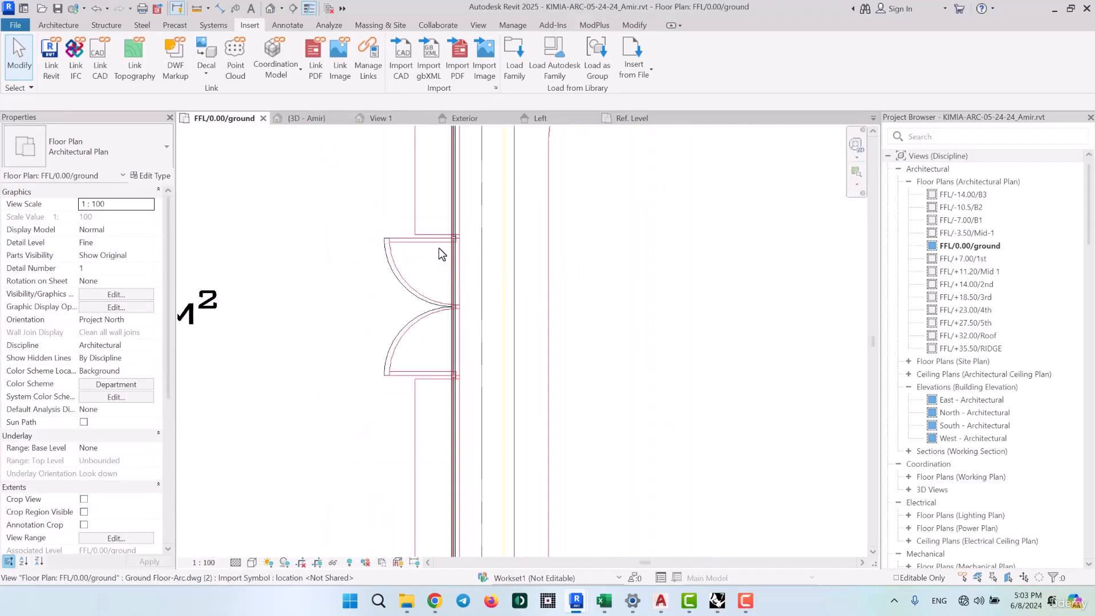
pyautogui.scroll(-2, 439, 249)
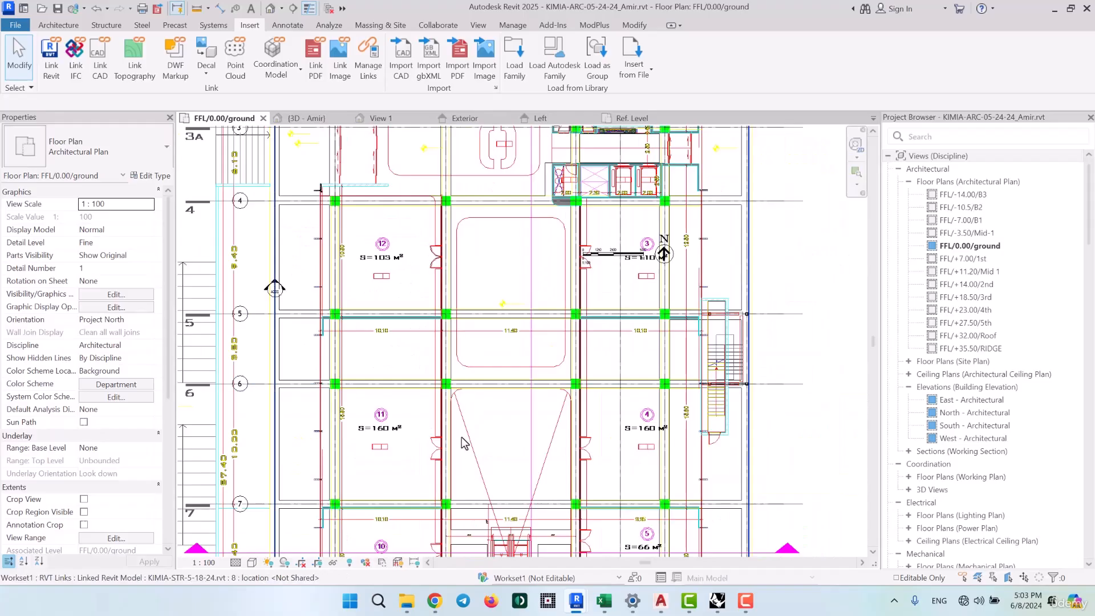
pyautogui.moveTo(469, 440); pyautogui.dragTo(435, 289, button='middle')
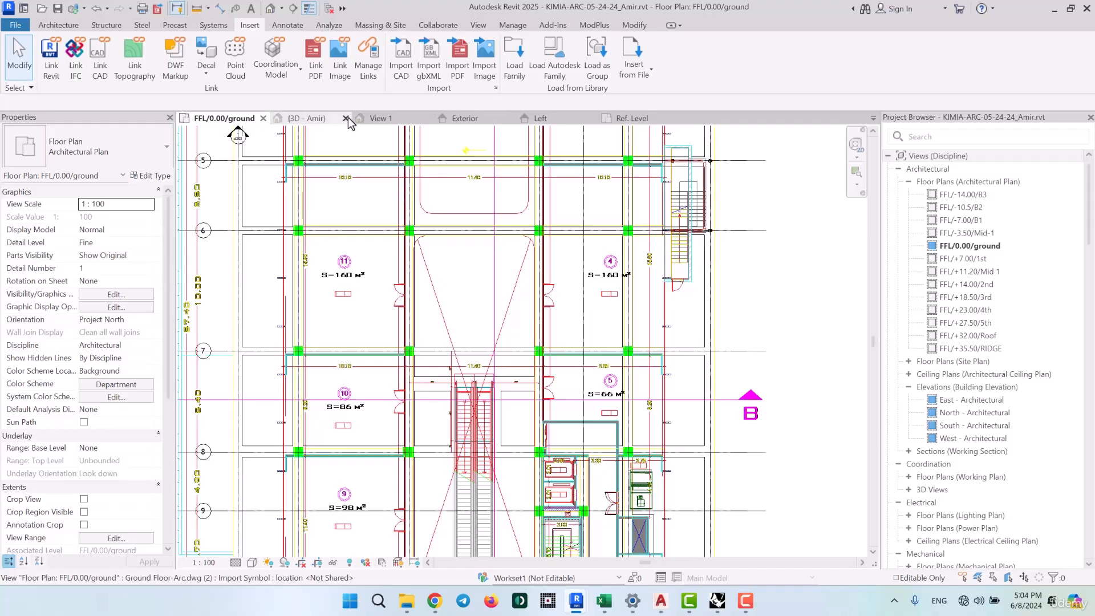
pyautogui.click(324, 117)
pyautogui.scroll(-2, 505, 313)
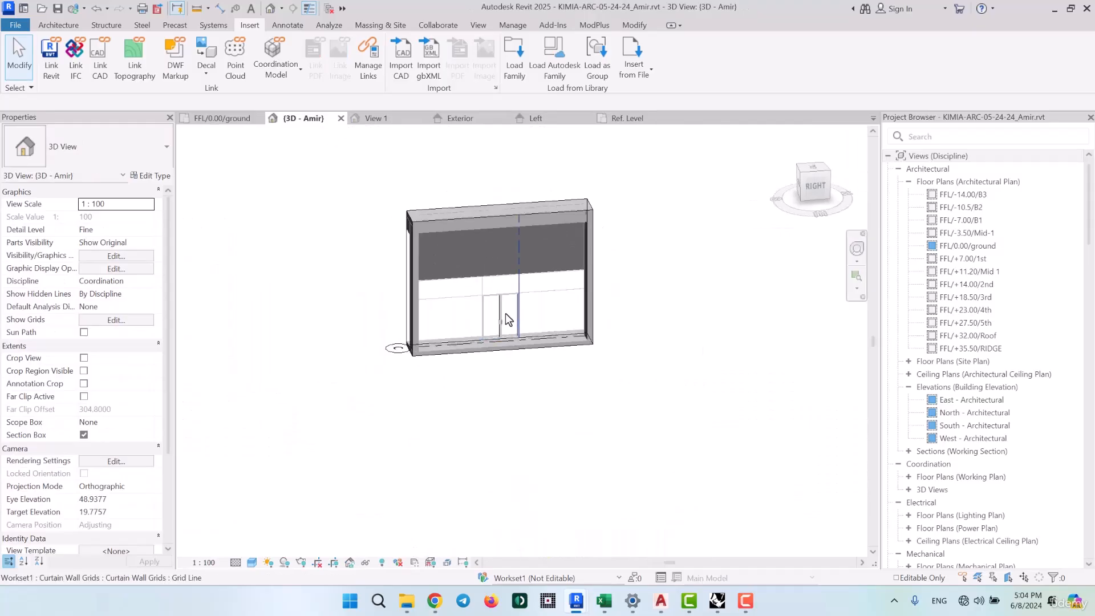
pyautogui.keyDown('shift'); pyautogui.moveTo(514, 398); pyautogui.dragTo(611, 398, button='middle'); pyautogui.keyUp('shift')
pyautogui.scroll(4, 587, 293)
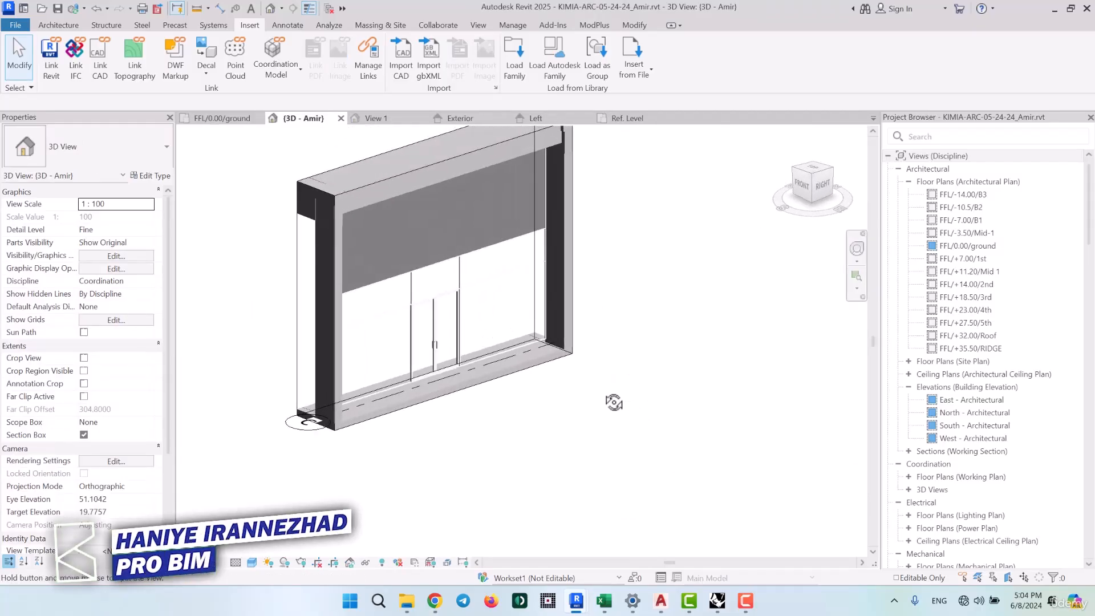